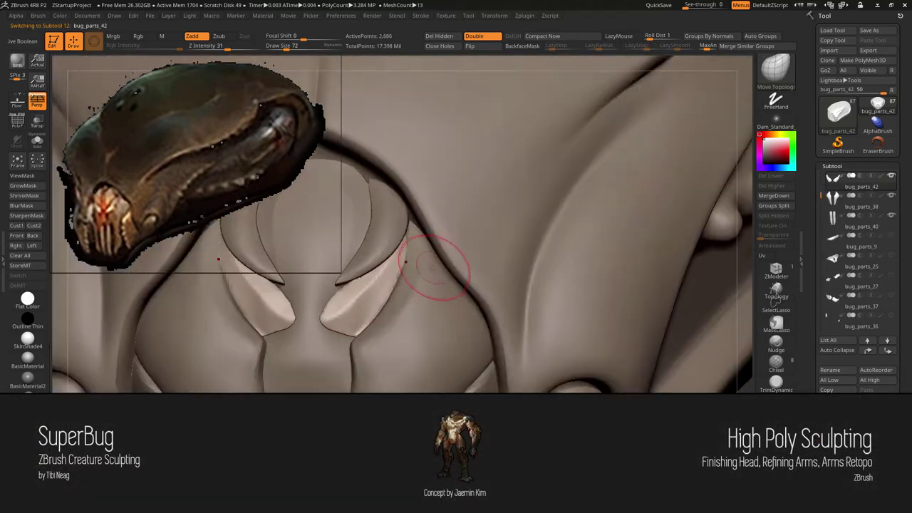
# - Isolate the bug_parts_42 pieces with Solo and switch to the hPolish brush
pyautogui.hotkey('ctrl', 'shift', 'f')
pyautogui.moveTo(451, 336)
pyautogui.mouseDown()
pyautogui.moveTo(502, 310)
pyautogui.moveTo(493, 346)
pyautogui.mouseUp()
pyautogui.press('b')
pyautogui.press('h')
pyautogui.press('p')
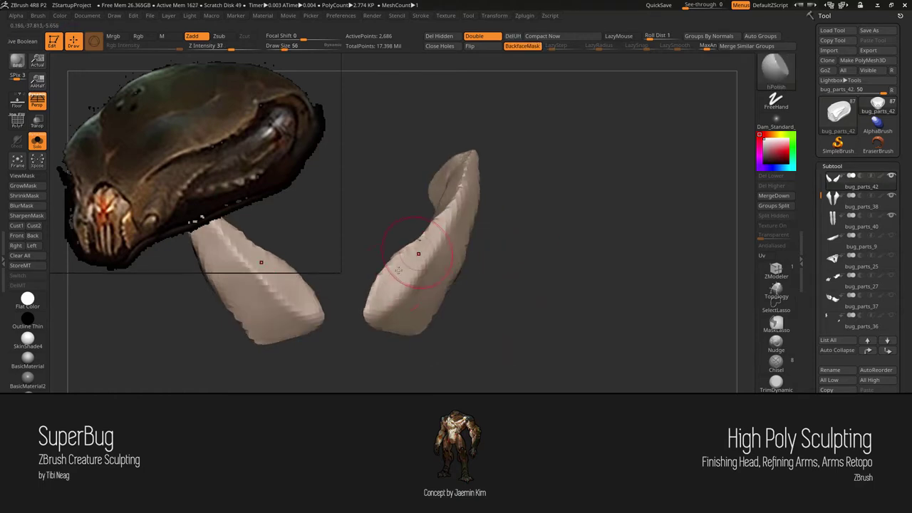
# - DynaMesh both pieces at resolution 304 and turn them to inspect the smoother result
pyautogui.scroll(-5, 900, 305)
pyautogui.scroll(-5, 899, 305)
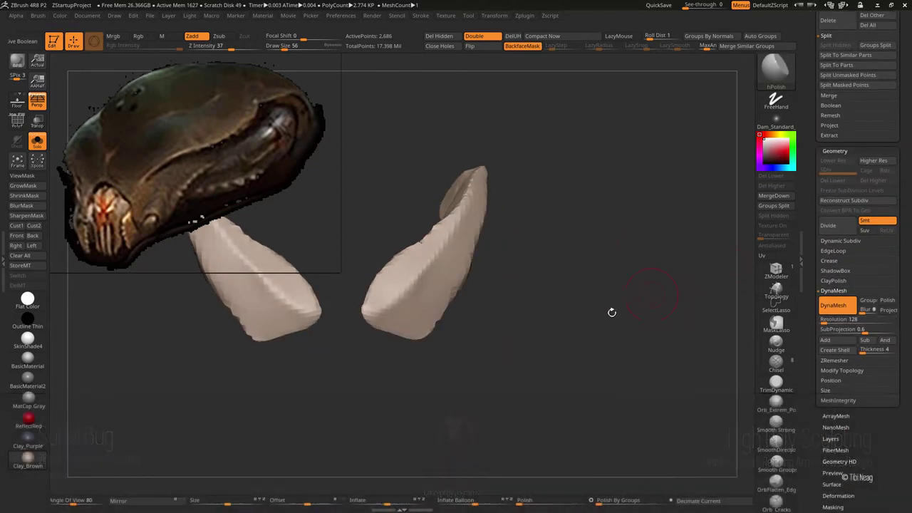
pyautogui.keyDown('ctrl'); pyautogui.moveTo(641, 356); pyautogui.dragTo(666, 332); pyautogui.keyUp('ctrl')
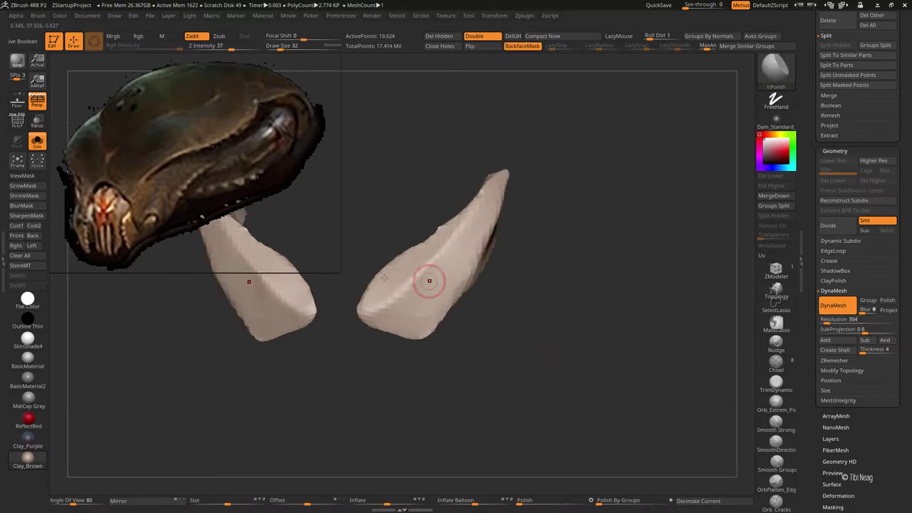
pyautogui.moveTo(502, 428); pyautogui.dragTo(490, 368)
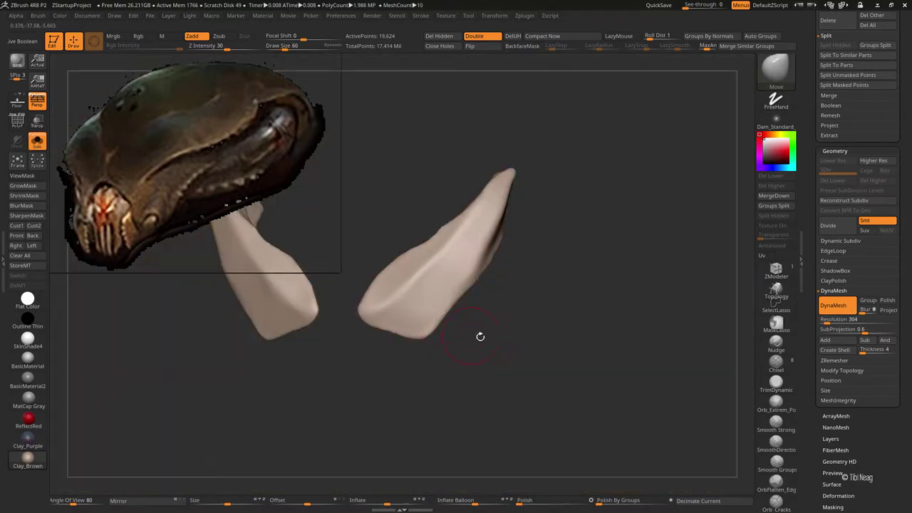
# - Bring the full body back around the horns, zoom around it, and enlarge the brush
pyautogui.hotkey('ctrl', 'shift', 's')
pyautogui.moveTo(414, 293)
pyautogui.keyDown('ctrl'); pyautogui.mouseDown(button='right')
pyautogui.moveTo(443, 294)
pyautogui.moveTo(461, 275)
pyautogui.moveTo(463, 283)
pyautogui.moveTo(441, 284)
pyautogui.moveTo(398, 248)
pyautogui.moveTo(429, 262)
pyautogui.moveTo(407, 240)
pyautogui.moveTo(377, 244)
pyautogui.moveTo(365, 275)
pyautogui.moveTo(312, 257)
pyautogui.moveTo(366, 285)
pyautogui.moveTo(365, 318)
pyautogui.moveTo(420, 268)
pyautogui.moveTo(387, 277)
pyautogui.moveTo(366, 305)
pyautogui.moveTo(441, 342)
pyautogui.mouseUp(button='right'); pyautogui.keyUp('ctrl')
pyautogui.hotkey('ctrl', 'shift', 's')
pyautogui.hotkey('ctrl', 'shift', 's')
pyautogui.hotkey('ctrl', 'shift', 's')
pyautogui.press('space')
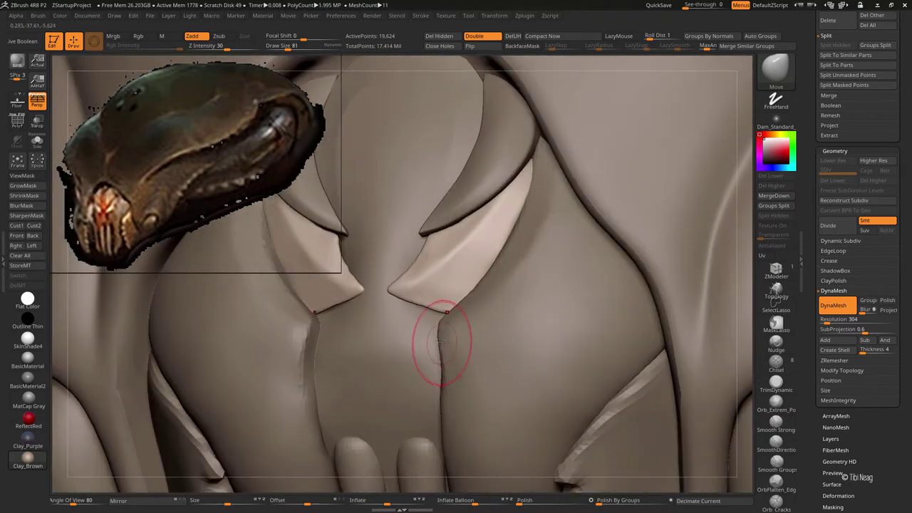
pyautogui.moveTo(427, 305)
pyautogui.mouseDown(button='right')
pyautogui.moveTo(357, 264)
pyautogui.moveTo(316, 255)
pyautogui.moveTo(358, 280)
pyautogui.moveTo(444, 285)
pyautogui.moveTo(408, 297)
pyautogui.mouseUp(button='right')
pyautogui.press('space')
# - Isolate the two horns with Solo and select the hPolish brush
pyautogui.hotkey('shift', 's')
pyautogui.press('b')
pyautogui.press('h')
pyautogui.press('p')
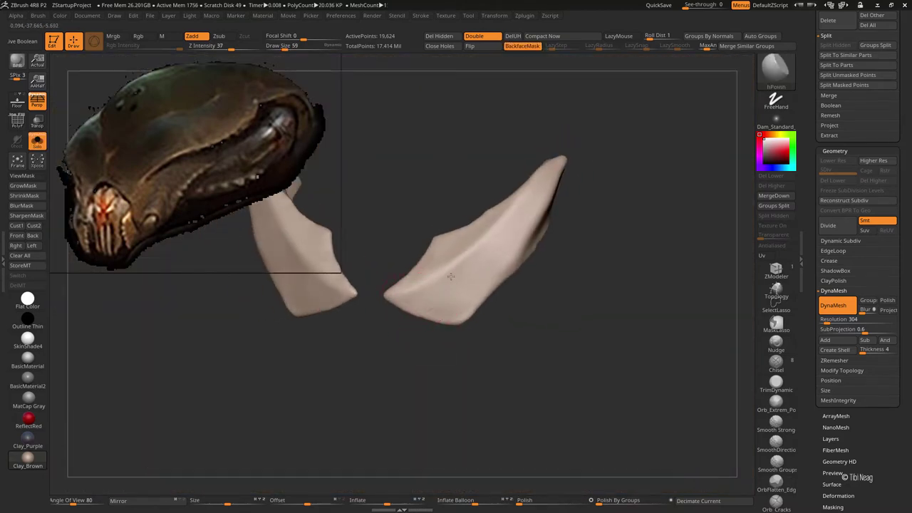
# - Orbit the horns to check their outline, ending on a frontal view
pyautogui.moveTo(462, 259)
pyautogui.mouseDown(button='right')
pyautogui.moveTo(412, 288)
pyautogui.moveTo(399, 349)
pyautogui.mouseUp(button='right')
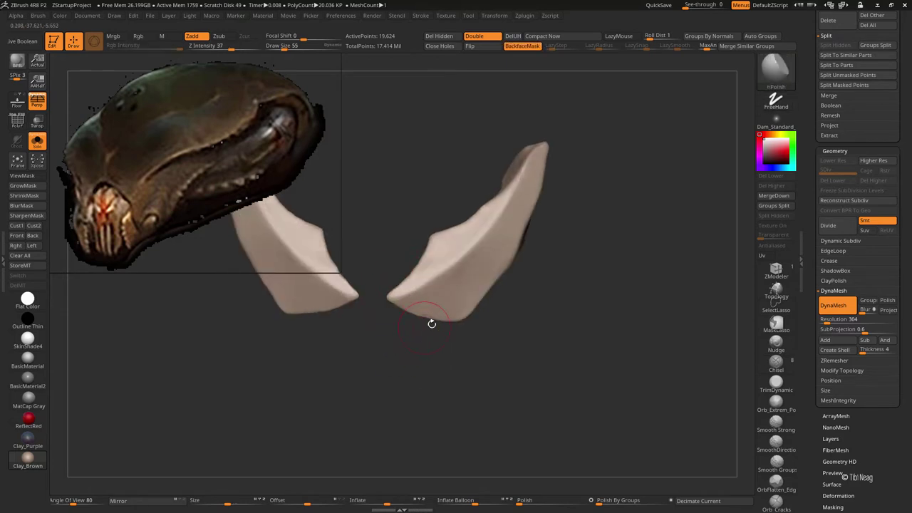
pyautogui.moveTo(430, 264)
pyautogui.mouseDown(button='right')
pyautogui.moveTo(447, 232)
pyautogui.moveTo(419, 228)
pyautogui.moveTo(446, 306)
pyautogui.mouseUp(button='right')
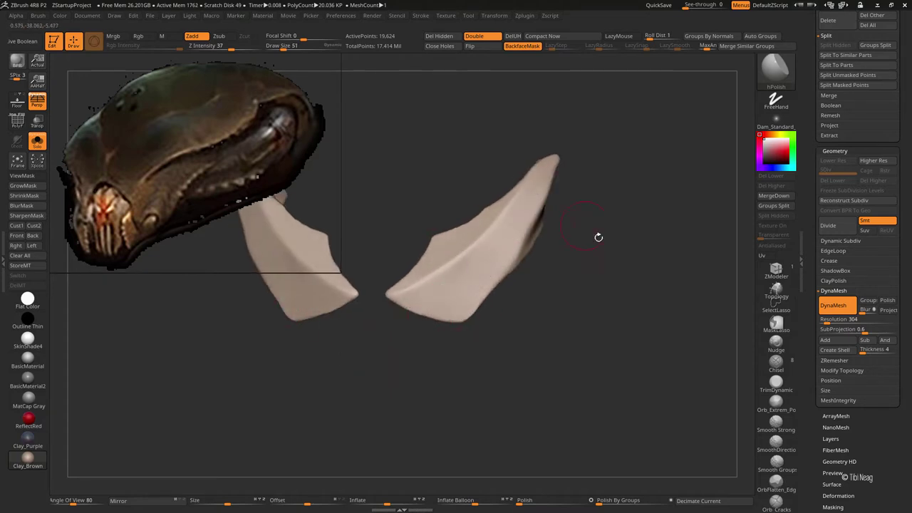
pyautogui.moveTo(599, 236); pyautogui.dragTo(564, 239, button='right')
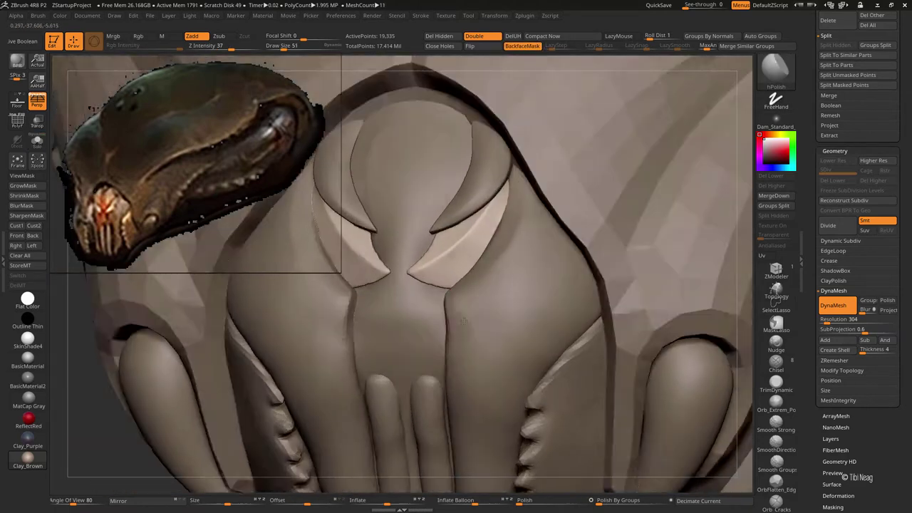
pyautogui.moveTo(463, 322); pyautogui.dragTo(492, 244, button='right')
pyautogui.keyDown('alt'); pyautogui.moveTo(553, 278); pyautogui.dragTo(554, 300, button='right'); pyautogui.keyUp('alt')
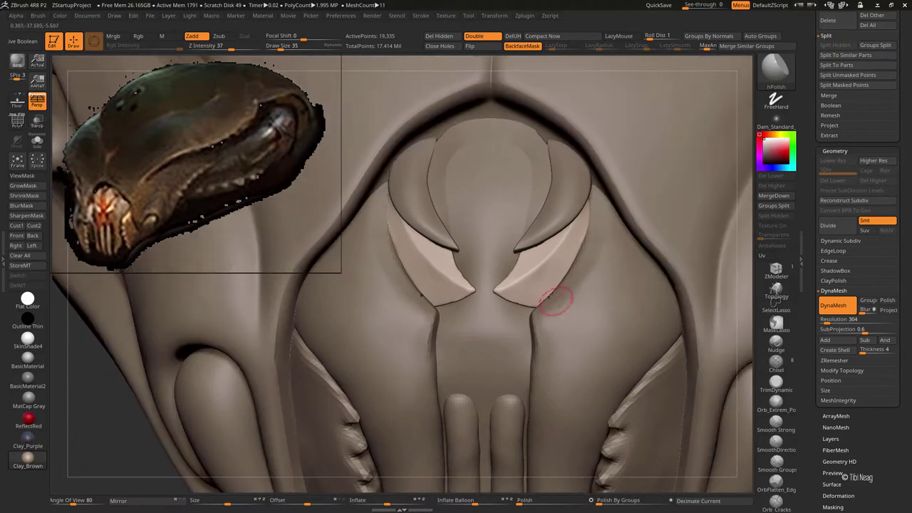
# - Select the Topology brush, frame the horns, and turn on LazyMouse
pyautogui.click(776, 69)
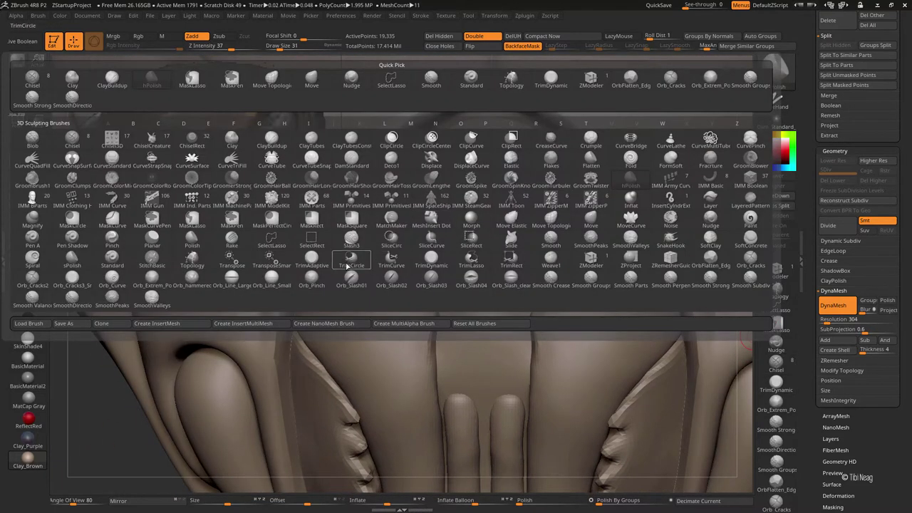
pyautogui.press('t')
pyautogui.click(376, 261)
pyautogui.press('q')
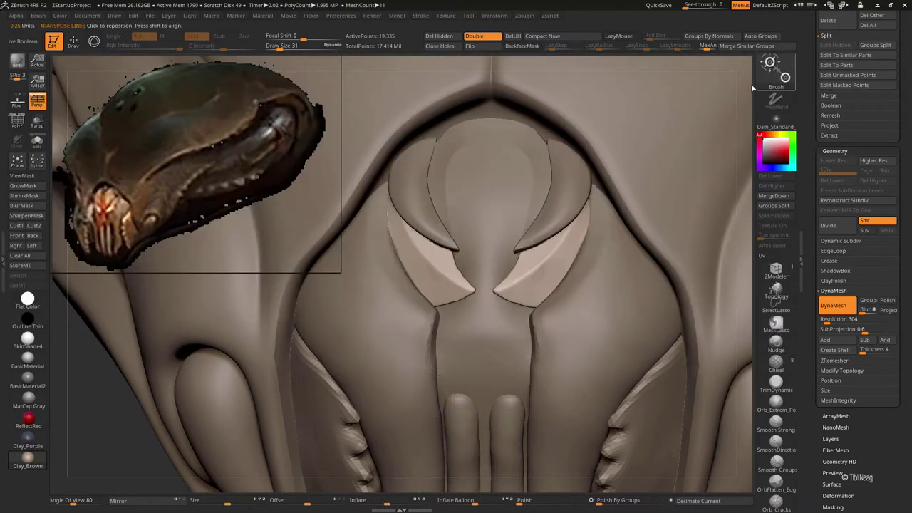
pyautogui.press('b')
pyautogui.press('t')
pyautogui.press('o')
pyautogui.click(37, 141)
pyautogui.press('f')
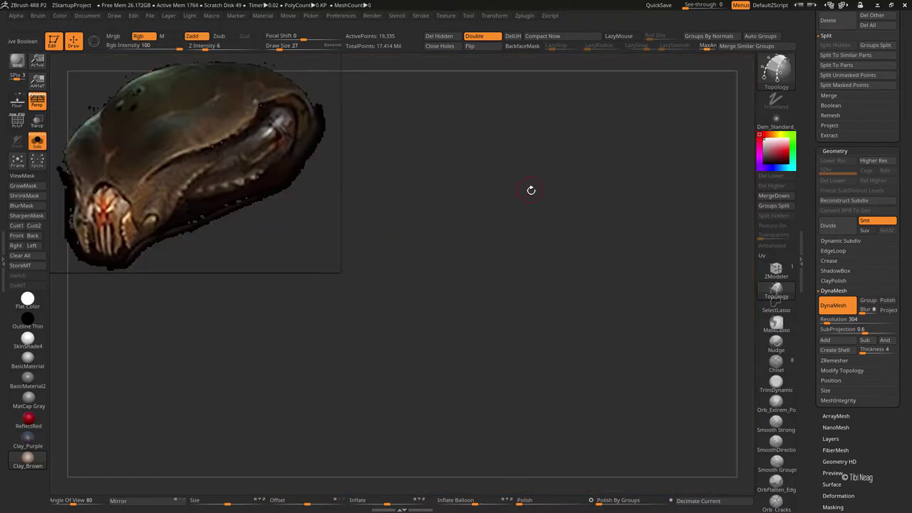
pyautogui.press('l')
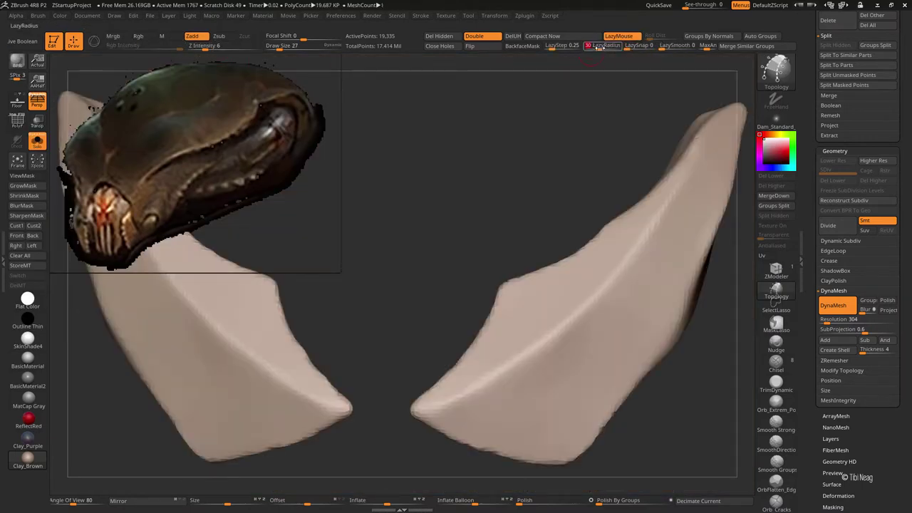
# - Draw topology curves along and across the horn, then preview the mesh patch
pyautogui.moveTo(546, 300); pyautogui.dragTo(390, 365)
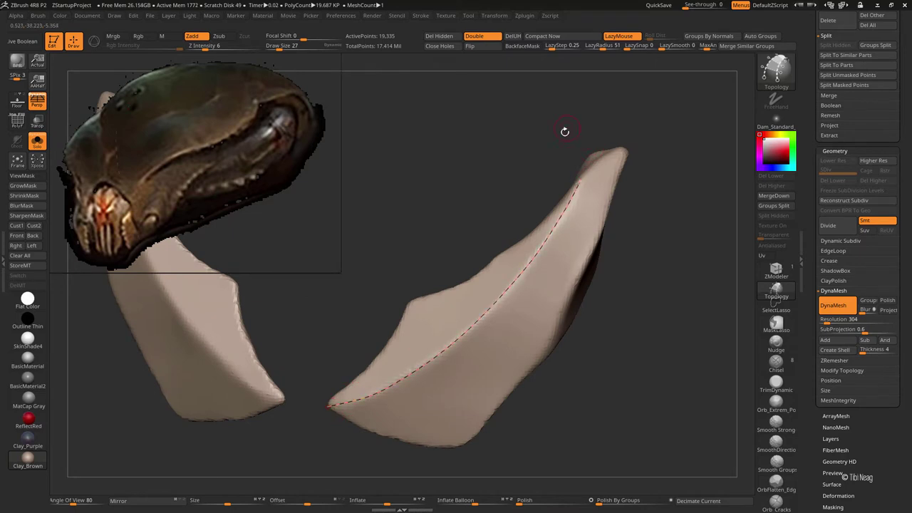
pyautogui.moveTo(564, 132)
pyautogui.mouseDown()
pyautogui.moveTo(349, 321)
pyautogui.moveTo(372, 291)
pyautogui.moveTo(372, 304)
pyautogui.mouseUp()
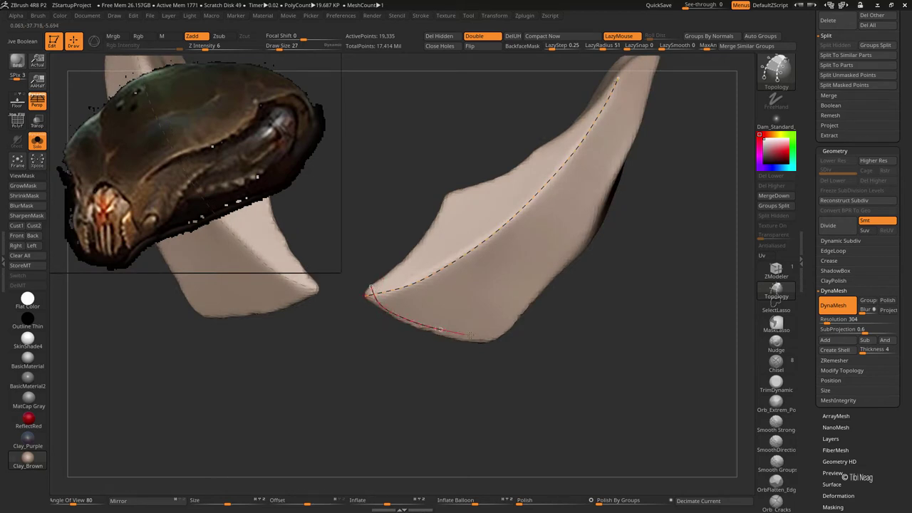
pyautogui.moveTo(517, 342); pyautogui.dragTo(420, 351)
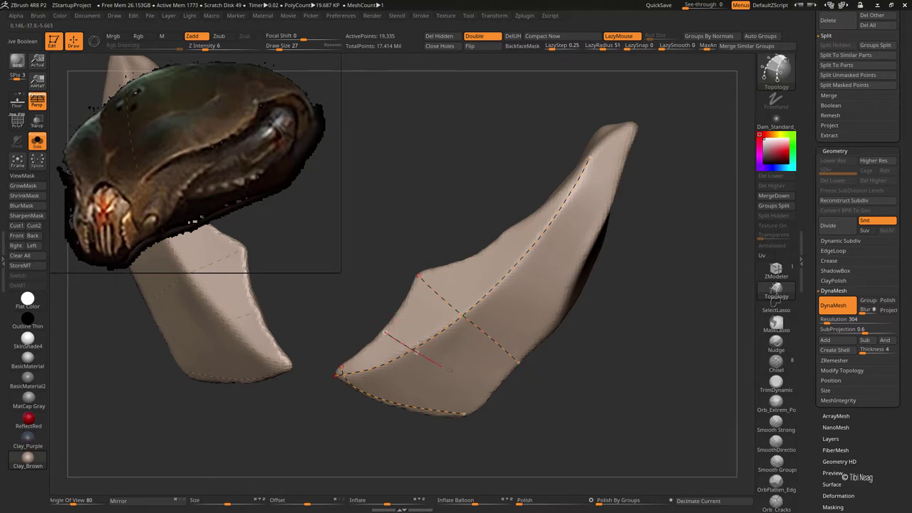
pyautogui.moveTo(515, 404)
pyautogui.mouseDown()
pyautogui.moveTo(421, 311)
pyautogui.moveTo(464, 353)
pyautogui.mouseUp()
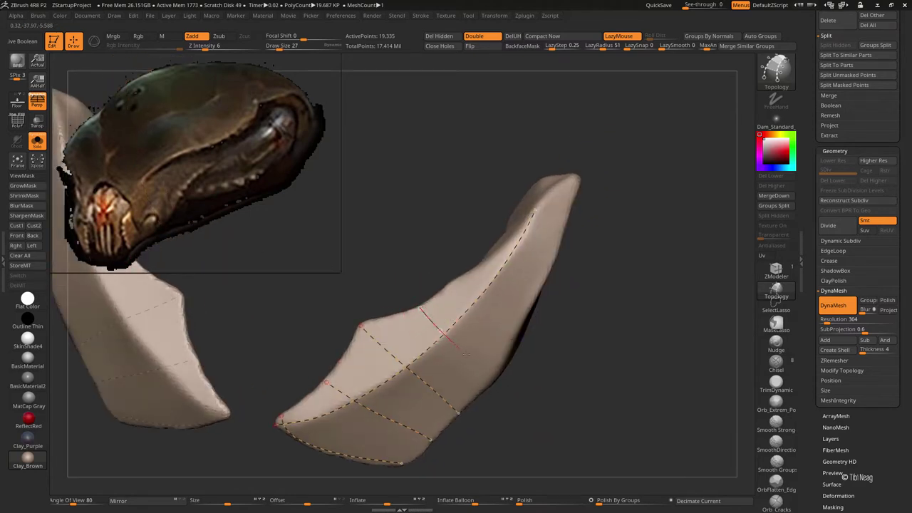
pyautogui.moveTo(514, 391); pyautogui.dragTo(458, 294)
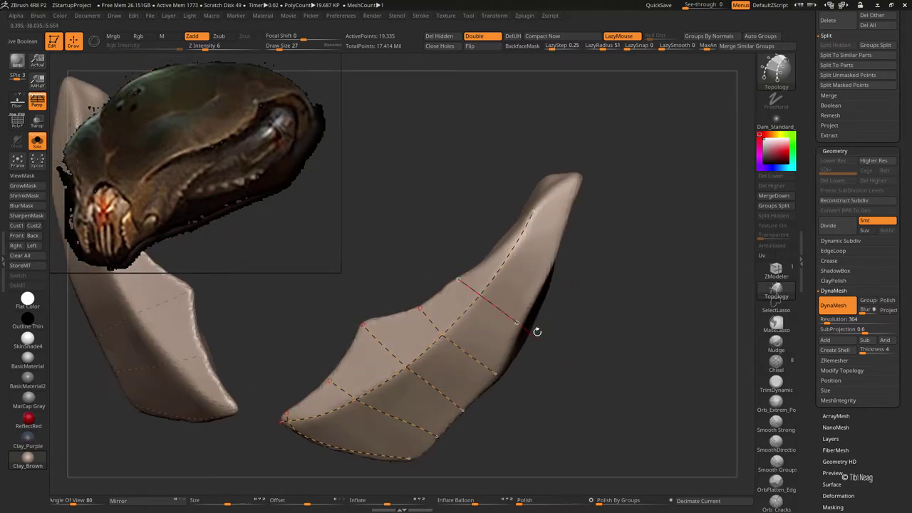
pyautogui.moveTo(564, 292); pyautogui.dragTo(563, 290)
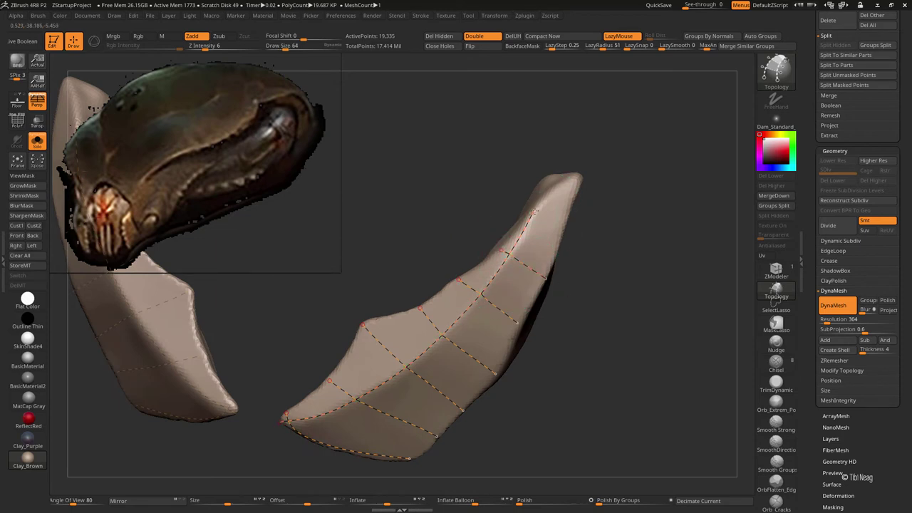
pyautogui.moveTo(593, 175)
pyautogui.mouseDown()
pyautogui.moveTo(585, 179)
pyautogui.moveTo(642, 184)
pyautogui.moveTo(545, 271)
pyautogui.moveTo(427, 414)
pyautogui.mouseUp()
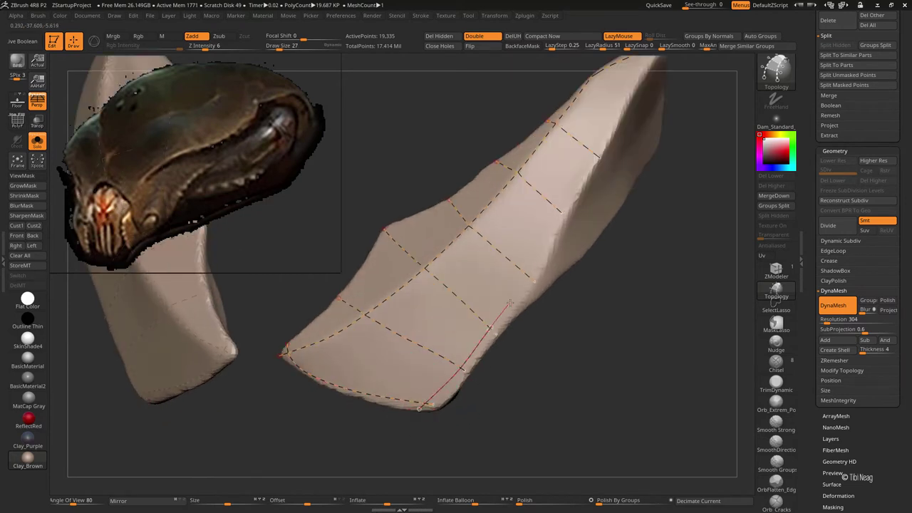
pyautogui.click(603, 141)
# - Add an edge curve along the horn's side and generate the 42-point low-poly mesh
pyautogui.moveTo(665, 157); pyautogui.dragTo(522, 291)
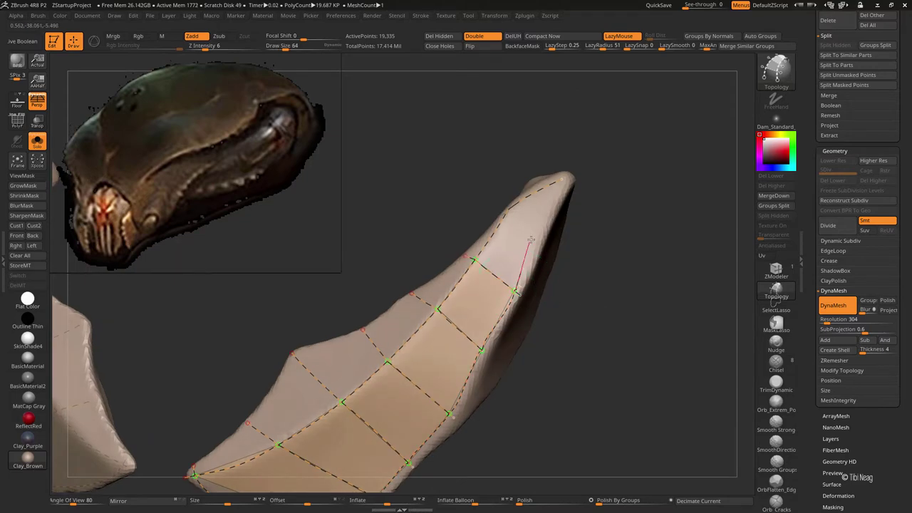
pyautogui.moveTo(566, 149)
pyautogui.mouseDown()
pyautogui.moveTo(615, 193)
pyautogui.moveTo(540, 183)
pyautogui.mouseUp()
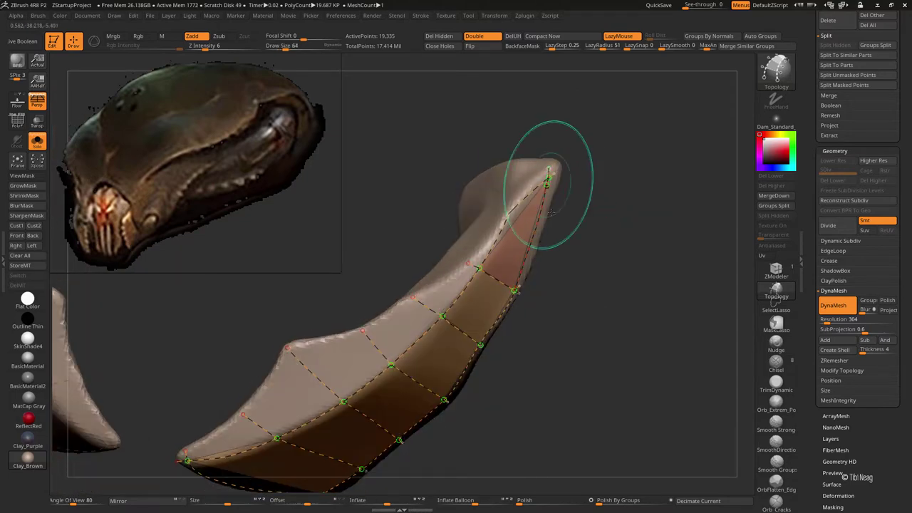
pyautogui.moveTo(606, 240)
pyautogui.mouseDown()
pyautogui.moveTo(279, 304)
pyautogui.moveTo(316, 306)
pyautogui.mouseUp()
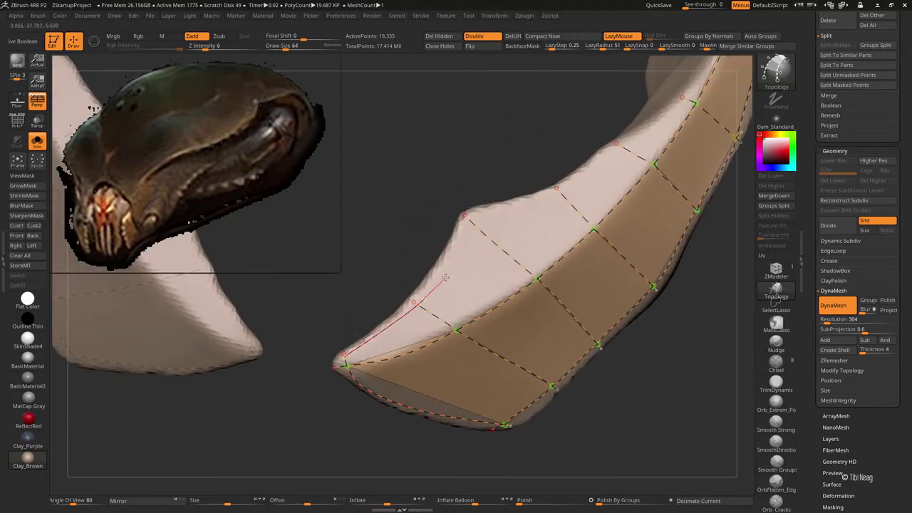
pyautogui.moveTo(484, 189); pyautogui.dragTo(359, 325)
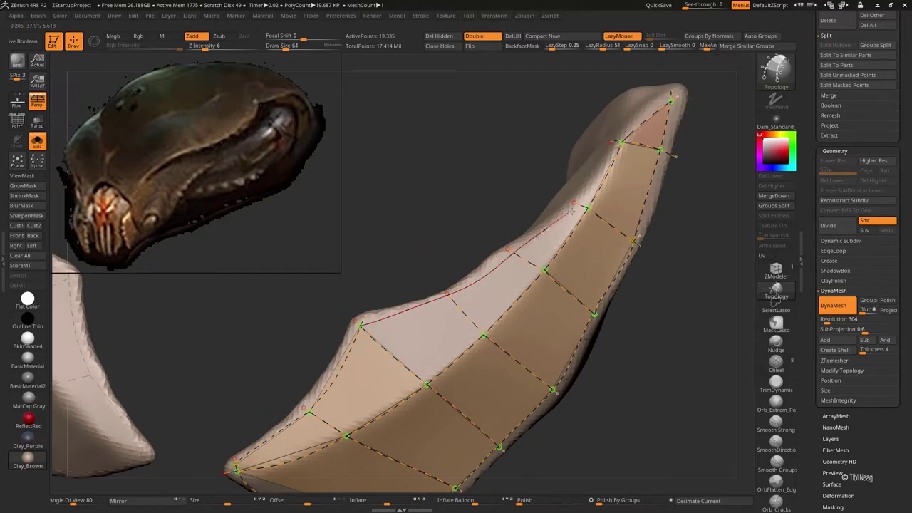
pyautogui.moveTo(507, 249)
pyautogui.mouseDown()
pyautogui.moveTo(535, 173)
pyautogui.moveTo(500, 253)
pyautogui.moveTo(582, 284)
pyautogui.mouseUp()
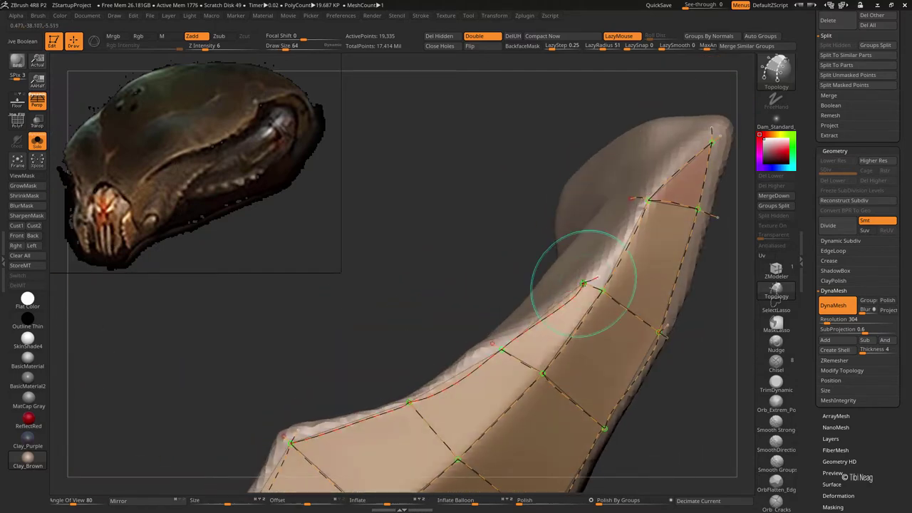
pyautogui.moveTo(663, 183)
pyautogui.mouseDown()
pyautogui.moveTo(601, 199)
pyautogui.moveTo(556, 176)
pyautogui.moveTo(501, 163)
pyautogui.moveTo(482, 171)
pyautogui.moveTo(546, 213)
pyautogui.moveTo(607, 280)
pyautogui.mouseUp()
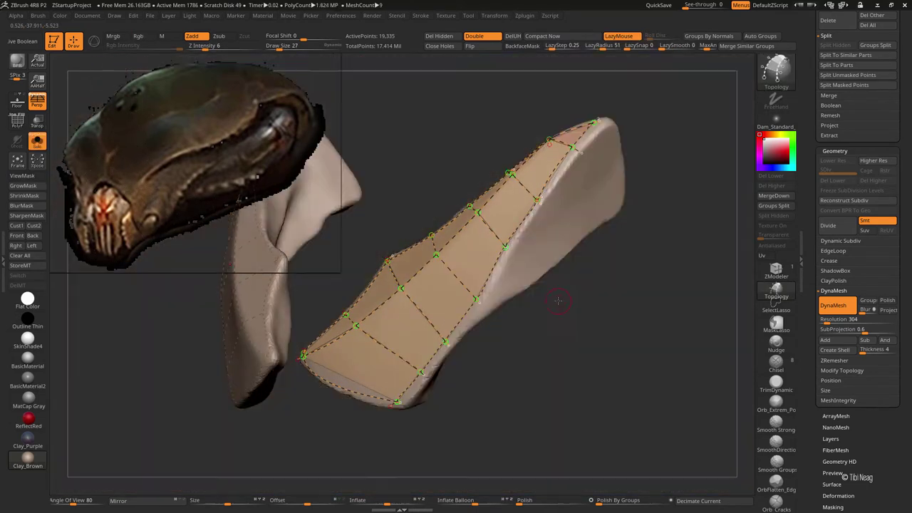
pyautogui.click(527, 274)
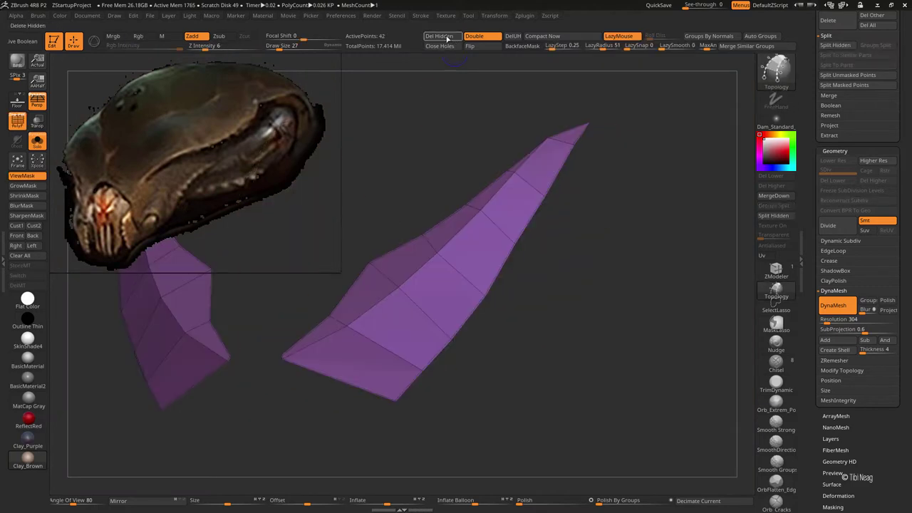
# - Use SelectLasso to hide part of the purple panel mesh, then show it again
pyautogui.press('g')
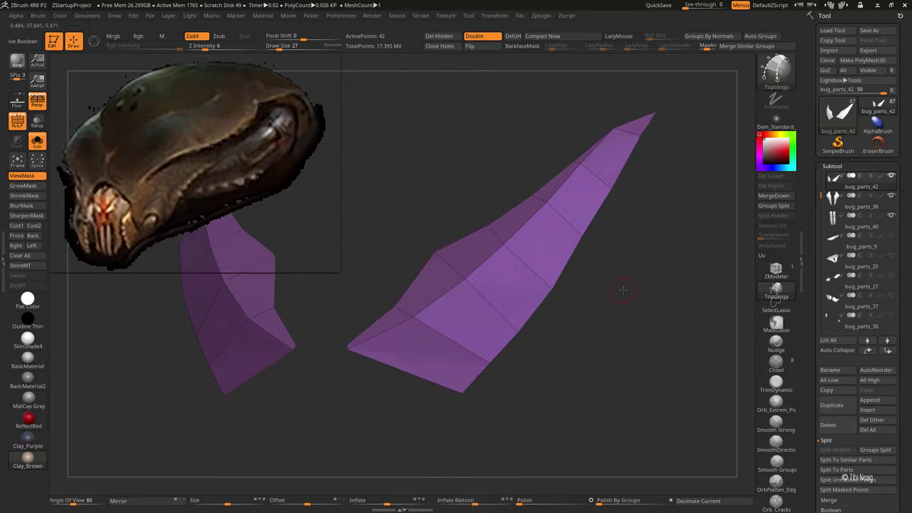
pyautogui.hotkey('ctrl', 'shift', 's')
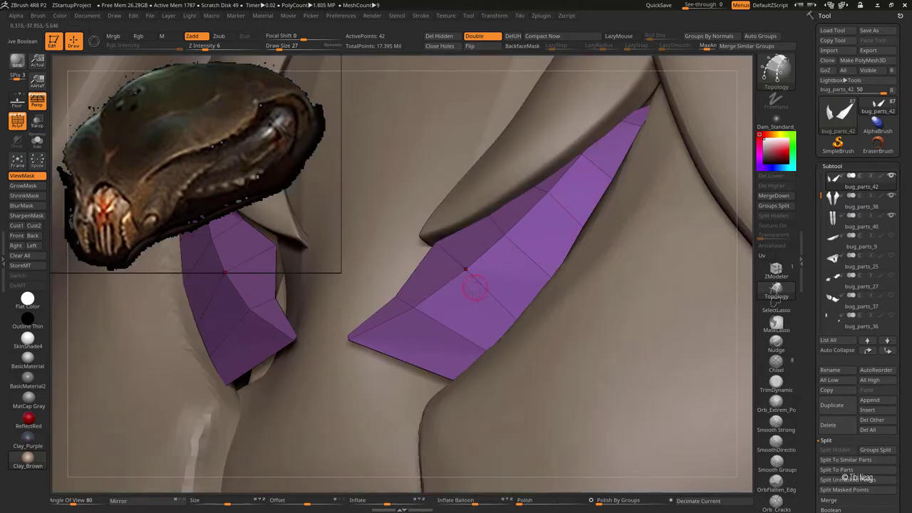
pyautogui.click(776, 310)
pyautogui.click(749, 322)
pyautogui.keyDown('ctrl'); pyautogui.keyDown('shift'); pyautogui.moveTo(482, 289); pyautogui.dragTo(684, 141); pyautogui.keyUp('shift'); pyautogui.keyUp('ctrl')
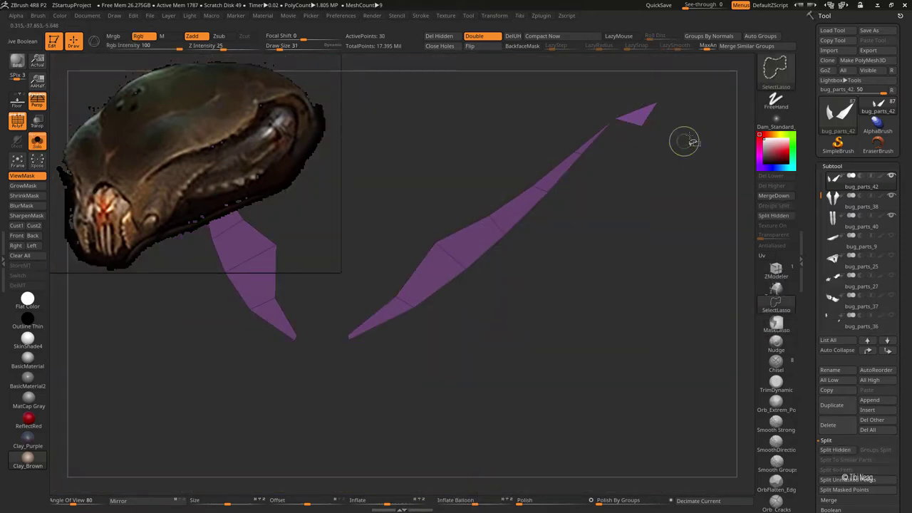
pyautogui.keyDown('ctrl'); pyautogui.keyDown('shift'); pyautogui.click(685, 142); pyautogui.keyUp('shift'); pyautogui.keyUp('ctrl')
# - Extrude the flat panels into thick slabs with the ZModeler Polygon Extrude action
pyautogui.press('b')
pyautogui.press('z')
pyautogui.press('m')
pyautogui.press('space')
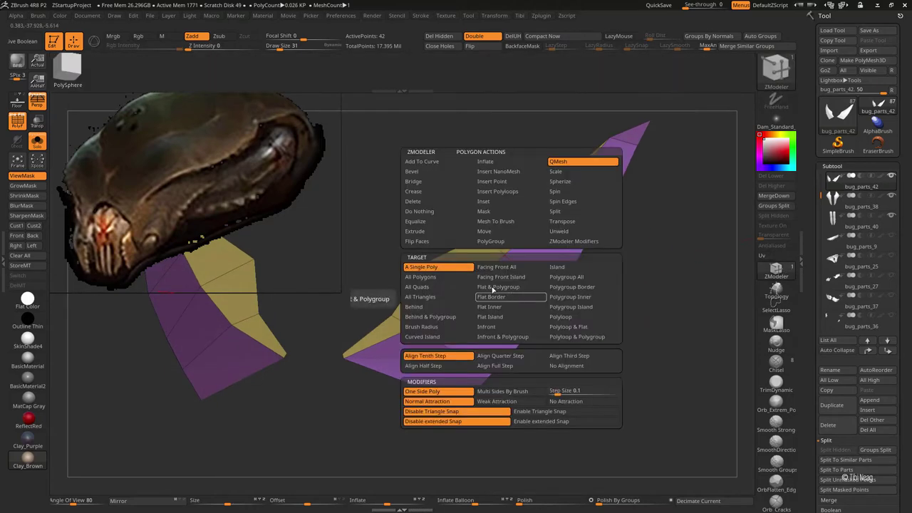
pyautogui.click(419, 231)
pyautogui.moveTo(423, 176)
pyautogui.mouseDown()
pyautogui.moveTo(434, 340)
pyautogui.moveTo(406, 352)
pyautogui.moveTo(632, 202)
pyautogui.moveTo(411, 326)
pyautogui.mouseUp()
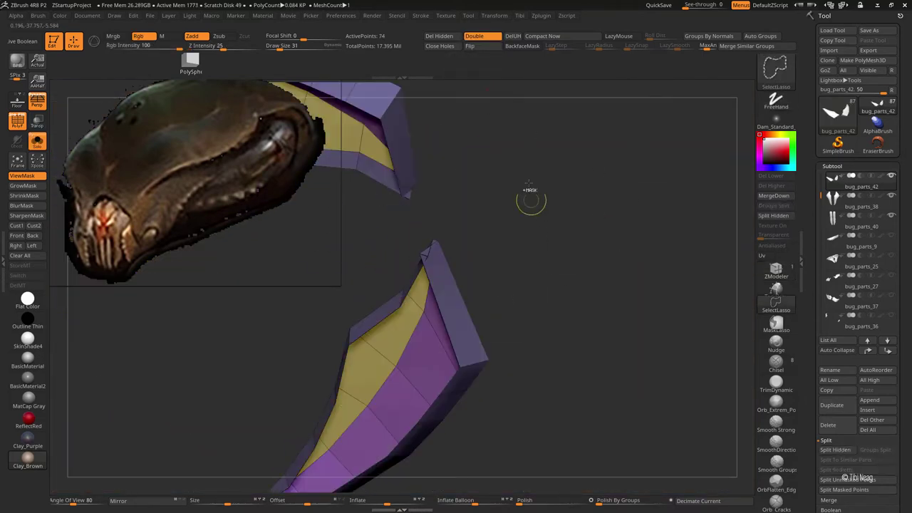
# - Inspect the thickened panels against the head and lasso-hide regions on both panels
pyautogui.moveTo(530, 199)
pyautogui.mouseDown()
pyautogui.moveTo(442, 246)
pyautogui.moveTo(424, 261)
pyautogui.moveTo(429, 264)
pyautogui.mouseUp()
pyautogui.moveTo(324, 231)
pyautogui.mouseDown()
pyautogui.moveTo(444, 269)
pyautogui.moveTo(433, 255)
pyautogui.moveTo(456, 215)
pyautogui.moveTo(398, 249)
pyautogui.moveTo(427, 267)
pyautogui.mouseUp()
pyautogui.press('space')
pyautogui.moveTo(382, 248)
pyautogui.mouseDown()
pyautogui.moveTo(366, 193)
pyautogui.moveTo(387, 230)
pyautogui.moveTo(387, 268)
pyautogui.moveTo(442, 313)
pyautogui.moveTo(418, 315)
pyautogui.moveTo(479, 262)
pyautogui.mouseUp()
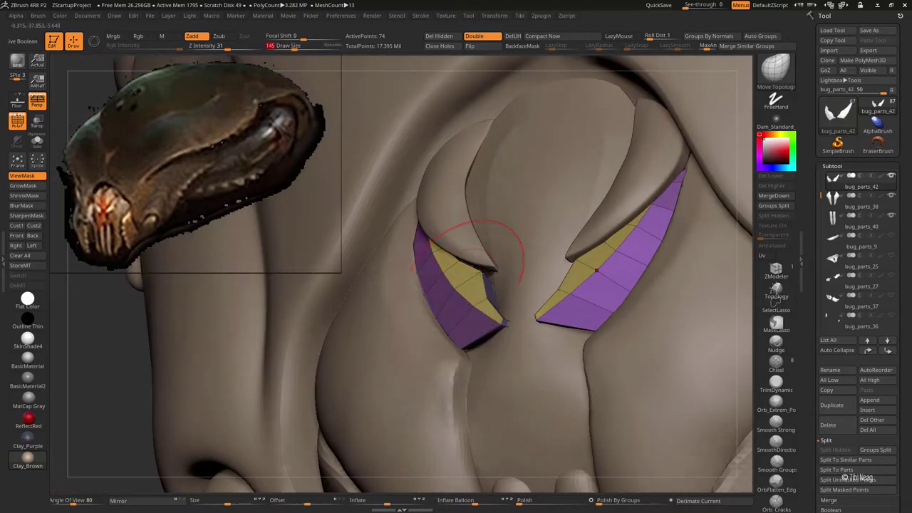
pyautogui.moveTo(468, 228)
pyautogui.mouseDown()
pyautogui.moveTo(580, 224)
pyautogui.moveTo(498, 264)
pyautogui.moveTo(403, 274)
pyautogui.mouseUp()
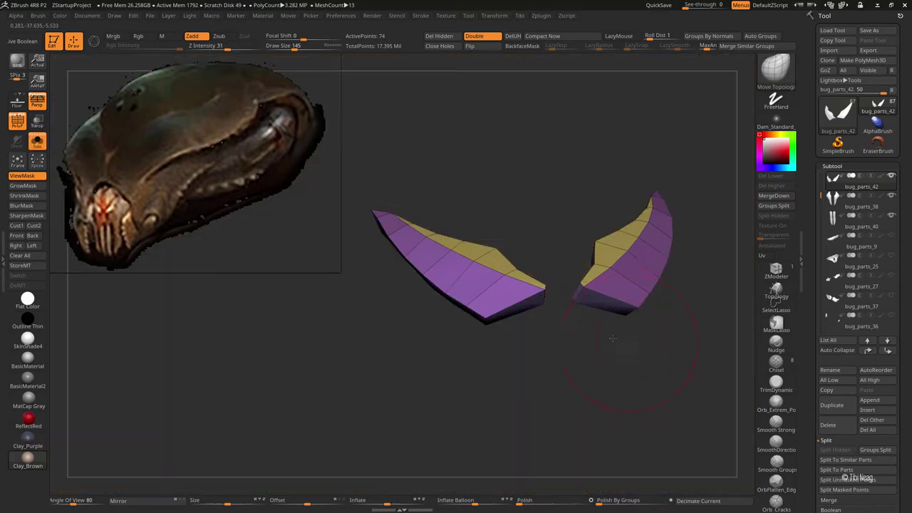
pyautogui.moveTo(620, 326)
pyautogui.mouseDown()
pyautogui.moveTo(550, 324)
pyautogui.moveTo(592, 315)
pyautogui.moveTo(557, 352)
pyautogui.moveTo(545, 352)
pyautogui.moveTo(663, 327)
pyautogui.mouseUp()
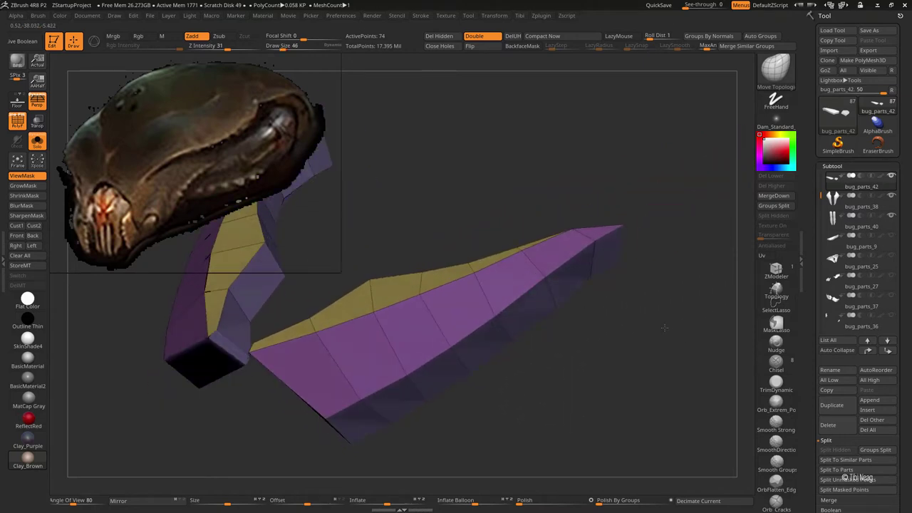
pyautogui.moveTo(613, 294); pyautogui.dragTo(600, 339)
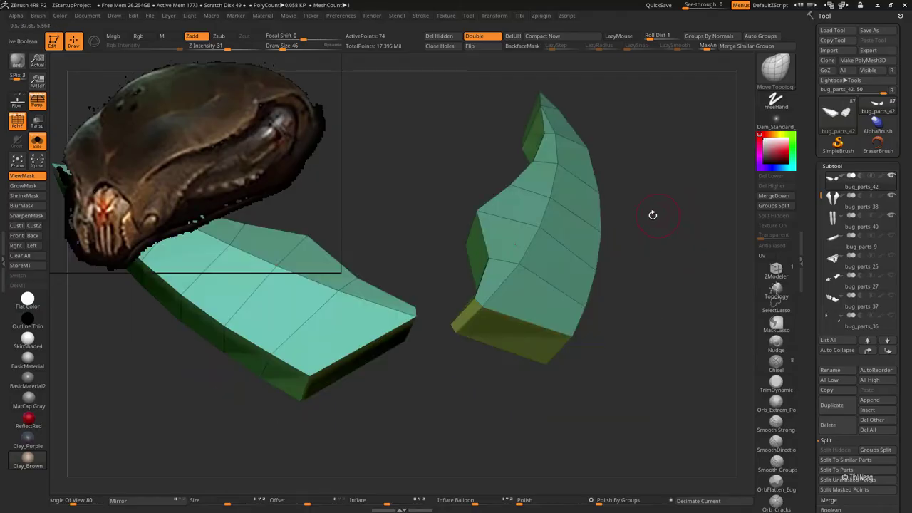
pyautogui.keyDown('ctrl'); pyautogui.keyDown('shift'); pyautogui.moveTo(547, 135); pyautogui.dragTo(484, 258); pyautogui.keyUp('shift'); pyautogui.keyUp('ctrl')
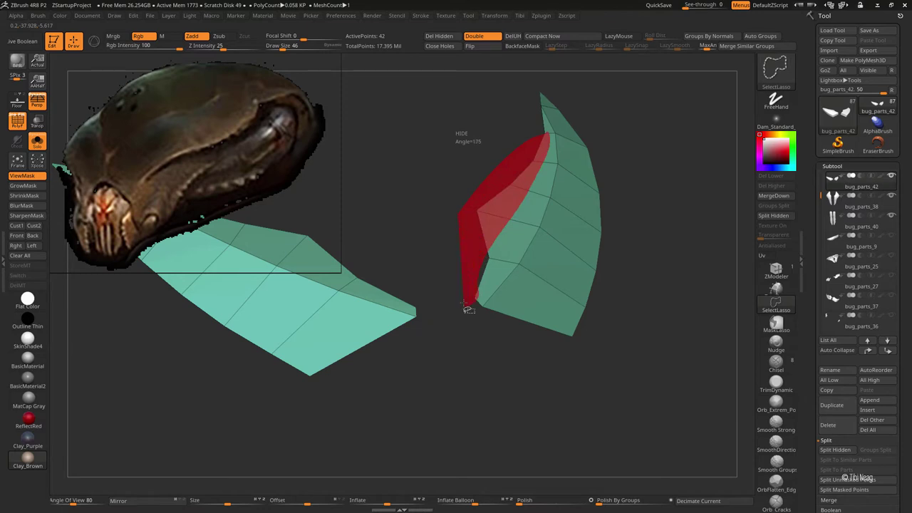
pyautogui.keyDown('ctrl'); pyautogui.keyDown('shift'); pyautogui.moveTo(468, 309); pyautogui.dragTo(466, 307); pyautogui.keyUp('shift'); pyautogui.keyUp('ctrl')
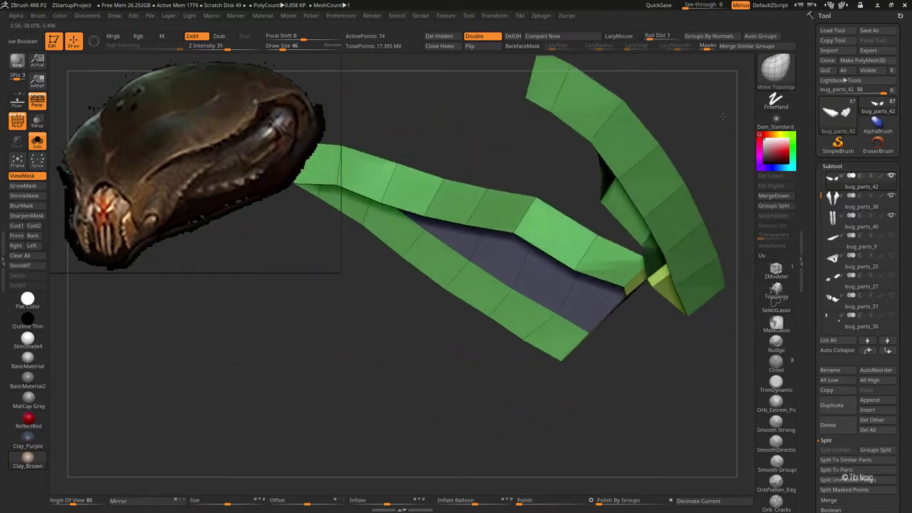
pyautogui.keyDown('ctrl'); pyautogui.keyDown('shift'); pyautogui.moveTo(367, 225); pyautogui.dragTo(402, 109); pyautogui.keyUp('shift'); pyautogui.keyUp('ctrl')
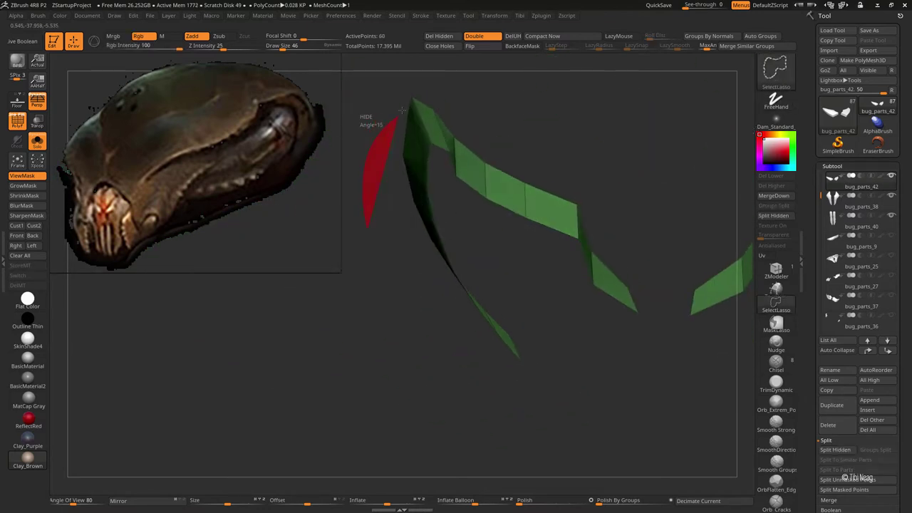
pyautogui.keyDown('ctrl'); pyautogui.keyDown('shift'); pyautogui.moveTo(429, 155); pyautogui.dragTo(427, 158); pyautogui.keyUp('shift'); pyautogui.keyUp('ctrl')
pyautogui.moveTo(417, 342)
pyautogui.mouseDown()
pyautogui.moveTo(461, 376)
pyautogui.moveTo(481, 368)
pyautogui.mouseUp()
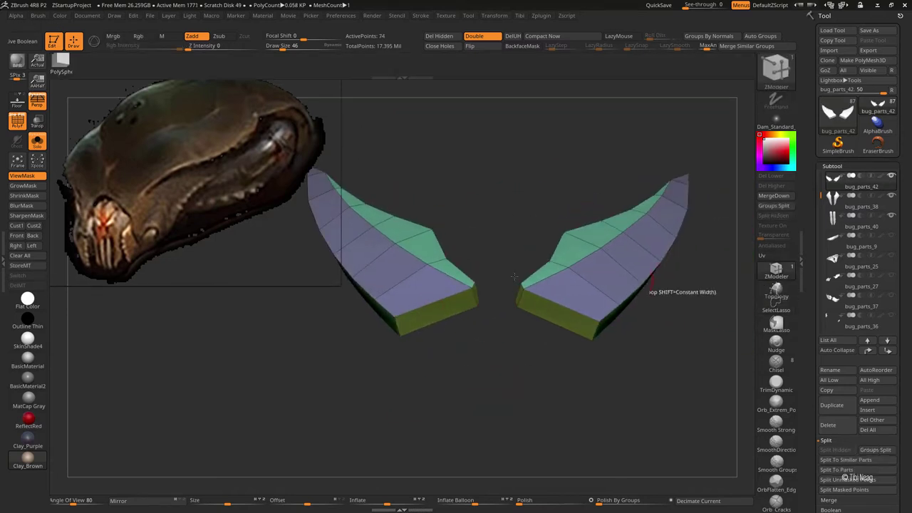
# - Set the ZModeler Edge action to Move, check both panels, and open the Geometry options
pyautogui.press('space')
pyautogui.click(392, 290)
pyautogui.moveTo(428, 356)
pyautogui.mouseDown()
pyautogui.moveTo(430, 202)
pyautogui.moveTo(468, 179)
pyautogui.mouseUp()
pyautogui.press('space')
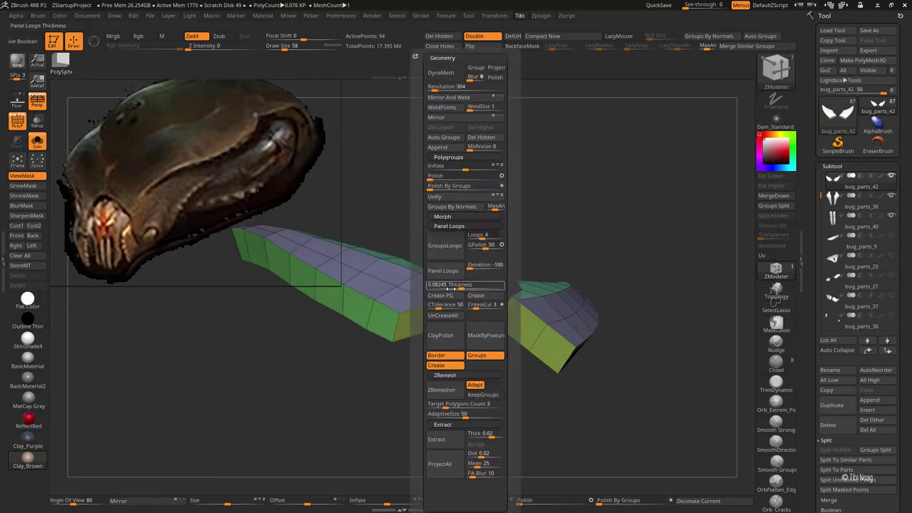
pyautogui.moveTo(405, 189); pyautogui.dragTo(452, 170)
pyautogui.press('g')
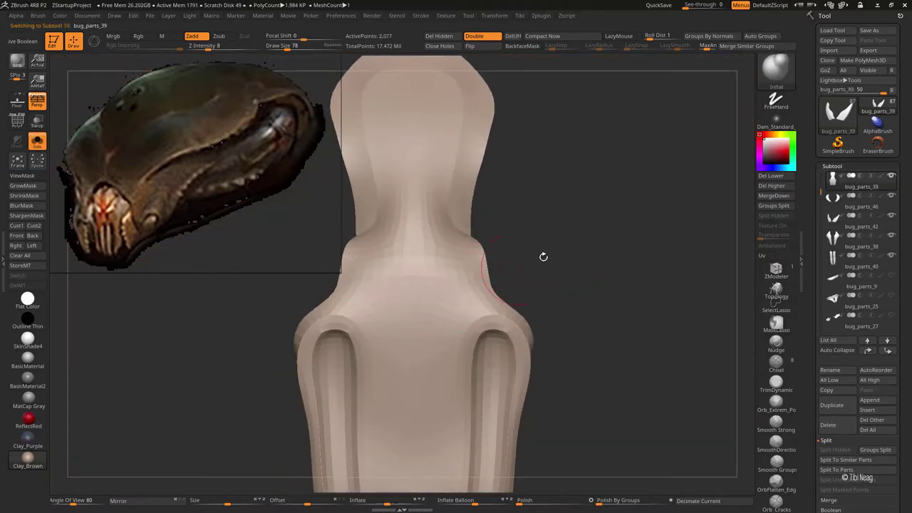
# - Drop the collar to its low-res base, subdivide it with Ctrl+D, and bring back the full head
pyautogui.moveTo(543, 257); pyautogui.dragTo(427, 297)
pyautogui.hotkey('ctrl', 'z')
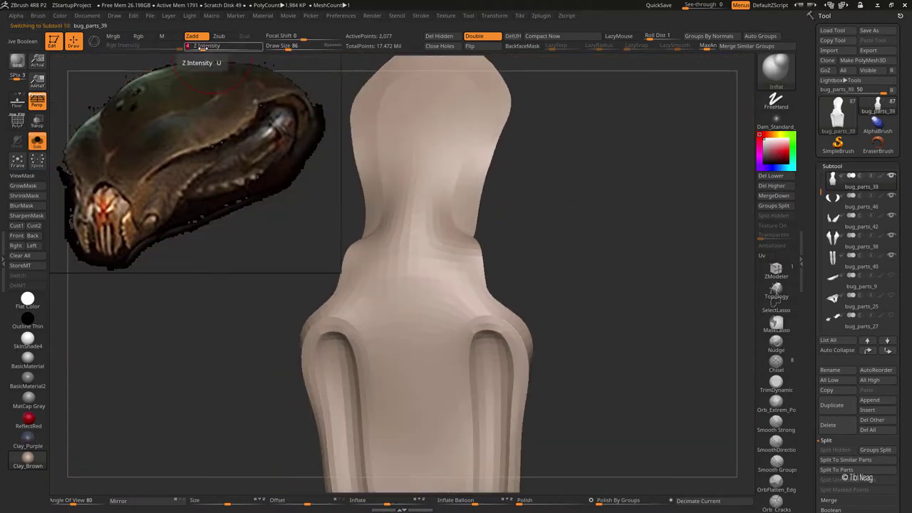
pyautogui.write('4')
pyautogui.hotkey('ctrl', 'z')
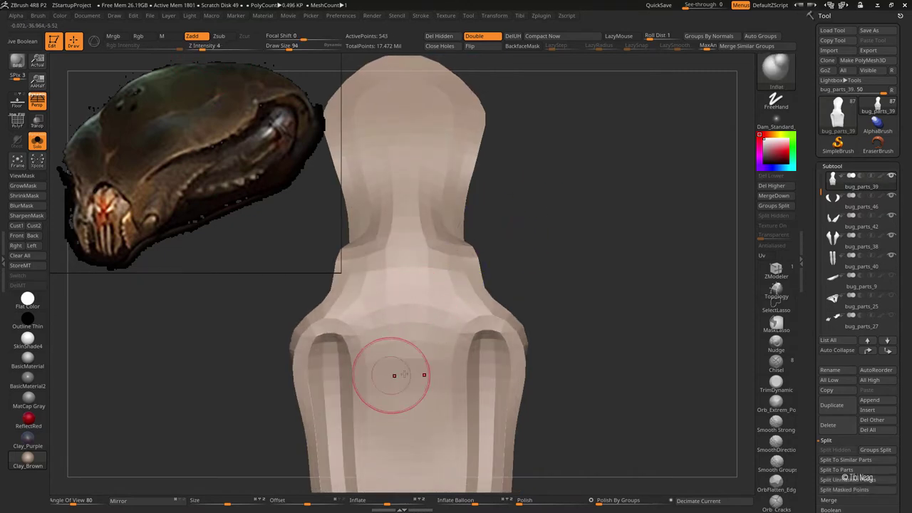
pyautogui.press('[')
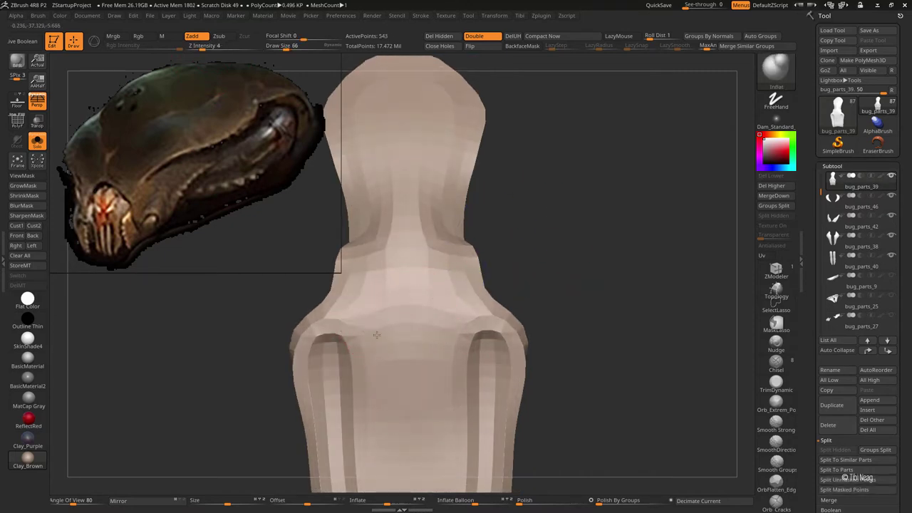
pyautogui.hotkey('ctrl', 'd')
pyautogui.hotkey('ctrl', 'd')
pyautogui.hotkey('ctrl', 'd')
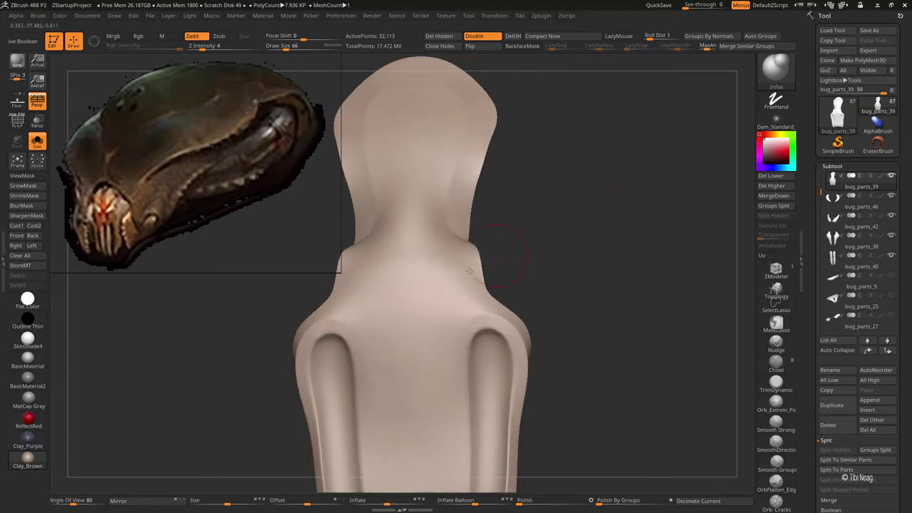
pyautogui.moveTo(542, 235); pyautogui.dragTo(592, 236)
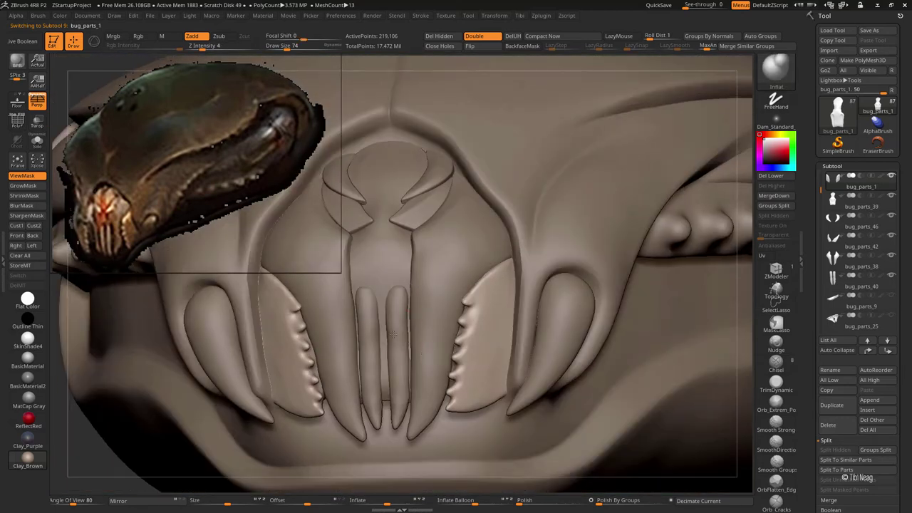
# - Select the bug_parts_40 fang teeth, switch to the Inflat brush, and adjust its size
pyautogui.keyDown('alt'); pyautogui.click(405, 312); pyautogui.keyUp('alt')
pyautogui.press('b')
pyautogui.press('i')
pyautogui.press('n')
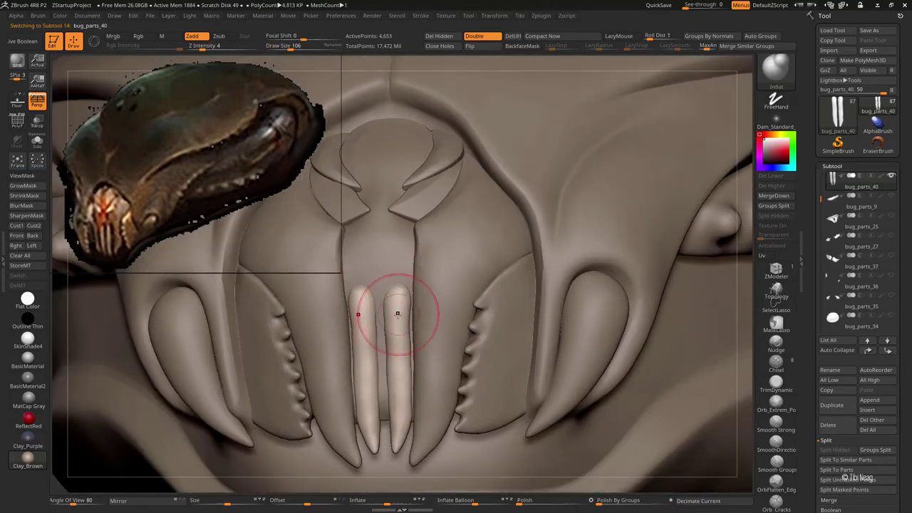
pyautogui.press('[')
pyautogui.press('[')
pyautogui.press('[')
pyautogui.moveTo(397, 292); pyautogui.dragTo(423, 302, button='right')
pyautogui.press(']')
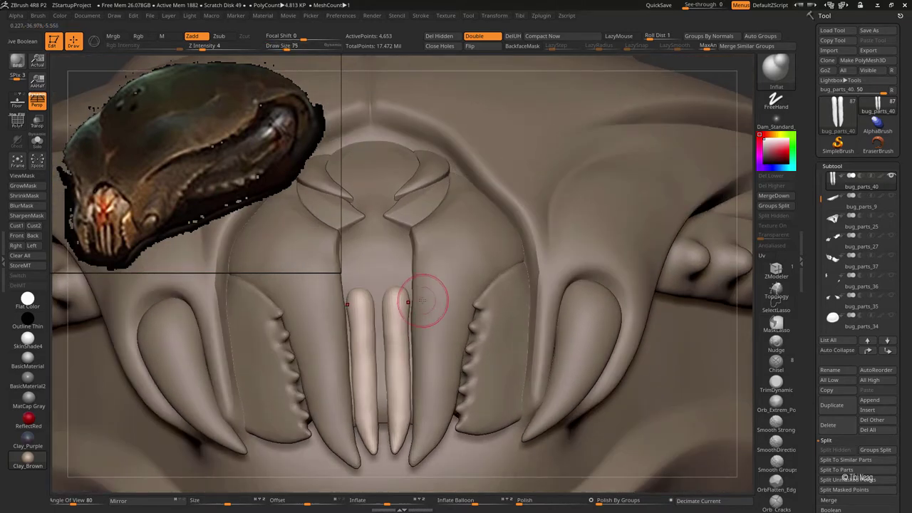
pyautogui.press('space')
# - Isolate the fangs, face both teeth, and smooth the right tooth's lower surface
pyautogui.hotkey('shift', 's')
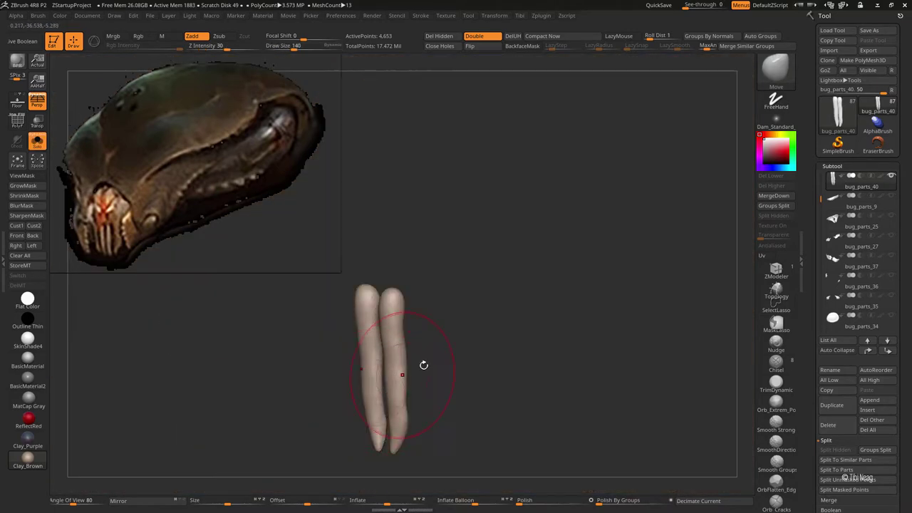
pyautogui.moveTo(421, 366)
pyautogui.mouseDown(button='right')
pyautogui.moveTo(469, 314)
pyautogui.moveTo(466, 321)
pyautogui.moveTo(482, 316)
pyautogui.moveTo(413, 255)
pyautogui.moveTo(428, 210)
pyautogui.moveTo(433, 244)
pyautogui.moveTo(387, 224)
pyautogui.moveTo(446, 275)
pyautogui.mouseUp(button='right')
pyautogui.press('space')
pyautogui.press('[')
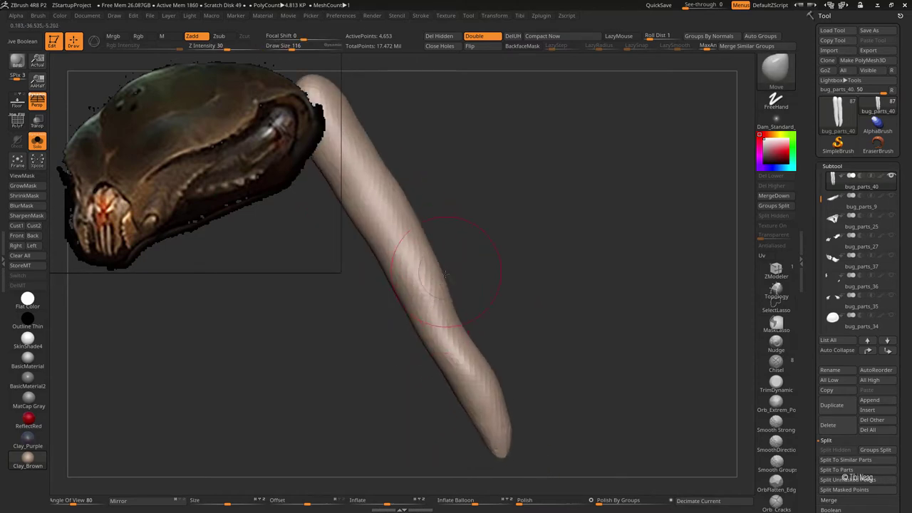
pyautogui.moveTo(473, 335); pyautogui.dragTo(473, 364, button='right')
pyautogui.moveTo(451, 297)
pyautogui.mouseDown(button='right')
pyautogui.moveTo(367, 171)
pyautogui.moveTo(451, 272)
pyautogui.moveTo(525, 230)
pyautogui.moveTo(490, 316)
pyautogui.moveTo(493, 294)
pyautogui.moveTo(439, 330)
pyautogui.mouseUp(button='right')
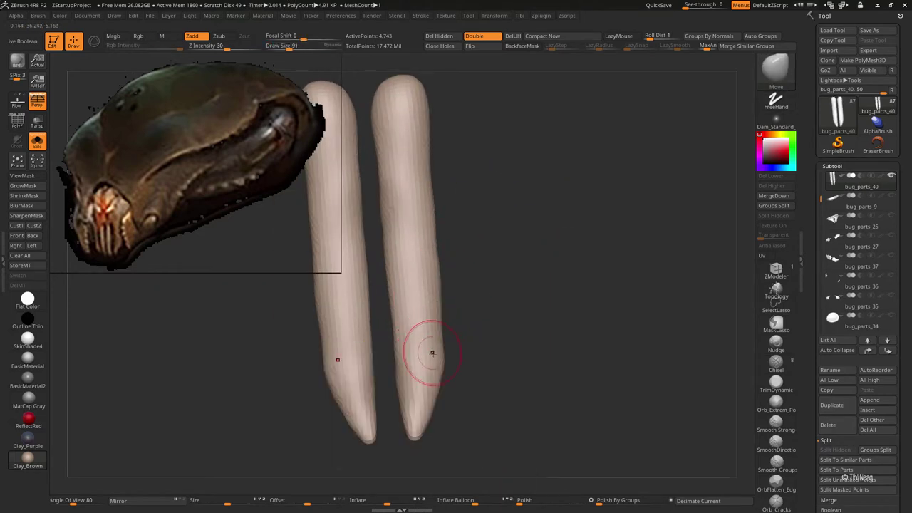
pyautogui.keyDown('shift'); pyautogui.moveTo(430, 352); pyautogui.dragTo(437, 374); pyautogui.keyUp('shift')
pyautogui.keyDown('ctrl'); pyautogui.moveTo(428, 299); pyautogui.dragTo(346, 289, button='right'); pyautogui.keyUp('ctrl')
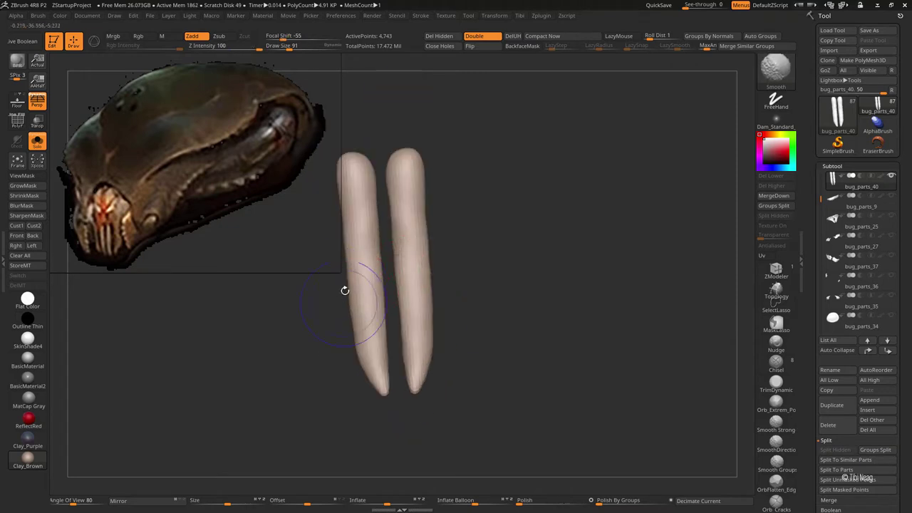
pyautogui.scroll(-5, 854, 413)
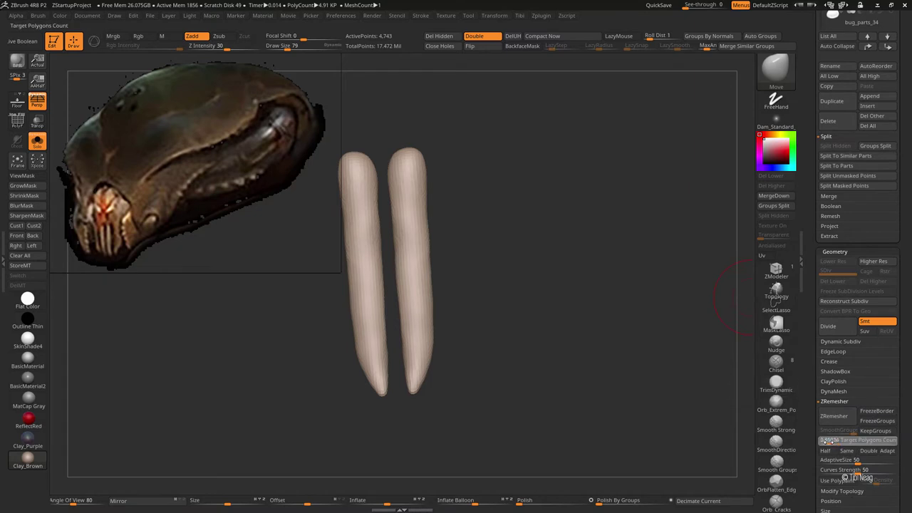
# - Subdivide the fangs, inspect the tips up close, and step back down the levels
pyautogui.hotkey('shift', 'f')
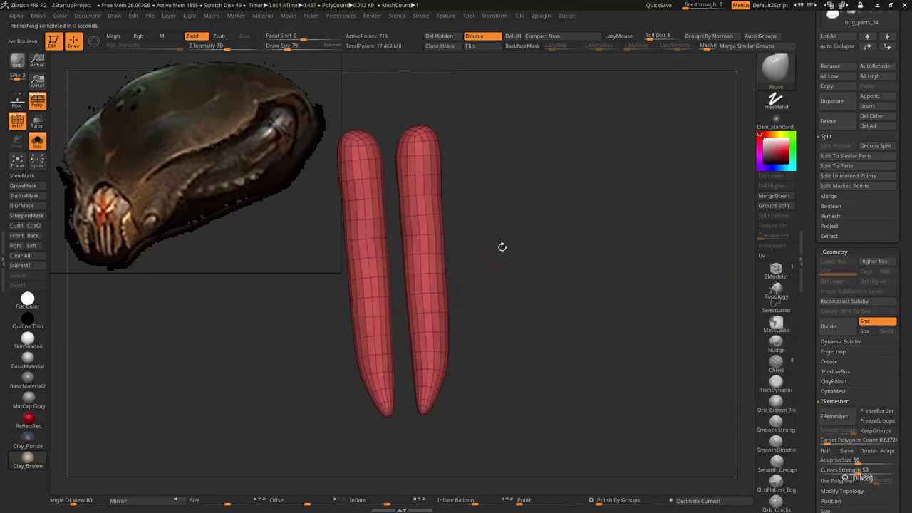
pyautogui.hotkey('shift', 'f')
pyautogui.hotkey('ctrl', 'd')
pyautogui.hotkey('ctrl', 'd')
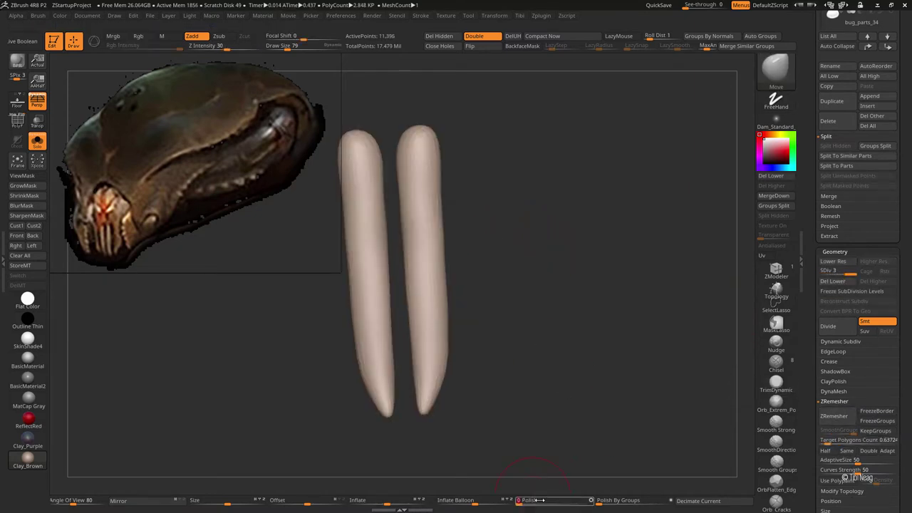
pyautogui.hotkey('shift', 'd')
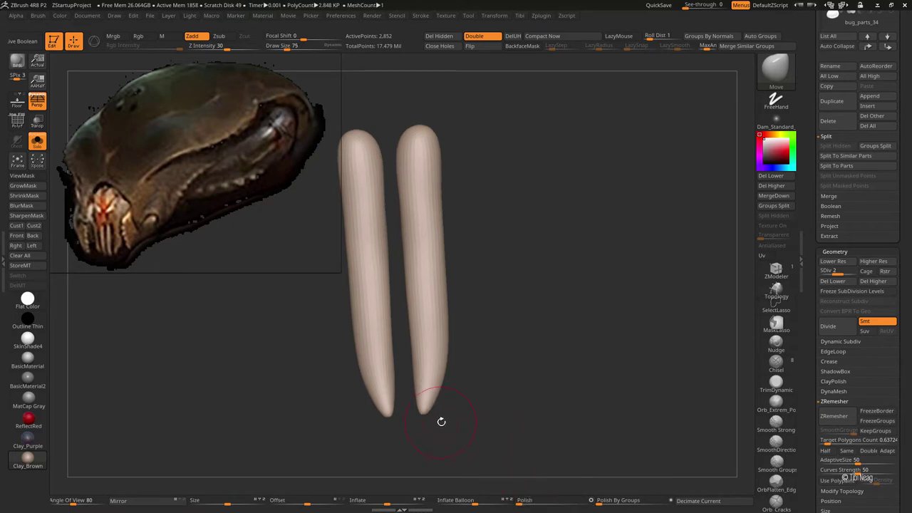
pyautogui.keyDown('alt'); pyautogui.moveTo(441, 422); pyautogui.dragTo(446, 398); pyautogui.keyUp('alt')
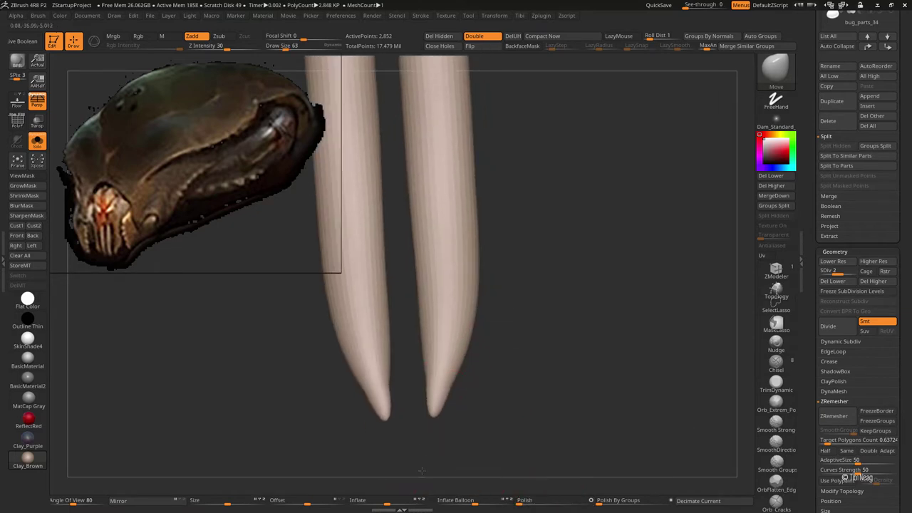
pyautogui.keyDown('alt'); pyautogui.moveTo(421, 471); pyautogui.dragTo(425, 432); pyautogui.keyUp('alt')
pyautogui.keyDown('shift'); pyautogui.moveTo(484, 443); pyautogui.dragTo(428, 428); pyautogui.keyUp('shift')
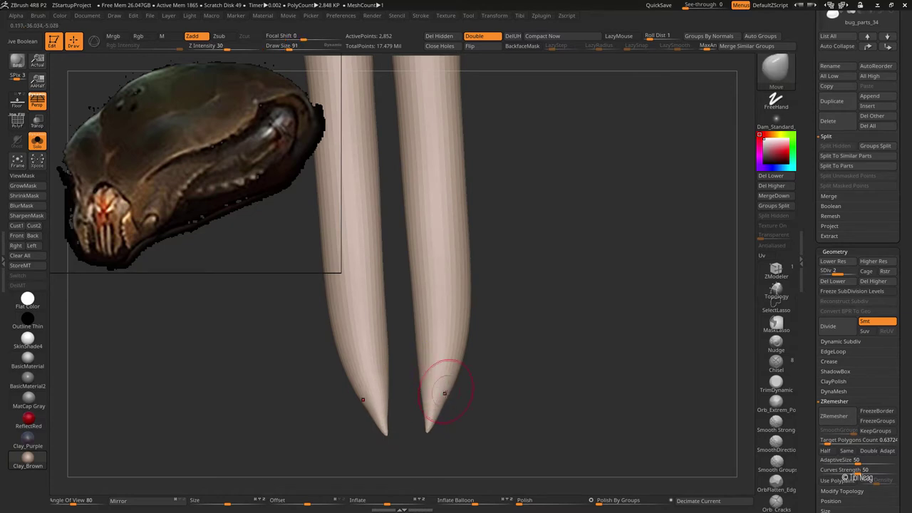
pyautogui.hotkey('shift', 'd')
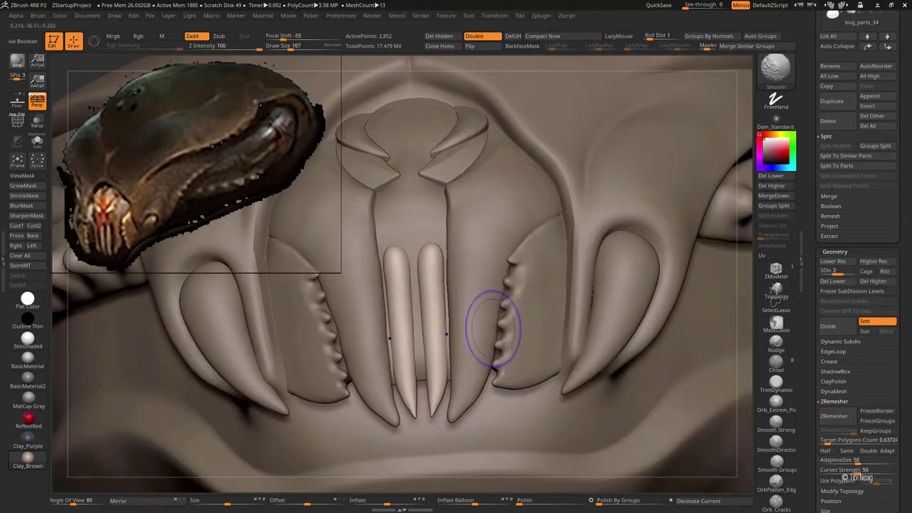
# - Raise Draw Size to 264, step the fangs up to SDiv 4, and reframe them
pyautogui.press('space')
pyautogui.moveTo(443, 328); pyautogui.dragTo(471, 327)
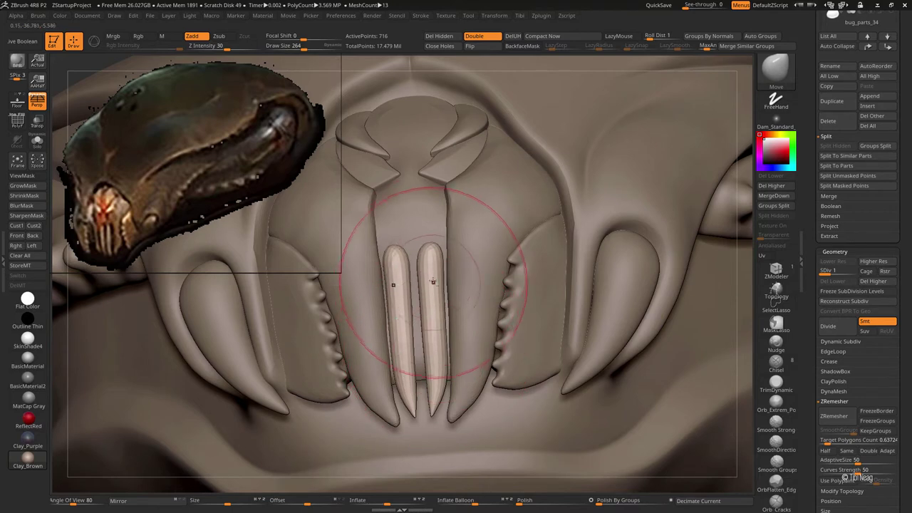
pyautogui.moveTo(427, 315); pyautogui.dragTo(444, 264, button='right')
pyautogui.press('f')
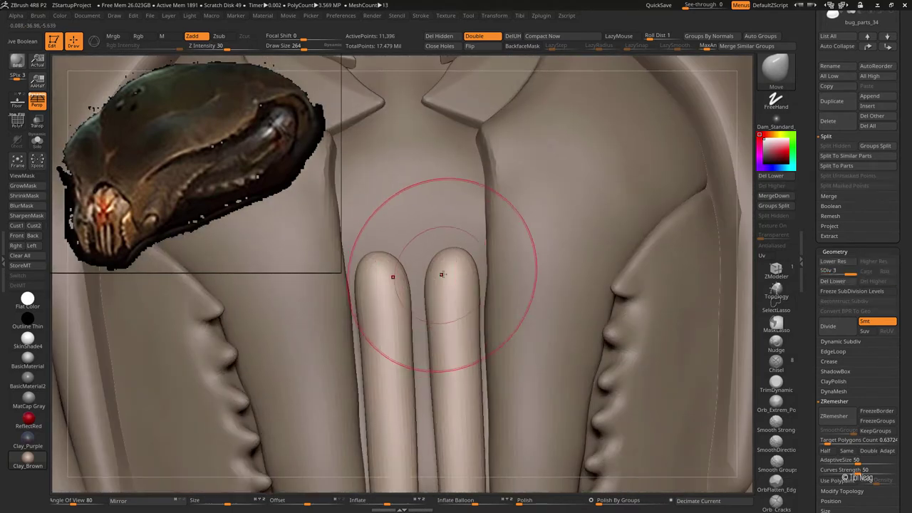
pyautogui.press('d')
pyautogui.press('d')
pyautogui.hotkey('ctrl', 'n')
pyautogui.moveTo(443, 290); pyautogui.dragTo(498, 356)
pyautogui.press('t')
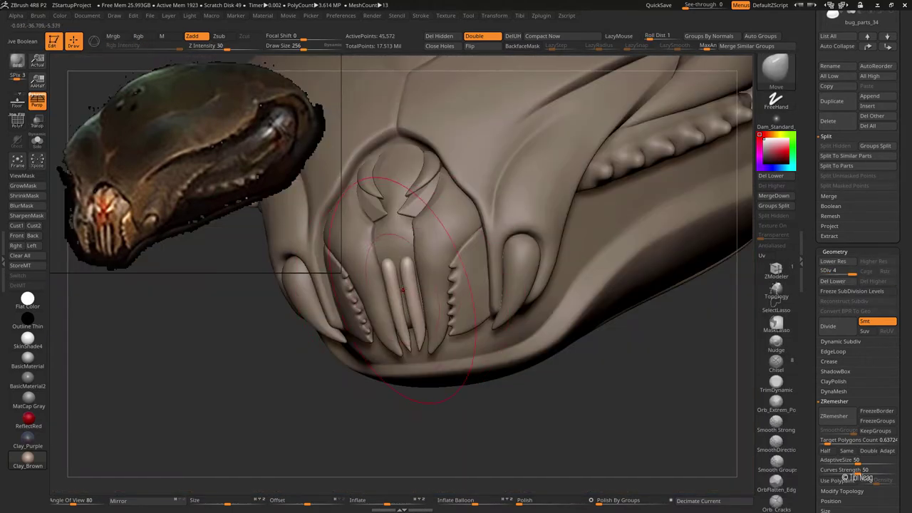
pyautogui.moveTo(428, 285); pyautogui.dragTo(442, 271, button='right')
pyautogui.press('space')
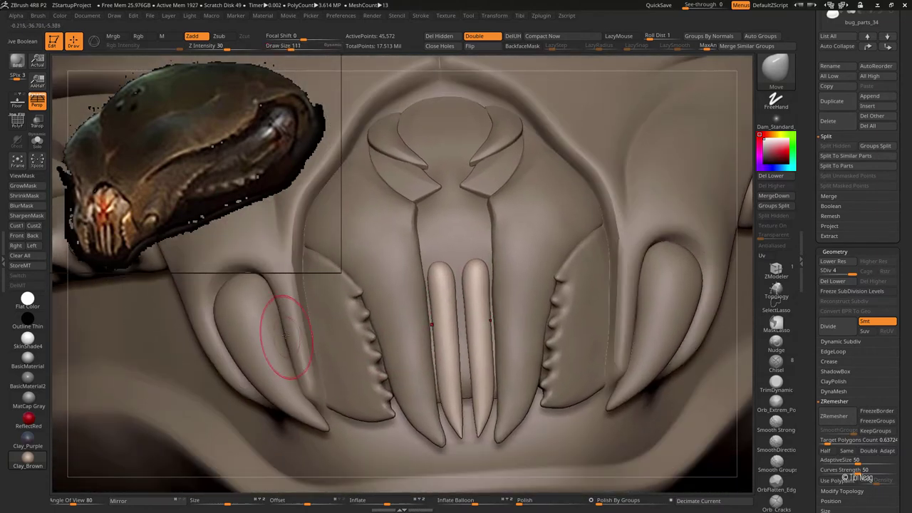
# - Isolate Plane2, subdivide it to SDiv 7, smooth its facets, then show all parts
pyautogui.keyDown('alt'); pyautogui.click(290, 328); pyautogui.keyUp('alt')
pyautogui.hotkey('ctrl', 'shift', 's')
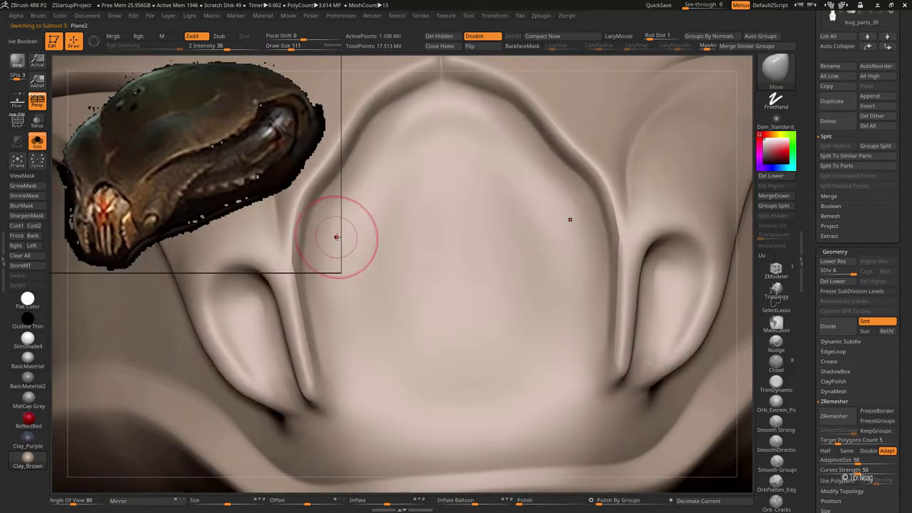
pyautogui.hotkey('ctrl', 'd')
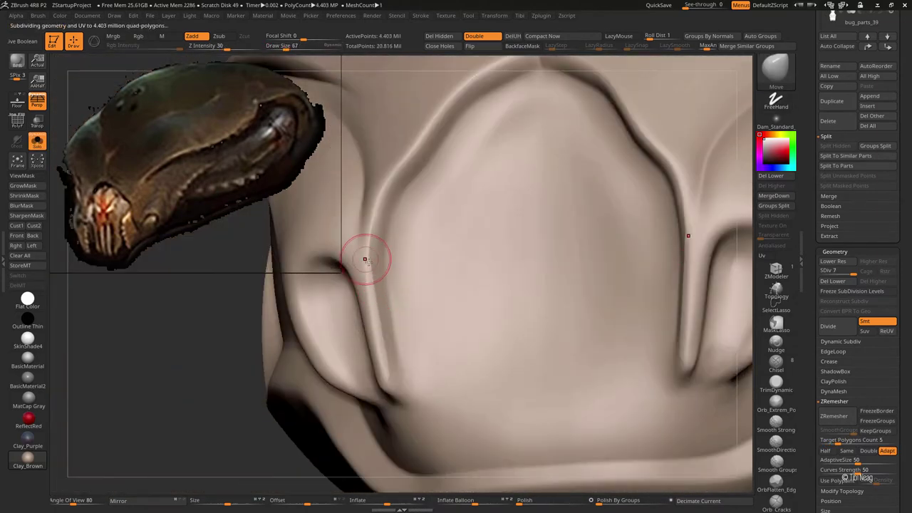
pyautogui.press('shift')
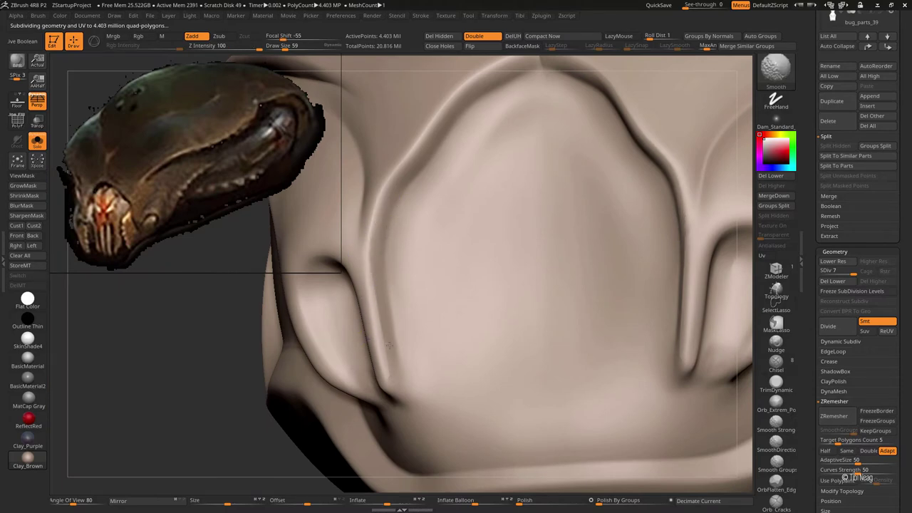
pyautogui.press('f')
pyautogui.hotkey('ctrl', 'shift', 's')
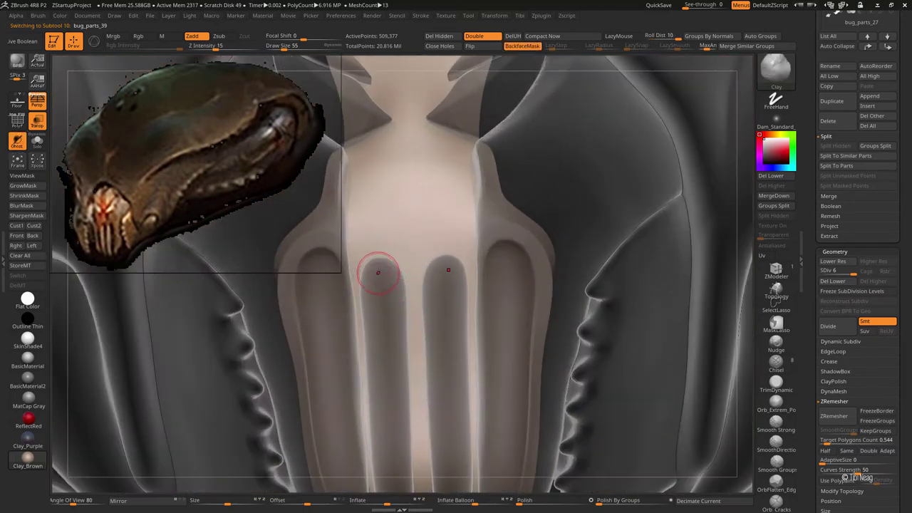
pyautogui.moveTo(378, 271); pyautogui.dragTo(376, 278, button='right')
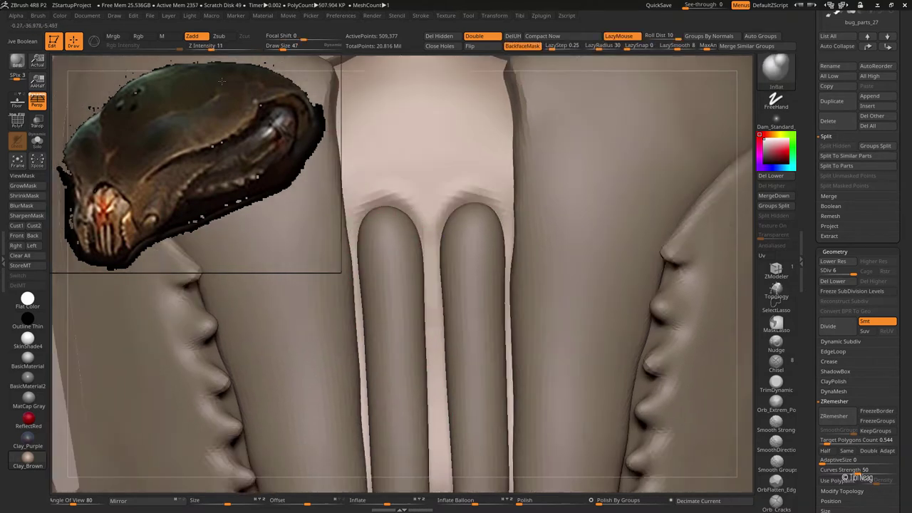
# - Select the spiked ridge subtool on the side of the head and switch to the Move brush
pyautogui.moveTo(456, 299); pyautogui.dragTo(561, 299)
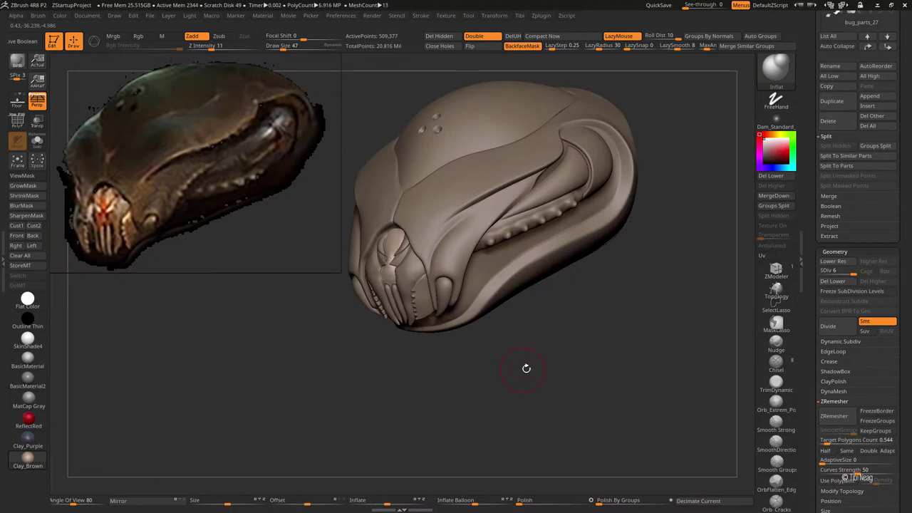
pyautogui.moveTo(526, 369)
pyautogui.mouseDown()
pyautogui.moveTo(553, 340)
pyautogui.moveTo(560, 356)
pyautogui.moveTo(512, 346)
pyautogui.mouseUp()
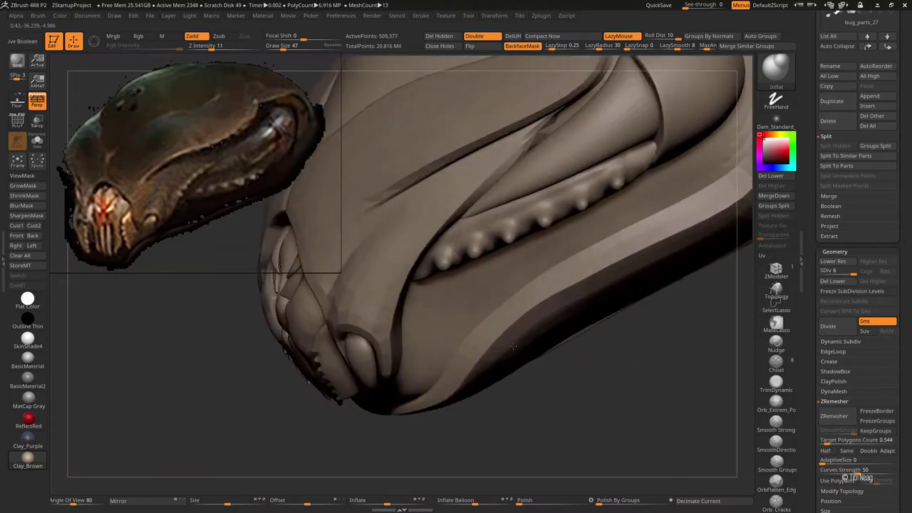
pyautogui.keyDown('alt'); pyautogui.click(509, 213); pyautogui.keyUp('alt')
pyautogui.press('b')
pyautogui.press('m')
pyautogui.press('v')
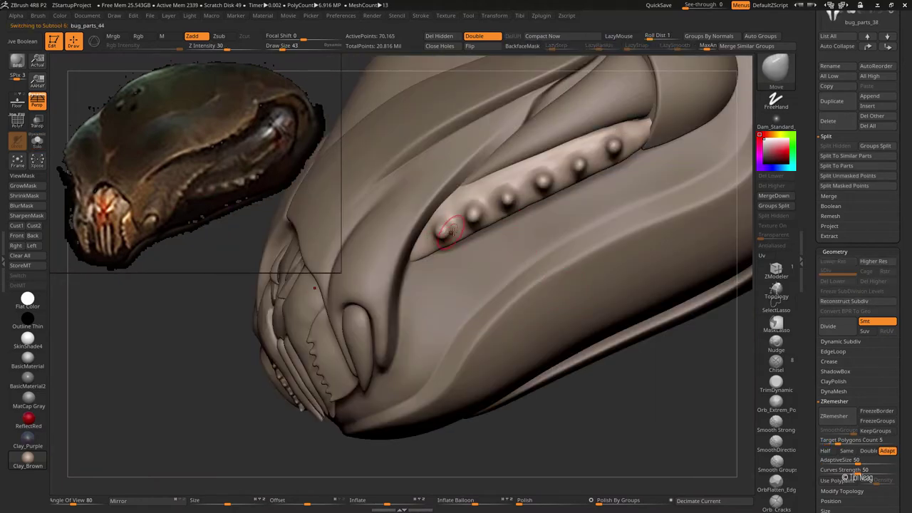
pyautogui.moveTo(442, 237); pyautogui.dragTo(428, 273)
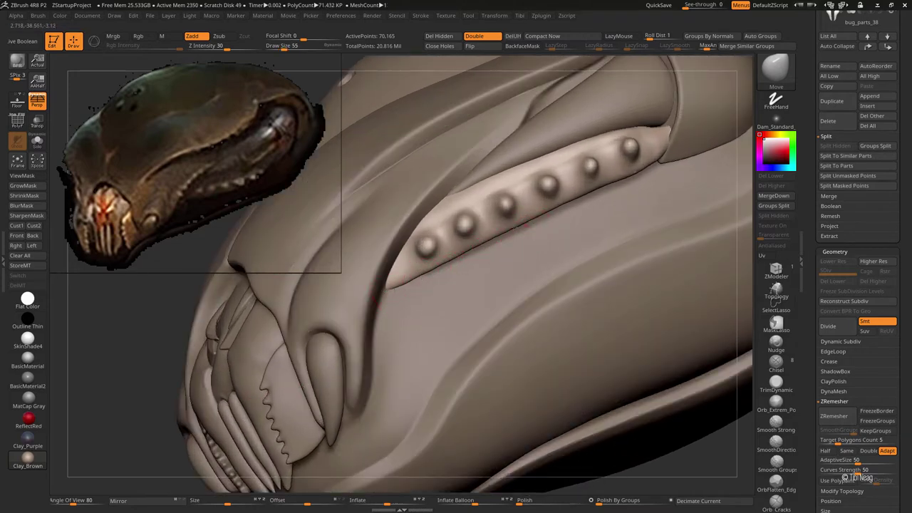
# - Pull the body surface up to blend away the kink at the spine base
pyautogui.moveTo(528, 226); pyautogui.dragTo(371, 285)
pyautogui.press('space')
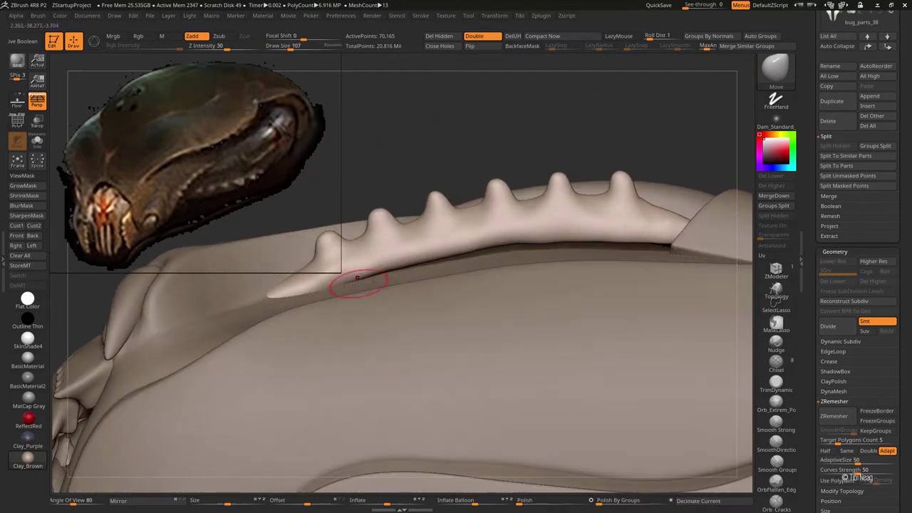
pyautogui.hotkey('ctrl', 'z')
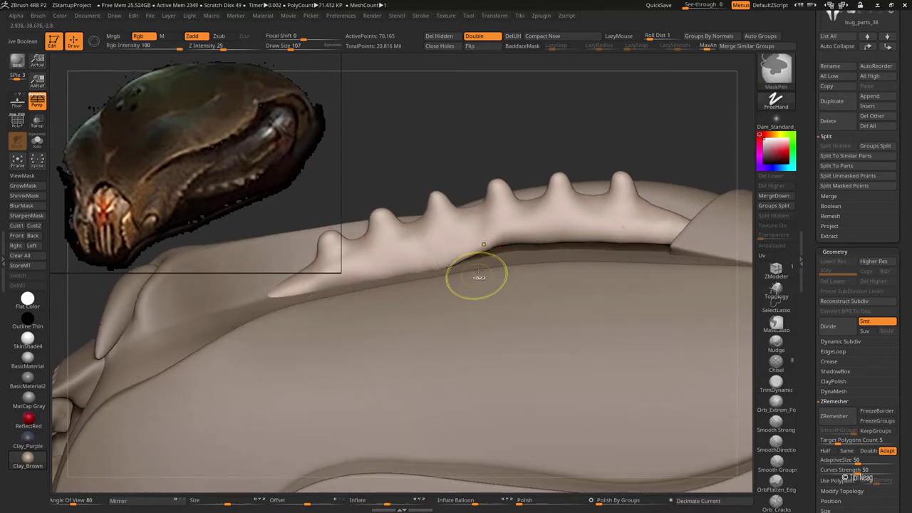
pyautogui.moveTo(479, 271)
pyautogui.mouseDown()
pyautogui.moveTo(477, 246)
pyautogui.moveTo(490, 276)
pyautogui.mouseUp()
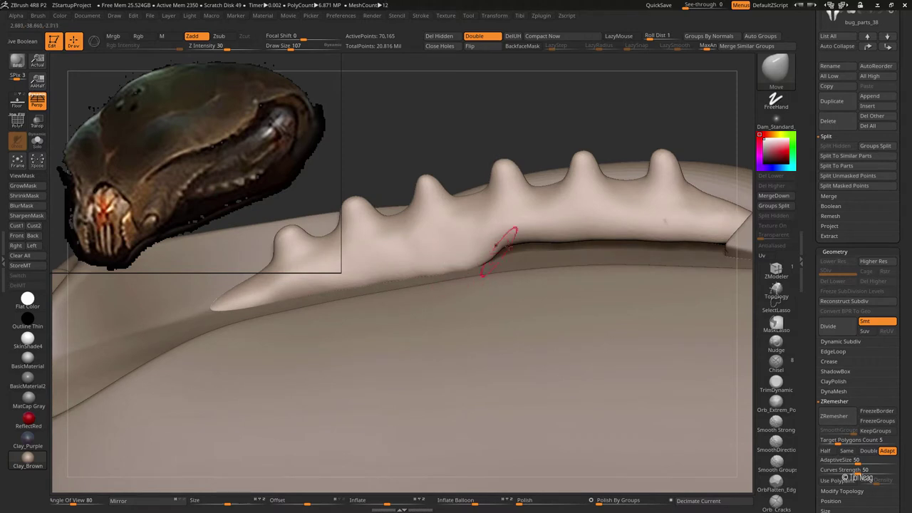
pyautogui.moveTo(498, 246); pyautogui.dragTo(489, 263)
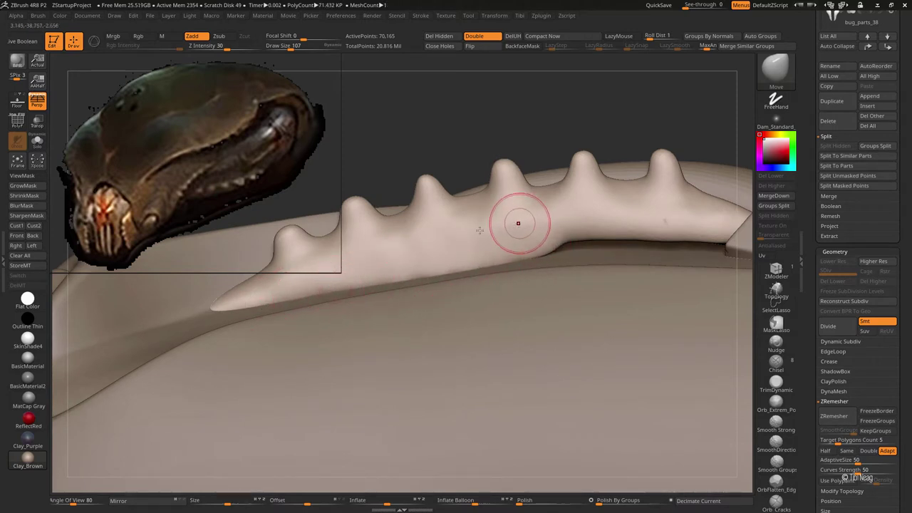
pyautogui.moveTo(520, 218); pyautogui.dragTo(458, 261)
pyautogui.moveTo(517, 261)
pyautogui.mouseDown()
pyautogui.moveTo(562, 276)
pyautogui.moveTo(588, 249)
pyautogui.moveTo(599, 253)
pyautogui.mouseUp()
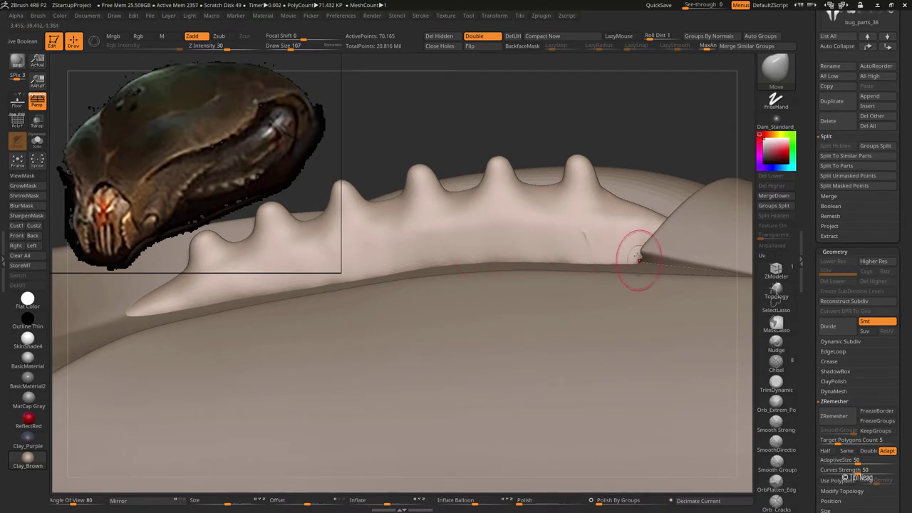
pyautogui.moveTo(639, 259)
pyautogui.mouseDown(button='right')
pyautogui.moveTo(611, 295)
pyautogui.moveTo(459, 287)
pyautogui.moveTo(503, 278)
pyautogui.moveTo(266, 314)
pyautogui.mouseUp(button='right')
# - Smooth and hPolish the ridge edge at brush size 99, then solo the spiked ridge
pyautogui.press('shift')
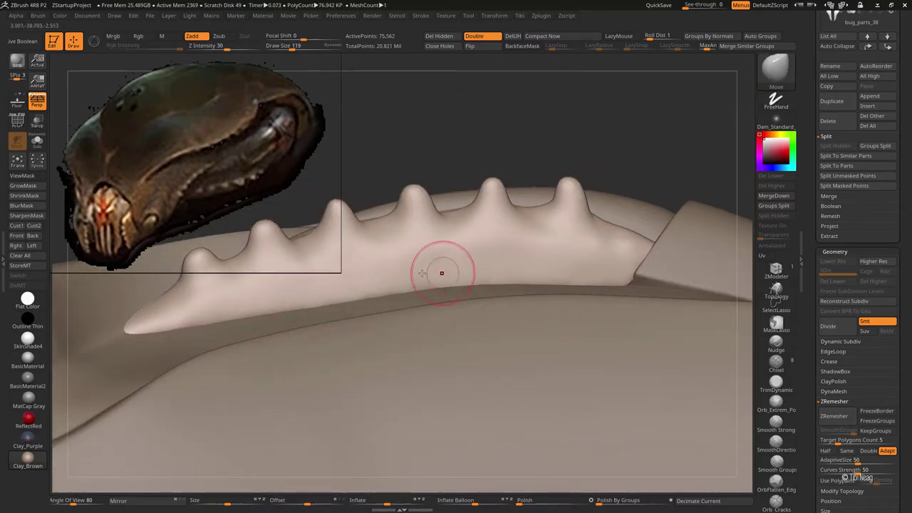
pyautogui.moveTo(282, 304)
pyautogui.mouseDown(button='right')
pyautogui.moveTo(488, 295)
pyautogui.moveTo(639, 248)
pyautogui.mouseUp(button='right')
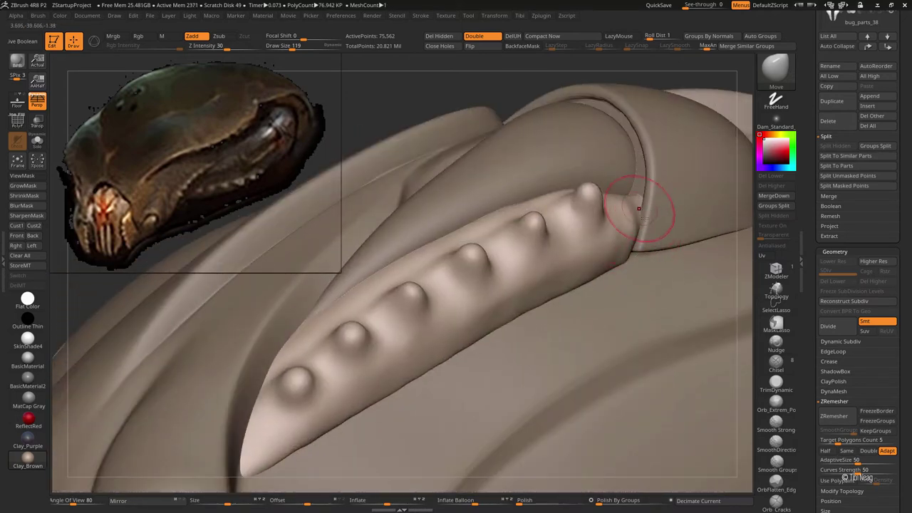
pyautogui.moveTo(639, 208)
pyautogui.mouseDown(button='right')
pyautogui.moveTo(635, 202)
pyautogui.moveTo(633, 239)
pyautogui.mouseUp(button='right')
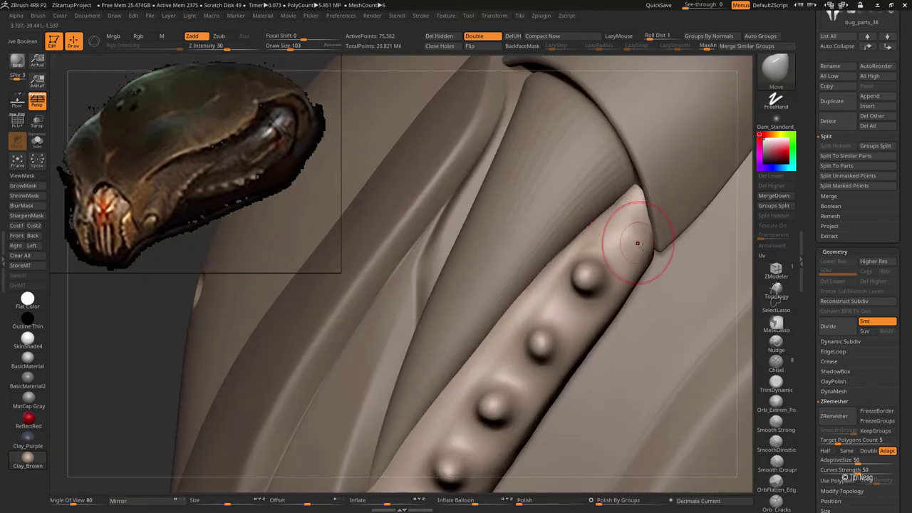
pyautogui.press('b')
pyautogui.press('h')
pyautogui.press('p')
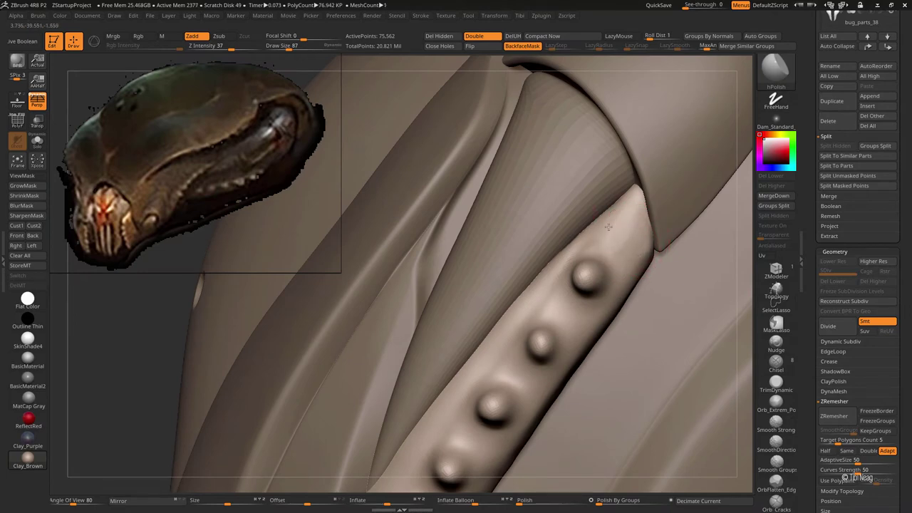
pyautogui.moveTo(639, 252); pyautogui.dragTo(603, 263, button='right')
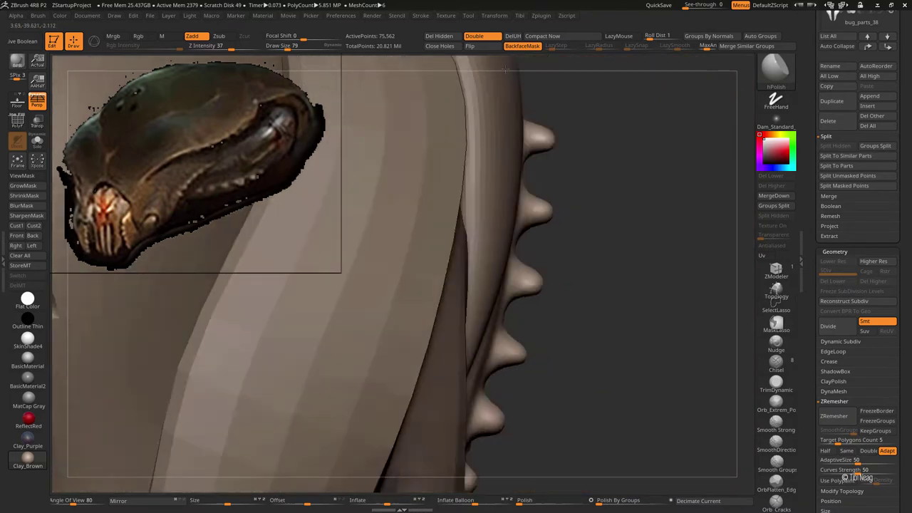
pyautogui.press('f')
pyautogui.moveTo(667, 254)
pyautogui.mouseDown(button='right')
pyautogui.moveTo(673, 136)
pyautogui.moveTo(562, 268)
pyautogui.moveTo(550, 266)
pyautogui.mouseUp(button='right')
pyautogui.press(']')
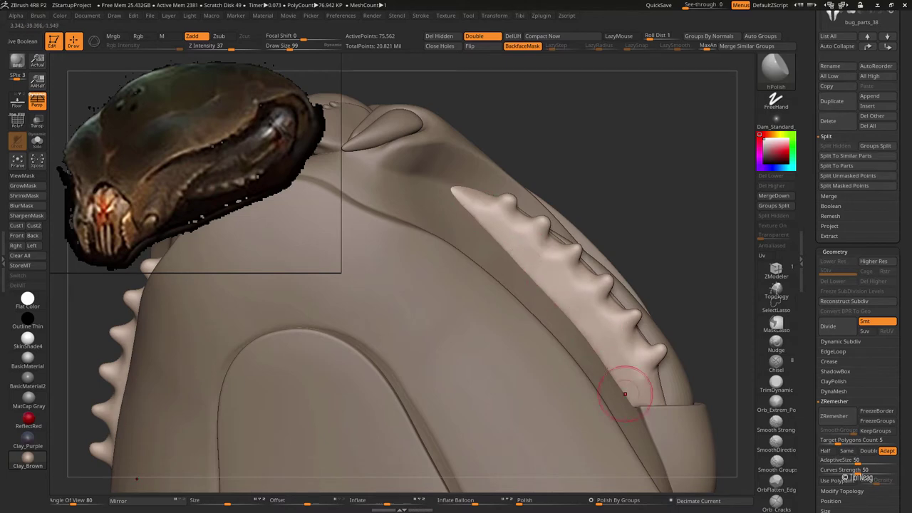
pyautogui.hotkey('shift', 's')
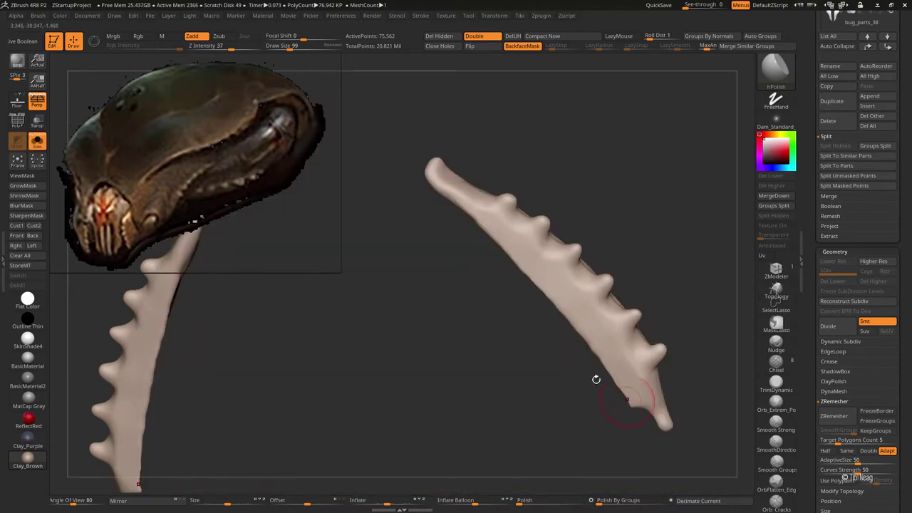
# - Show the full creature again and switch to the Move brush
pyautogui.hotkey('shift', 's')
pyautogui.moveTo(596, 379)
pyautogui.mouseDown(button='right')
pyautogui.moveTo(165, 406)
pyautogui.moveTo(622, 227)
pyautogui.mouseUp(button='right')
pyautogui.moveTo(675, 75)
pyautogui.mouseDown(button='right')
pyautogui.moveTo(390, 271)
pyautogui.moveTo(392, 260)
pyautogui.mouseUp(button='right')
pyautogui.press('b')
pyautogui.press('m')
pyautogui.press('v')
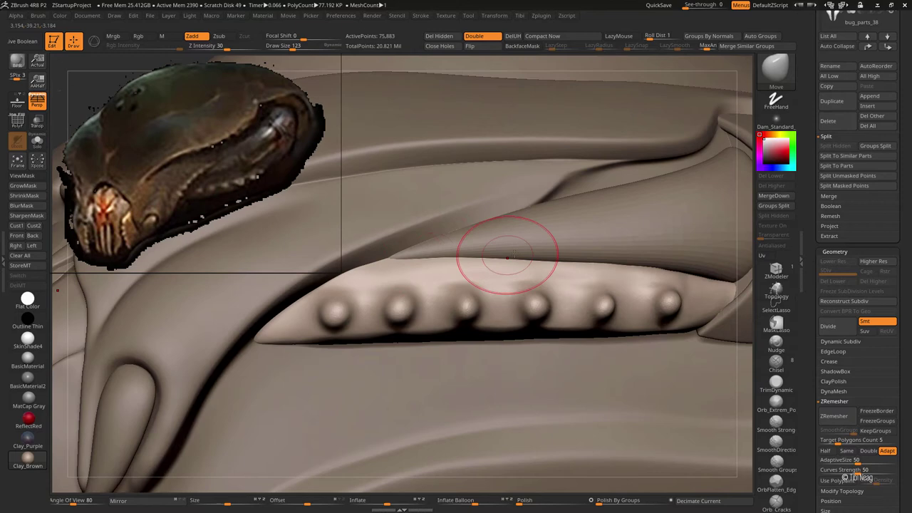
# - Select the bump strip subtool lying in the head's side groove
pyautogui.moveTo(499, 254); pyautogui.dragTo(539, 225, button='right')
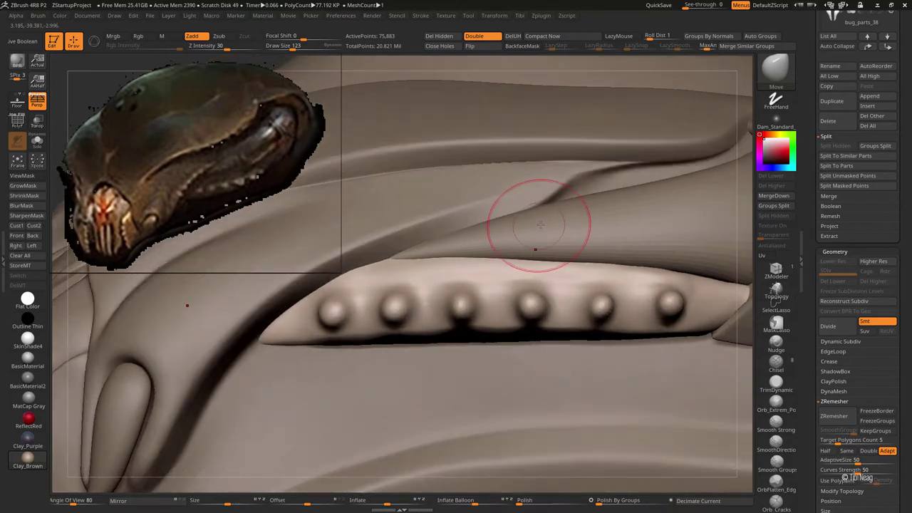
pyautogui.keyDown('alt'); pyautogui.click(533, 226); pyautogui.keyUp('alt')
pyautogui.keyDown('alt'); pyautogui.click(447, 289); pyautogui.keyUp('alt')
pyautogui.moveTo(447, 288); pyautogui.dragTo(560, 271, button='right')
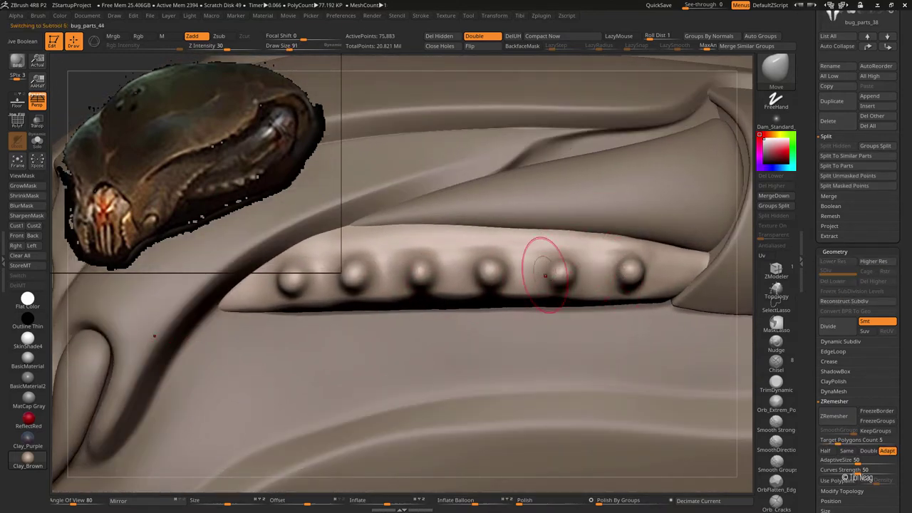
pyautogui.moveTo(441, 270)
pyautogui.mouseDown(button='right')
pyautogui.moveTo(491, 247)
pyautogui.moveTo(513, 256)
pyautogui.moveTo(606, 225)
pyautogui.mouseUp(button='right')
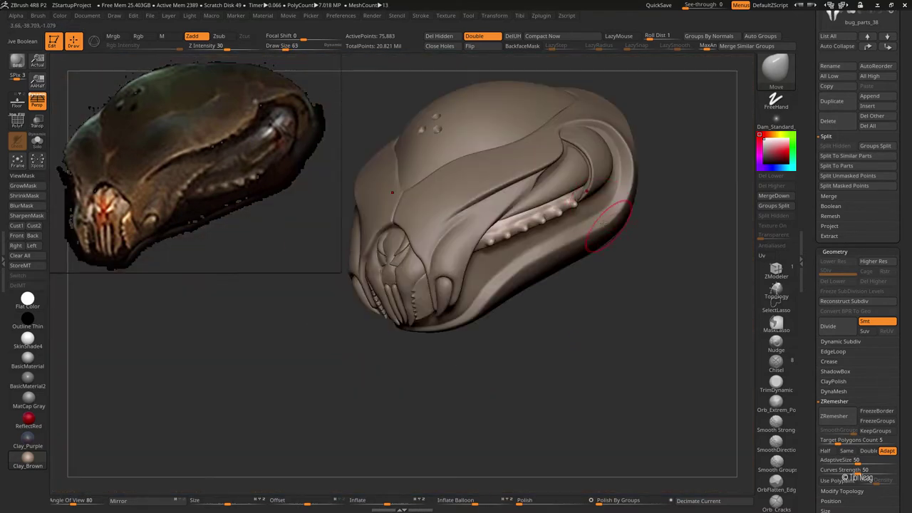
pyautogui.keyDown('alt'); pyautogui.moveTo(485, 228); pyautogui.dragTo(566, 264, button='right'); pyautogui.keyUp('alt')
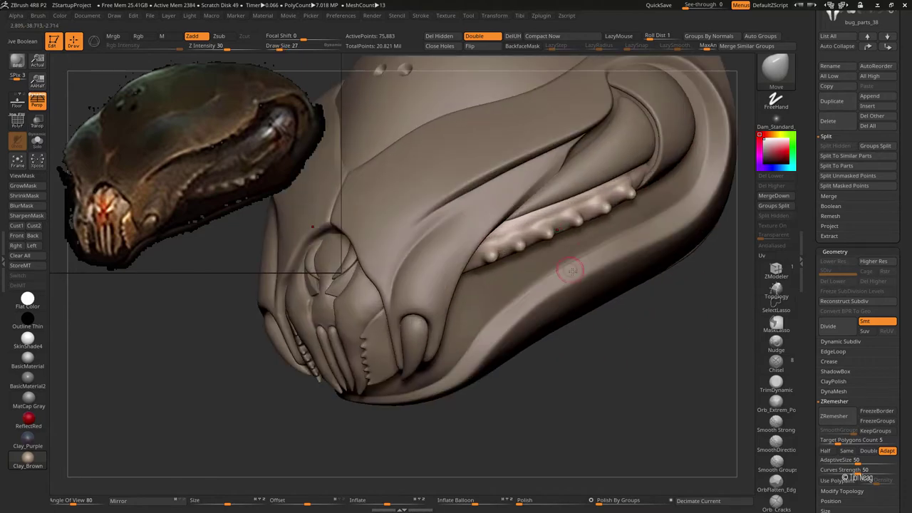
pyautogui.keyDown('alt'); pyautogui.click(504, 215); pyautogui.keyUp('alt')
# - Paint a mask along the entire row of bumps on the strip
pyautogui.moveTo(611, 388)
pyautogui.keyDown('alt'); pyautogui.mouseDown(button='right')
pyautogui.moveTo(464, 230)
pyautogui.moveTo(489, 240)
pyautogui.mouseUp(button='right'); pyautogui.keyUp('alt')
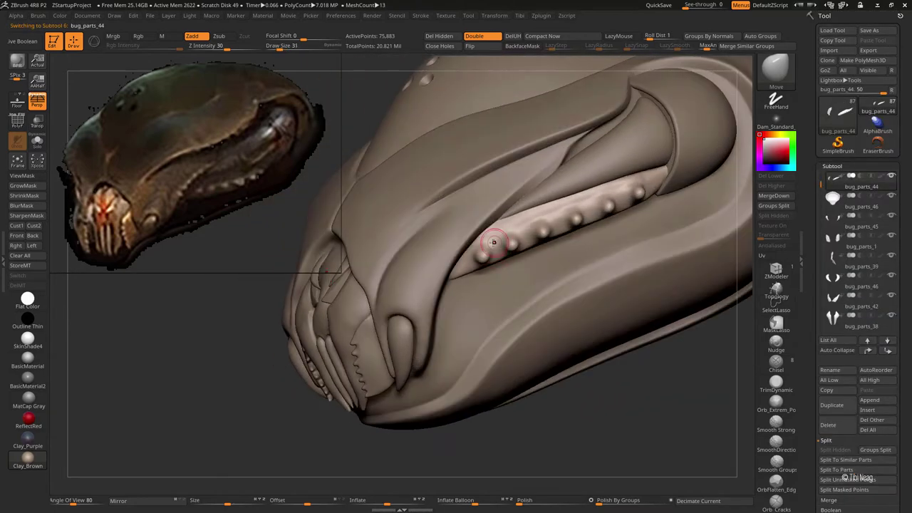
pyautogui.keyDown('ctrl'); pyautogui.moveTo(492, 224); pyautogui.dragTo(564, 205); pyautogui.keyUp('ctrl')
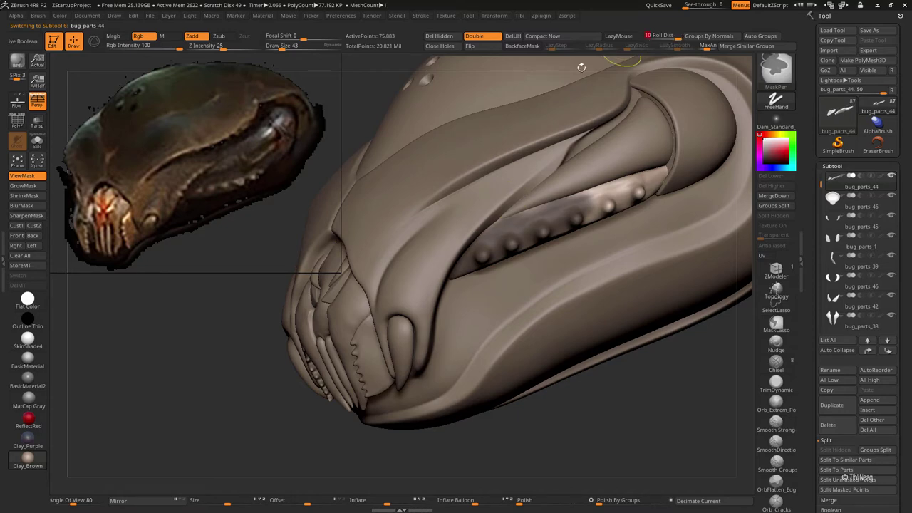
pyautogui.keyDown('ctrl'); pyautogui.moveTo(508, 247); pyautogui.dragTo(619, 191); pyautogui.keyUp('ctrl')
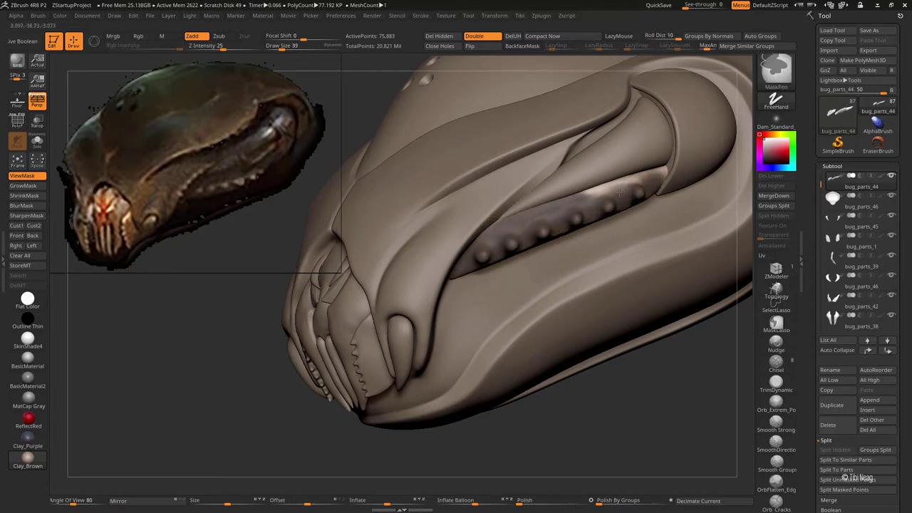
pyautogui.moveTo(644, 177)
pyautogui.mouseDown(button='right')
pyautogui.moveTo(546, 197)
pyautogui.moveTo(508, 250)
pyautogui.mouseUp(button='right')
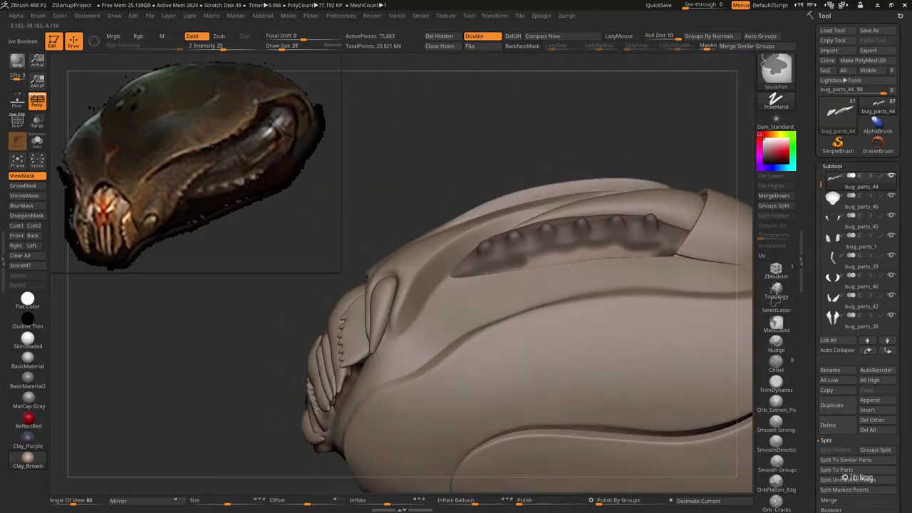
pyautogui.keyDown('ctrl'); pyautogui.moveTo(468, 275); pyautogui.dragTo(507, 257); pyautogui.keyUp('ctrl')
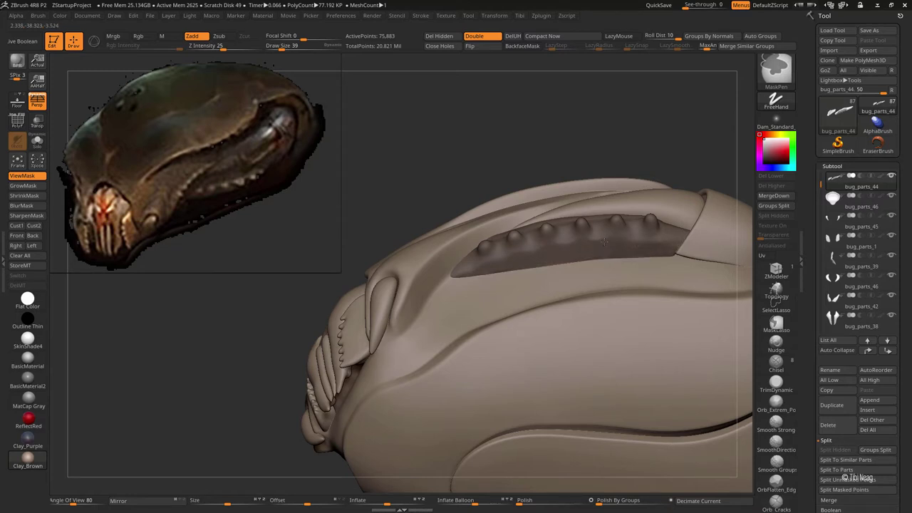
# - Solo the bump strip and mask along its top face with a smaller brush
pyautogui.click(37, 141)
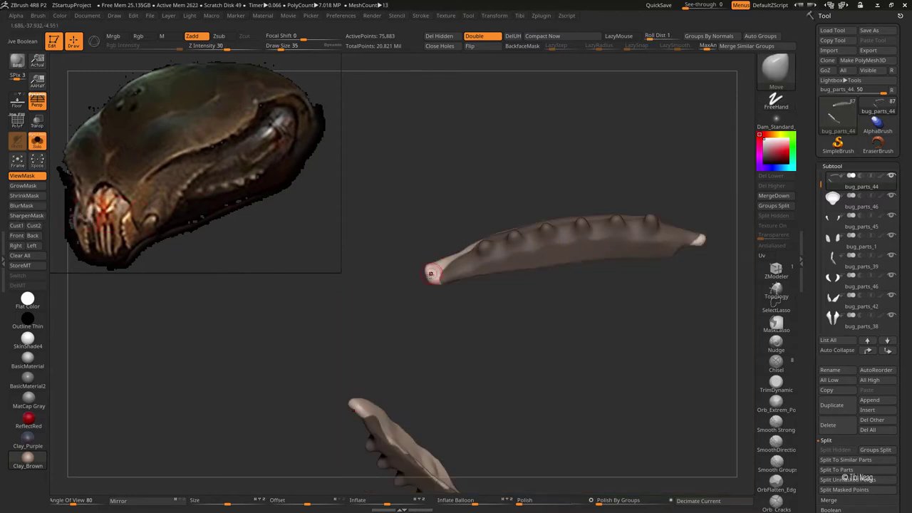
pyautogui.moveTo(435, 274)
pyautogui.mouseDown(button='right')
pyautogui.moveTo(532, 381)
pyautogui.moveTo(587, 301)
pyautogui.moveTo(562, 313)
pyautogui.mouseUp(button='right')
pyautogui.press('f')
pyautogui.press('space')
pyautogui.press('ctrl')
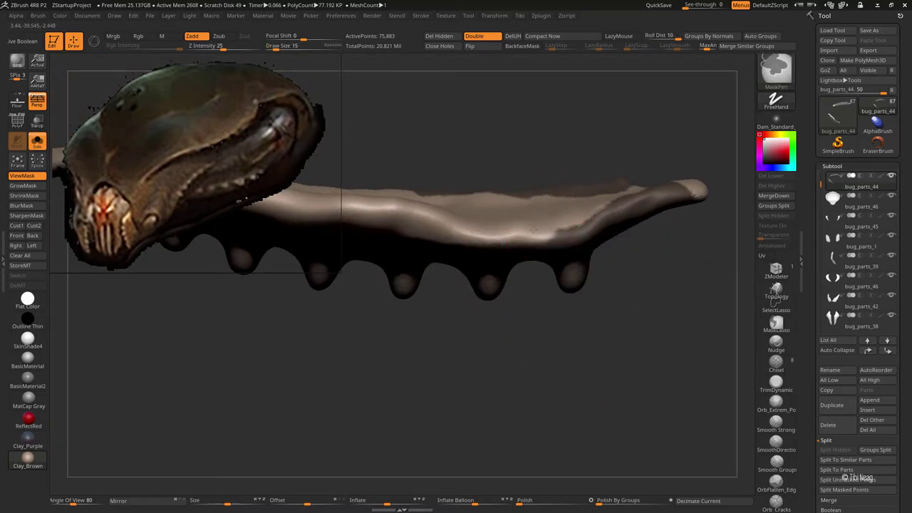
pyautogui.moveTo(704, 169); pyautogui.dragTo(544, 56, button='right')
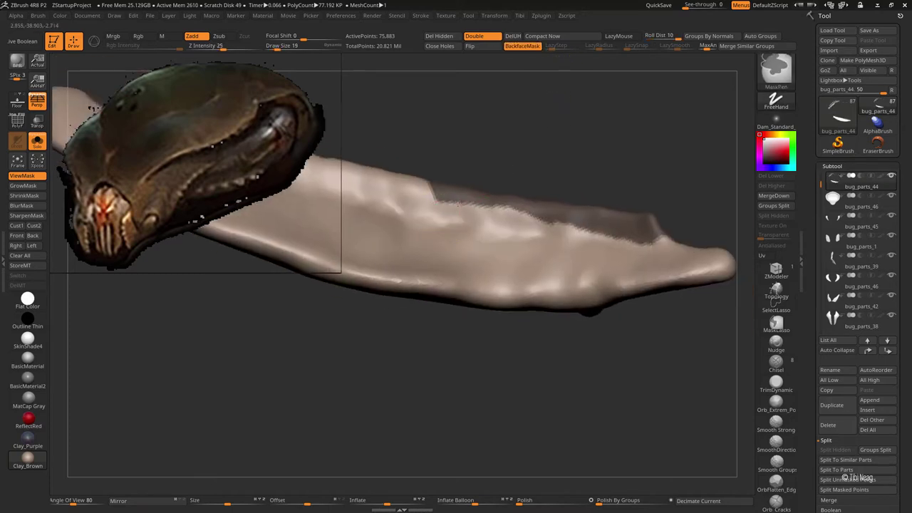
pyautogui.keyDown('ctrl'); pyautogui.moveTo(423, 194); pyautogui.dragTo(538, 224); pyautogui.keyUp('ctrl')
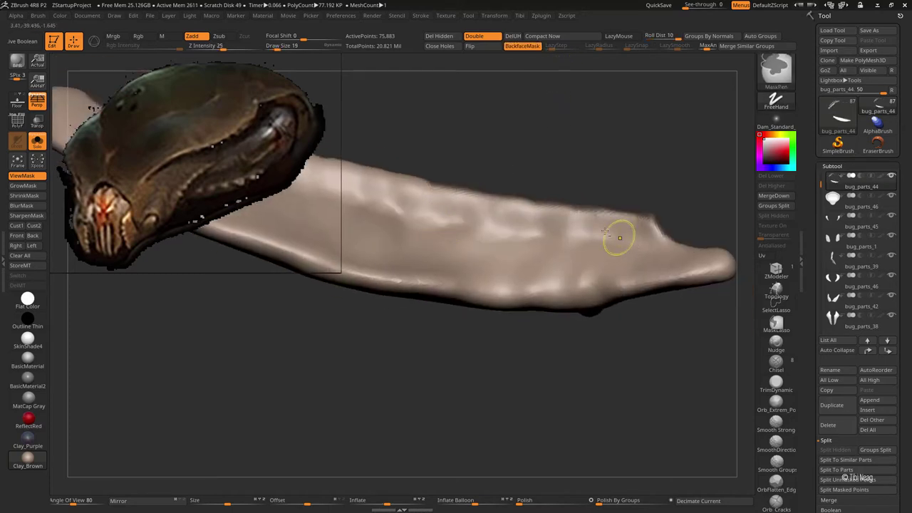
pyautogui.moveTo(620, 237)
pyautogui.mouseDown(button='right')
pyautogui.moveTo(577, 81)
pyautogui.moveTo(624, 164)
pyautogui.moveTo(677, 156)
pyautogui.mouseUp(button='right')
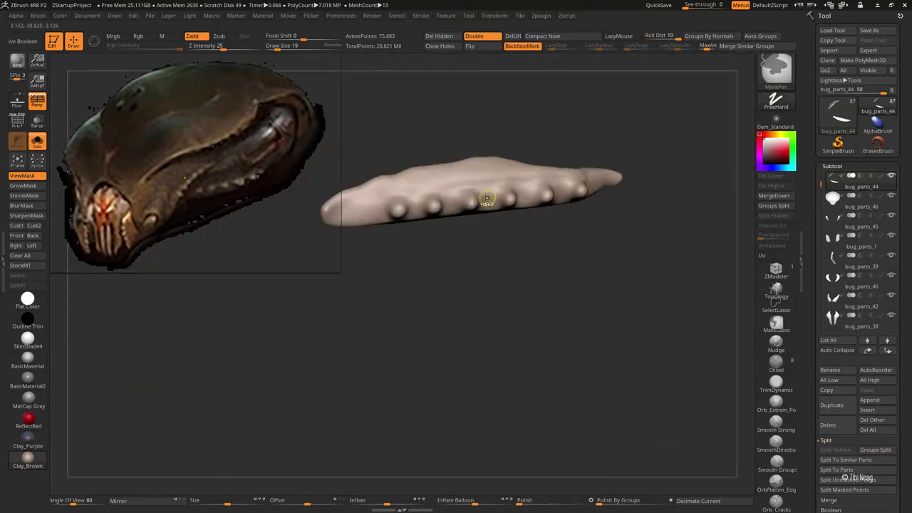
# - Split the masked points off into a separate piece
pyautogui.click(848, 480)
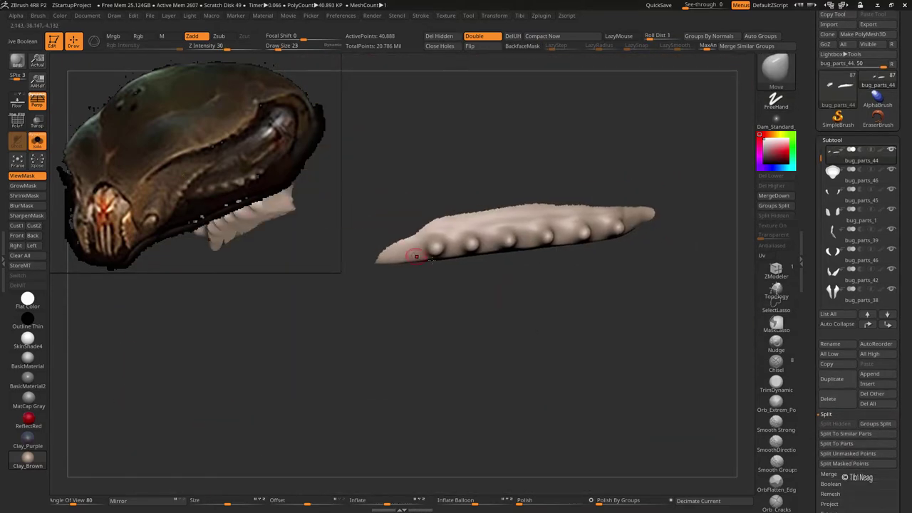
pyautogui.moveTo(416, 257)
pyautogui.keyDown('alt'); pyautogui.mouseDown(button='right')
pyautogui.moveTo(367, 242)
pyautogui.moveTo(452, 246)
pyautogui.moveTo(491, 198)
pyautogui.moveTo(532, 217)
pyautogui.moveTo(412, 236)
pyautogui.mouseUp(button='right'); pyautogui.keyUp('alt')
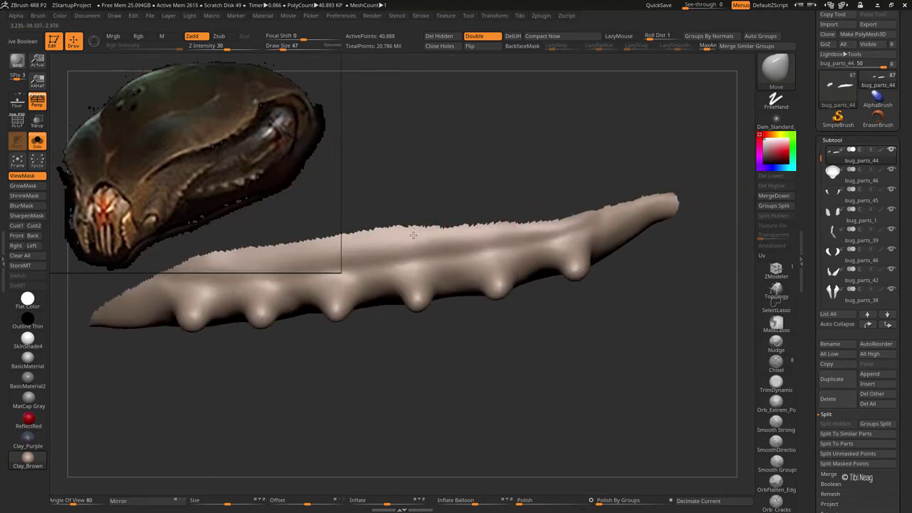
pyautogui.moveTo(511, 217)
pyautogui.mouseDown()
pyautogui.moveTo(631, 198)
pyautogui.moveTo(642, 281)
pyautogui.mouseUp()
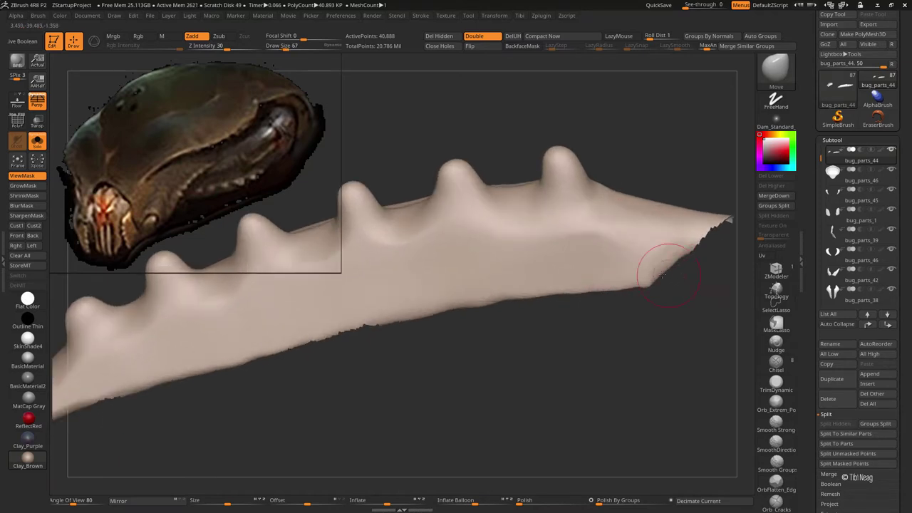
pyautogui.moveTo(528, 298); pyautogui.dragTo(514, 288)
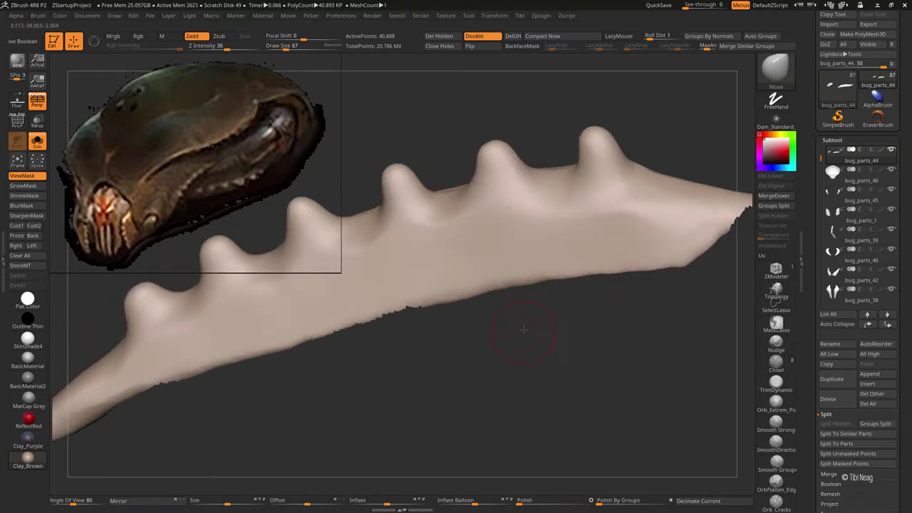
pyautogui.moveTo(523, 329); pyautogui.dragTo(525, 329)
# - Lasso-hide the ragged lower flange and delete the hidden geometry
pyautogui.hotkey('ctrl', 'shift')
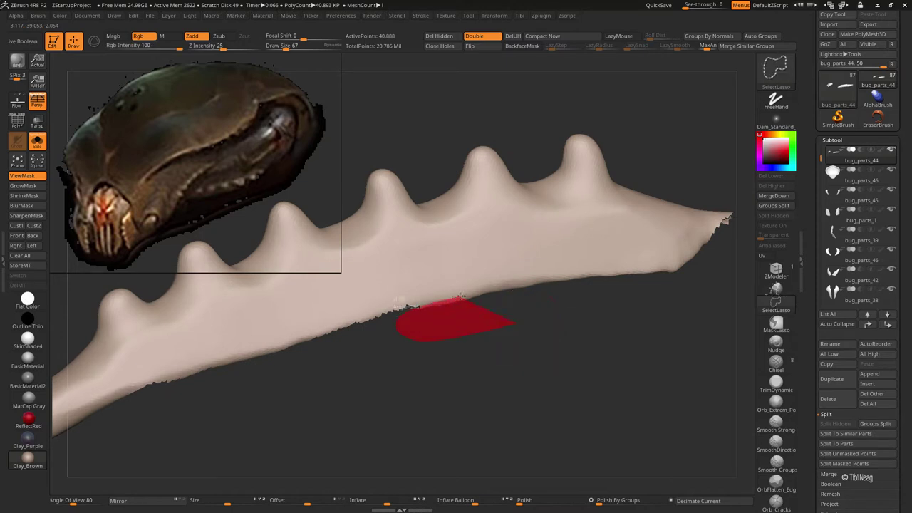
pyautogui.keyDown('ctrl'); pyautogui.keyDown('alt'); pyautogui.keyDown('shift'); pyautogui.moveTo(650, 271); pyautogui.dragTo(650, 271); pyautogui.keyUp('shift'); pyautogui.keyUp('alt'); pyautogui.keyUp('ctrl')
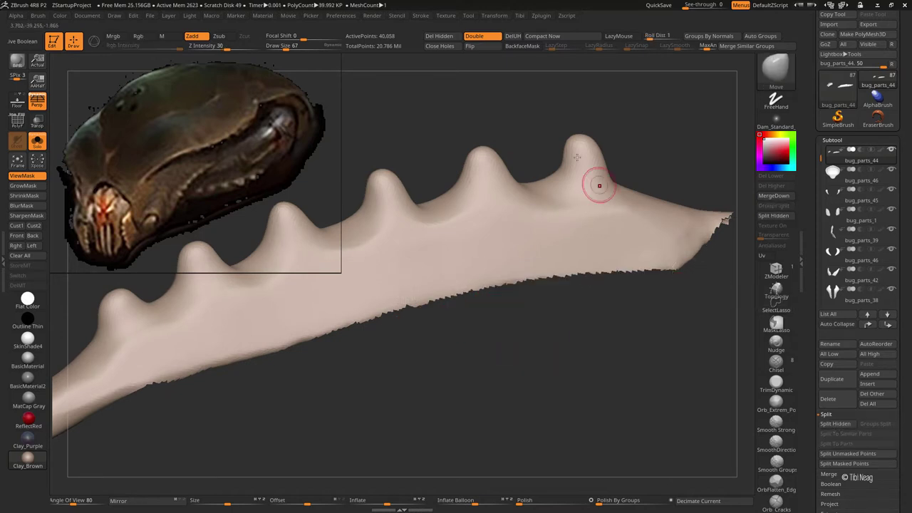
pyautogui.moveTo(413, 198); pyautogui.dragTo(331, 354)
pyautogui.keyDown('ctrl'); pyautogui.keyDown('shift'); pyautogui.click(331, 354); pyautogui.keyUp('shift'); pyautogui.keyUp('ctrl')
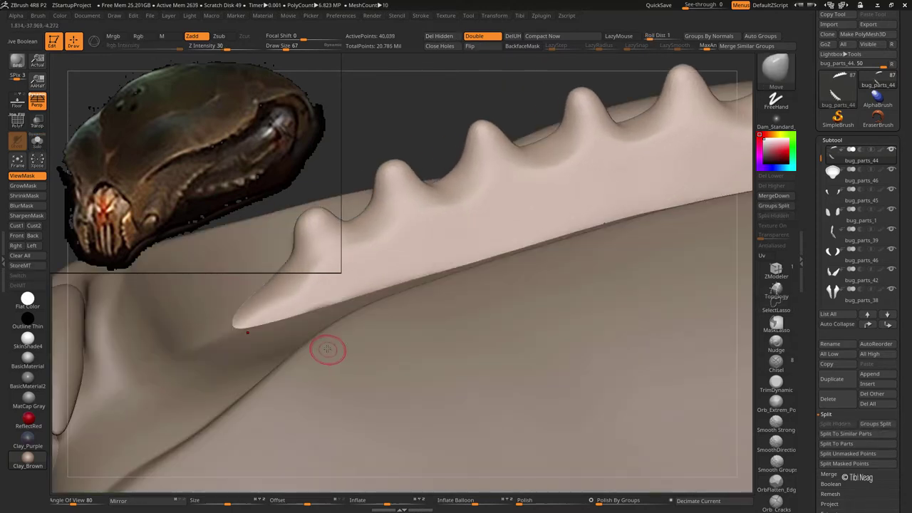
pyautogui.keyDown('ctrl'); pyautogui.keyDown('shift'); pyautogui.click(320, 343); pyautogui.keyUp('shift'); pyautogui.keyUp('ctrl')
pyautogui.keyDown('ctrl'); pyautogui.keyDown('shift'); pyautogui.click(326, 362); pyautogui.keyUp('shift'); pyautogui.keyUp('ctrl')
pyautogui.moveTo(343, 347)
pyautogui.keyDown('ctrl'); pyautogui.keyDown('shift'); pyautogui.mouseDown()
pyautogui.moveTo(195, 356)
pyautogui.moveTo(237, 283)
pyautogui.moveTo(234, 336)
pyautogui.mouseUp(); pyautogui.keyUp('shift'); pyautogui.keyUp('ctrl')
pyautogui.click(439, 35)
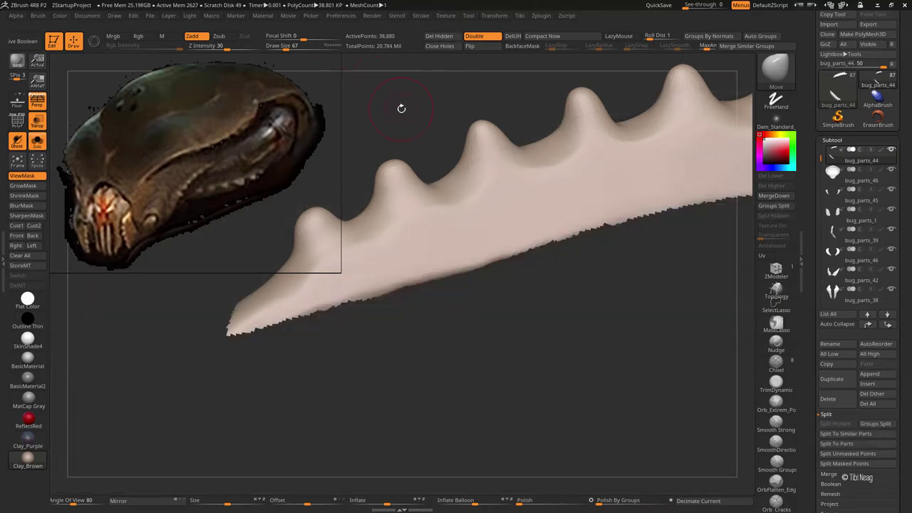
# - Hide the ragged tip of the strip and delete it
pyautogui.moveTo(401, 106)
pyautogui.mouseDown()
pyautogui.moveTo(414, 348)
pyautogui.moveTo(406, 279)
pyautogui.moveTo(422, 248)
pyautogui.mouseUp()
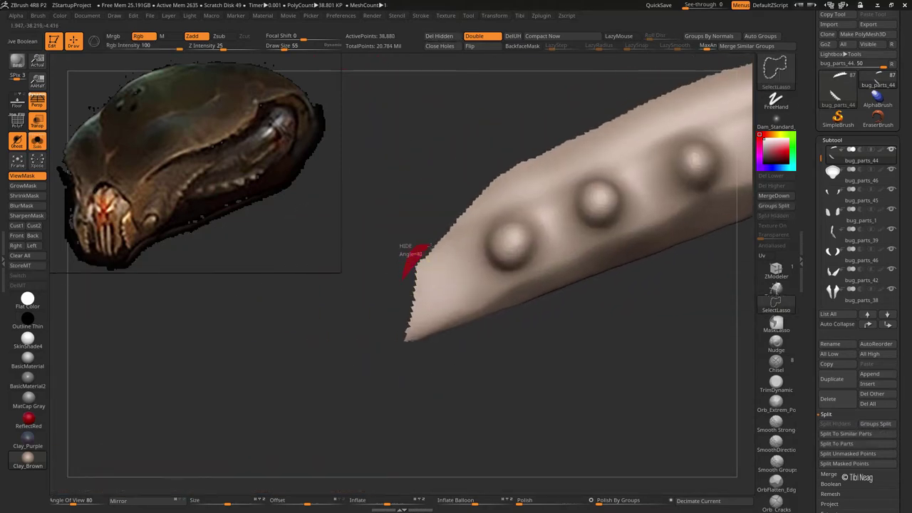
pyautogui.keyDown('ctrl'); pyautogui.keyDown('shift'); pyautogui.moveTo(411, 300); pyautogui.dragTo(406, 335); pyautogui.keyUp('shift'); pyautogui.keyUp('ctrl')
pyautogui.moveTo(413, 186); pyautogui.dragTo(498, 86)
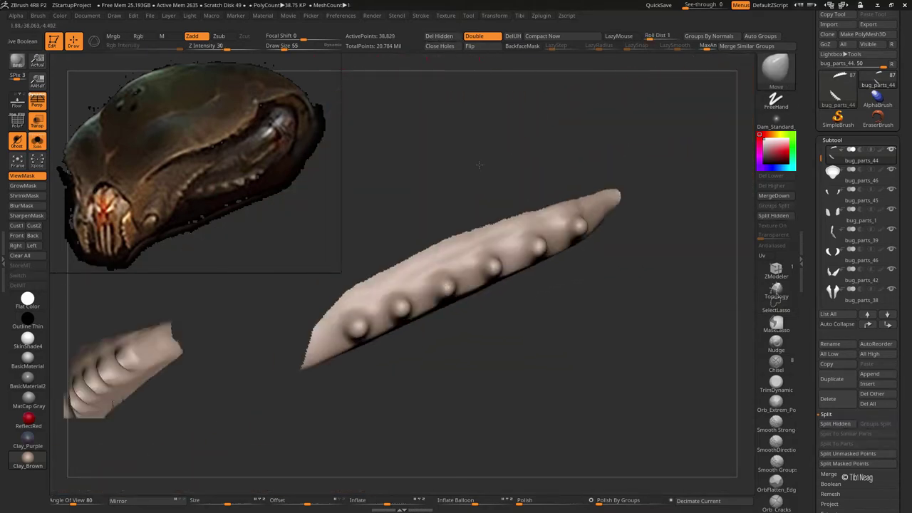
pyautogui.click(440, 35)
# - Add extra edge loops to the trimmed strip in Geometry
pyautogui.scroll(-5, 855, 357)
pyautogui.click(837, 405)
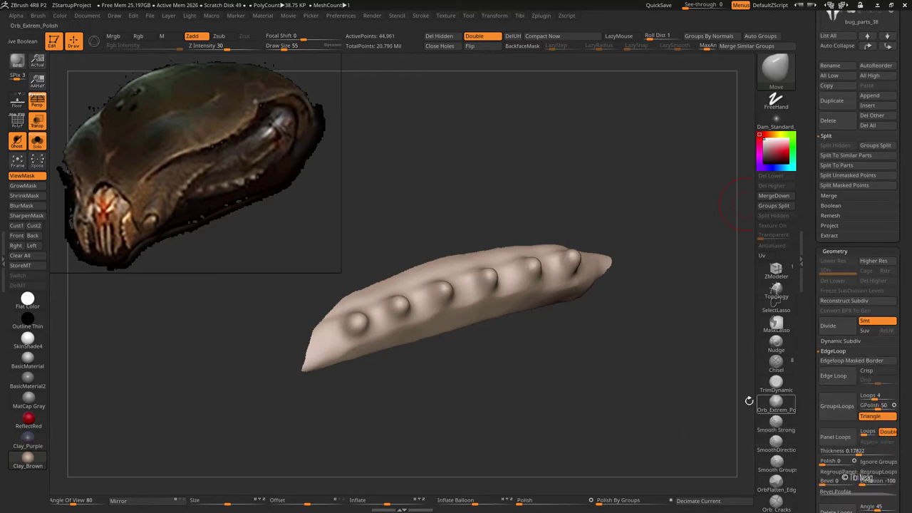
pyautogui.moveTo(573, 387); pyautogui.dragTo(576, 342)
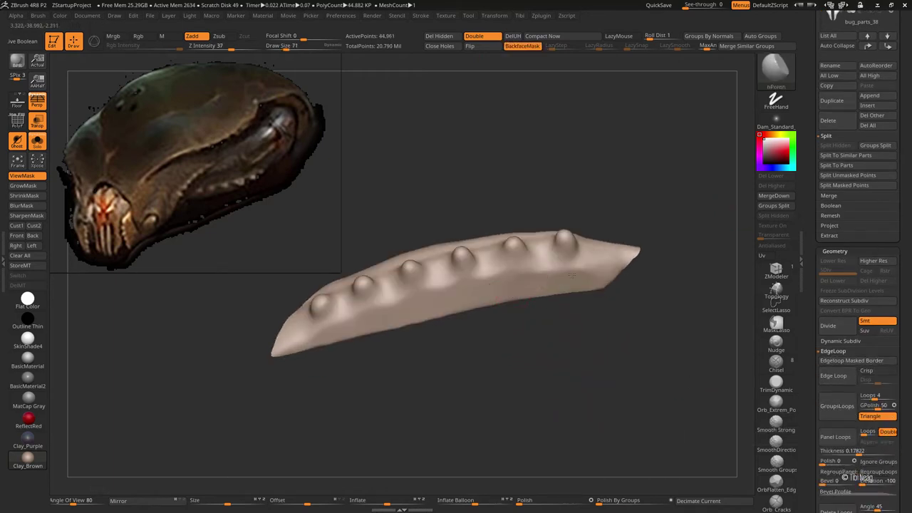
pyautogui.moveTo(407, 328); pyautogui.dragTo(656, 325)
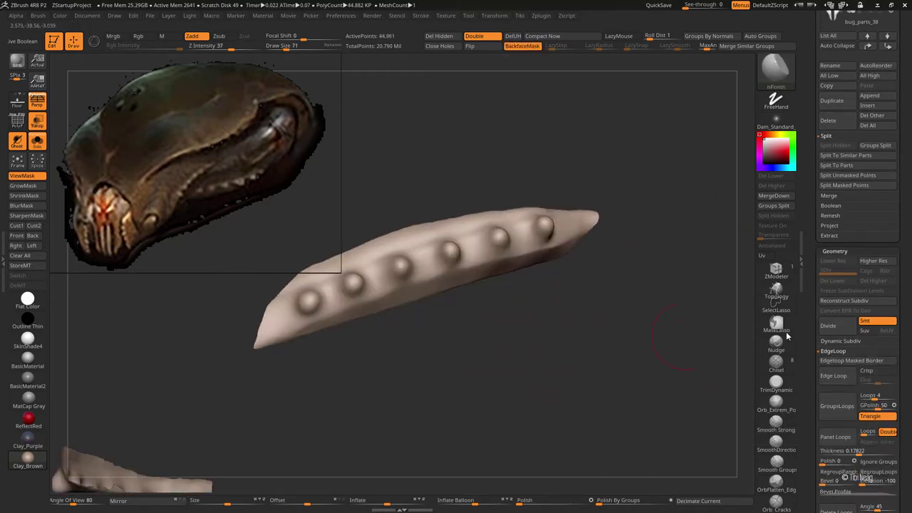
# - Set ZRemesher AdaptiveSize to 0 and remesh the strip into clean quads
pyautogui.scroll(-5, 884, 183)
pyautogui.click(874, 143)
pyautogui.write('0')
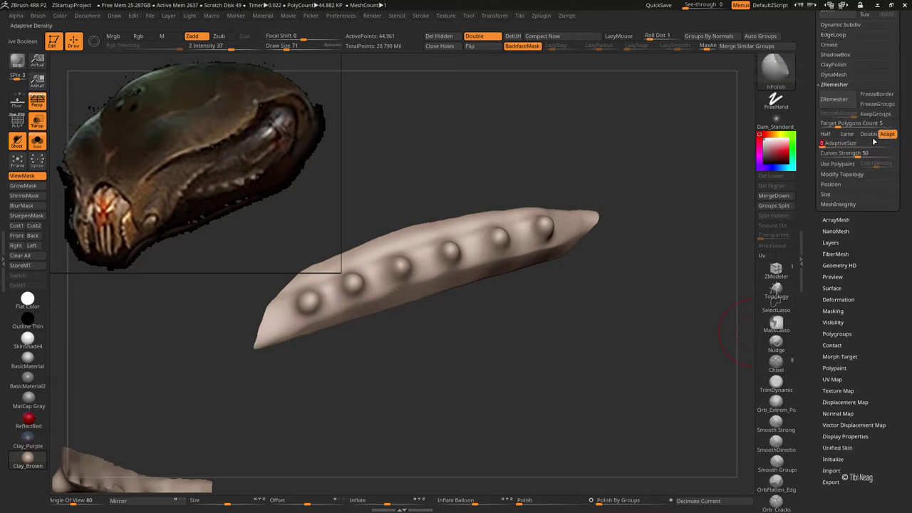
pyautogui.press('Return')
pyautogui.click(834, 99)
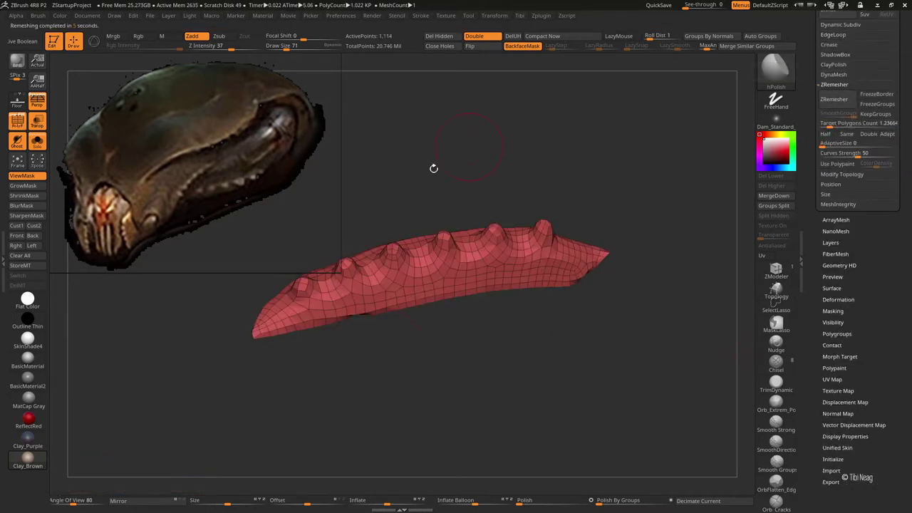
# - Switch to the Move Topological brush and inspect the 1,114-point remeshed strip
pyautogui.press('b')
pyautogui.press('m')
pyautogui.press('t')
pyautogui.scroll(3, 360, 331)
pyautogui.scroll(2, 384, 351)
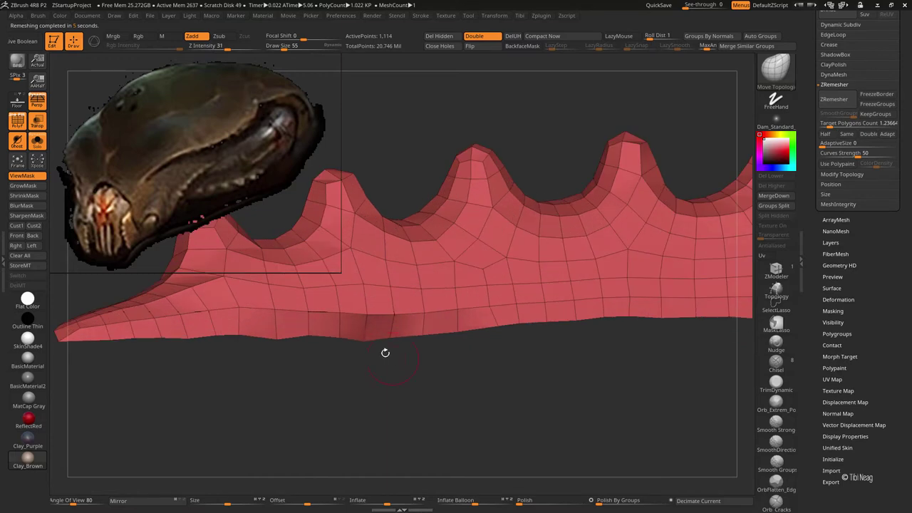
pyautogui.scroll(3, 364, 340)
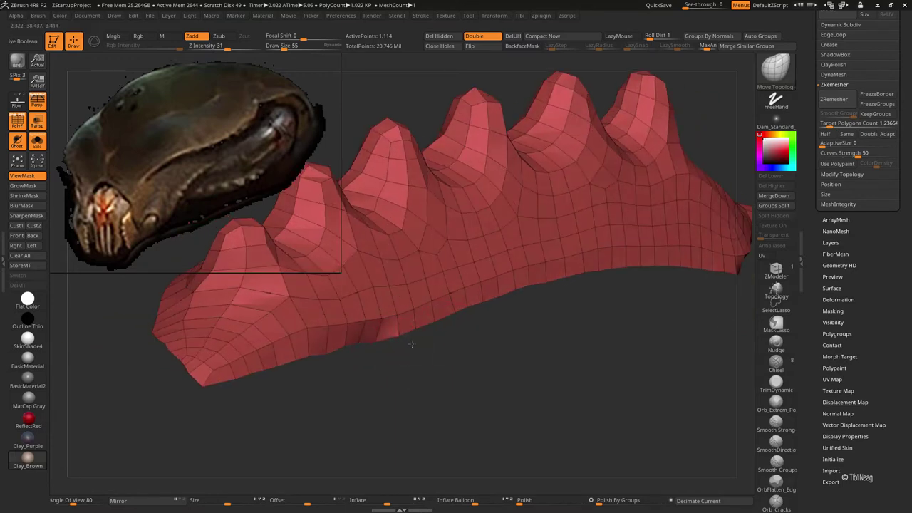
pyautogui.scroll(2, 381, 339)
pyautogui.scroll(2, 385, 345)
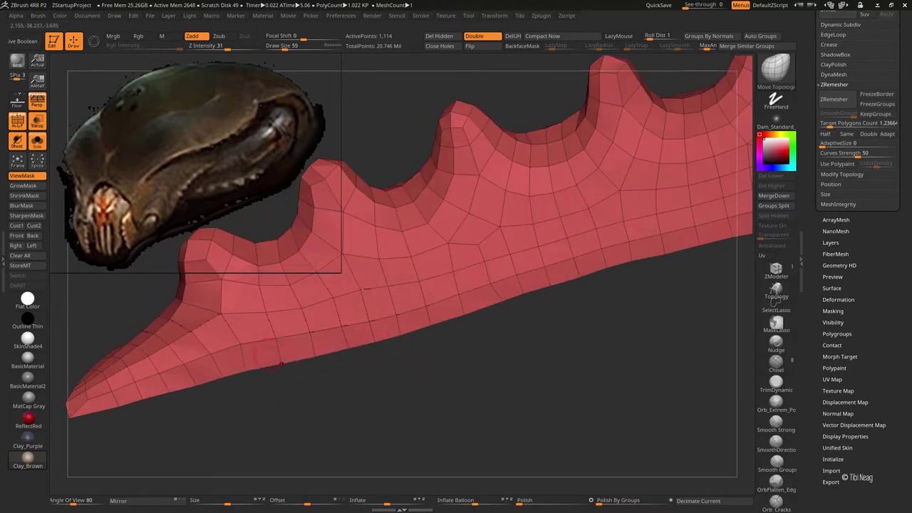
pyautogui.scroll(-2, 435, 302)
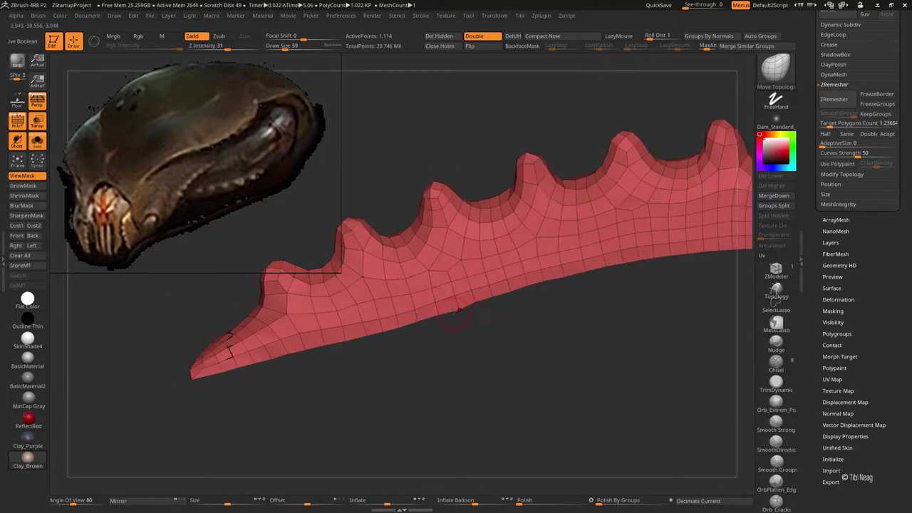
pyautogui.moveTo(456, 314)
pyautogui.mouseDown()
pyautogui.moveTo(617, 303)
pyautogui.moveTo(577, 309)
pyautogui.moveTo(582, 320)
pyautogui.mouseUp()
pyautogui.scroll(3, 617, 304)
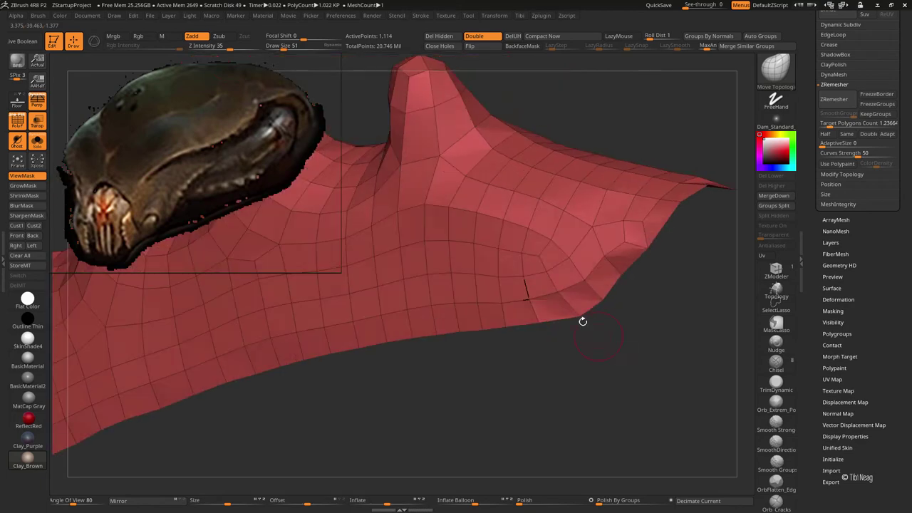
pyautogui.moveTo(614, 279); pyautogui.dragTo(594, 296)
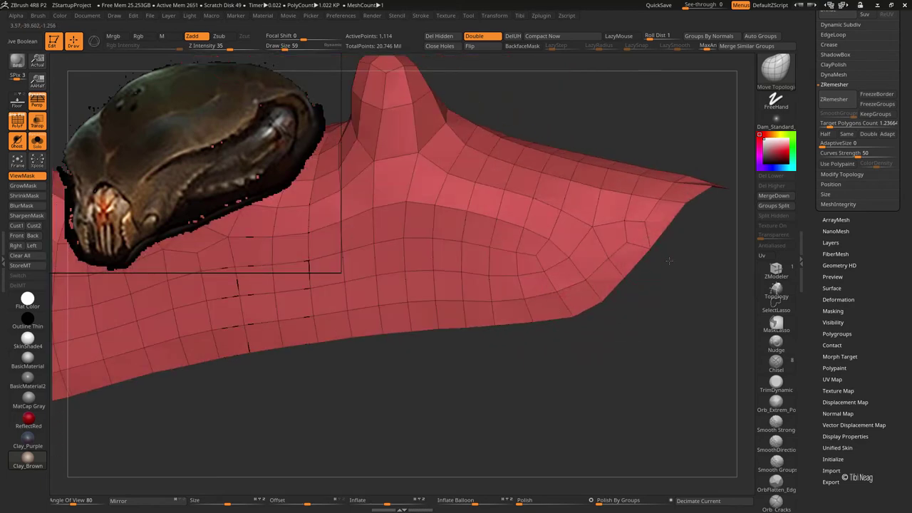
pyautogui.moveTo(669, 261)
pyautogui.mouseDown()
pyautogui.moveTo(652, 272)
pyautogui.moveTo(588, 265)
pyautogui.mouseUp()
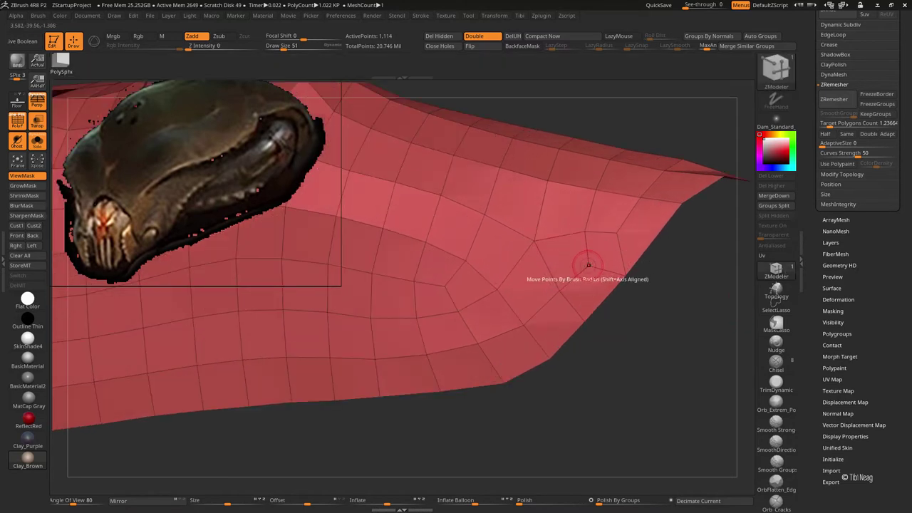
# - Split the edge right of the mesh centre with ZModeler, then switch to Delete Edge
pyautogui.rightClick(588, 265)
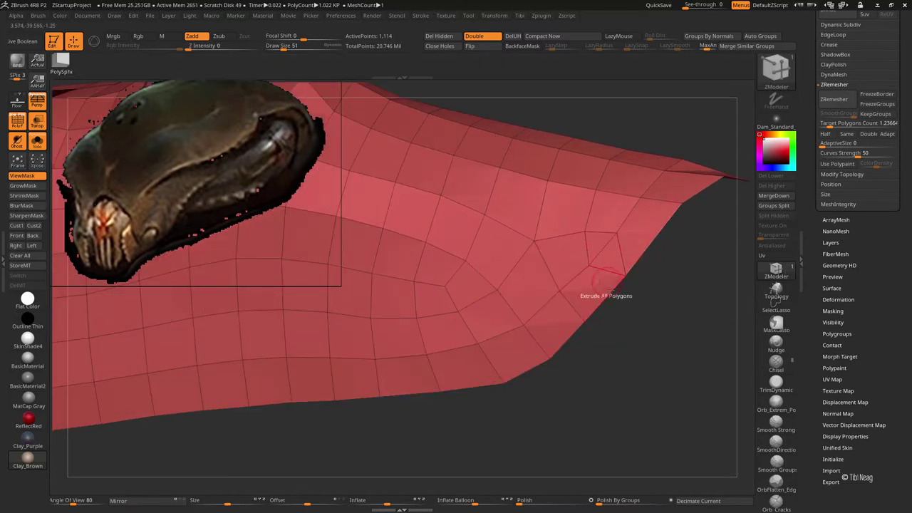
pyautogui.rightClick(603, 298)
pyautogui.click(625, 299)
pyautogui.click(606, 294)
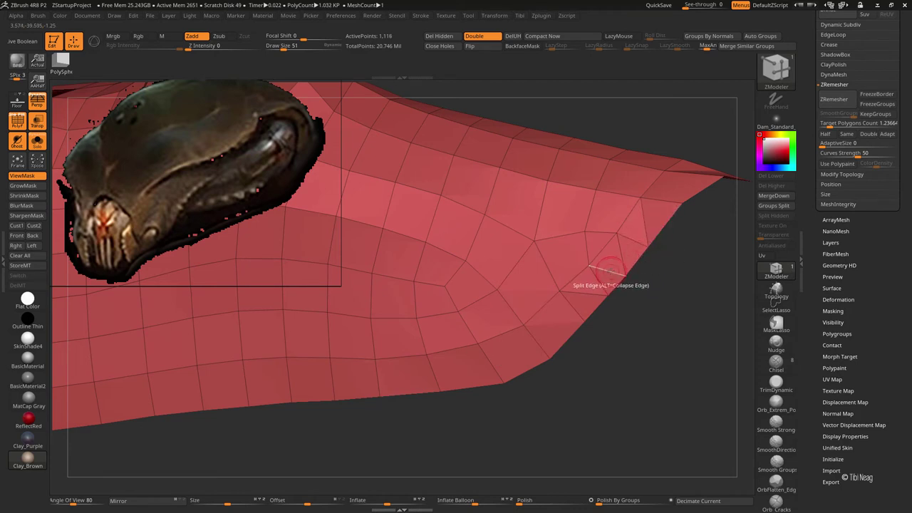
pyautogui.rightClick(609, 270)
pyautogui.click(540, 321)
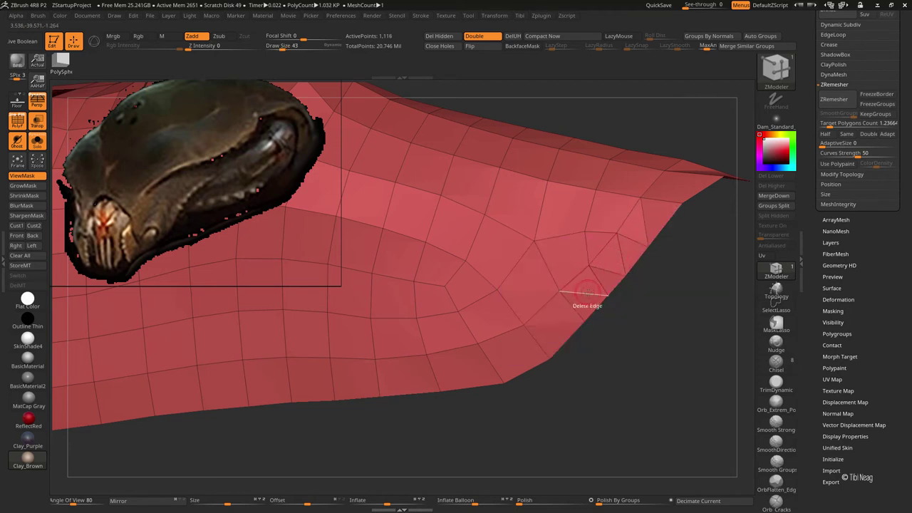
# - Stitch two points into one using ZModeler's Point > Stitch Two Points
pyautogui.rightClick(625, 277)
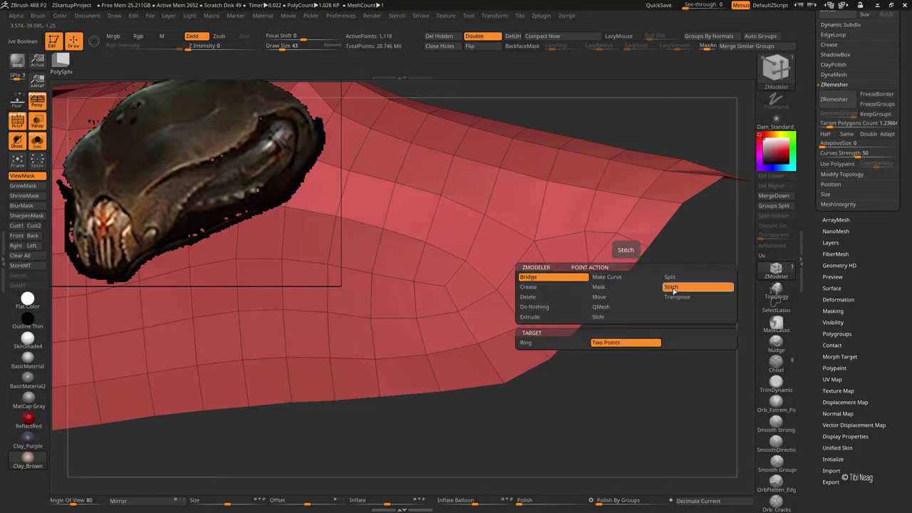
pyautogui.click(694, 289)
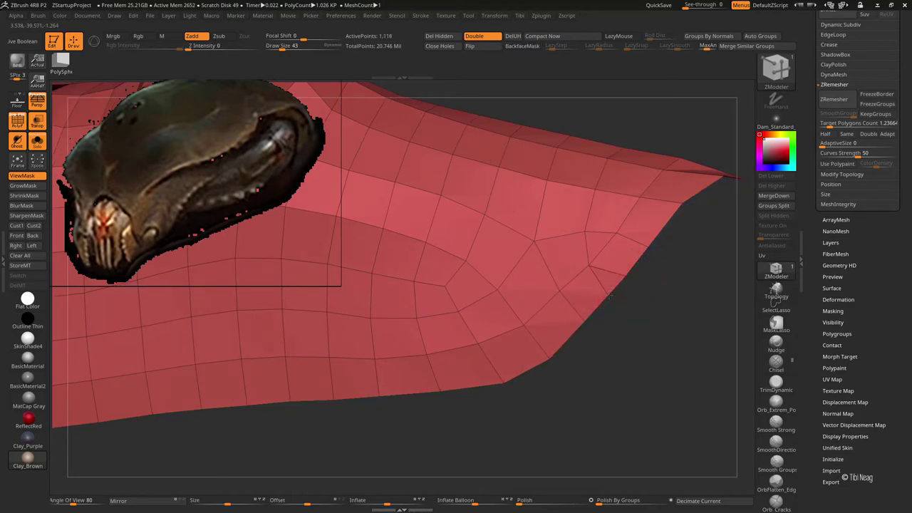
pyautogui.moveTo(636, 302); pyautogui.dragTo(639, 306)
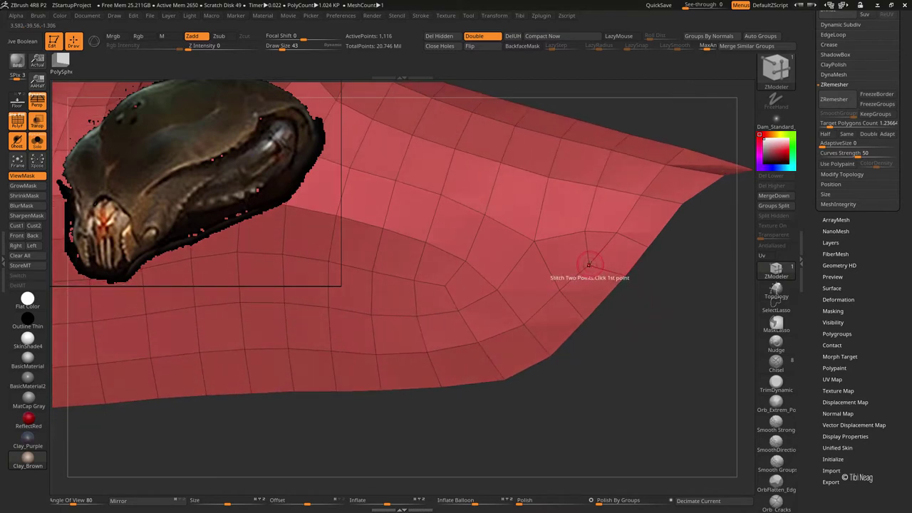
pyautogui.click(616, 232)
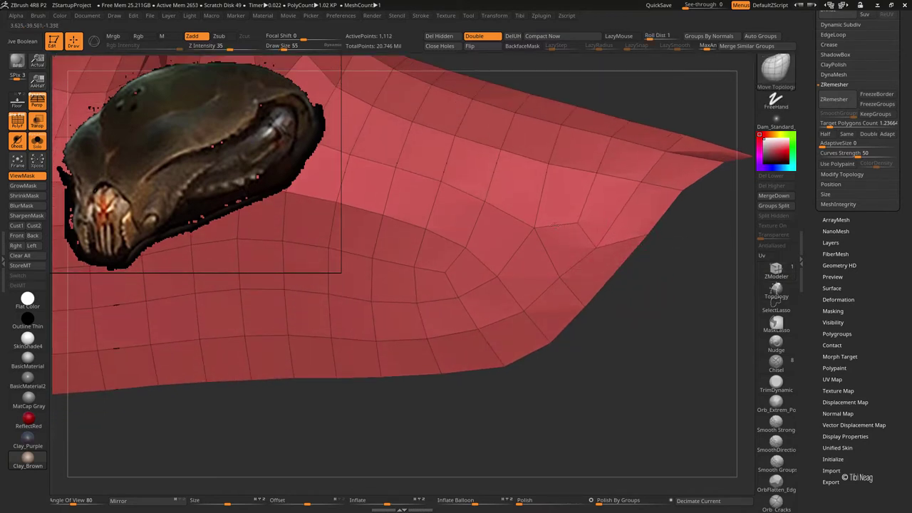
pyautogui.moveTo(606, 285); pyautogui.dragTo(638, 201)
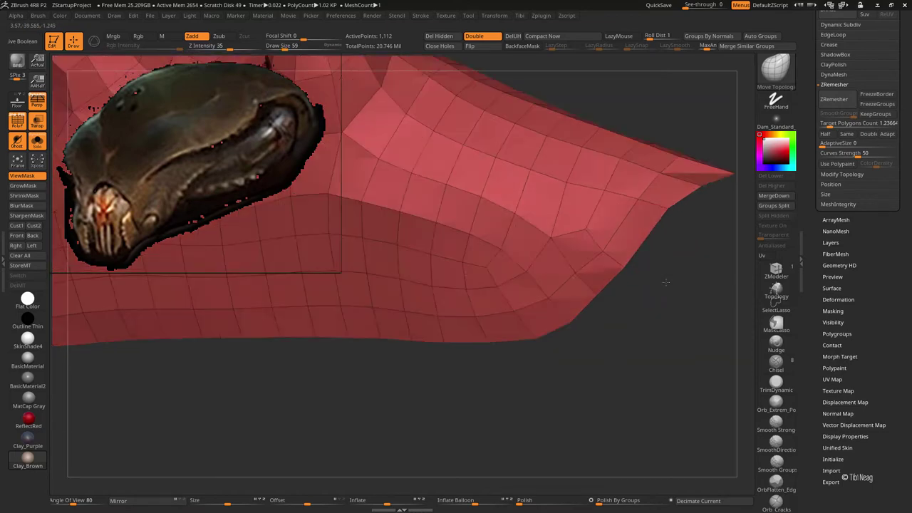
pyautogui.click(833, 74)
# - DynaMesh the piece into a dense surface and smooth along the bump row
pyautogui.click(833, 89)
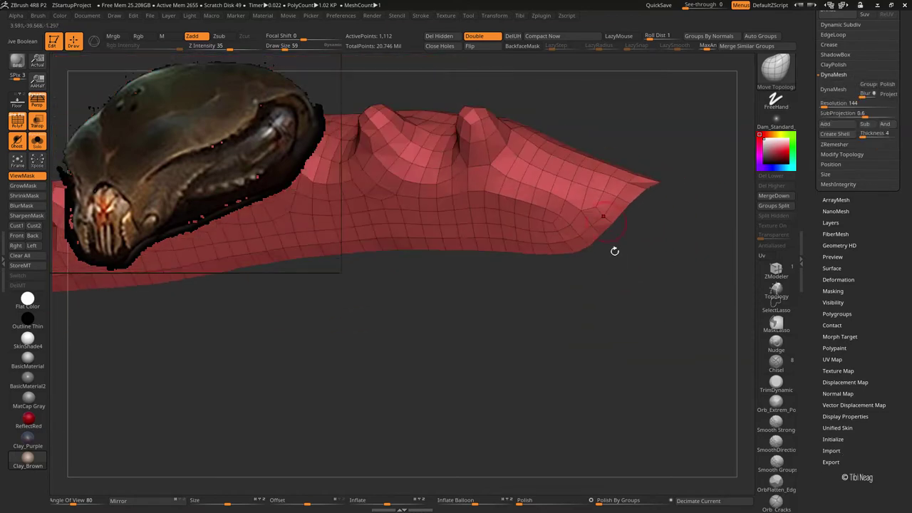
pyautogui.moveTo(615, 250); pyautogui.dragTo(567, 370)
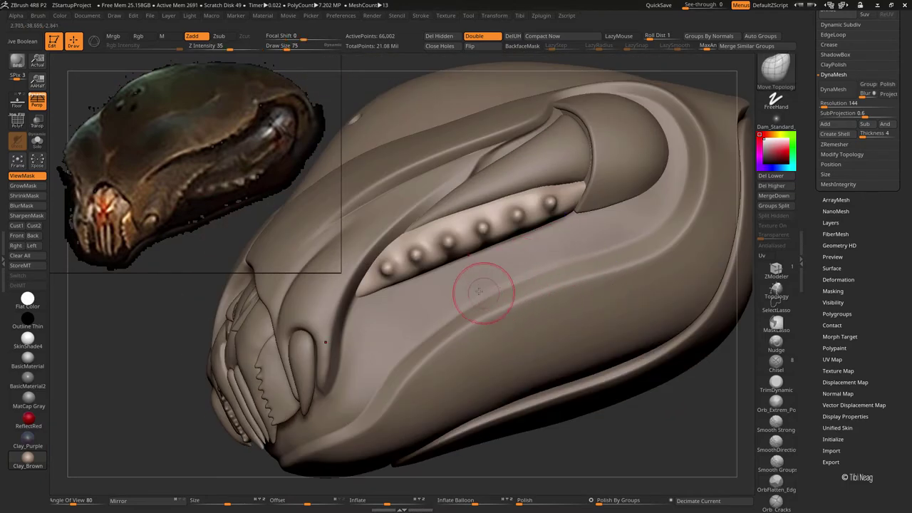
pyautogui.moveTo(479, 292); pyautogui.dragTo(458, 281, button='right')
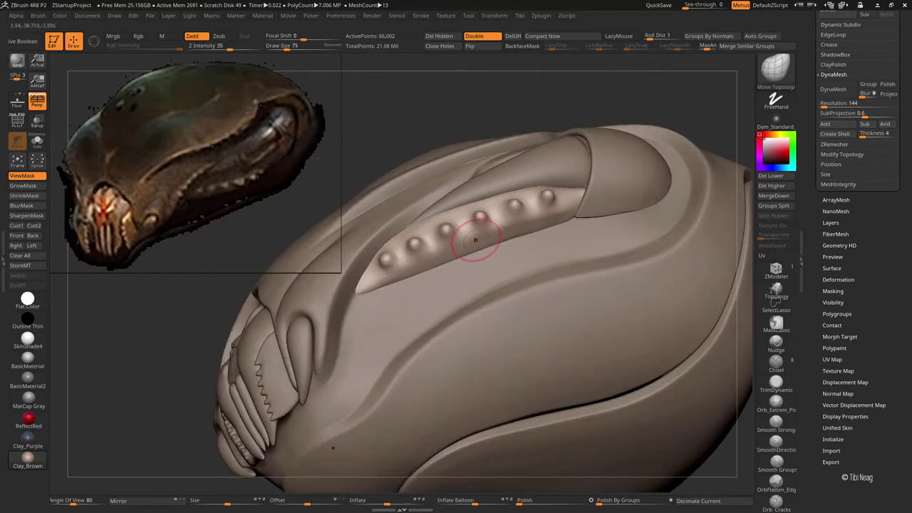
pyautogui.press('shift')
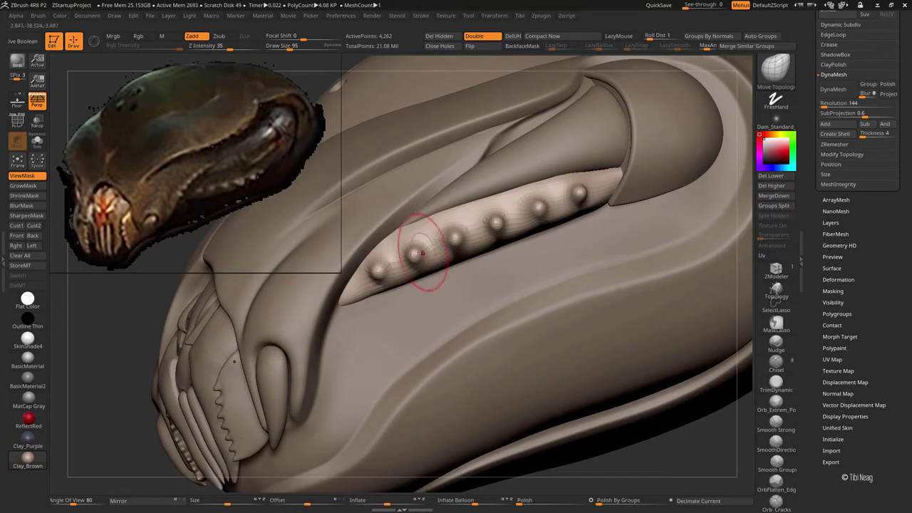
pyautogui.moveTo(354, 306)
pyautogui.mouseDown(button='right')
pyautogui.moveTo(407, 240)
pyautogui.moveTo(459, 244)
pyautogui.moveTo(468, 193)
pyautogui.moveTo(574, 170)
pyautogui.mouseUp(button='right')
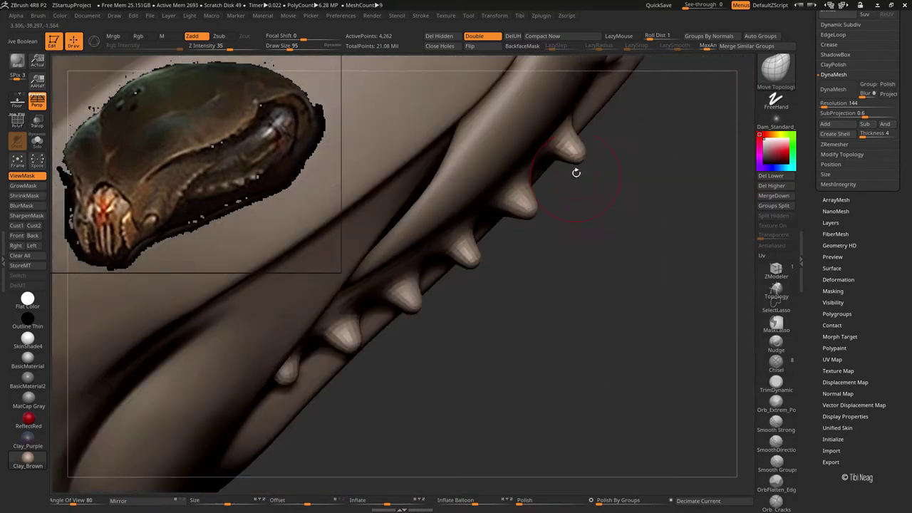
# - Lower the brush size to 35 and bring up ZRemesher for bug_parts_38
pyautogui.rightClick(570, 159)
pyautogui.moveTo(570, 159); pyautogui.dragTo(560, 159)
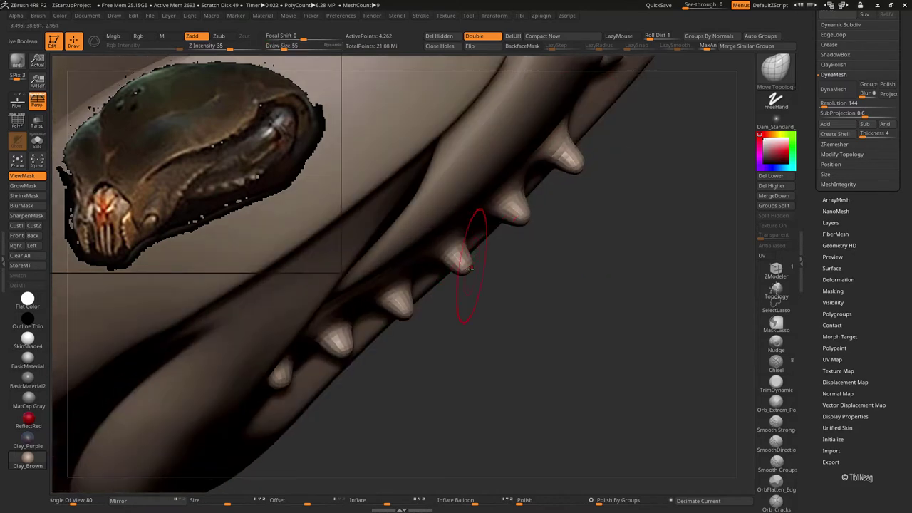
pyautogui.moveTo(475, 238)
pyautogui.mouseDown(button='right')
pyautogui.moveTo(460, 220)
pyautogui.moveTo(519, 218)
pyautogui.mouseUp(button='right')
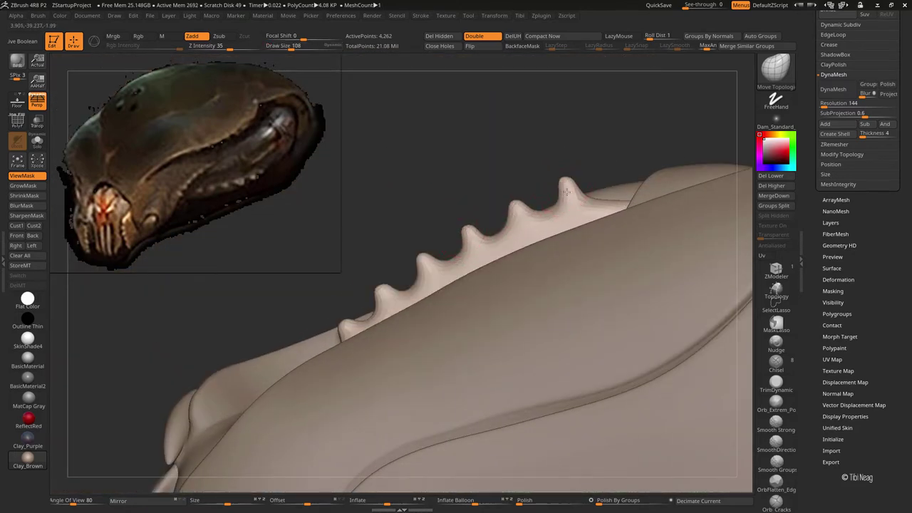
pyautogui.moveTo(566, 191); pyautogui.dragTo(434, 249, button='right')
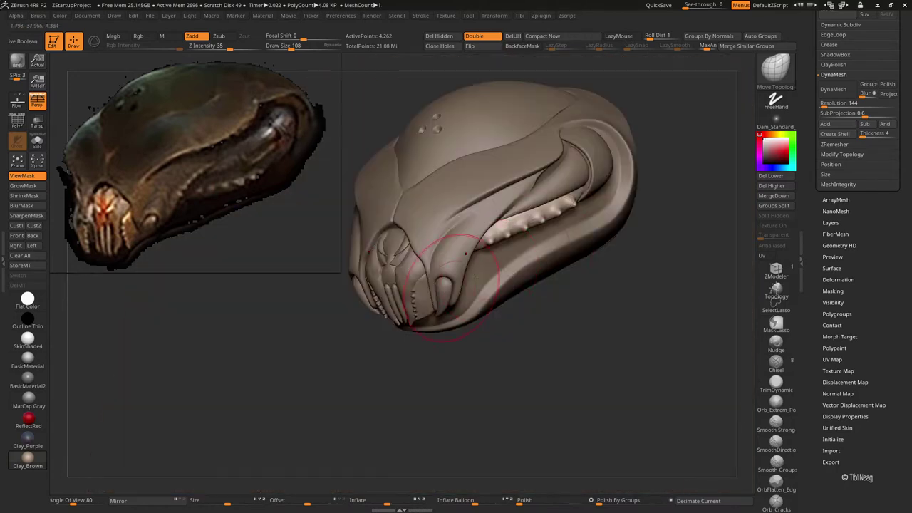
pyautogui.moveTo(554, 351)
pyautogui.mouseDown(button='right')
pyautogui.moveTo(602, 326)
pyautogui.moveTo(581, 320)
pyautogui.moveTo(601, 386)
pyautogui.moveTo(611, 315)
pyautogui.moveTo(587, 314)
pyautogui.mouseUp(button='right')
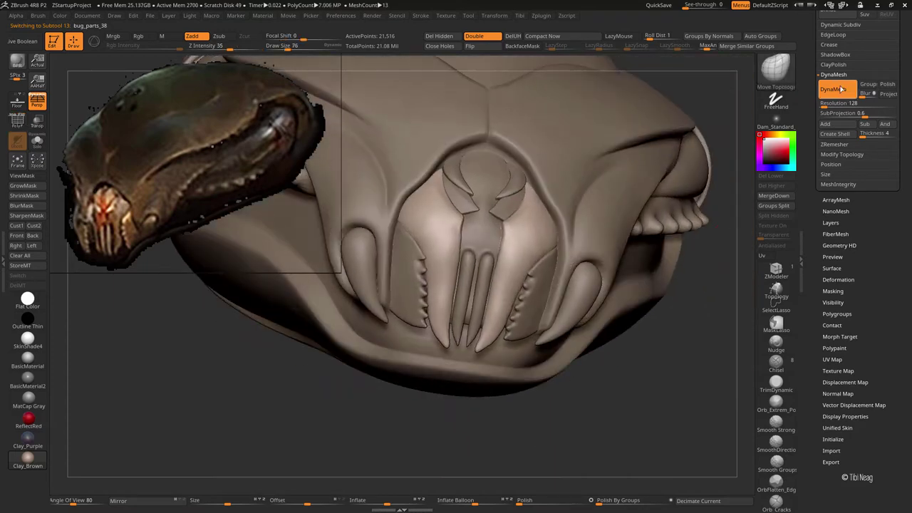
pyautogui.click(840, 144)
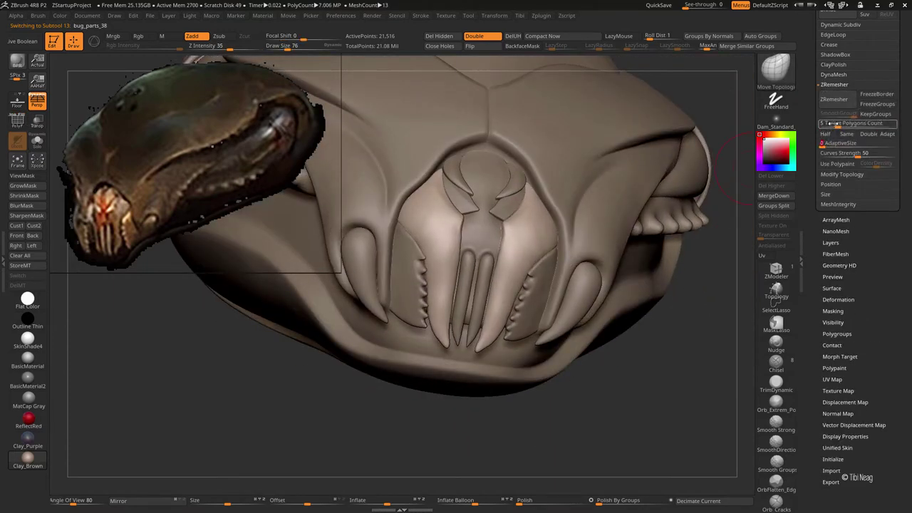
# - ZRemesh the bug_parts_38 fangs to a 588-point quad mesh and show PolyFrame
pyautogui.click(833, 99)
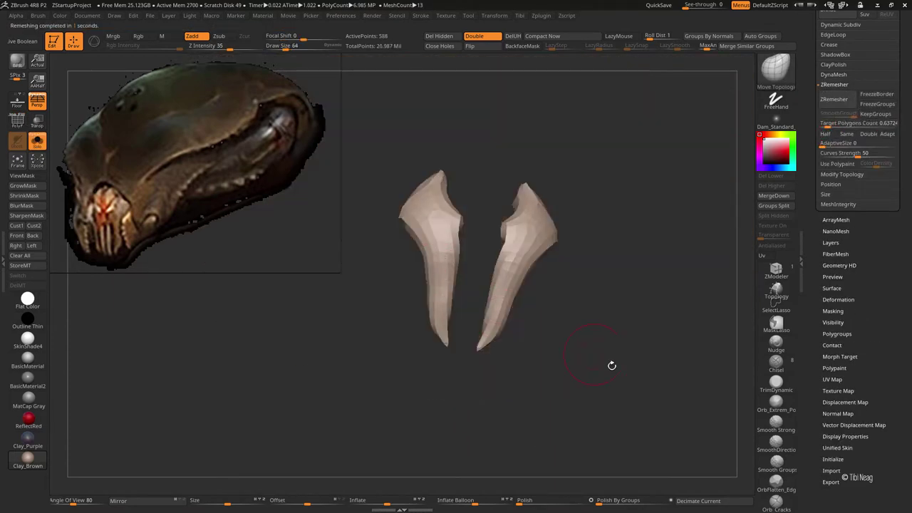
pyautogui.hotkey('shift', 'f')
pyautogui.moveTo(611, 365)
pyautogui.mouseDown()
pyautogui.moveTo(528, 311)
pyautogui.moveTo(436, 327)
pyautogui.moveTo(503, 263)
pyautogui.moveTo(484, 226)
pyautogui.moveTo(452, 220)
pyautogui.moveTo(463, 108)
pyautogui.moveTo(492, 285)
pyautogui.moveTo(473, 335)
pyautogui.moveTo(505, 278)
pyautogui.moveTo(518, 339)
pyautogui.mouseUp()
# - Pick the ZModeler brush targeting whole Edges and inspect the 588-point fangs
pyautogui.click(776, 270)
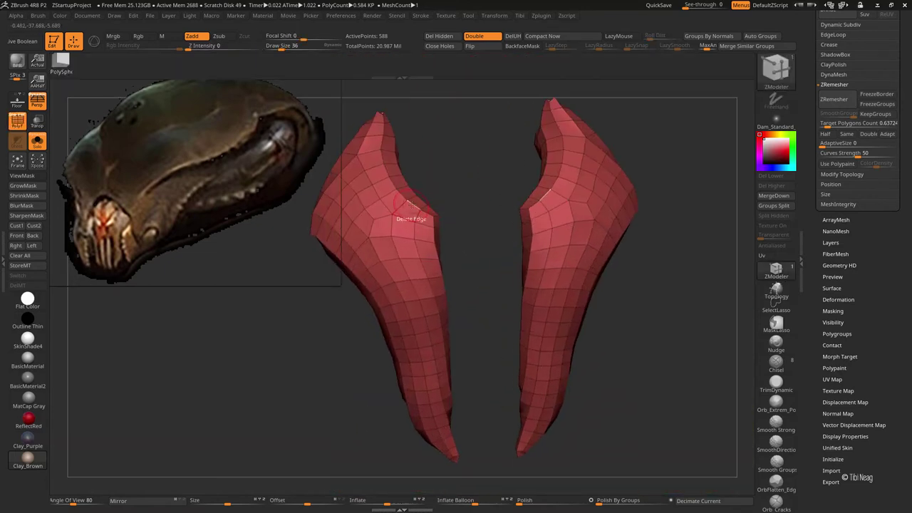
pyautogui.press('space')
pyautogui.click(347, 311)
pyautogui.moveTo(444, 153); pyautogui.dragTo(408, 172)
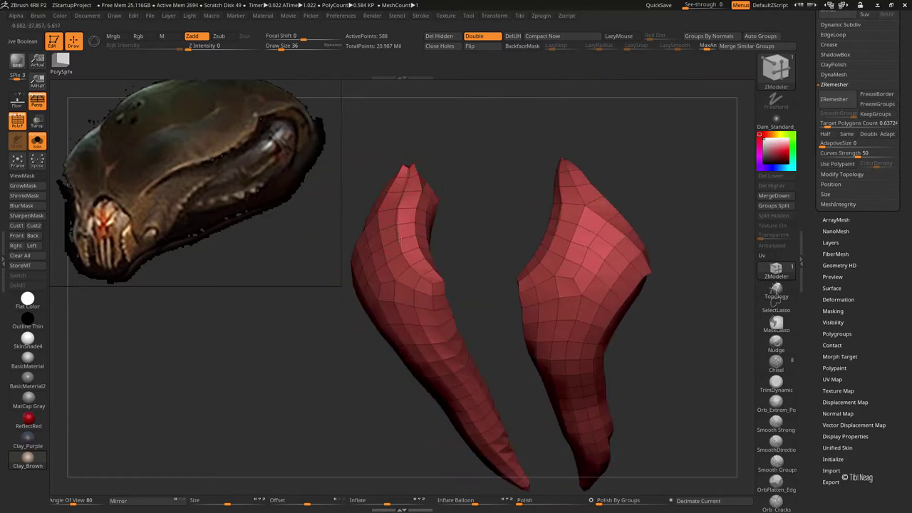
pyautogui.moveTo(423, 279)
pyautogui.mouseDown()
pyautogui.moveTo(470, 262)
pyautogui.moveTo(453, 222)
pyautogui.mouseUp()
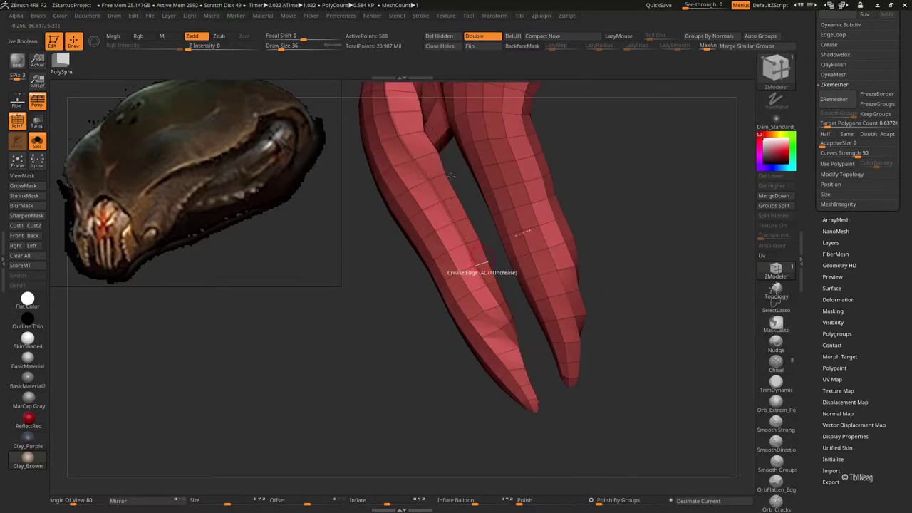
pyautogui.moveTo(411, 354)
pyautogui.mouseDown()
pyautogui.moveTo(493, 313)
pyautogui.moveTo(474, 446)
pyautogui.moveTo(287, 482)
pyautogui.moveTo(277, 464)
pyautogui.mouseUp()
# - Turn Solo off, push fang edges against the face plates with Move Topological, and hide PolyFrame
pyautogui.keyDown('ctrl'); pyautogui.keyDown('shift'); pyautogui.click(278, 464); pyautogui.keyUp('shift'); pyautogui.keyUp('ctrl')
pyautogui.press('space')
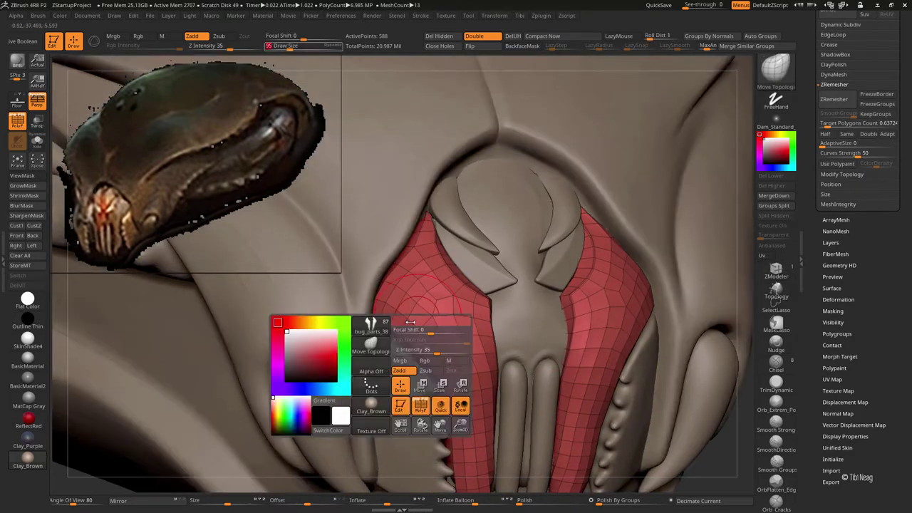
pyautogui.press('b')
pyautogui.press('m')
pyautogui.press('t')
pyautogui.moveTo(322, 288); pyautogui.dragTo(340, 260)
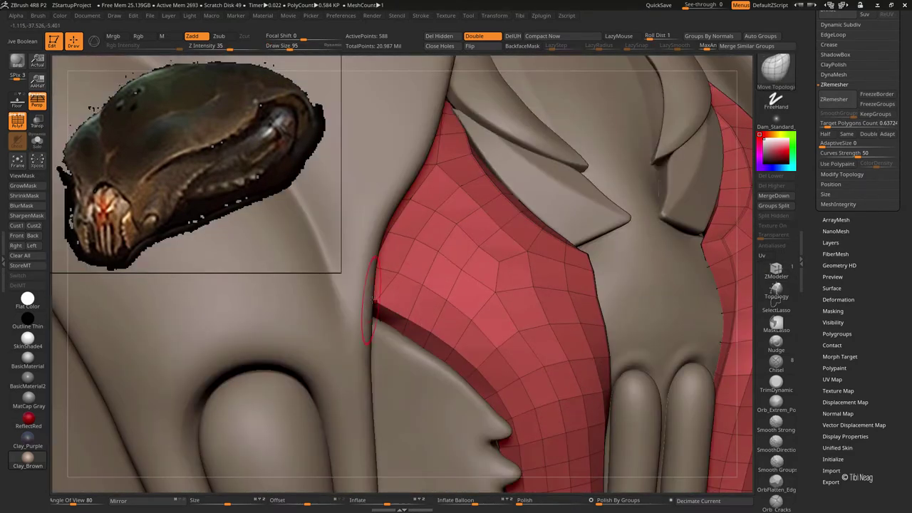
pyautogui.press('f')
pyautogui.keyDown('alt'); pyautogui.moveTo(252, 230); pyautogui.dragTo(396, 198); pyautogui.keyUp('alt')
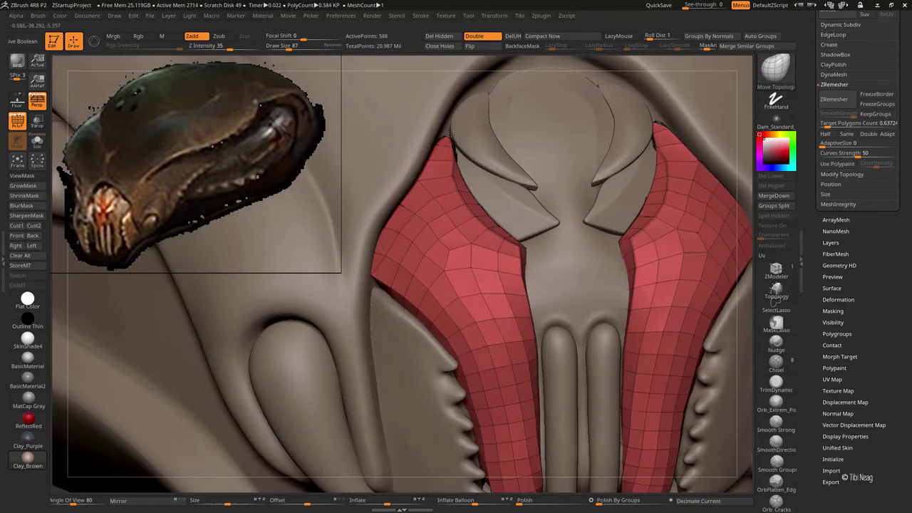
pyautogui.moveTo(437, 146)
pyautogui.mouseDown(button='right')
pyautogui.moveTo(448, 158)
pyautogui.moveTo(438, 239)
pyautogui.moveTo(400, 281)
pyautogui.moveTo(640, 409)
pyautogui.mouseUp(button='right')
pyautogui.hotkey('shift', 'f')
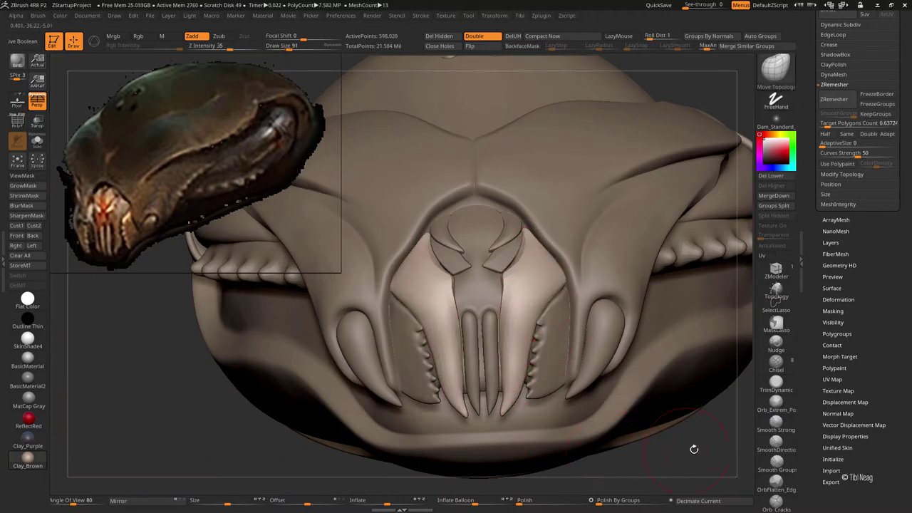
# - Inspect the fangs from the side and below, adjusting the brush size
pyautogui.moveTo(693, 449)
pyautogui.mouseDown(button='right')
pyautogui.moveTo(499, 421)
pyautogui.moveTo(332, 421)
pyautogui.moveTo(448, 366)
pyautogui.mouseUp(button='right')
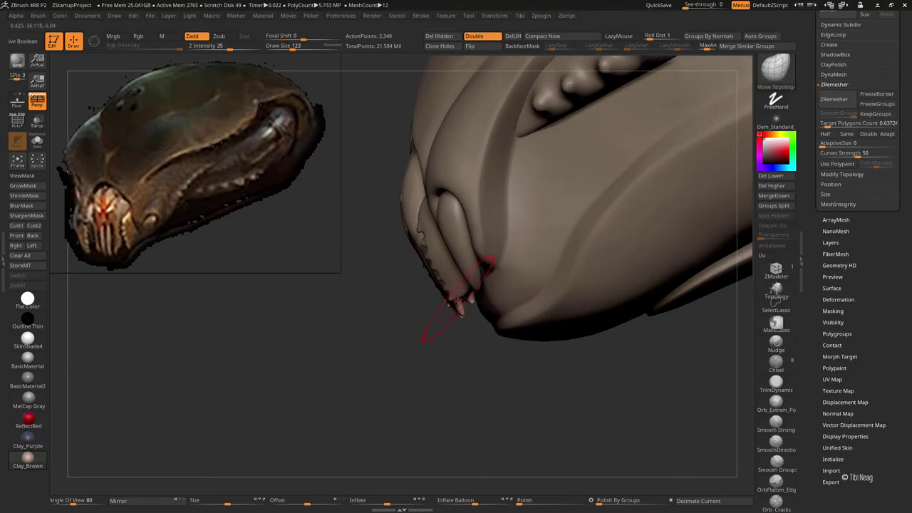
pyautogui.moveTo(458, 302)
pyautogui.mouseDown(button='right')
pyautogui.moveTo(470, 319)
pyautogui.moveTo(428, 270)
pyautogui.mouseUp(button='right')
pyautogui.press('space')
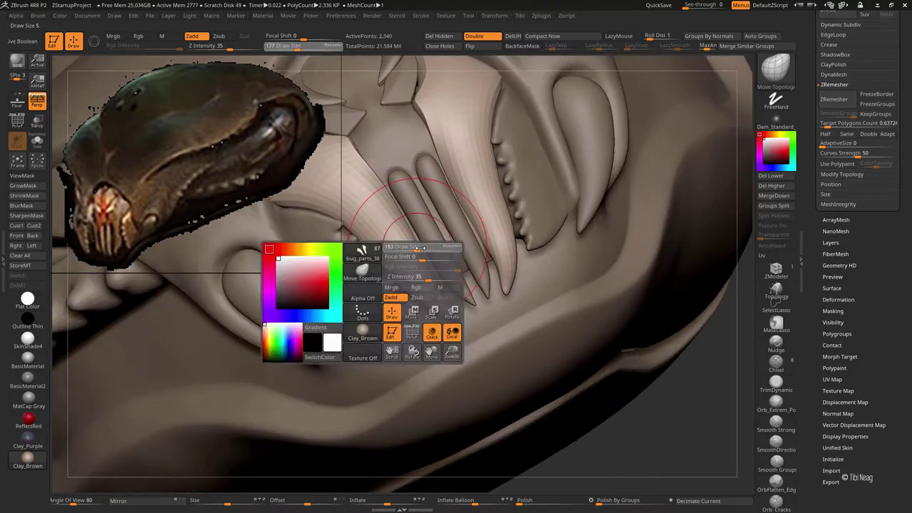
pyautogui.moveTo(399, 240); pyautogui.dragTo(427, 240)
pyautogui.moveTo(407, 244)
pyautogui.mouseDown(button='right')
pyautogui.moveTo(400, 251)
pyautogui.moveTo(427, 213)
pyautogui.moveTo(437, 376)
pyautogui.moveTo(407, 340)
pyautogui.moveTo(391, 270)
pyautogui.mouseUp(button='right')
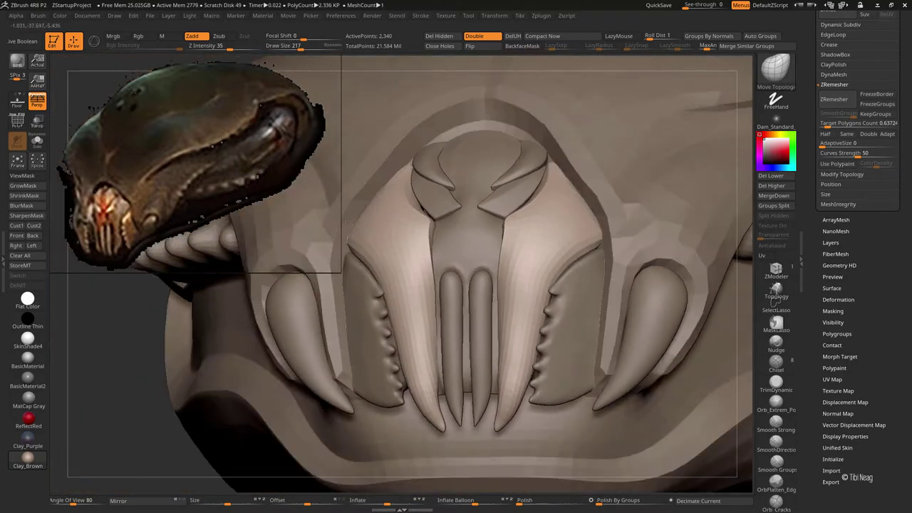
pyautogui.press('space')
pyautogui.moveTo(371, 214); pyautogui.dragTo(387, 219)
pyautogui.moveTo(387, 219)
pyautogui.keyDown('alt'); pyautogui.mouseDown(button='right')
pyautogui.moveTo(398, 214)
pyautogui.moveTo(407, 183)
pyautogui.moveTo(389, 217)
pyautogui.mouseUp(button='right'); pyautogui.keyUp('alt')
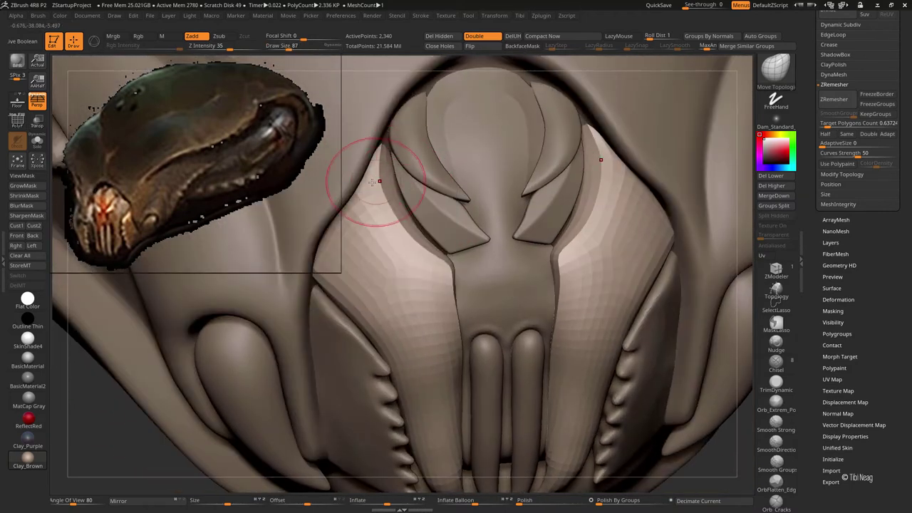
pyautogui.moveTo(452, 278)
pyautogui.mouseDown(button='right')
pyautogui.moveTo(458, 264)
pyautogui.moveTo(443, 258)
pyautogui.moveTo(447, 277)
pyautogui.mouseUp(button='right')
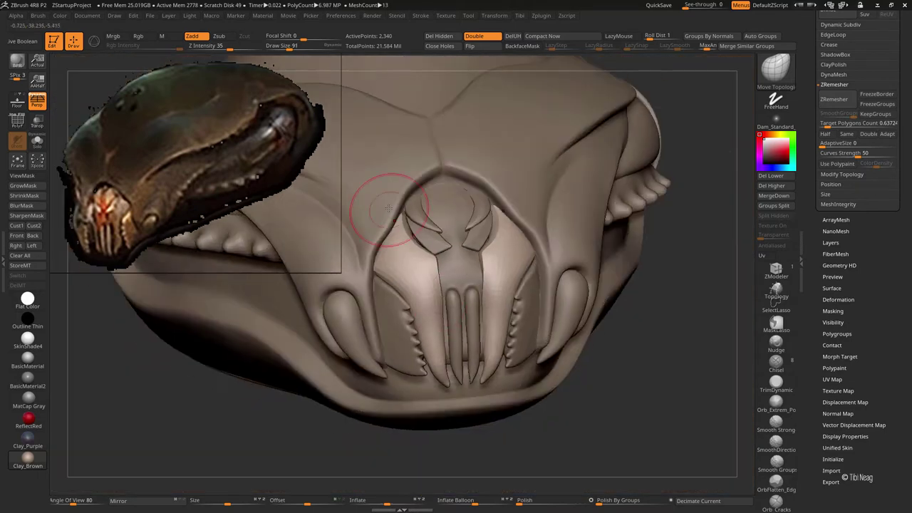
# - Subdivide the fangs once, then step the head down one subdivision level
pyautogui.hotkey('ctrl', 'd')
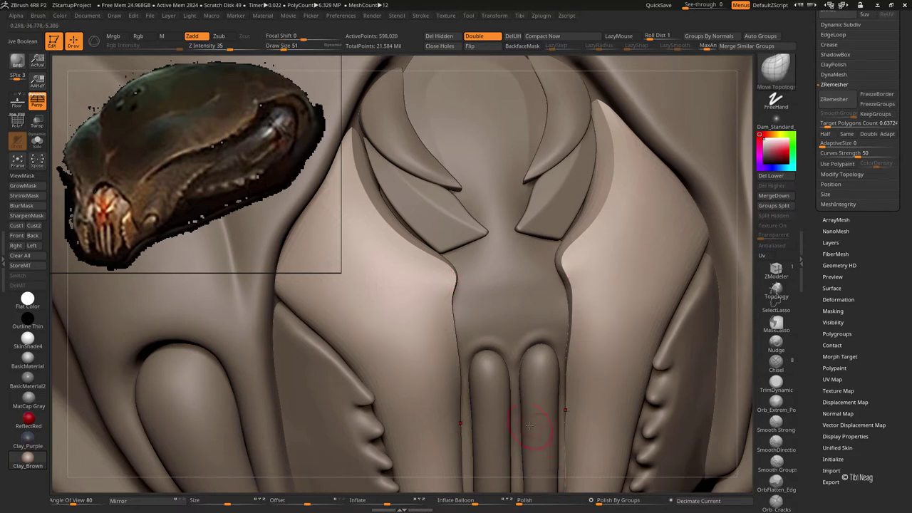
pyautogui.hotkey('shift', 'd')
pyautogui.scroll(5, 846, 312)
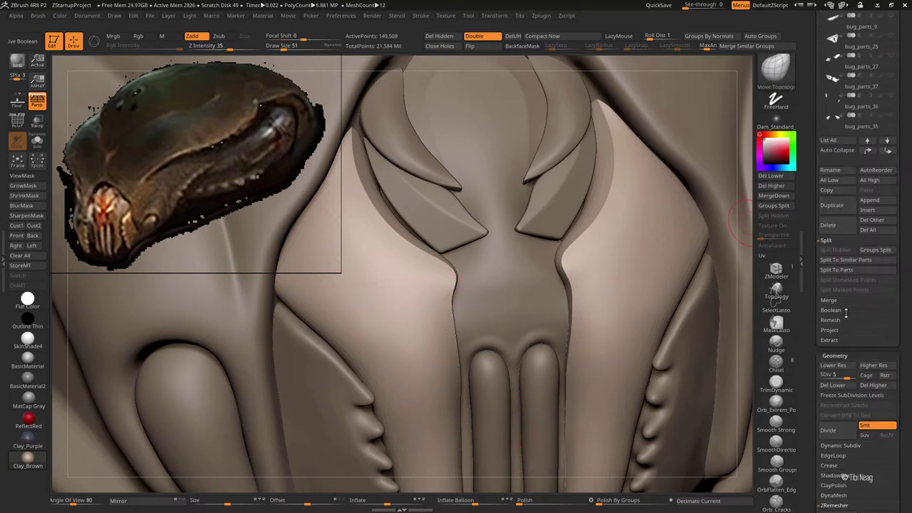
# - Delete the head's higher subdivision levels and show the selection solo at a lower level
pyautogui.click(847, 245)
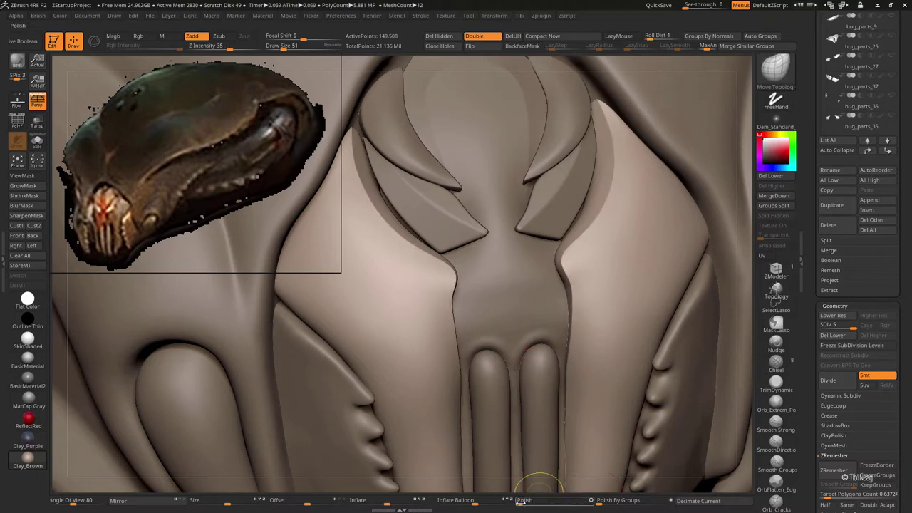
pyautogui.hotkey('shift', 'alt', 's')
pyautogui.hotkey('shift', 'd')
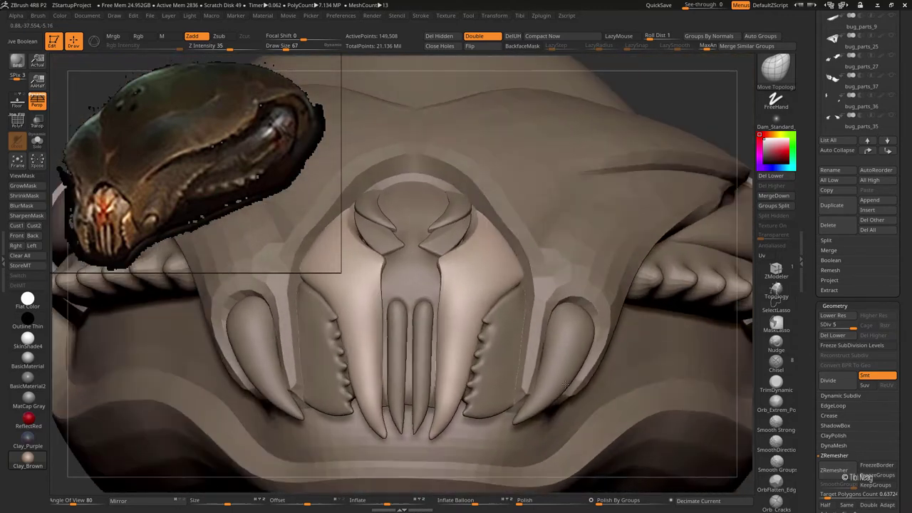
# - Isolate the two mandibles and reshape them so their tips lean further over
pyautogui.keyDown('shift'); pyautogui.moveTo(645, 297); pyautogui.dragTo(253, 45); pyautogui.keyUp('shift')
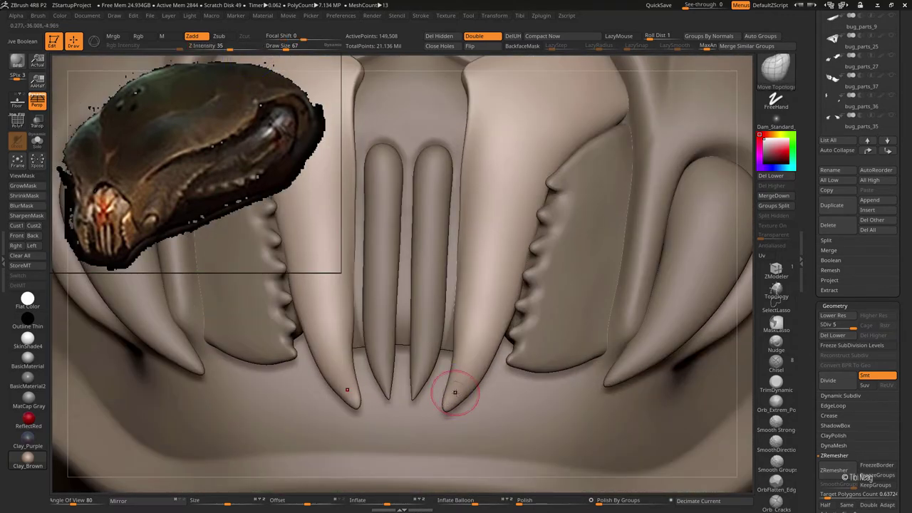
pyautogui.keyDown('ctrl'); pyautogui.keyDown('shift'); pyautogui.click(452, 385); pyautogui.keyUp('shift'); pyautogui.keyUp('ctrl')
pyautogui.moveTo(505, 363)
pyautogui.mouseDown()
pyautogui.moveTo(463, 360)
pyautogui.moveTo(464, 375)
pyautogui.moveTo(470, 354)
pyautogui.mouseUp()
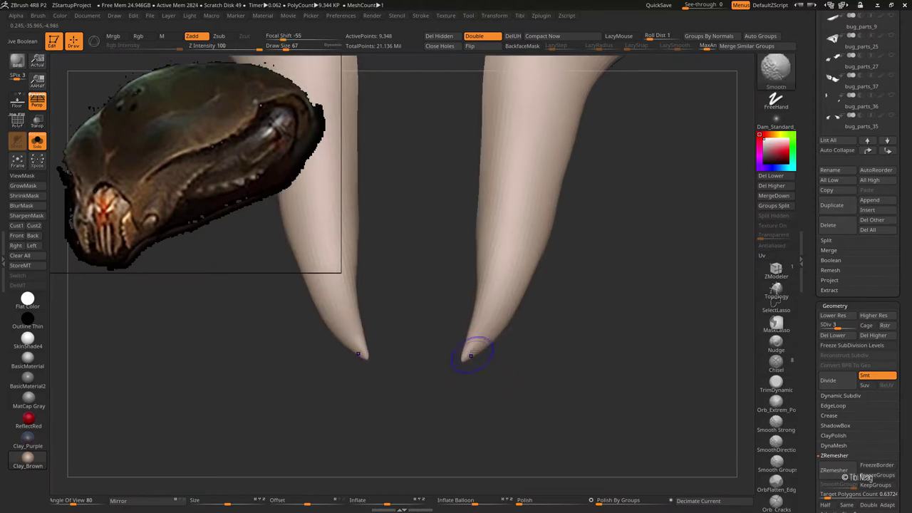
pyautogui.hotkey('shift', 'd')
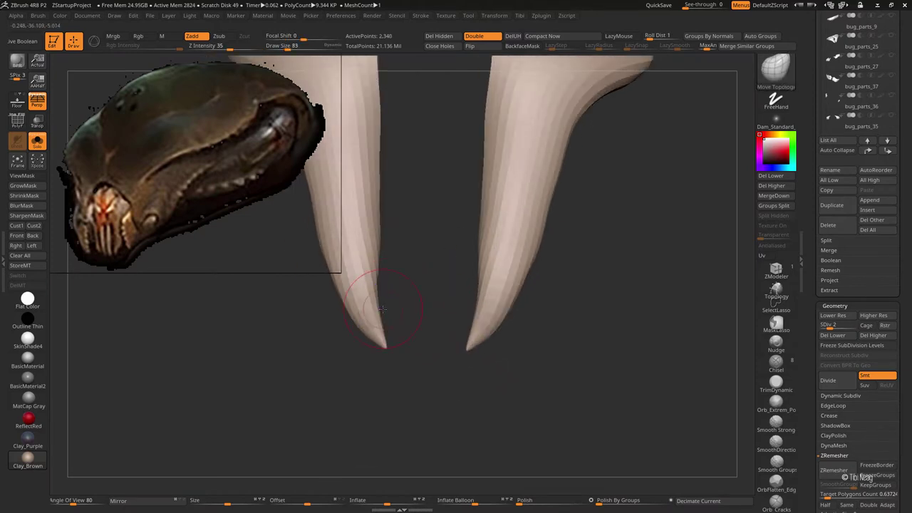
pyautogui.press('Down')
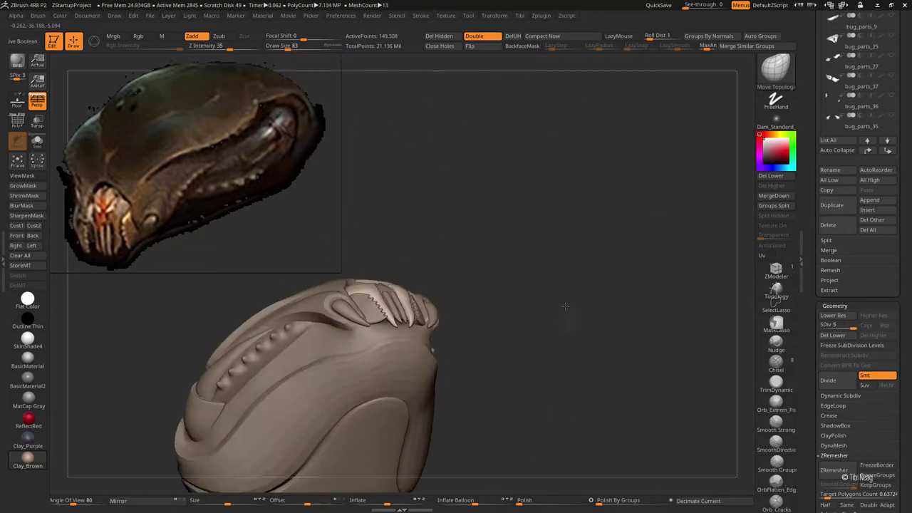
# - Switch to the Plane2 shell, drop it to SDiv 2, then raise it back to SDiv 5
pyautogui.moveTo(550, 395); pyautogui.dragTo(577, 285)
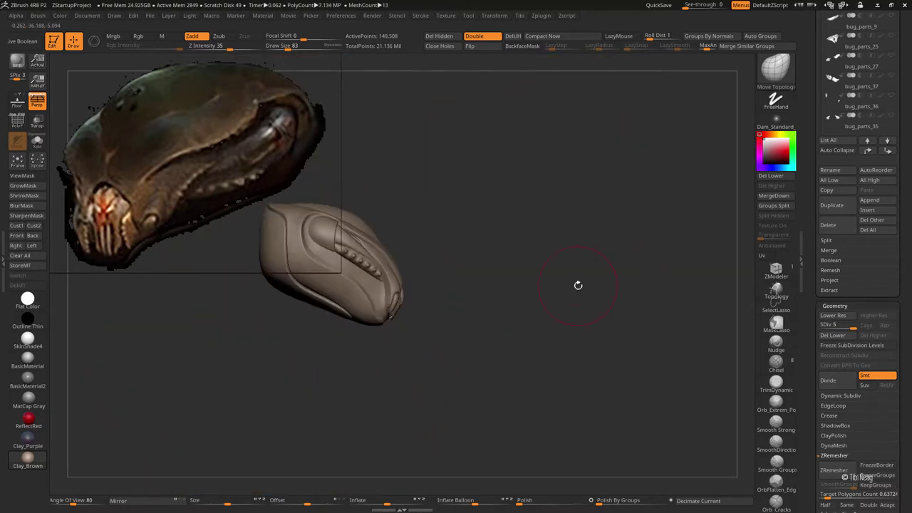
pyautogui.press('Down')
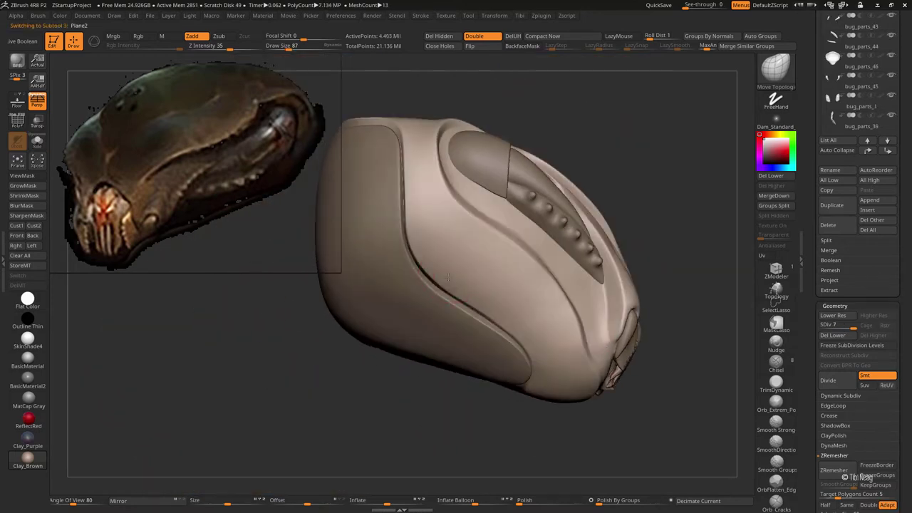
pyautogui.hotkey('shift', 'd')
pyautogui.hotkey('shift', 'd')
pyautogui.hotkey('shift', 'd')
pyautogui.press('b')
pyautogui.press('m')
pyautogui.press('t')
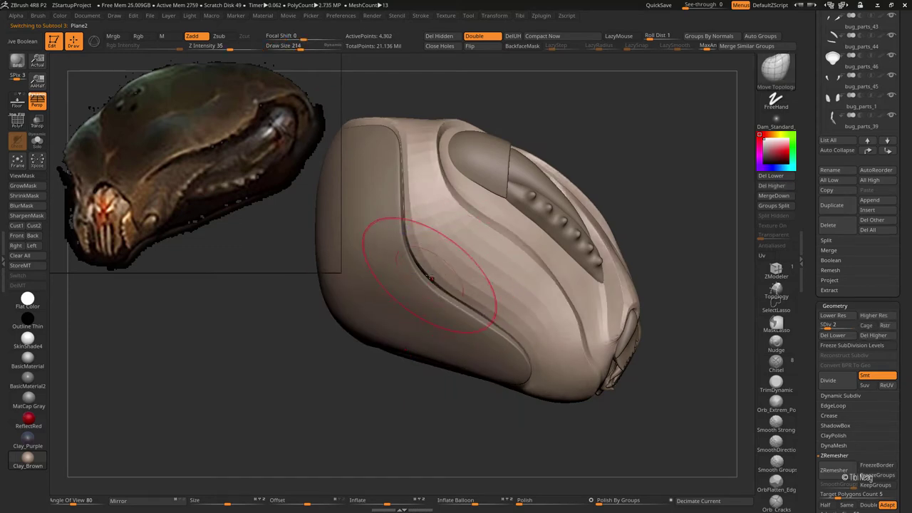
pyautogui.press('d')
pyautogui.moveTo(435, 278)
pyautogui.mouseDown(button='right')
pyautogui.moveTo(418, 264)
pyautogui.moveTo(487, 296)
pyautogui.moveTo(478, 306)
pyautogui.moveTo(488, 285)
pyautogui.moveTo(509, 316)
pyautogui.moveTo(346, 410)
pyautogui.moveTo(576, 415)
pyautogui.moveTo(495, 419)
pyautogui.moveTo(431, 406)
pyautogui.moveTo(487, 413)
pyautogui.moveTo(550, 392)
pyautogui.moveTo(571, 361)
pyautogui.mouseUp(button='right')
pyautogui.press('d')
pyautogui.press('d')
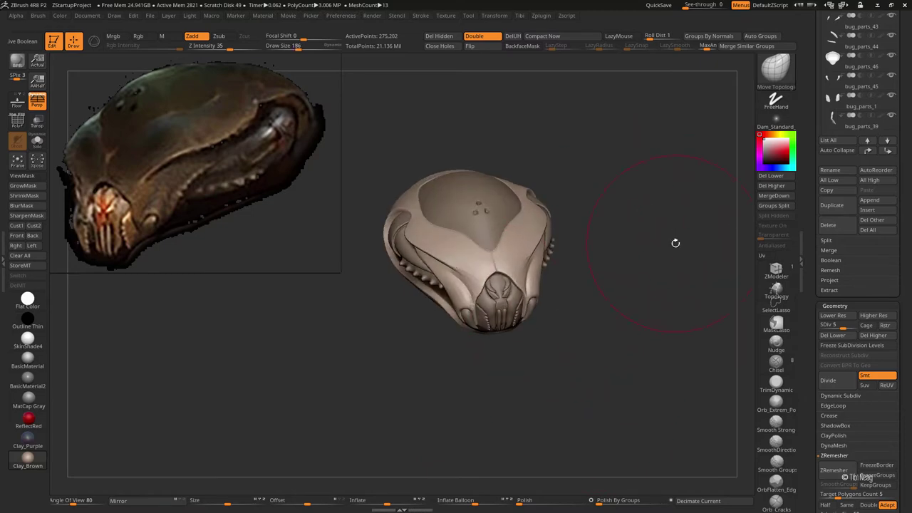
# - Frame the bug_parts_2 piece with polygroups shown and raise Z Intensity to 21
pyautogui.press('f')
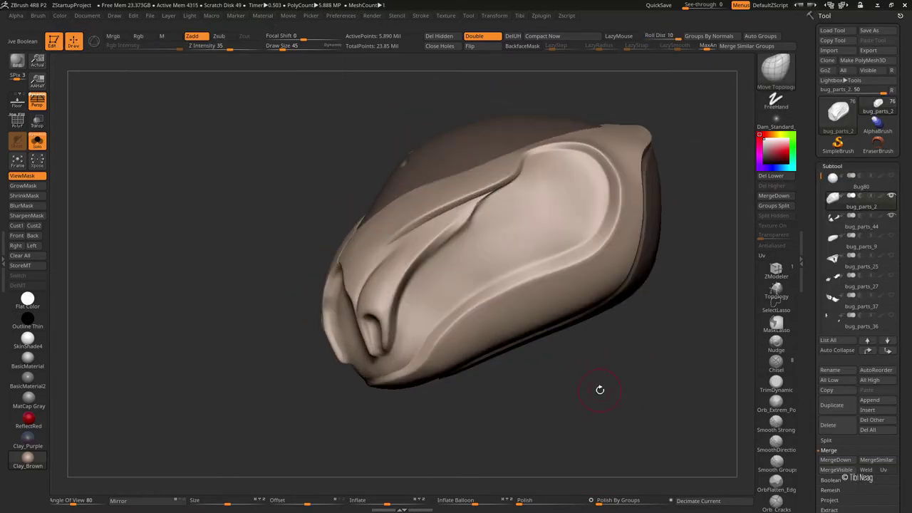
pyautogui.hotkey('shift', 'f')
pyautogui.moveTo(597, 294)
pyautogui.mouseDown(button='right')
pyautogui.moveTo(620, 377)
pyautogui.moveTo(655, 295)
pyautogui.mouseUp(button='right')
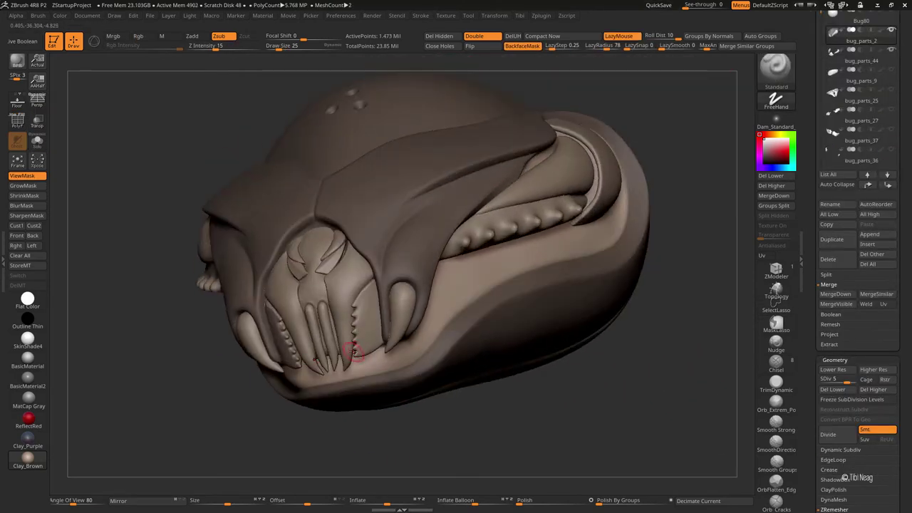
pyautogui.moveTo(333, 320)
pyautogui.mouseDown(button='right')
pyautogui.moveTo(288, 287)
pyautogui.moveTo(203, 322)
pyautogui.mouseUp(button='right')
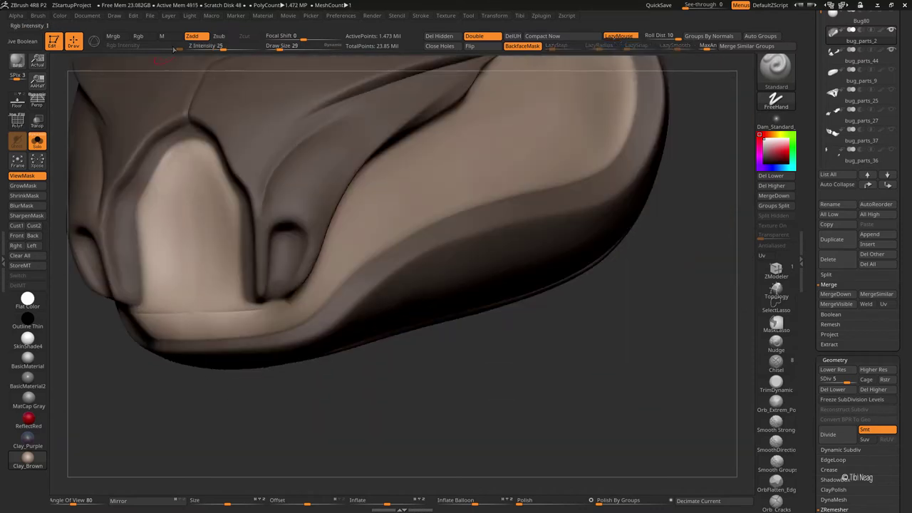
pyautogui.moveTo(199, 45); pyautogui.dragTo(203, 44)
pyautogui.moveTo(230, 65); pyautogui.dragTo(209, 318, button='right')
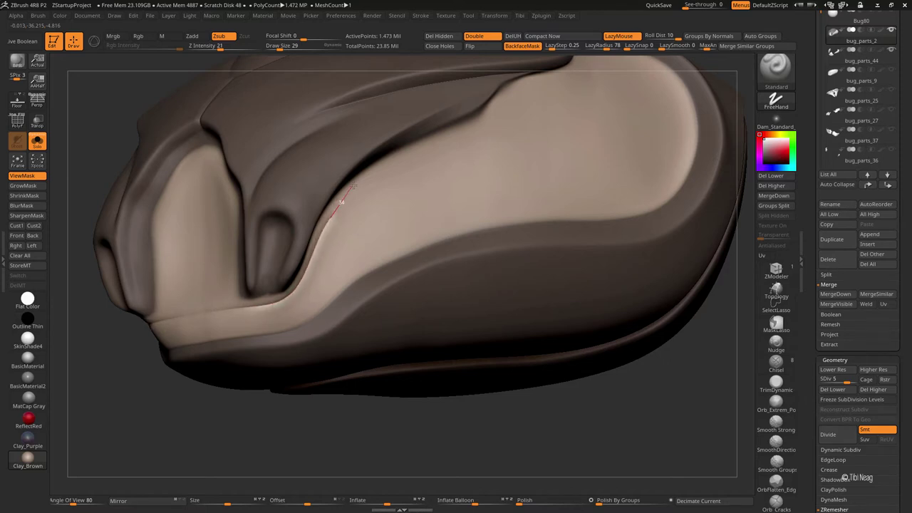
# - Carve Dam_Standard grooves along the upper and lower edges of the inset panel
pyautogui.moveTo(377, 173); pyautogui.dragTo(405, 161)
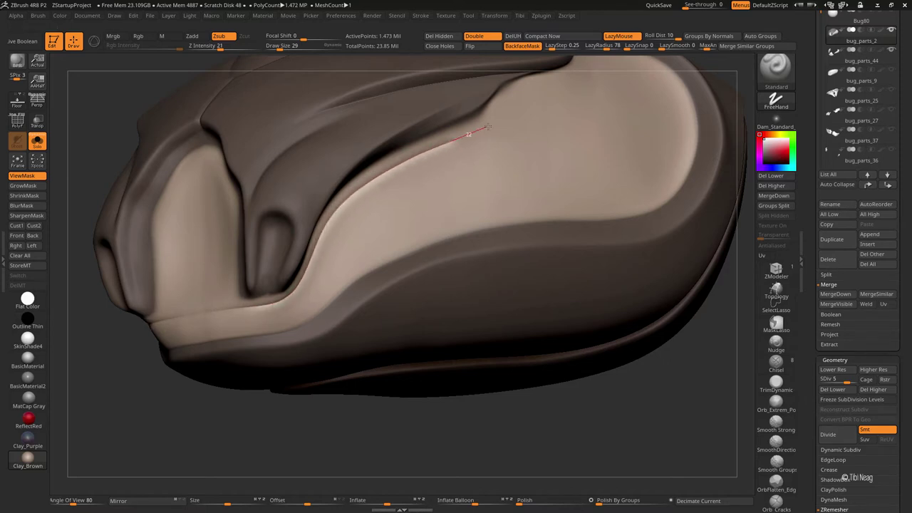
pyautogui.moveTo(533, 78); pyautogui.dragTo(570, 77)
pyautogui.moveTo(570, 77); pyautogui.dragTo(638, 54, button='right')
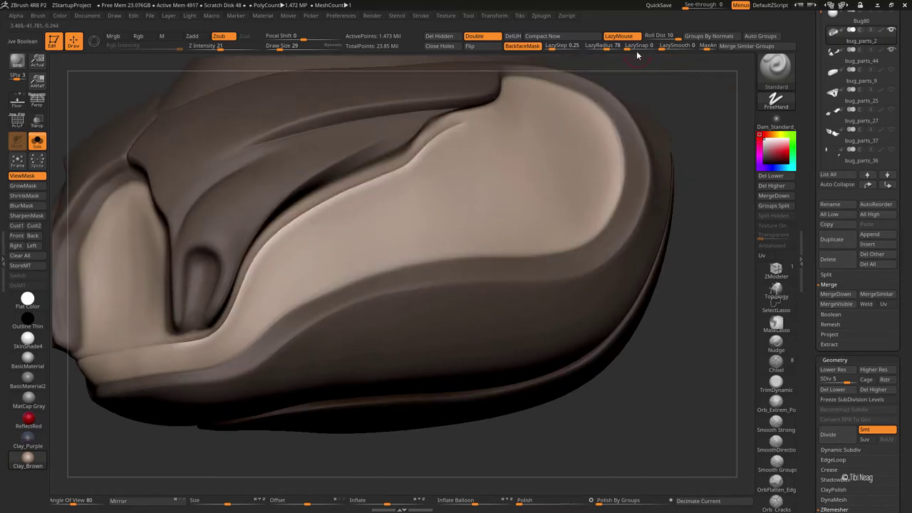
pyautogui.moveTo(505, 122); pyautogui.dragTo(364, 198, button='right')
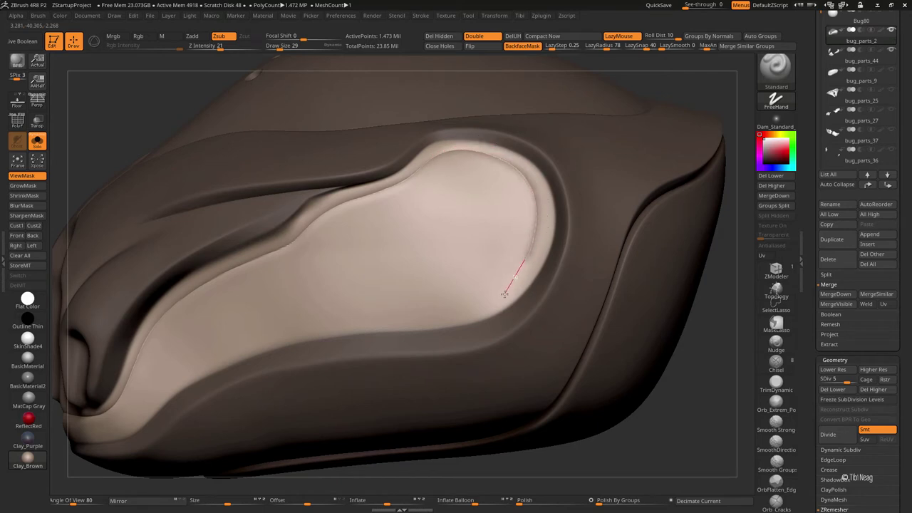
pyautogui.moveTo(460, 309); pyautogui.dragTo(213, 342)
pyautogui.moveTo(214, 342)
pyautogui.mouseDown(button='right')
pyautogui.moveTo(299, 285)
pyautogui.moveTo(356, 270)
pyautogui.mouseUp(button='right')
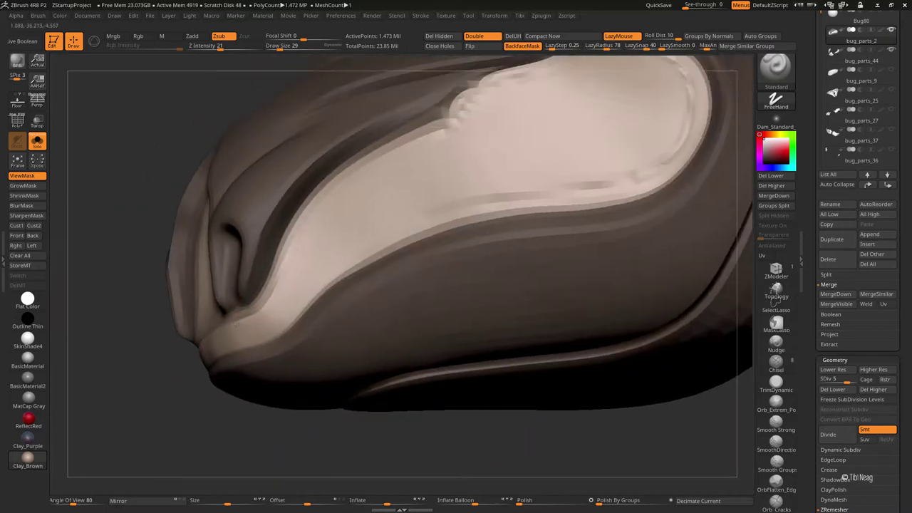
pyautogui.moveTo(300, 285)
pyautogui.mouseDown(button='right')
pyautogui.moveTo(264, 275)
pyautogui.moveTo(278, 294)
pyautogui.mouseUp(button='right')
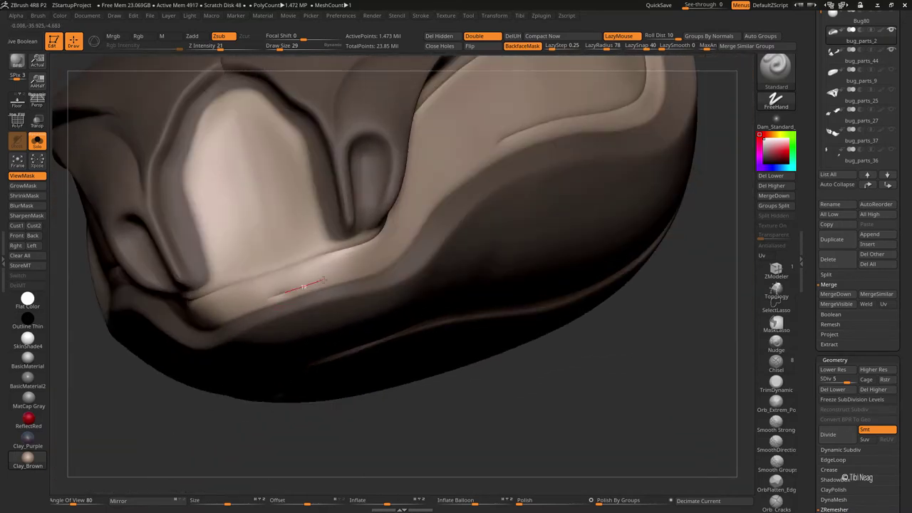
# - Extend the inset-edge groove and carve a crease along the lower rim
pyautogui.moveTo(323, 281); pyautogui.dragTo(366, 267)
pyautogui.moveTo(379, 263); pyautogui.dragTo(364, 268, button='right')
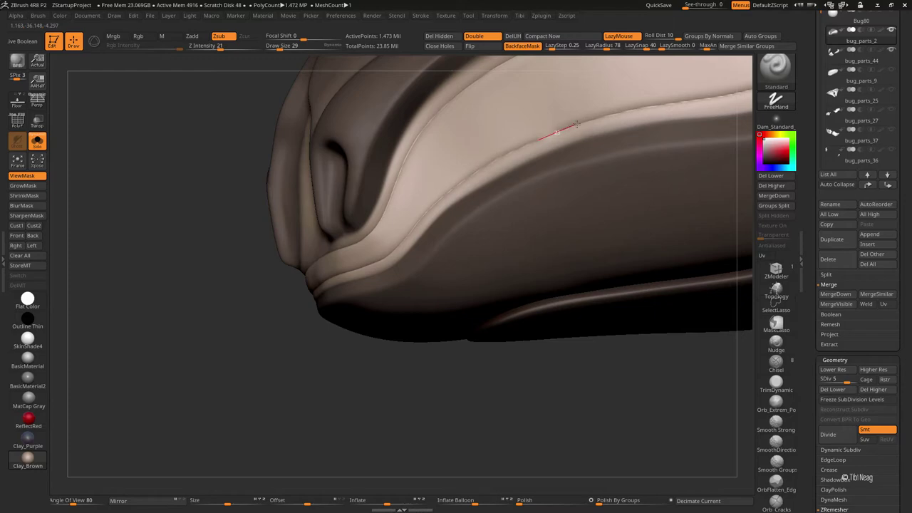
pyautogui.moveTo(406, 263)
pyautogui.mouseDown(button='right')
pyautogui.moveTo(190, 220)
pyautogui.moveTo(224, 350)
pyautogui.moveTo(251, 296)
pyautogui.mouseUp(button='right')
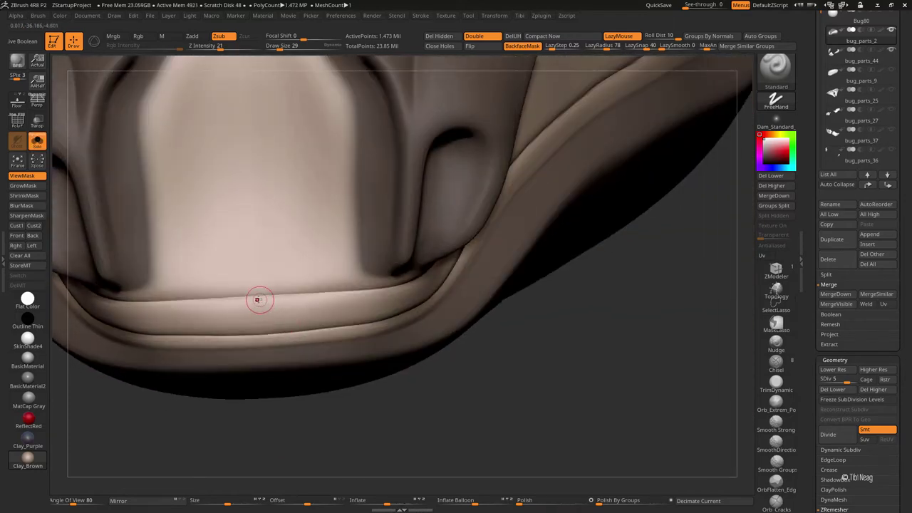
pyautogui.moveTo(251, 296); pyautogui.dragTo(267, 294)
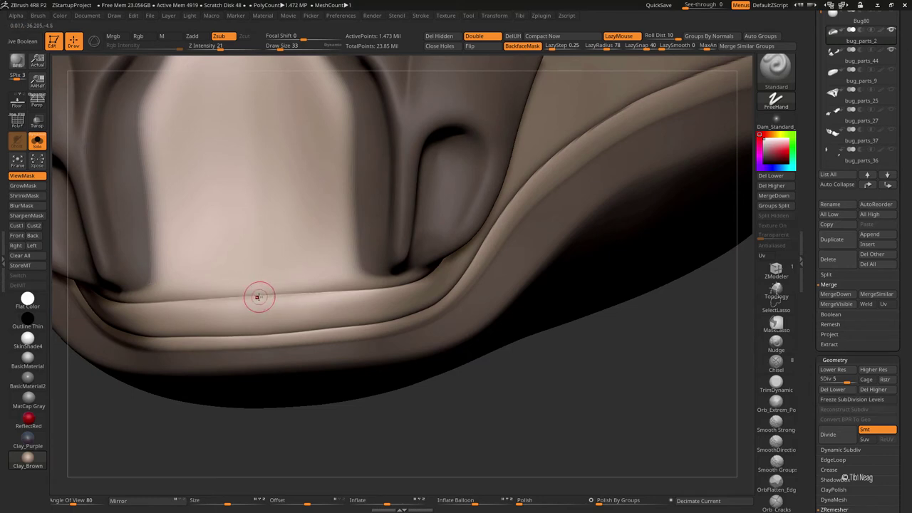
pyautogui.moveTo(323, 290); pyautogui.dragTo(325, 288)
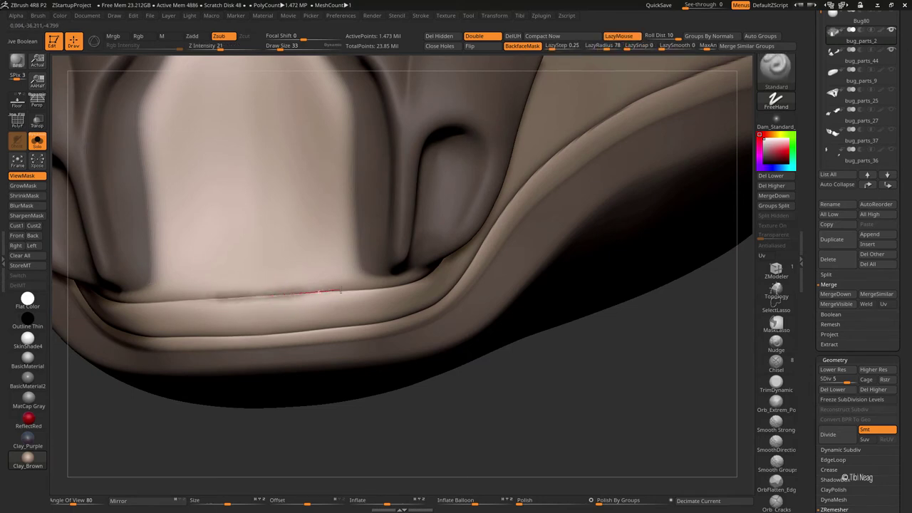
pyautogui.moveTo(284, 294); pyautogui.dragTo(356, 282)
# - Lower Z Intensity to 11 and cut lighter parallel grooves along the lower rim
pyautogui.moveTo(218, 46); pyautogui.dragTo(210, 46)
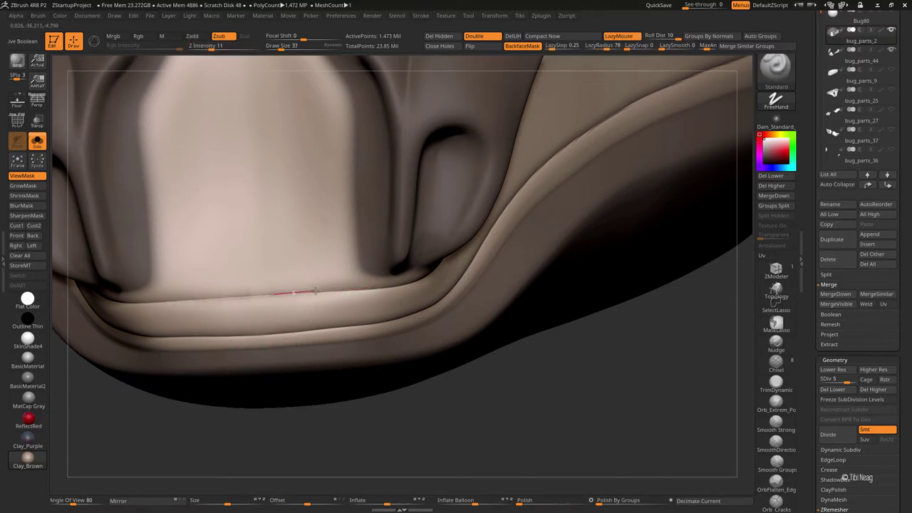
pyautogui.moveTo(372, 291); pyautogui.dragTo(270, 303)
pyautogui.moveTo(299, 344)
pyautogui.mouseDown(button='right')
pyautogui.moveTo(238, 124)
pyautogui.moveTo(271, 311)
pyautogui.moveTo(190, 339)
pyautogui.moveTo(159, 367)
pyautogui.mouseUp(button='right')
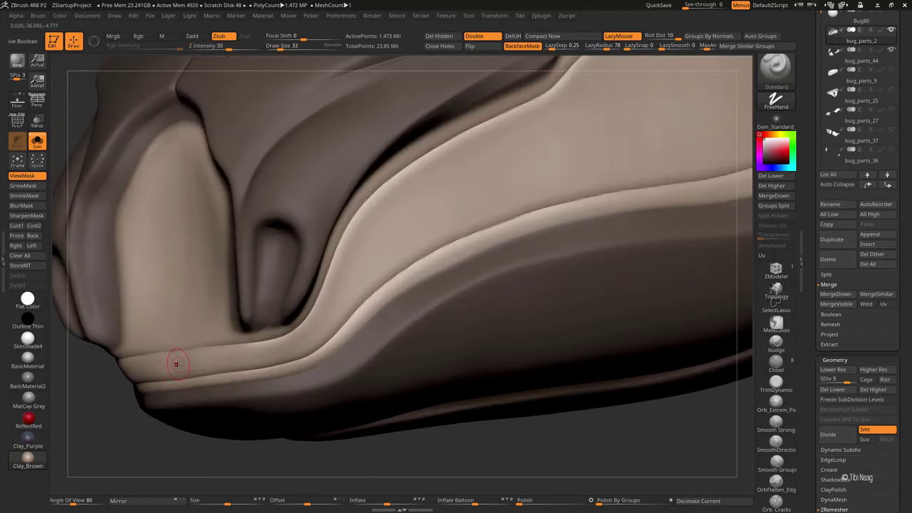
pyautogui.moveTo(225, 358); pyautogui.dragTo(190, 362)
pyautogui.moveTo(193, 371); pyautogui.dragTo(175, 368, button='right')
pyautogui.moveTo(201, 364); pyautogui.dragTo(304, 351)
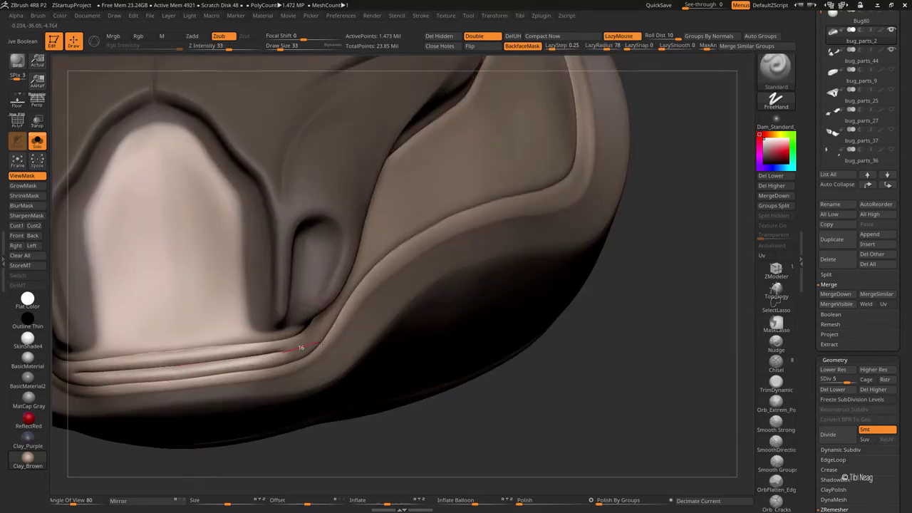
pyautogui.moveTo(425, 474)
pyautogui.mouseDown()
pyautogui.moveTo(176, 365)
pyautogui.moveTo(206, 375)
pyautogui.moveTo(322, 347)
pyautogui.mouseUp()
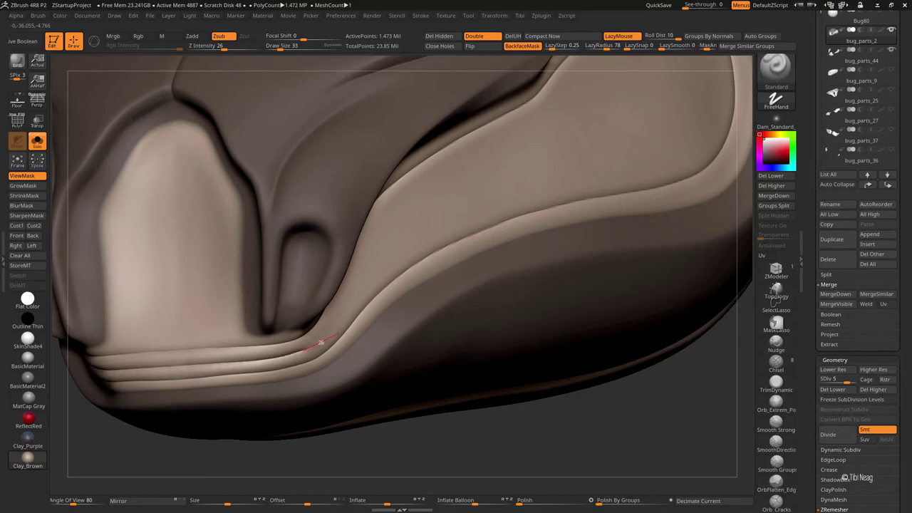
# - Re-carve and deepen the creases along the side panel's lower and inner edges
pyautogui.moveTo(320, 343); pyautogui.dragTo(190, 418, button='right')
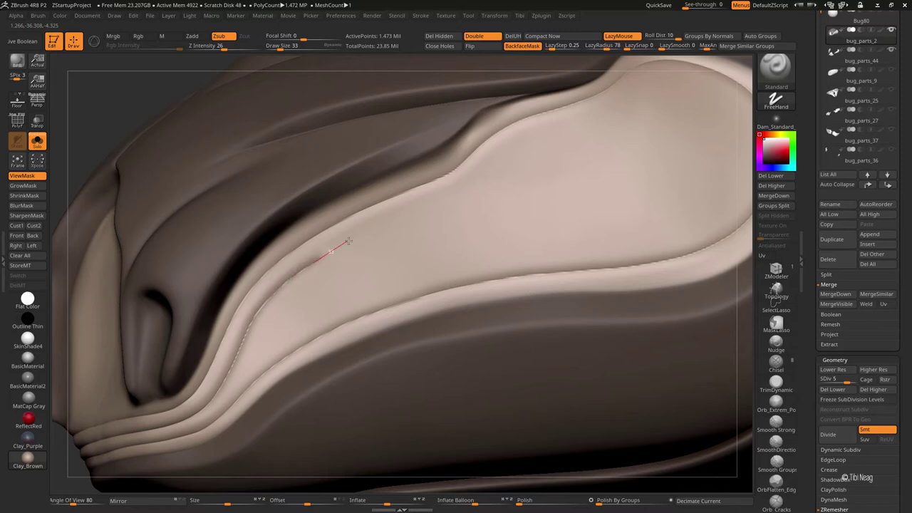
pyautogui.moveTo(348, 241); pyautogui.dragTo(606, 118)
pyautogui.moveTo(605, 118)
pyautogui.mouseDown(button='right')
pyautogui.moveTo(290, 309)
pyautogui.moveTo(279, 330)
pyautogui.mouseUp(button='right')
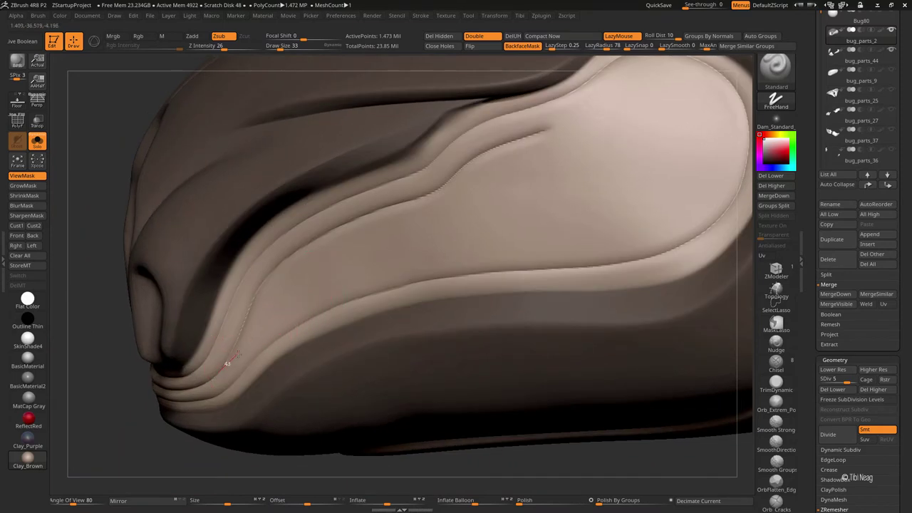
pyautogui.moveTo(230, 356); pyautogui.dragTo(239, 342)
pyautogui.moveTo(317, 279); pyautogui.dragTo(220, 369)
pyautogui.moveTo(271, 309); pyautogui.dragTo(234, 349)
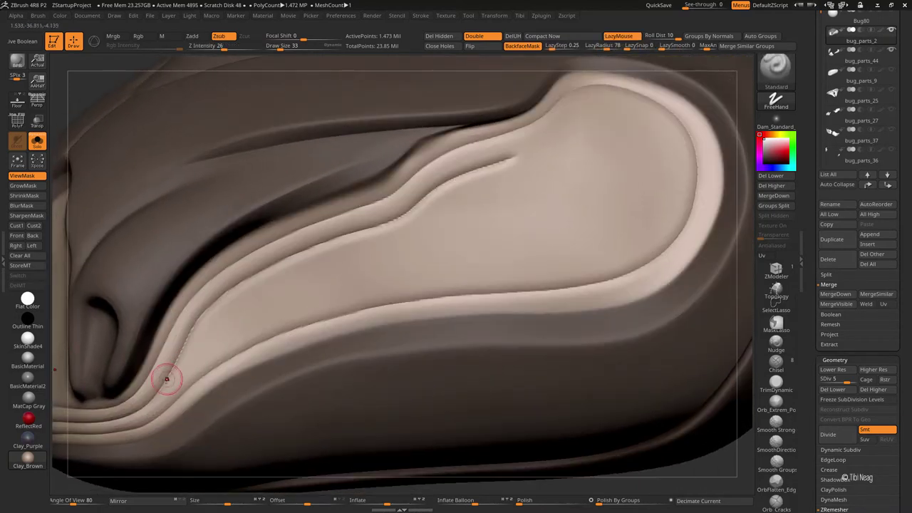
pyautogui.moveTo(254, 314)
pyautogui.mouseDown()
pyautogui.moveTo(345, 288)
pyautogui.moveTo(659, 240)
pyautogui.mouseUp()
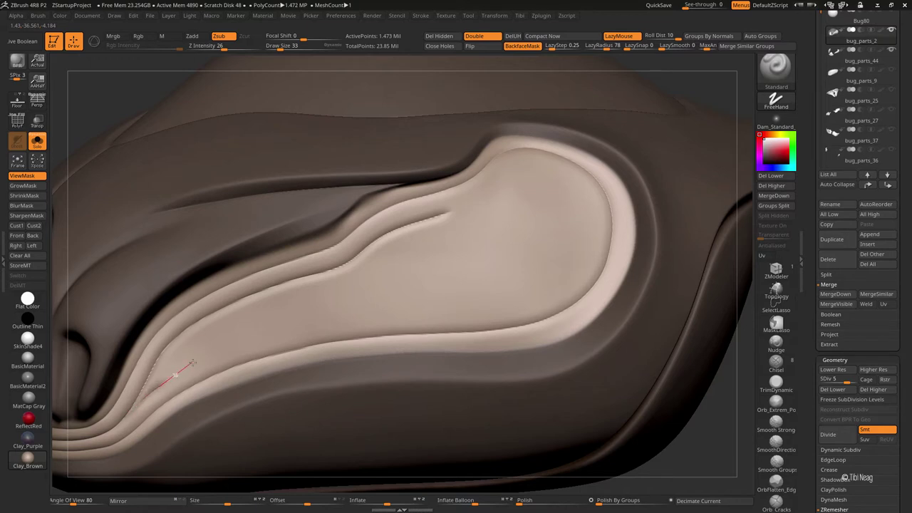
pyautogui.moveTo(225, 347)
pyautogui.mouseDown()
pyautogui.moveTo(316, 320)
pyautogui.moveTo(531, 299)
pyautogui.moveTo(591, 265)
pyautogui.moveTo(600, 216)
pyautogui.mouseUp()
pyautogui.moveTo(562, 172); pyautogui.dragTo(552, 181)
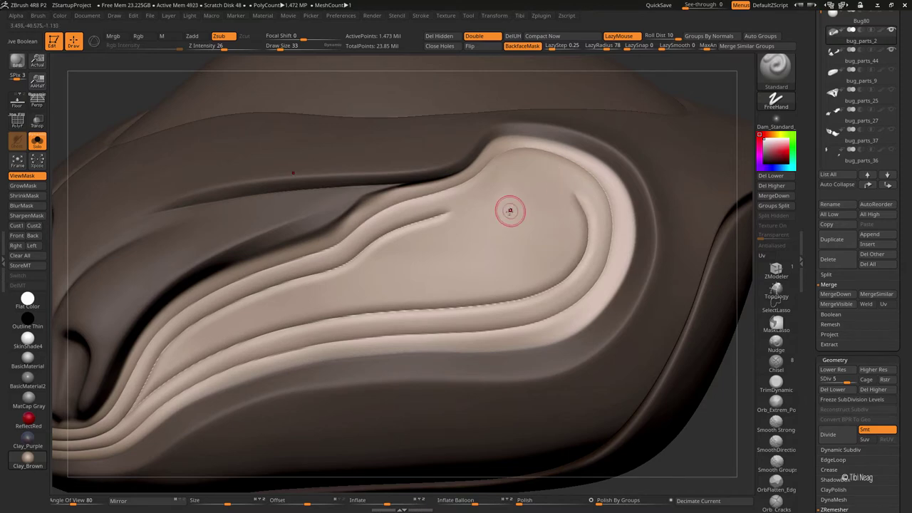
pyautogui.moveTo(509, 210)
pyautogui.mouseDown(button='right')
pyautogui.moveTo(470, 200)
pyautogui.moveTo(448, 223)
pyautogui.moveTo(340, 268)
pyautogui.moveTo(331, 258)
pyautogui.mouseUp(button='right')
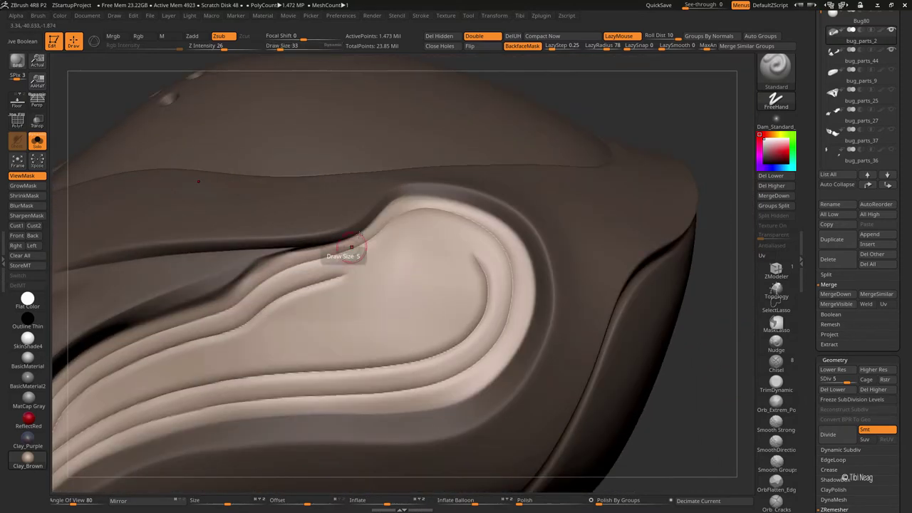
# - Smooth the panel's upper interior and inner groove loop with Smooth Strong at a smaller size
pyautogui.click(776, 441)
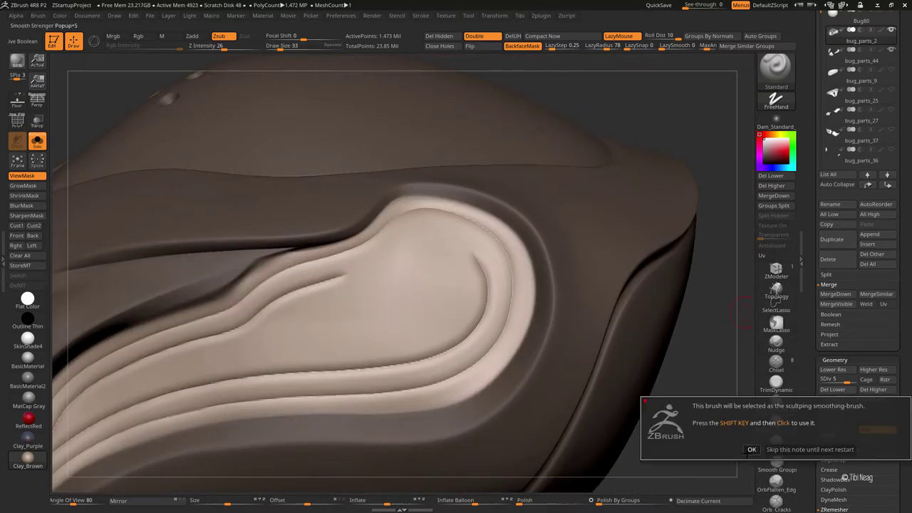
pyautogui.moveTo(472, 295); pyautogui.dragTo(472, 265, button='right')
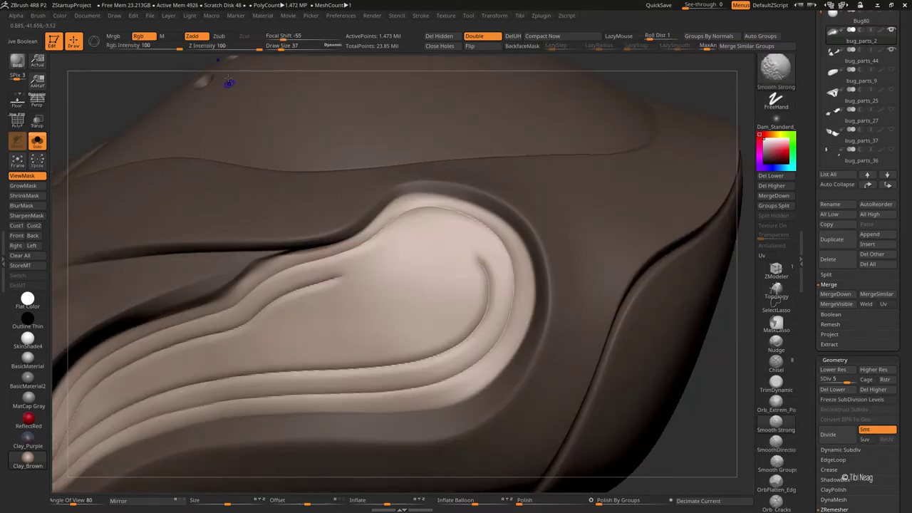
pyautogui.press('shift')
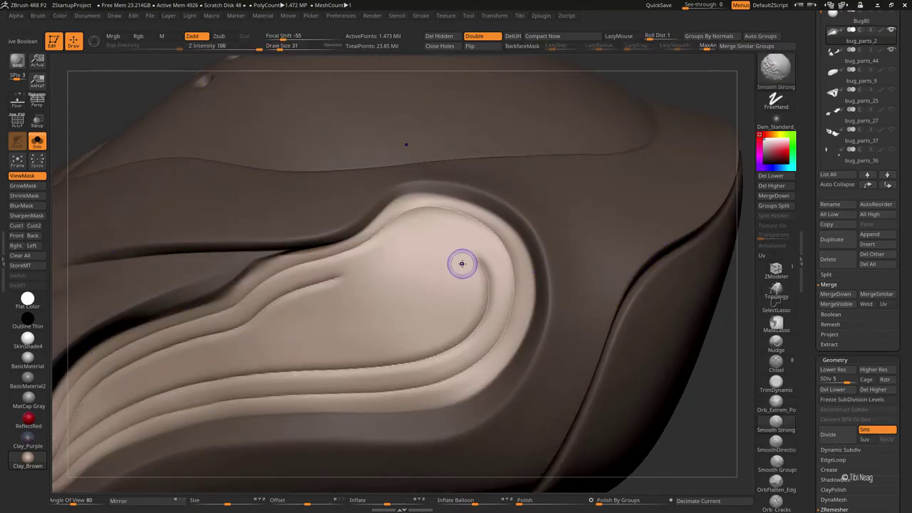
pyautogui.press('[')
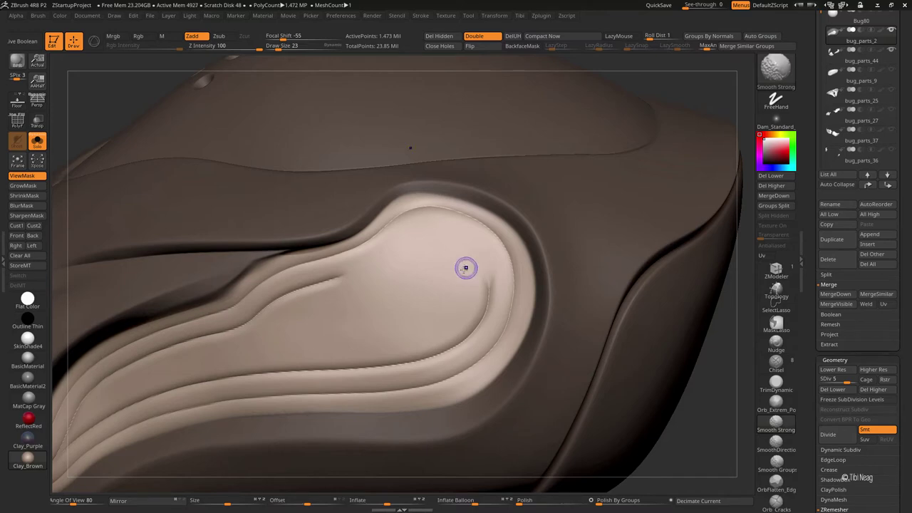
pyautogui.moveTo(348, 273); pyautogui.dragTo(334, 278, button='right')
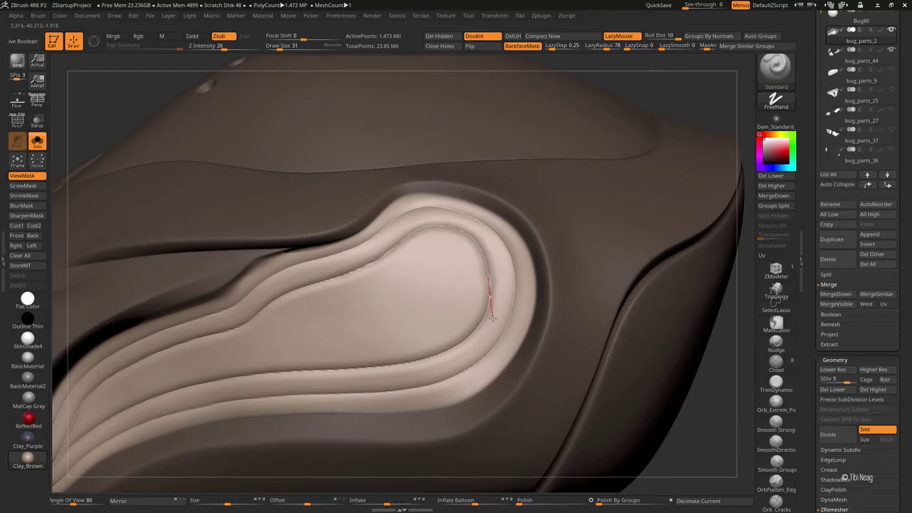
pyautogui.moveTo(492, 317); pyautogui.dragTo(473, 289, button='right')
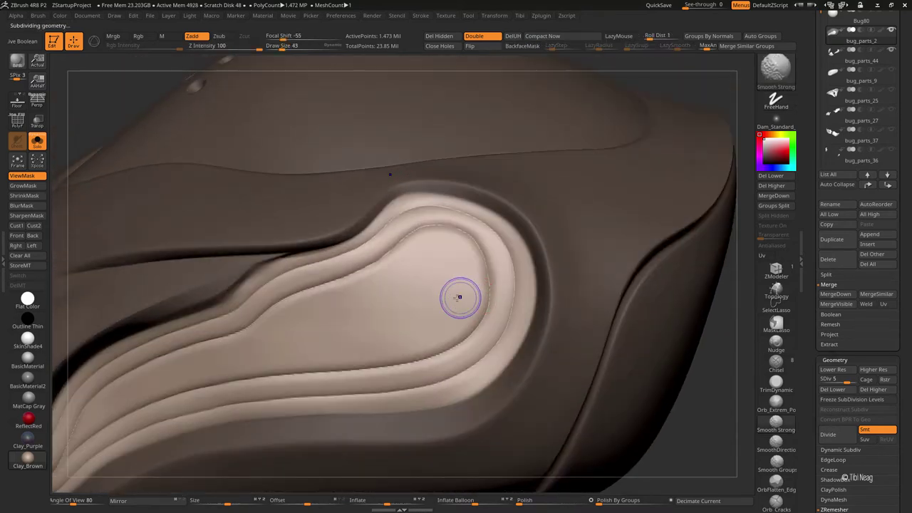
# - Add a sixth subdivision level to the shell, reaching about 5.89 million points
pyautogui.hotkey('shift', 'd')
pyautogui.hotkey('shift', 'd')
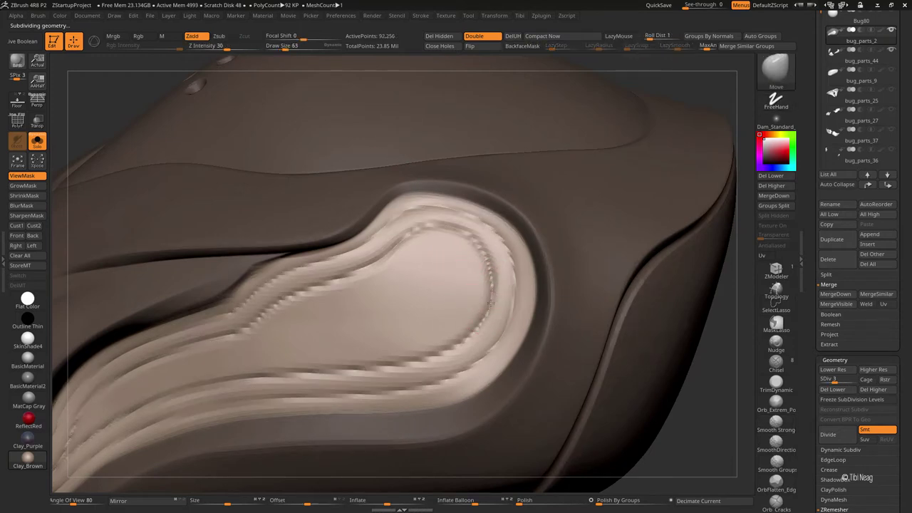
pyautogui.press('d')
pyautogui.press('d')
pyautogui.press('d')
pyautogui.press('b')
pyautogui.press('s')
pyautogui.press('t')
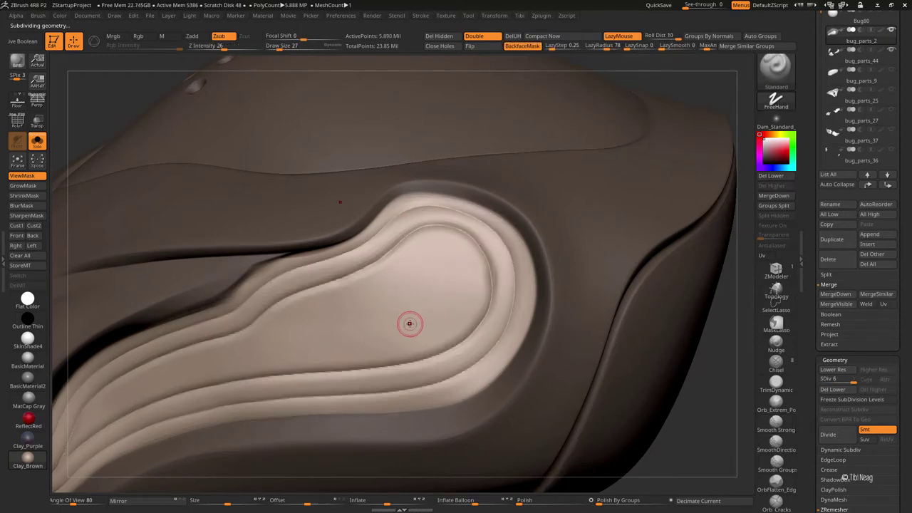
pyautogui.moveTo(410, 324); pyautogui.dragTo(456, 271, button='right')
# - Isolate the head and carve a new groove loop around the panel interior
pyautogui.press('f')
pyautogui.moveTo(463, 235); pyautogui.dragTo(511, 191, button='right')
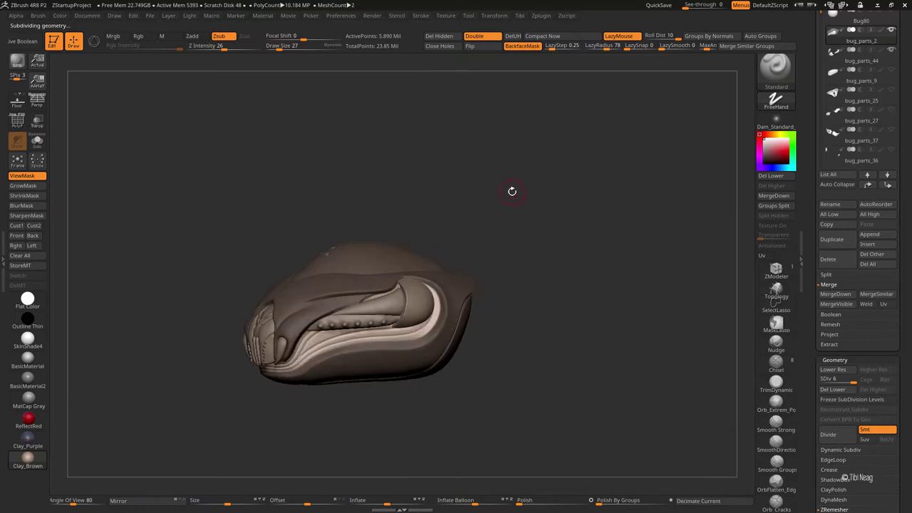
pyautogui.hotkey('ctrl', 'shift', 's')
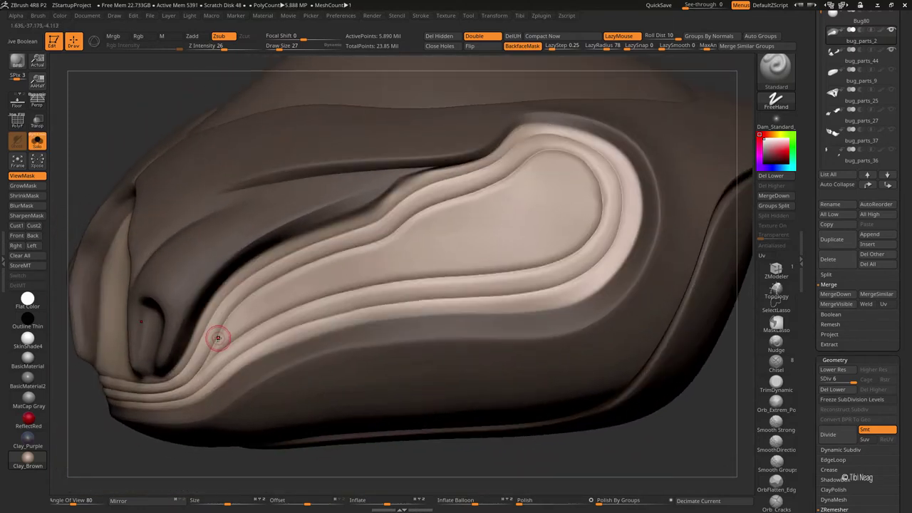
pyautogui.moveTo(337, 273)
pyautogui.mouseDown()
pyautogui.moveTo(367, 261)
pyautogui.moveTo(562, 240)
pyautogui.mouseUp()
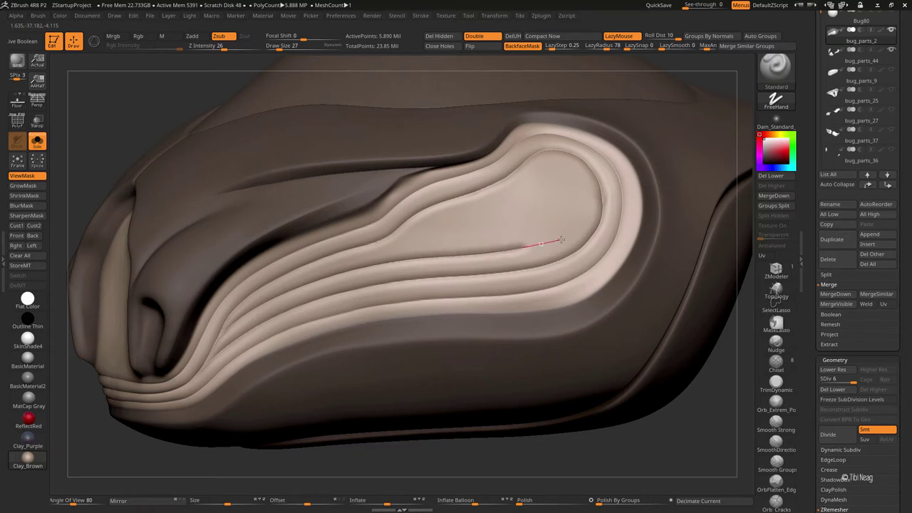
pyautogui.moveTo(596, 200); pyautogui.dragTo(597, 177)
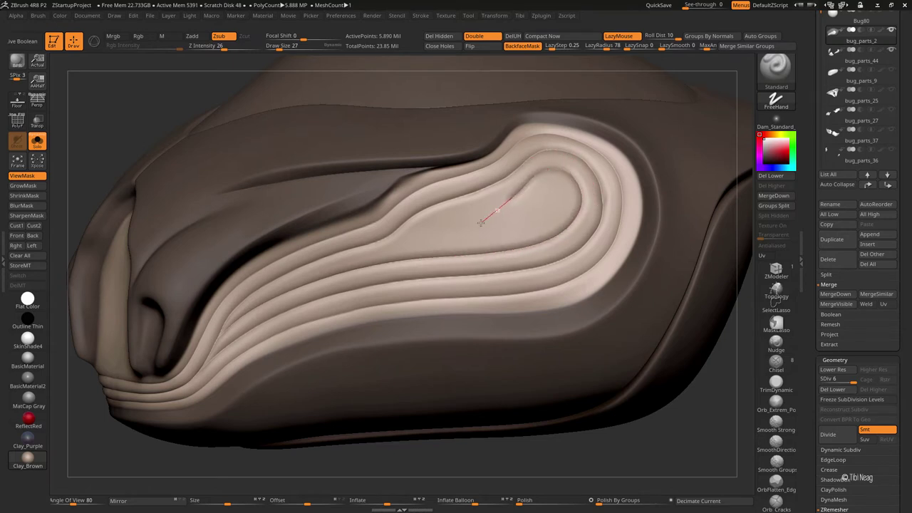
pyautogui.moveTo(481, 222); pyautogui.dragTo(432, 224)
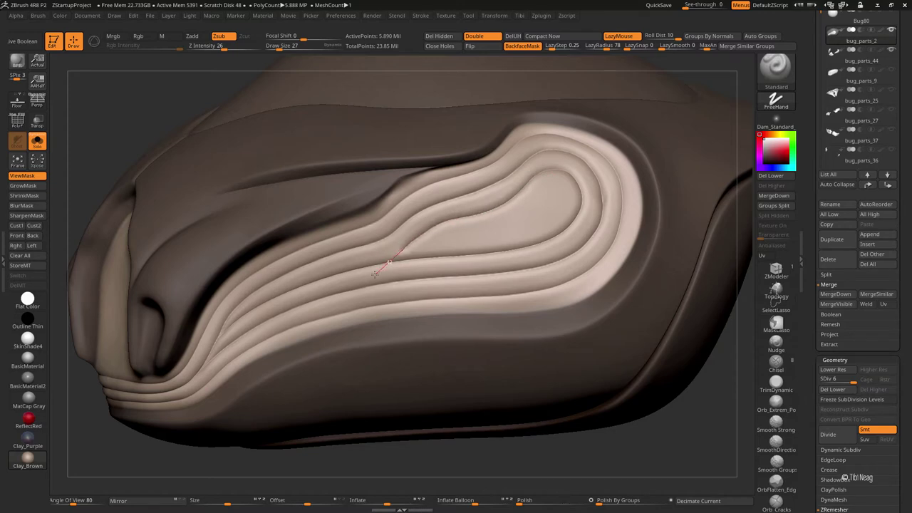
pyautogui.moveTo(354, 274); pyautogui.dragTo(407, 254)
pyautogui.moveTo(407, 254); pyautogui.dragTo(351, 311, button='right')
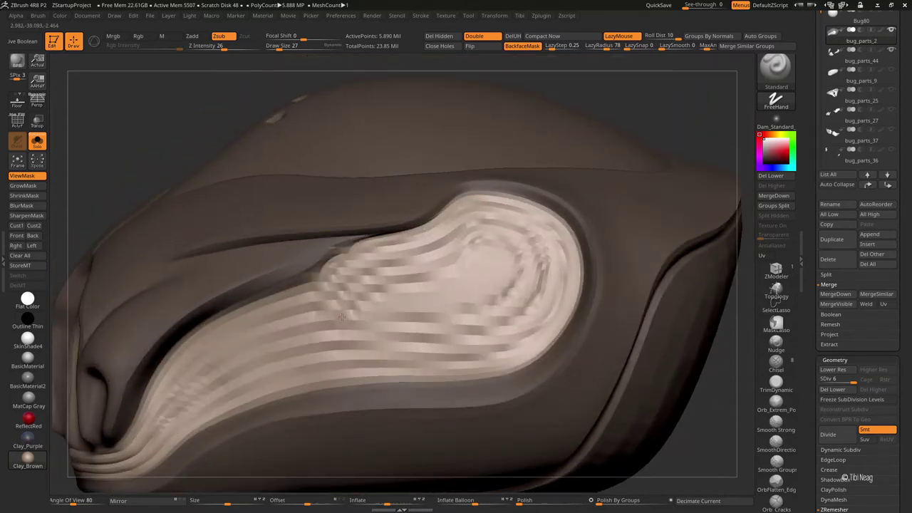
pyautogui.moveTo(393, 302); pyautogui.dragTo(356, 310)
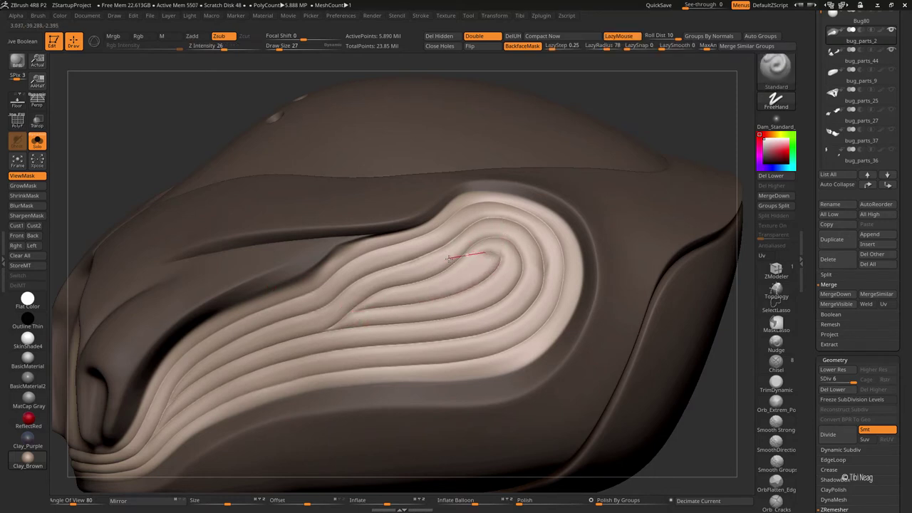
# - Smooth the uneven inner loops, carve the innermost loop, then view the head from the front
pyautogui.keyDown('shift'); pyautogui.moveTo(448, 257); pyautogui.dragTo(349, 312); pyautogui.keyUp('shift')
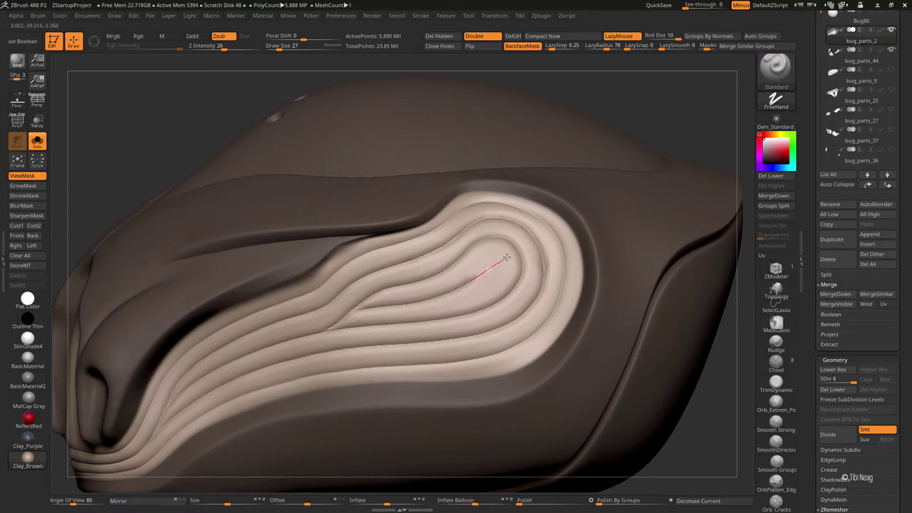
pyautogui.keyDown('alt'); pyautogui.moveTo(417, 285); pyautogui.dragTo(357, 277); pyautogui.keyUp('alt')
pyautogui.press('space')
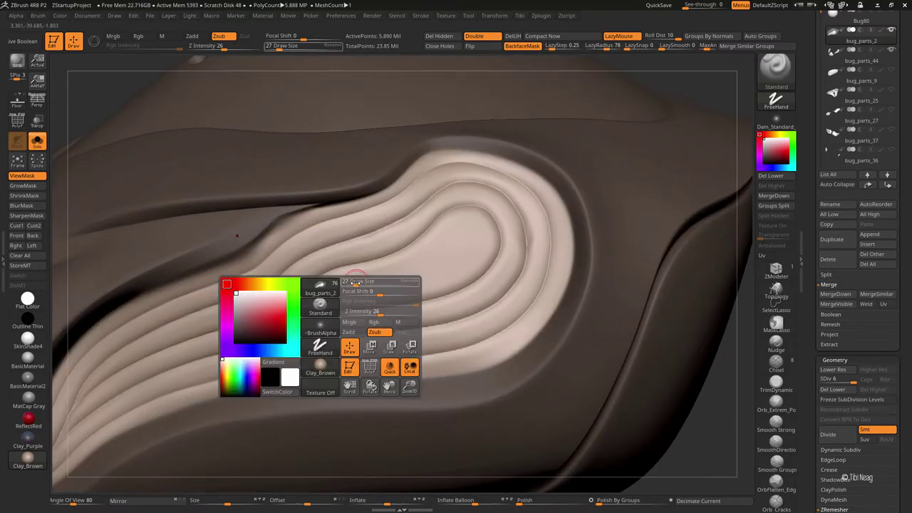
pyautogui.moveTo(340, 288); pyautogui.dragTo(417, 275)
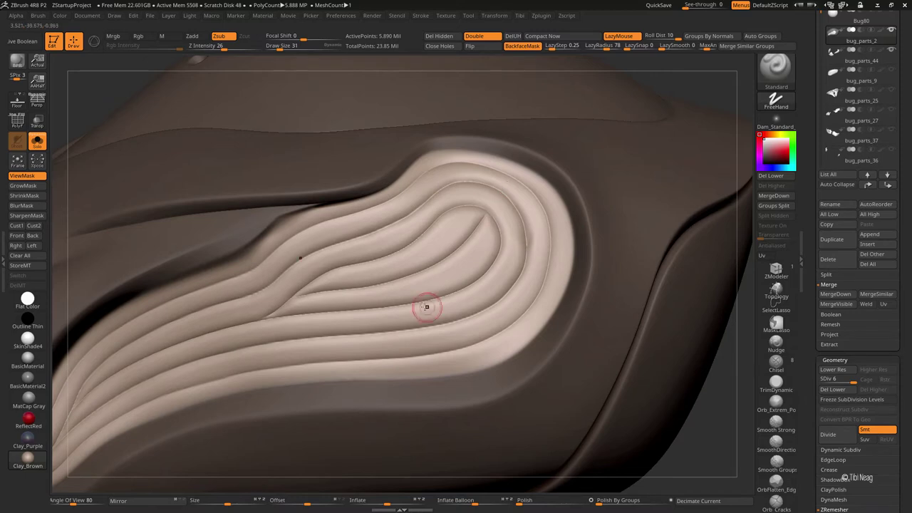
pyautogui.press('f')
pyautogui.moveTo(456, 185); pyautogui.dragTo(546, 149)
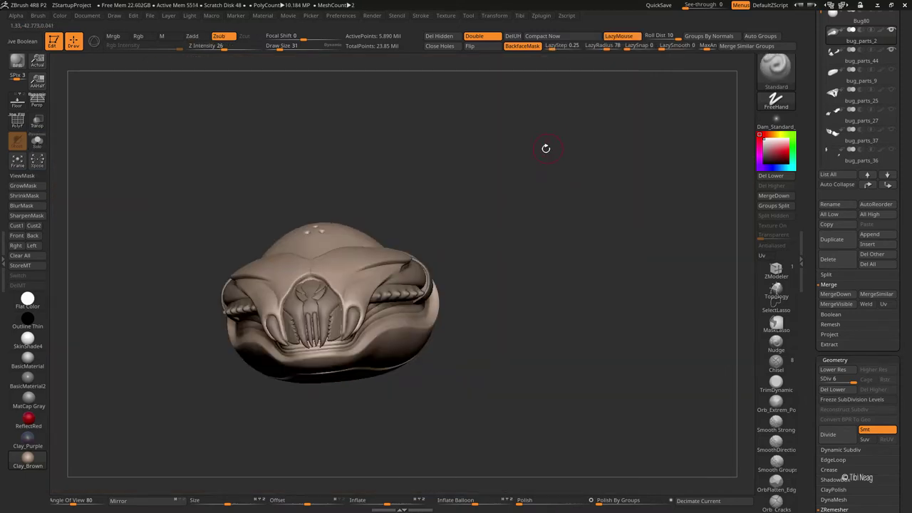
# - Deepen the mirrored side crease and smooth the lower snout and central plate
pyautogui.hotkey('alt', 's')
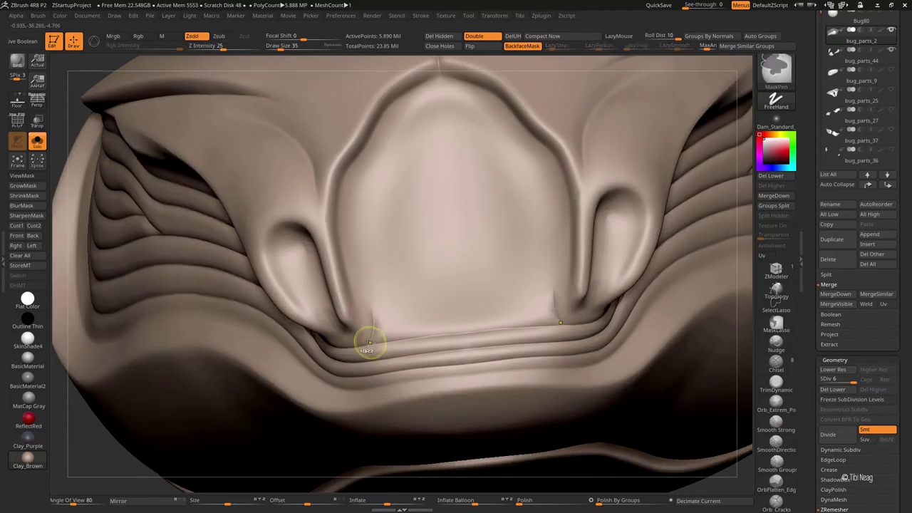
pyautogui.press('[')
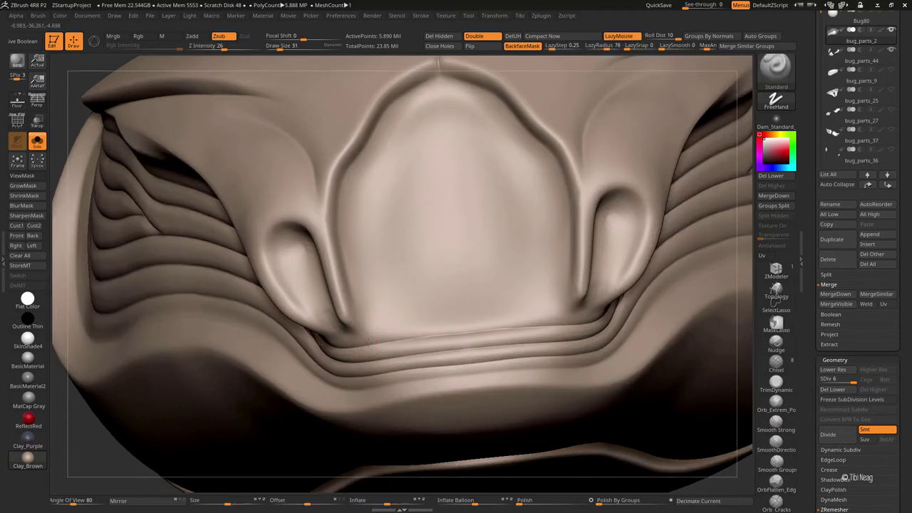
pyautogui.moveTo(352, 263); pyautogui.dragTo(347, 229)
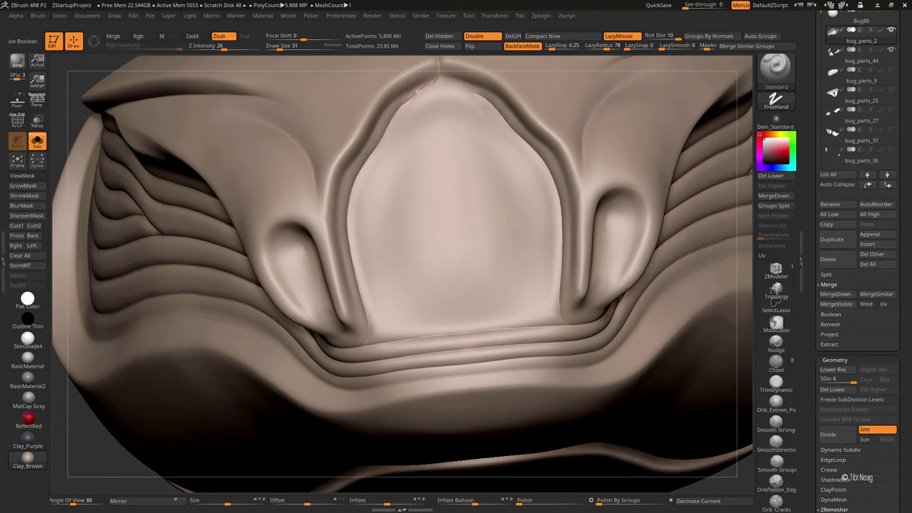
pyautogui.moveTo(455, 85); pyautogui.dragTo(357, 369, button='right')
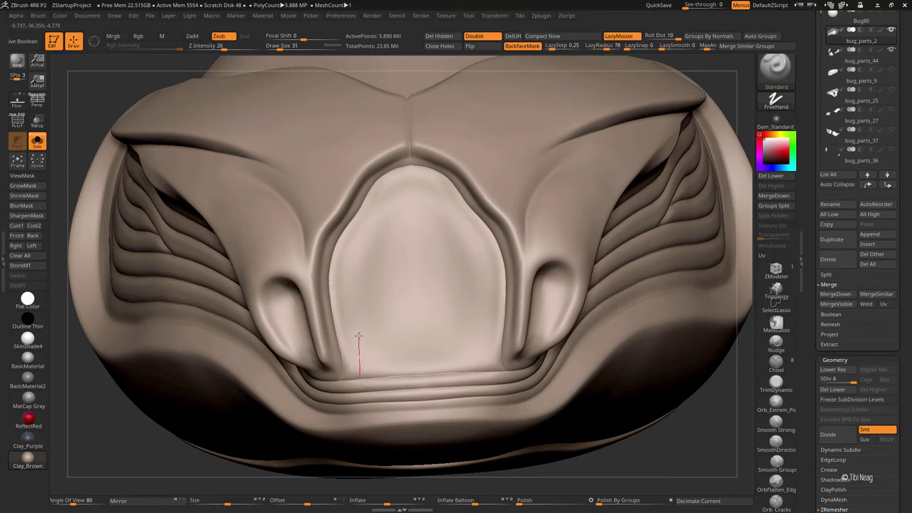
pyautogui.keyDown('shift'); pyautogui.moveTo(349, 294); pyautogui.dragTo(355, 371); pyautogui.keyUp('shift')
pyautogui.keyDown('shift'); pyautogui.moveTo(489, 306); pyautogui.dragTo(361, 377); pyautogui.keyUp('shift')
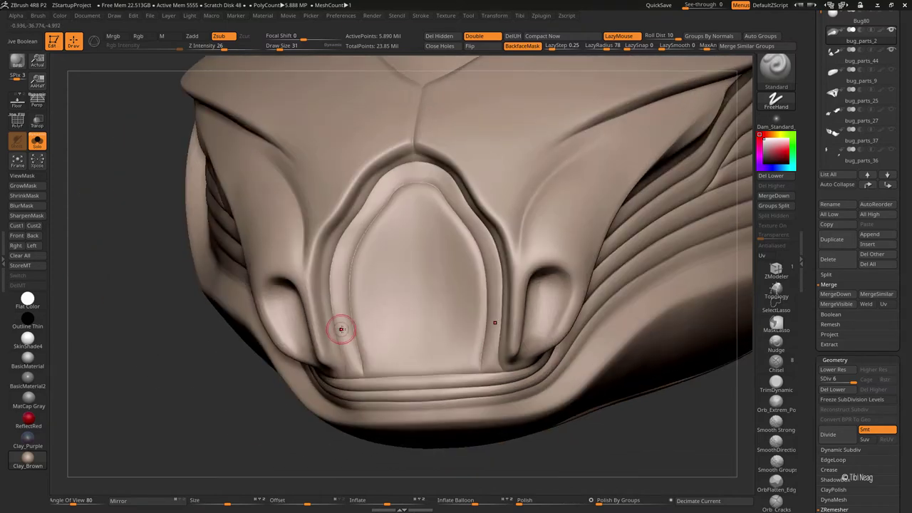
pyautogui.keyDown('shift'); pyautogui.moveTo(342, 326); pyautogui.dragTo(356, 374); pyautogui.keyUp('shift')
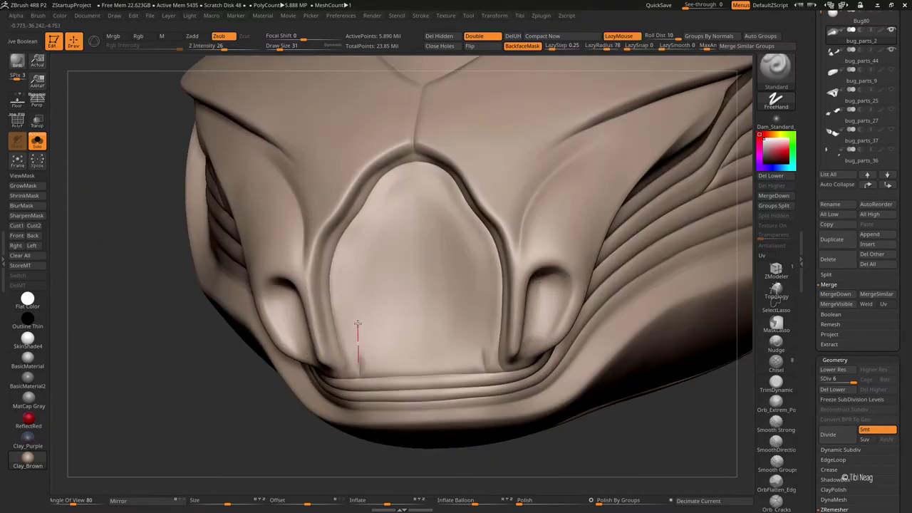
pyautogui.moveTo(357, 324); pyautogui.dragTo(359, 372)
# - Carve nested grooves up the centre plate's edges, then drop to SDiv 5
pyautogui.moveTo(340, 271); pyautogui.dragTo(381, 205)
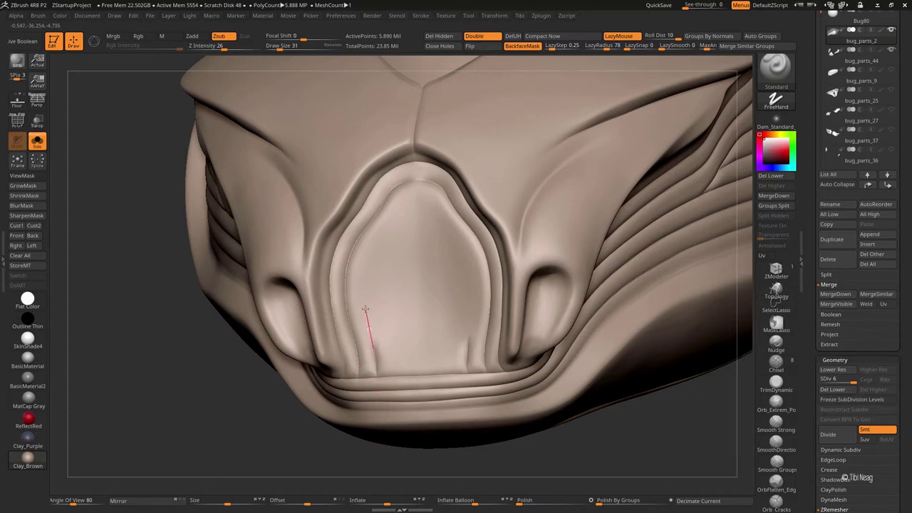
pyautogui.moveTo(365, 308); pyautogui.dragTo(391, 211)
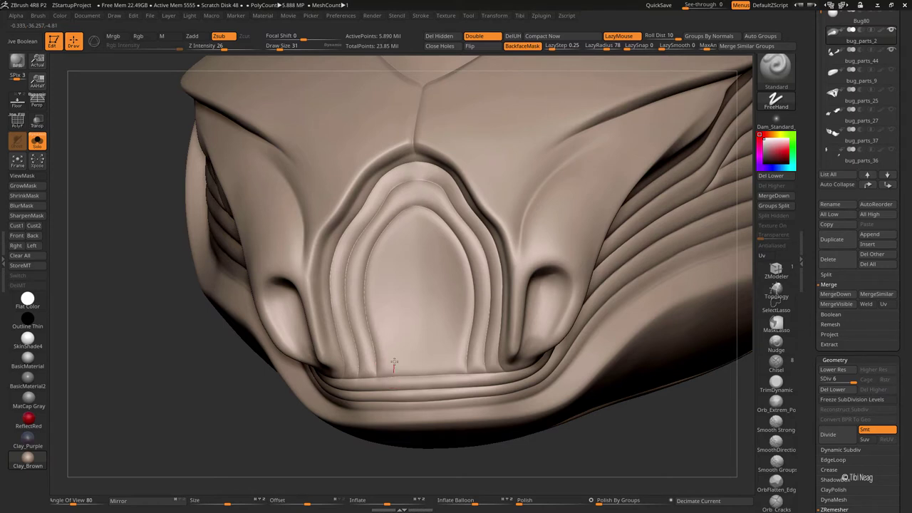
pyautogui.moveTo(394, 322); pyautogui.dragTo(393, 356)
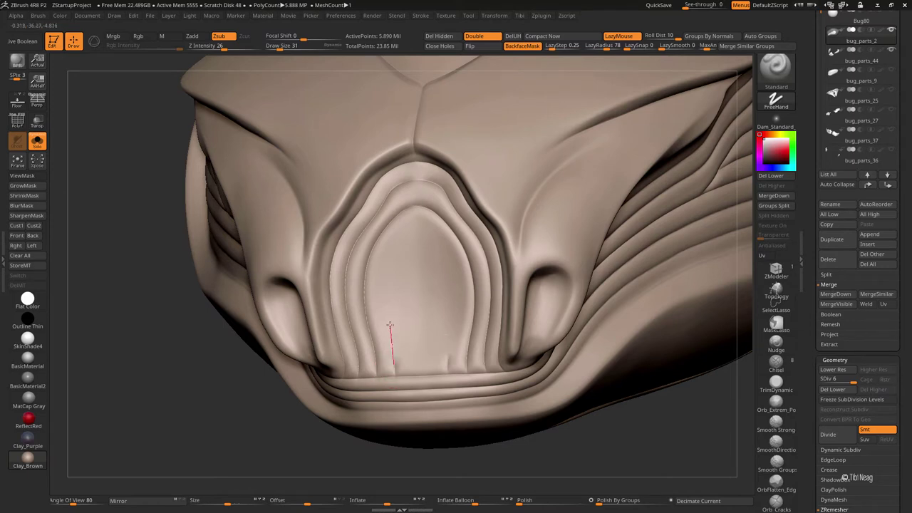
pyautogui.moveTo(378, 282)
pyautogui.mouseDown()
pyautogui.moveTo(382, 253)
pyautogui.moveTo(428, 214)
pyautogui.mouseUp()
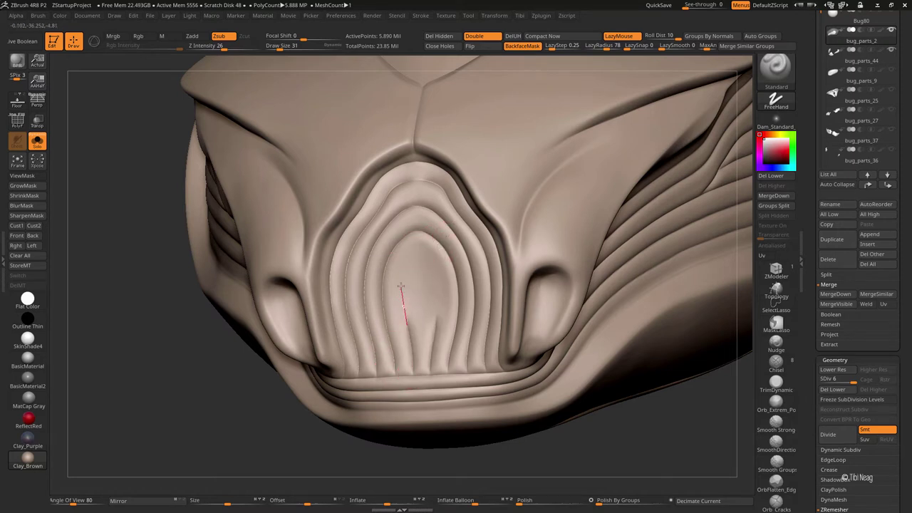
pyautogui.moveTo(401, 285); pyautogui.dragTo(414, 243)
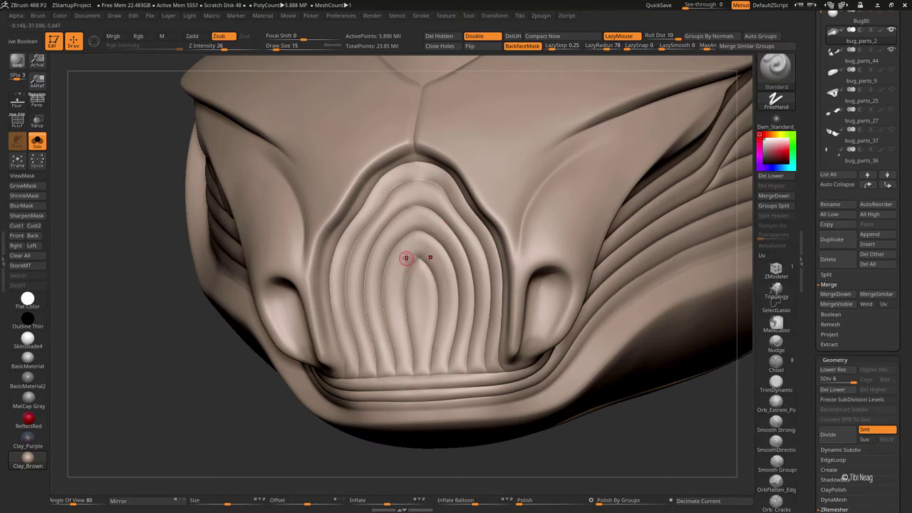
pyautogui.hotkey('shift', 'd')
# - Switch to Inflate with LazyMouse off and smooth the grooves on the centre and side panels
pyautogui.press('b')
pyautogui.press('i')
pyautogui.press('n')
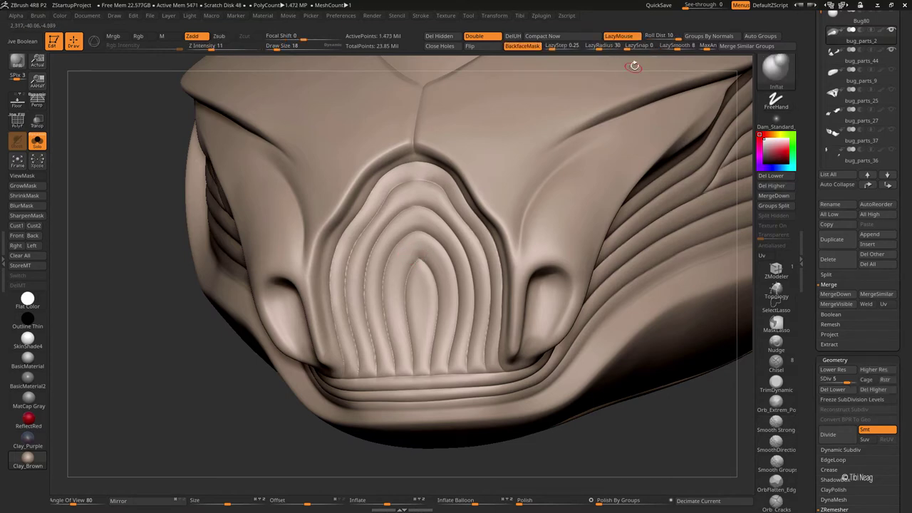
pyautogui.click(619, 36)
pyautogui.moveTo(440, 238)
pyautogui.keyDown('ctrl'); pyautogui.mouseDown(button='right')
pyautogui.moveTo(413, 259)
pyautogui.moveTo(426, 267)
pyautogui.mouseUp(button='right'); pyautogui.keyUp('ctrl')
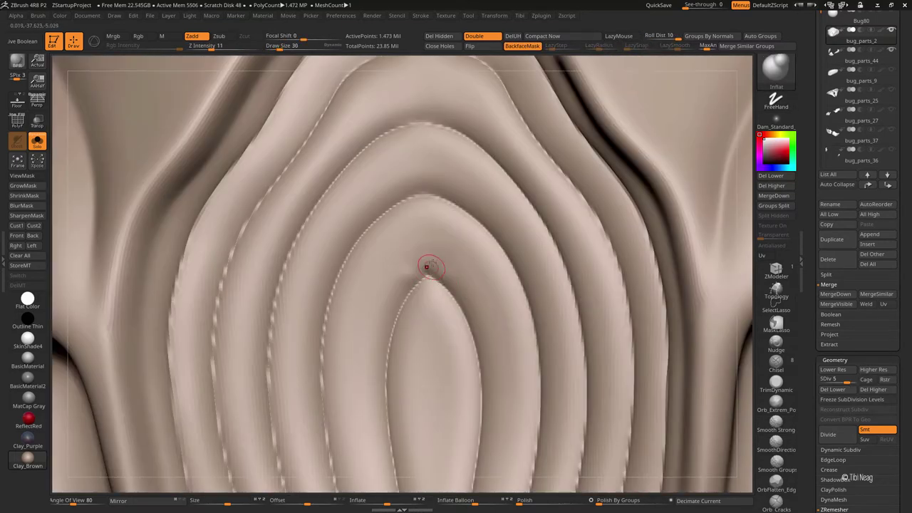
pyautogui.press('shift')
pyautogui.press('f')
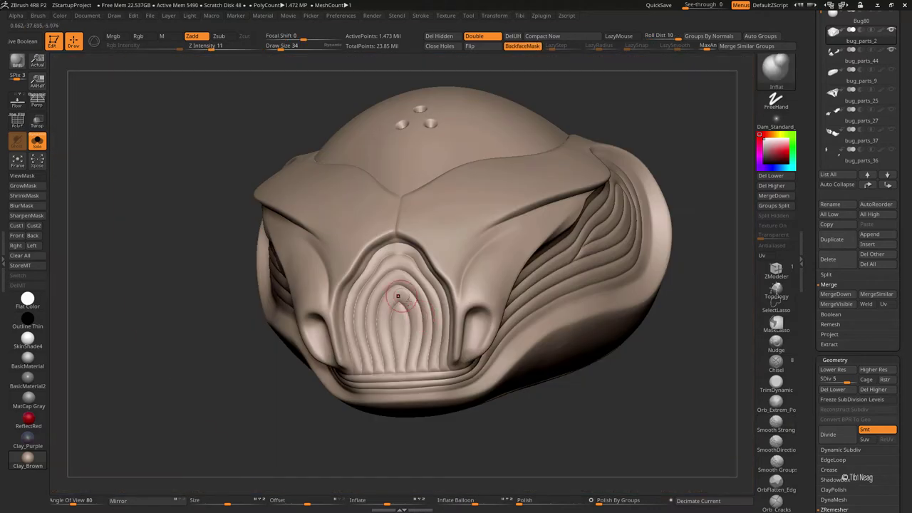
pyautogui.moveTo(428, 235); pyautogui.dragTo(322, 264)
pyautogui.moveTo(303, 309); pyautogui.dragTo(342, 287)
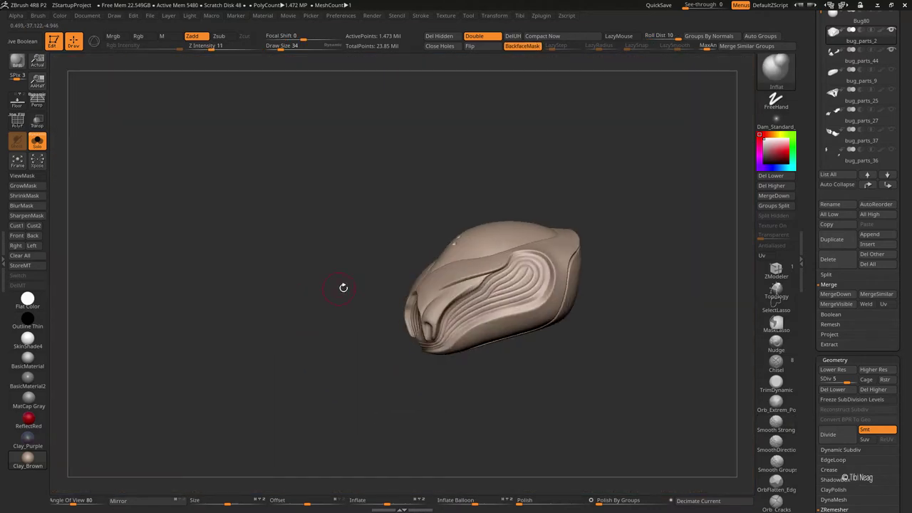
pyautogui.keyDown('ctrl'); pyautogui.moveTo(342, 287); pyautogui.dragTo(406, 338, button='right'); pyautogui.keyUp('ctrl')
pyautogui.moveTo(370, 275)
pyautogui.mouseDown(button='right')
pyautogui.moveTo(259, 336)
pyautogui.moveTo(260, 351)
pyautogui.moveTo(428, 249)
pyautogui.mouseUp(button='right')
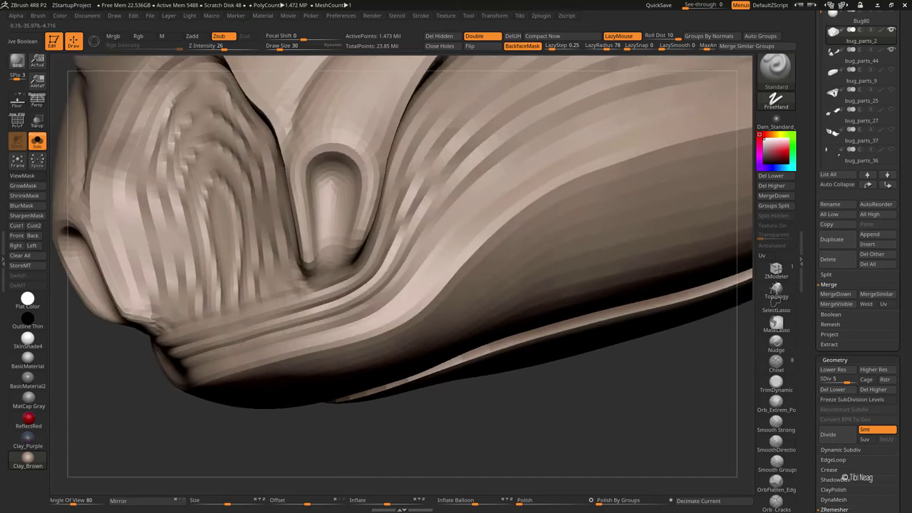
pyautogui.press('f')
# - Mask the head except the grooved panels with ViewMask on
pyautogui.hotkey('ctrl', 'h')
pyautogui.moveTo(689, 143); pyautogui.dragTo(655, 120, button='right')
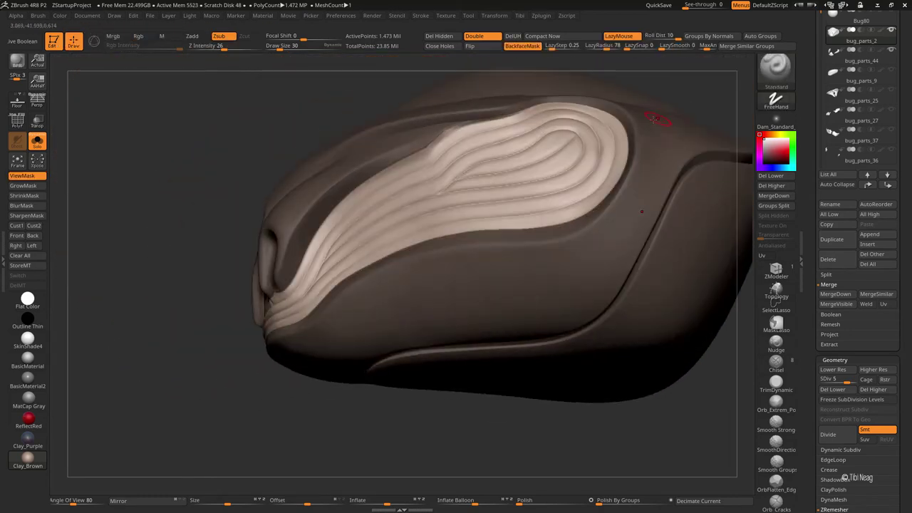
pyautogui.keyDown('ctrl'); pyautogui.moveTo(337, 207); pyautogui.dragTo(414, 321, button='right'); pyautogui.keyUp('ctrl')
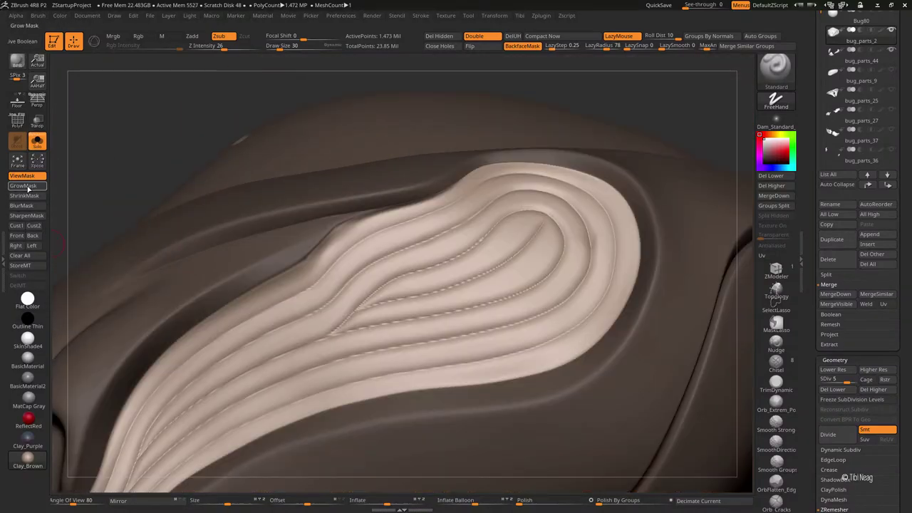
# - Grow the mask and erase it with MaskPen along the arch top and edges, using lazy stroke
pyautogui.click(27, 186)
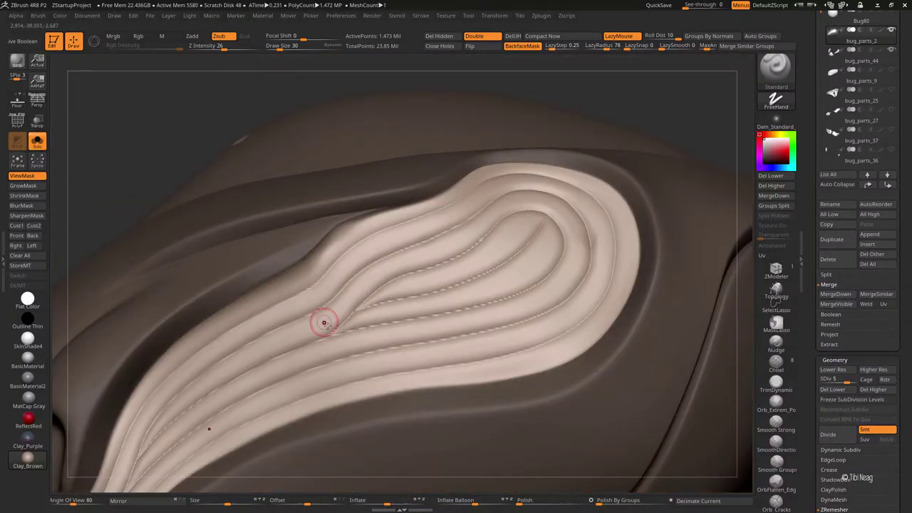
pyautogui.moveTo(320, 320); pyautogui.dragTo(431, 219, button='right')
pyautogui.moveTo(476, 200)
pyautogui.mouseDown(button='right')
pyautogui.moveTo(444, 220)
pyautogui.moveTo(373, 231)
pyautogui.moveTo(294, 165)
pyautogui.mouseUp(button='right')
pyautogui.moveTo(294, 166)
pyautogui.keyDown('ctrl'); pyautogui.mouseDown()
pyautogui.moveTo(316, 178)
pyautogui.moveTo(306, 169)
pyautogui.moveTo(319, 163)
pyautogui.moveTo(369, 186)
pyautogui.moveTo(337, 174)
pyautogui.mouseUp(); pyautogui.keyUp('ctrl')
pyautogui.click(629, 36)
pyautogui.keyDown('ctrl'); pyautogui.keyDown('alt'); pyautogui.moveTo(407, 215); pyautogui.dragTo(396, 226); pyautogui.keyUp('alt'); pyautogui.keyUp('ctrl')
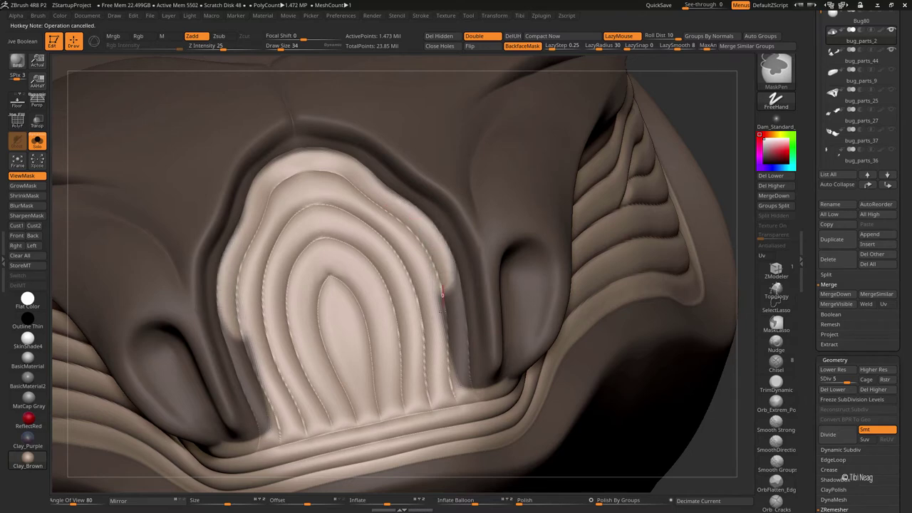
pyautogui.keyDown('ctrl'); pyautogui.keyDown('alt'); pyautogui.moveTo(450, 305); pyautogui.dragTo(463, 399); pyautogui.keyUp('alt'); pyautogui.keyUp('ctrl')
pyautogui.moveTo(342, 198)
pyautogui.keyDown('alt'); pyautogui.mouseDown(button='right')
pyautogui.moveTo(314, 201)
pyautogui.moveTo(308, 145)
pyautogui.mouseUp(button='right'); pyautogui.keyUp('alt')
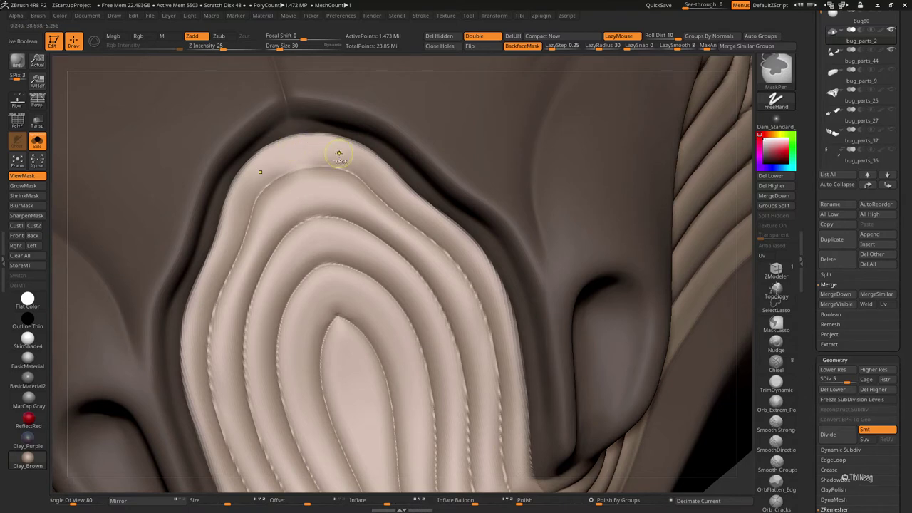
# - Refine the mask along the crease, adding a small masked patch from the side
pyautogui.moveTo(338, 154)
pyautogui.keyDown('ctrl'); pyautogui.mouseDown(button='right')
pyautogui.moveTo(356, 213)
pyautogui.moveTo(376, 230)
pyautogui.moveTo(377, 193)
pyautogui.moveTo(385, 266)
pyautogui.moveTo(361, 291)
pyautogui.moveTo(326, 301)
pyautogui.moveTo(350, 289)
pyautogui.mouseUp(button='right'); pyautogui.keyUp('ctrl')
pyautogui.press('alt')
pyautogui.keyDown('ctrl'); pyautogui.moveTo(349, 288); pyautogui.dragTo(379, 296); pyautogui.keyUp('ctrl')
pyautogui.moveTo(413, 281)
pyautogui.mouseDown(button='right')
pyautogui.moveTo(378, 290)
pyautogui.moveTo(396, 273)
pyautogui.mouseUp(button='right')
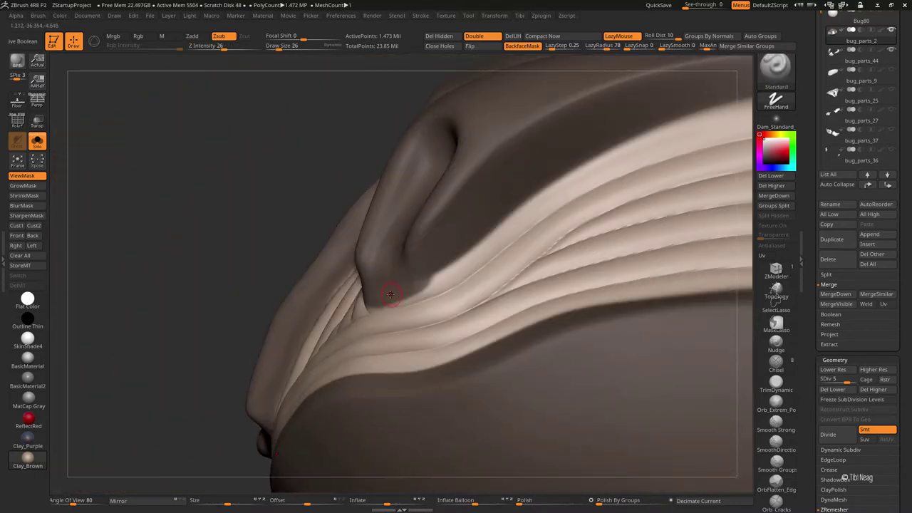
pyautogui.press('ctrl')
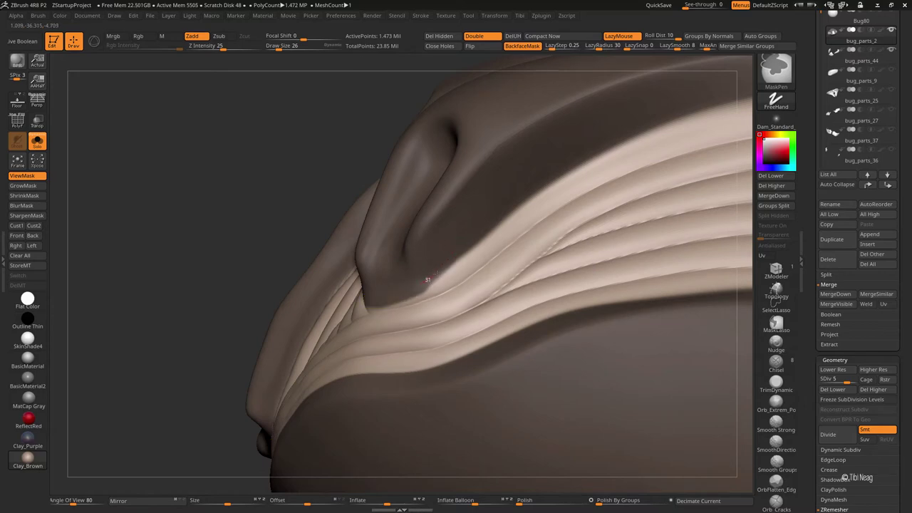
pyautogui.moveTo(376, 305); pyautogui.dragTo(342, 312, button='right')
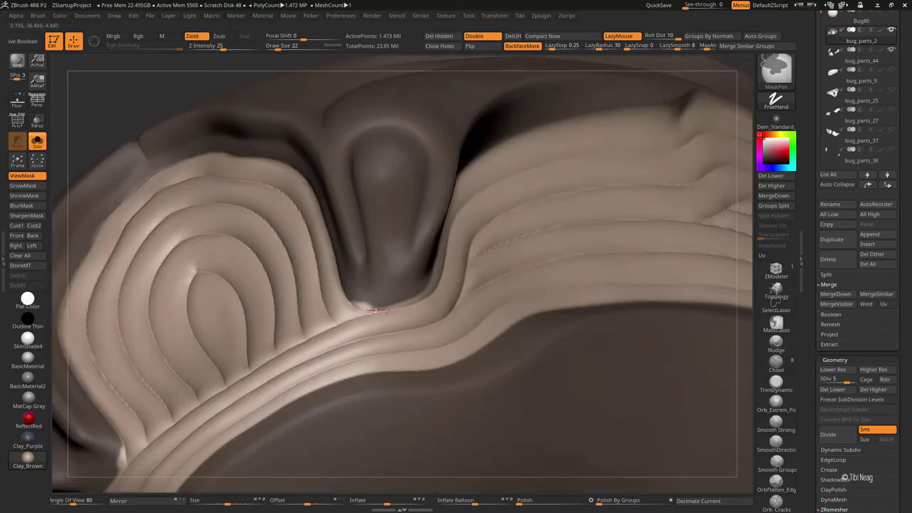
pyautogui.moveTo(420, 292); pyautogui.dragTo(391, 306, button='right')
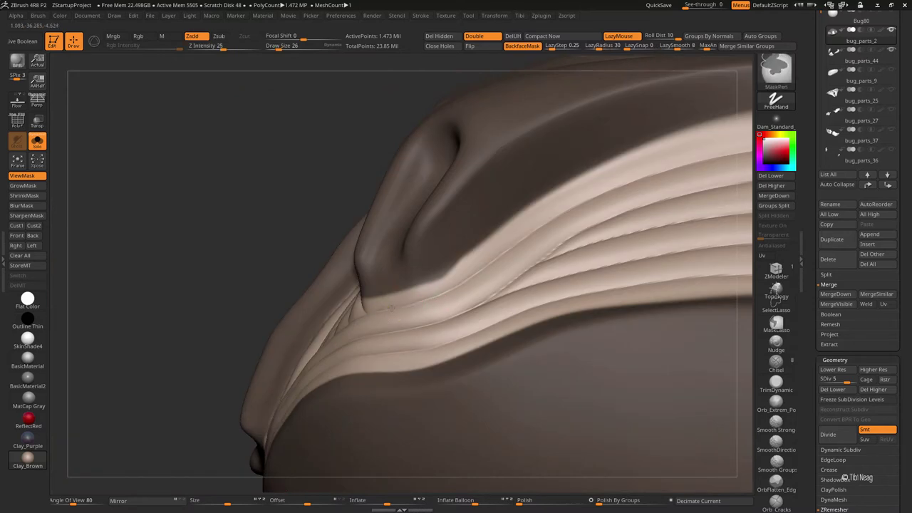
pyautogui.keyDown('alt'); pyautogui.moveTo(452, 271); pyautogui.dragTo(295, 199, button='right'); pyautogui.keyUp('alt')
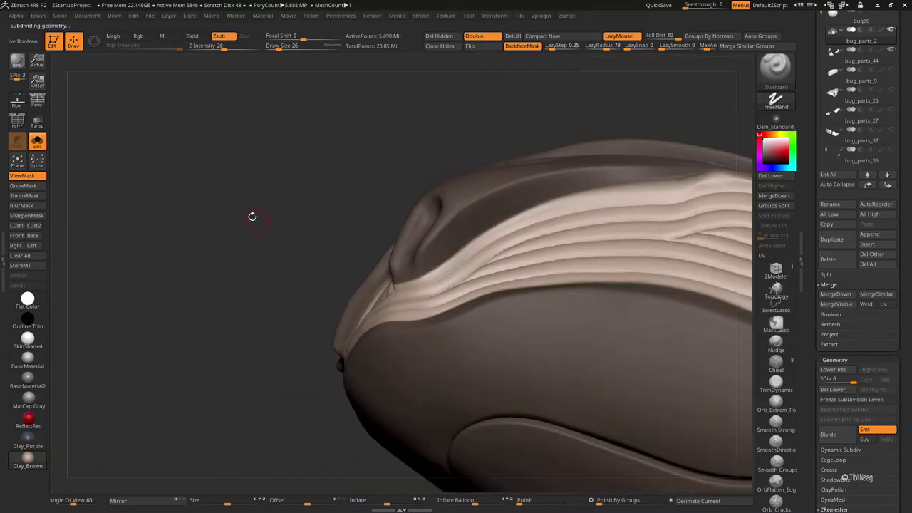
# - Subdivide the head to SDiv 6, quick-save the project, and select bug_parts_2
pyautogui.hotkey('ctrl', 'd')
pyautogui.moveTo(239, 194); pyautogui.dragTo(51, 176, button='right')
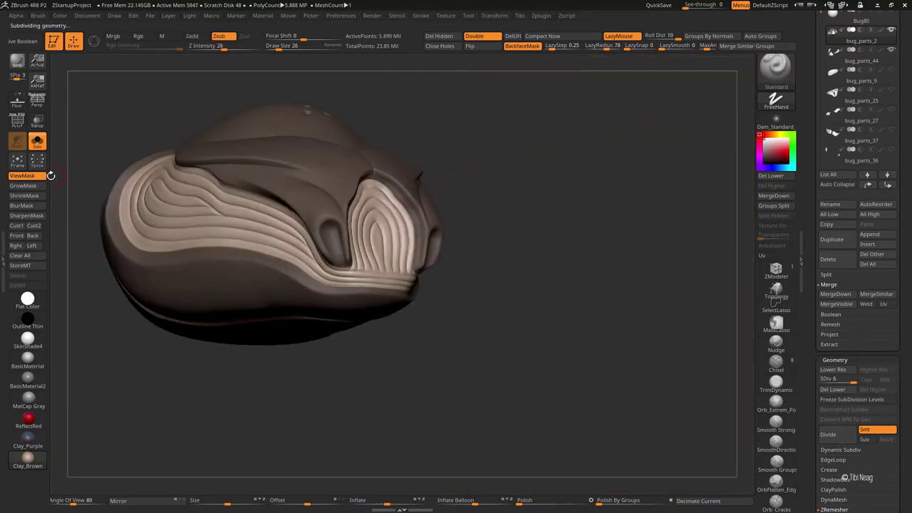
pyautogui.moveTo(560, 198); pyautogui.dragTo(292, 242, button='right')
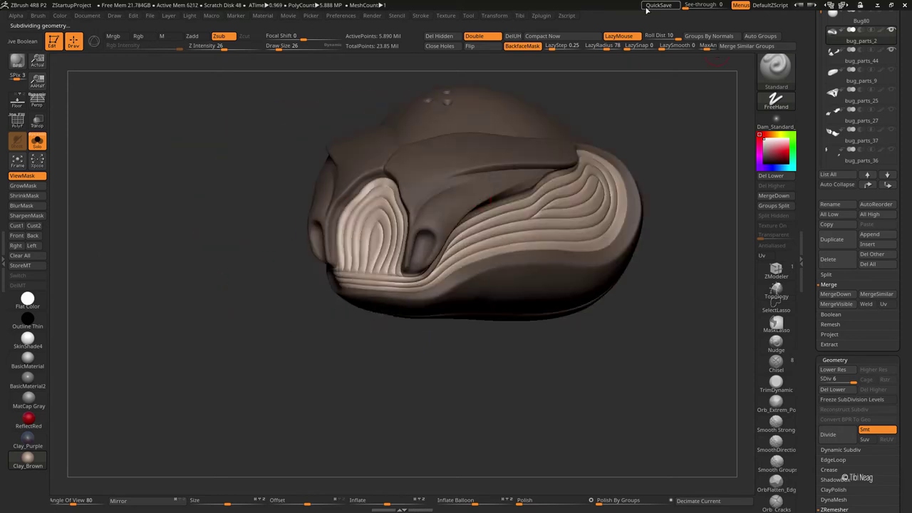
pyautogui.click(648, 6)
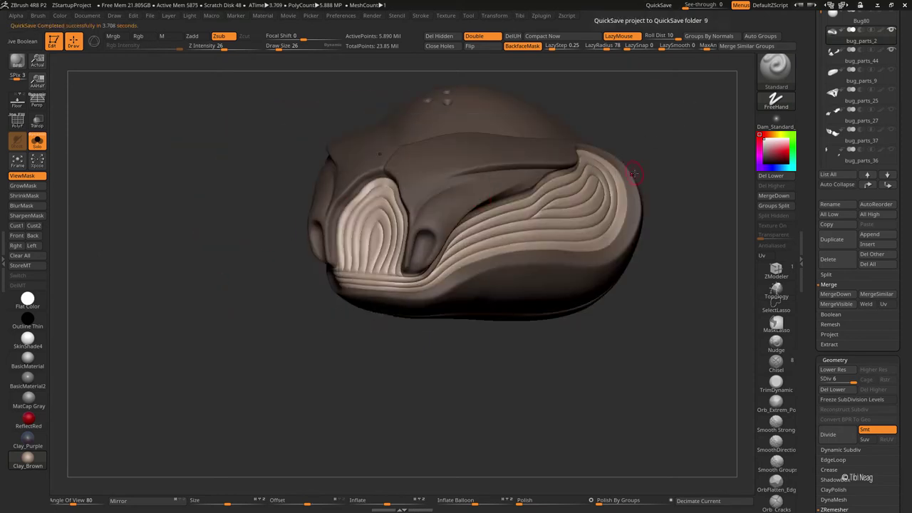
pyautogui.scroll(5, 854, 142)
pyautogui.click(858, 202)
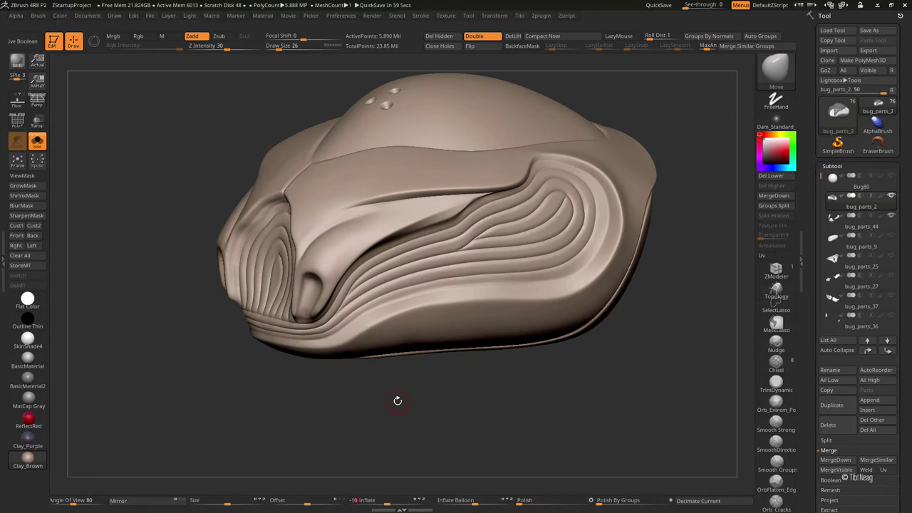
# - Open Tool > Deformation to push in the unmasked grooves, checking the mask and head from the front
pyautogui.keyDown('ctrl'); pyautogui.moveTo(447, 301); pyautogui.dragTo(394, 406, button='right'); pyautogui.keyUp('ctrl')
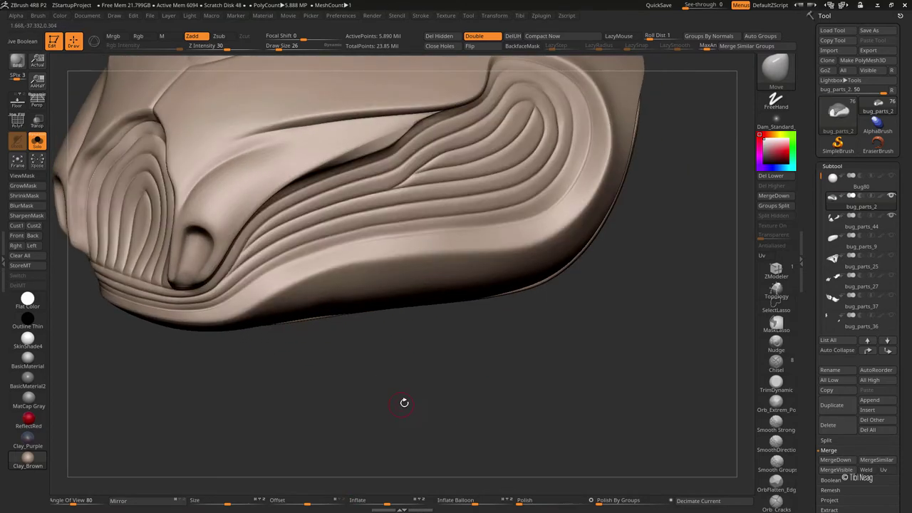
pyautogui.click(840, 385)
pyautogui.click(839, 390)
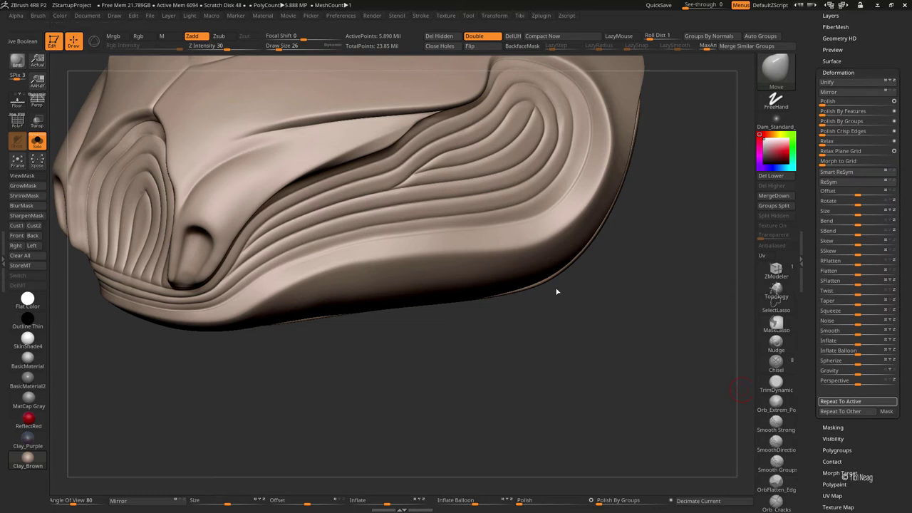
pyautogui.hotkey('ctrl', 'h')
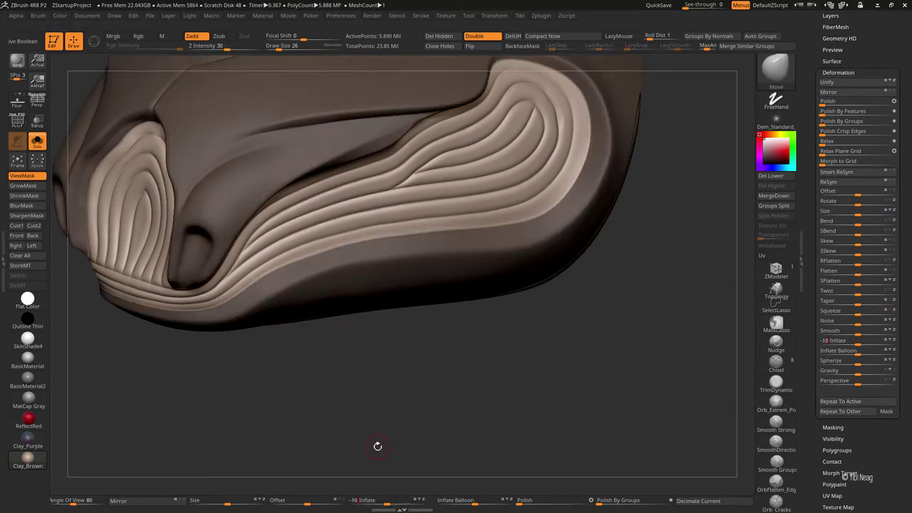
pyautogui.hotkey('ctrl', 'h')
pyautogui.moveTo(377, 446); pyautogui.dragTo(331, 420)
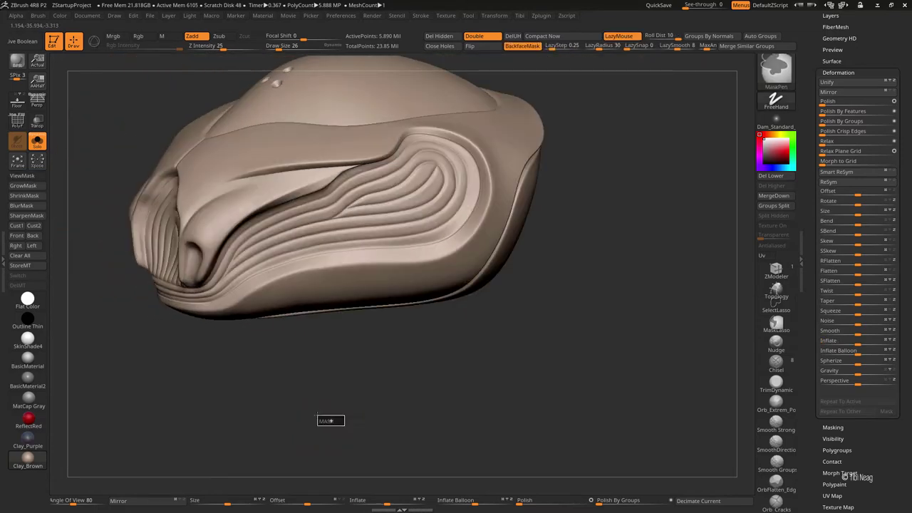
pyautogui.moveTo(285, 387); pyautogui.dragTo(342, 363)
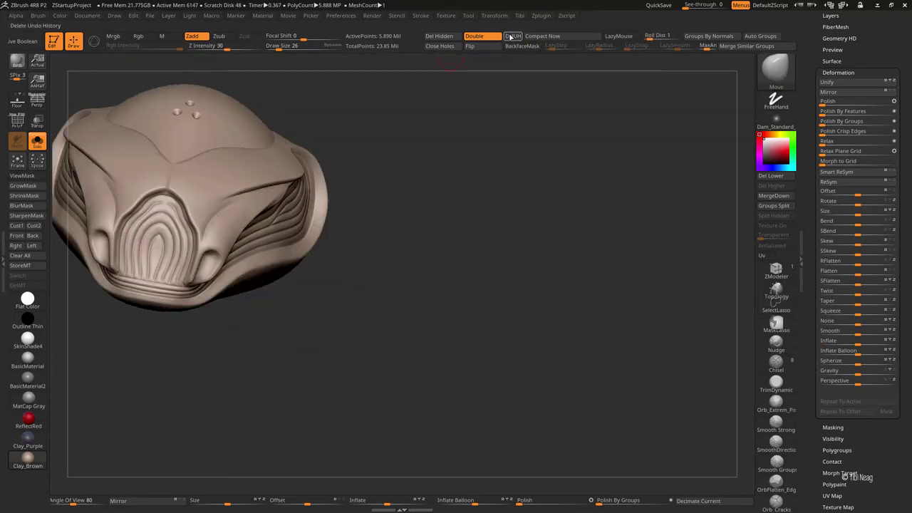
pyautogui.moveTo(442, 173)
pyautogui.mouseDown()
pyautogui.moveTo(451, 187)
pyautogui.moveTo(529, 218)
pyautogui.moveTo(518, 368)
pyautogui.moveTo(492, 368)
pyautogui.moveTo(531, 356)
pyautogui.moveTo(532, 392)
pyautogui.moveTo(553, 409)
pyautogui.moveTo(620, 420)
pyautogui.moveTo(487, 340)
pyautogui.mouseUp()
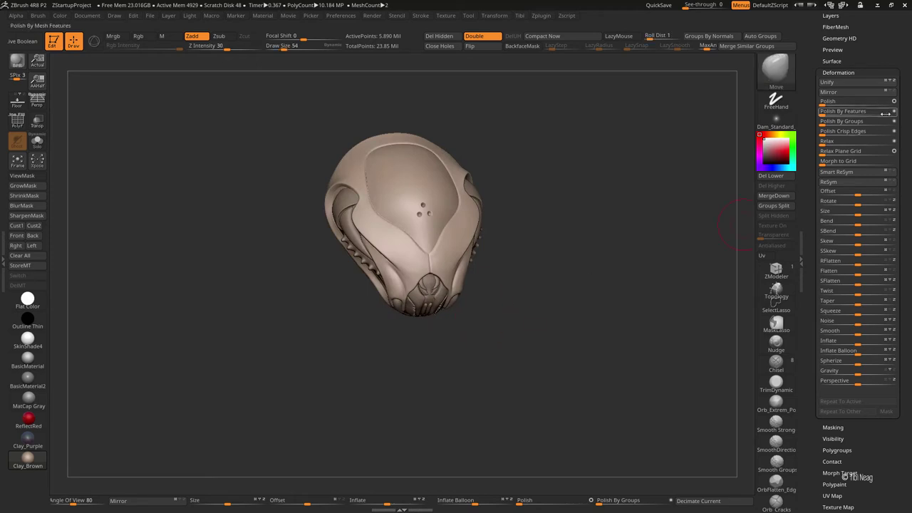
# - Unhide the bug_parts_9 base plate, select it, and turn on PolyF
pyautogui.click(832, 166)
pyautogui.click(890, 215)
pyautogui.moveTo(596, 323); pyautogui.dragTo(569, 333)
pyautogui.keyDown('alt'); pyautogui.click(524, 324); pyautogui.keyUp('alt')
pyautogui.hotkey('shift', 'f')
# - Move the plate's rim edge, hide the outer rim, and invert visibility under Solo to isolate it
pyautogui.moveTo(525, 301); pyautogui.dragTo(529, 265)
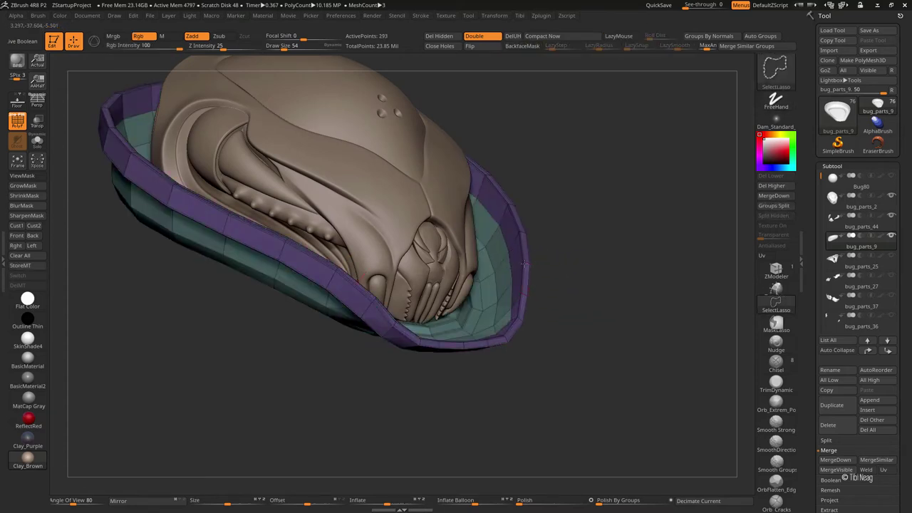
pyautogui.keyDown('ctrl'); pyautogui.keyDown('alt'); pyautogui.keyDown('shift'); pyautogui.click(525, 270); pyautogui.keyUp('shift'); pyautogui.keyUp('alt'); pyautogui.keyUp('ctrl')
pyautogui.moveTo(570, 301); pyautogui.dragTo(494, 315)
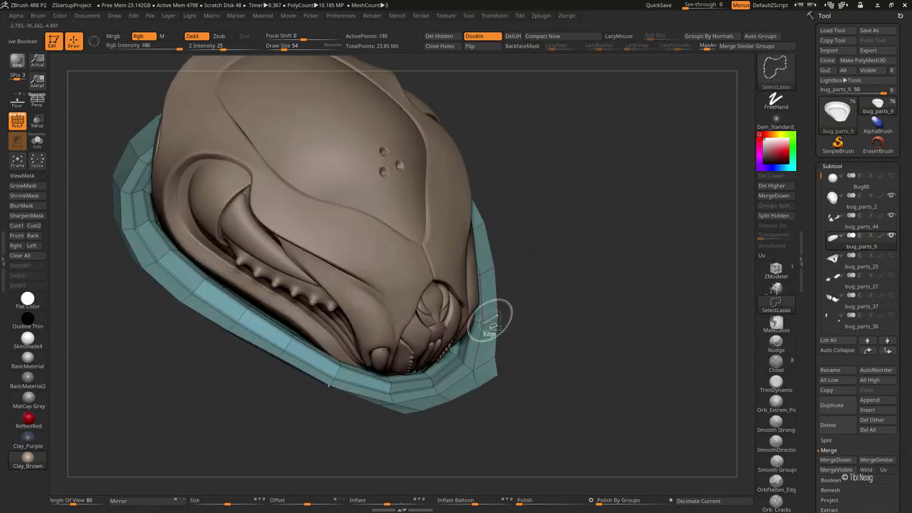
pyautogui.hotkey('alt', 's')
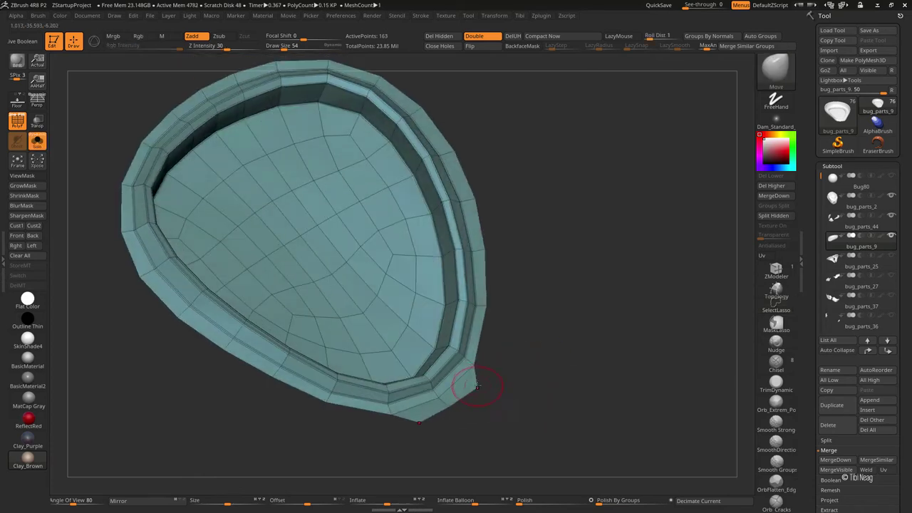
pyautogui.moveTo(411, 430)
pyautogui.mouseDown()
pyautogui.moveTo(567, 404)
pyautogui.moveTo(600, 319)
pyautogui.moveTo(598, 252)
pyautogui.moveTo(578, 210)
pyautogui.moveTo(560, 361)
pyautogui.moveTo(480, 386)
pyautogui.moveTo(364, 383)
pyautogui.moveTo(328, 237)
pyautogui.moveTo(338, 273)
pyautogui.mouseUp()
pyautogui.hotkey('alt', 's')
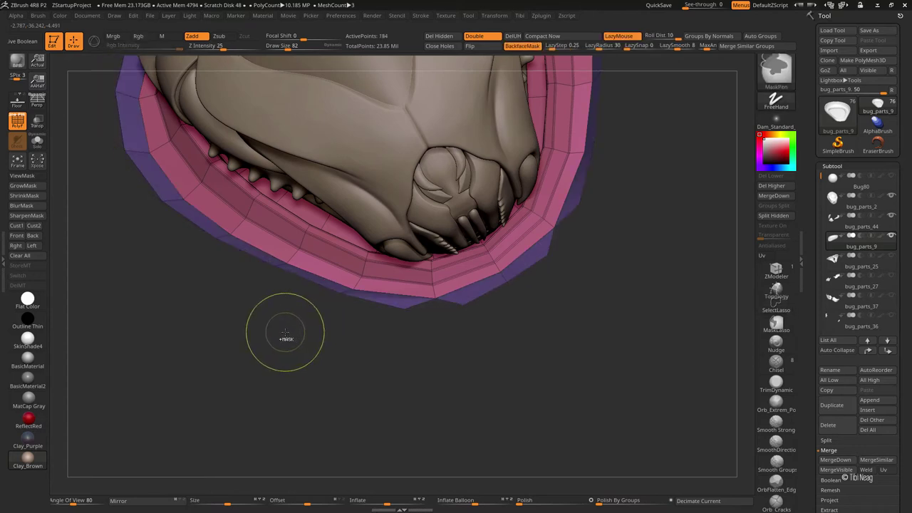
# - Reshape the pink rim, switch to Move Topological, and enable ViewMask
pyautogui.moveTo(285, 336); pyautogui.dragTo(314, 255)
pyautogui.press('b')
pyautogui.press('m')
pyautogui.press('t')
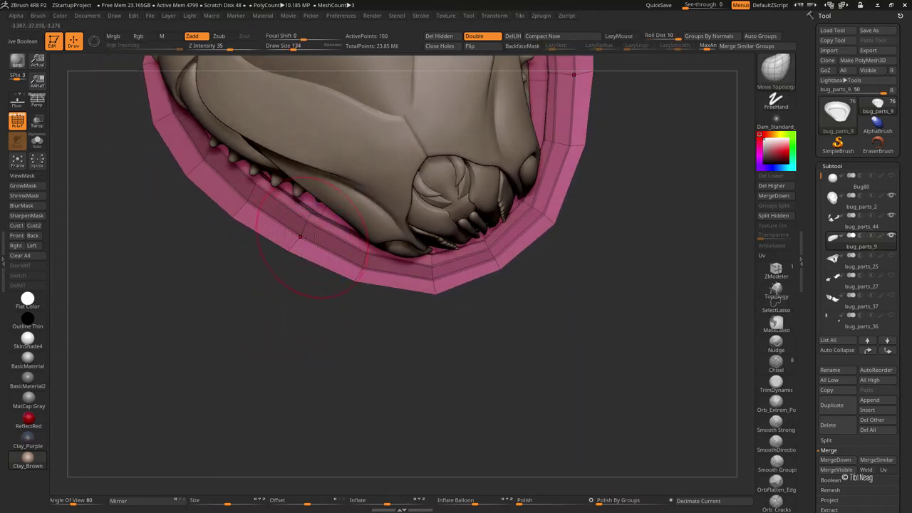
pyautogui.scroll(-10, 855, 285)
pyautogui.click(833, 272)
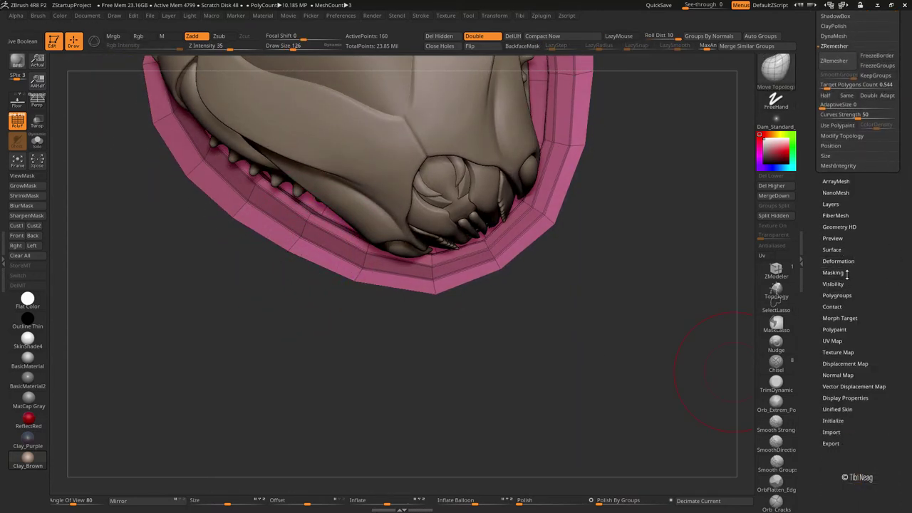
pyautogui.click(832, 282)
# - Run Geometry > Panel Loops to give the rim edge thickness
pyautogui.moveTo(343, 202); pyautogui.dragTo(320, 240, button='right')
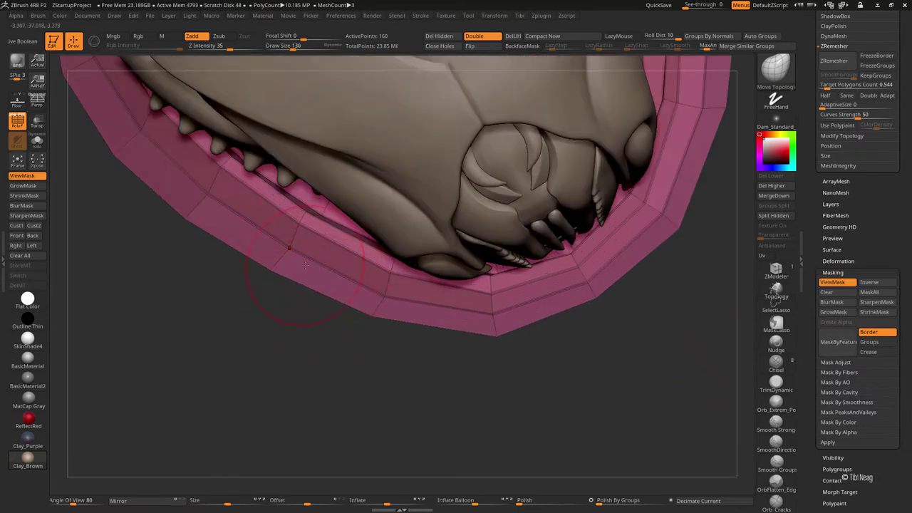
pyautogui.press('space')
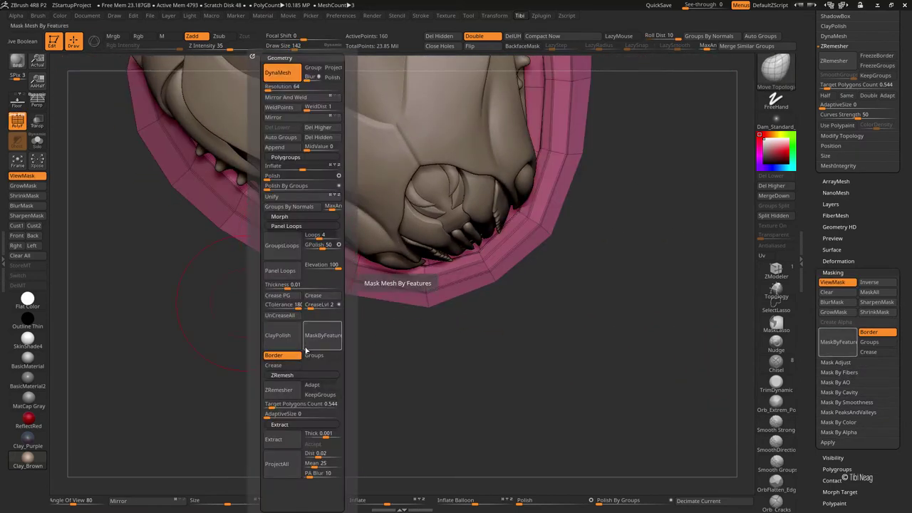
pyautogui.click(276, 262)
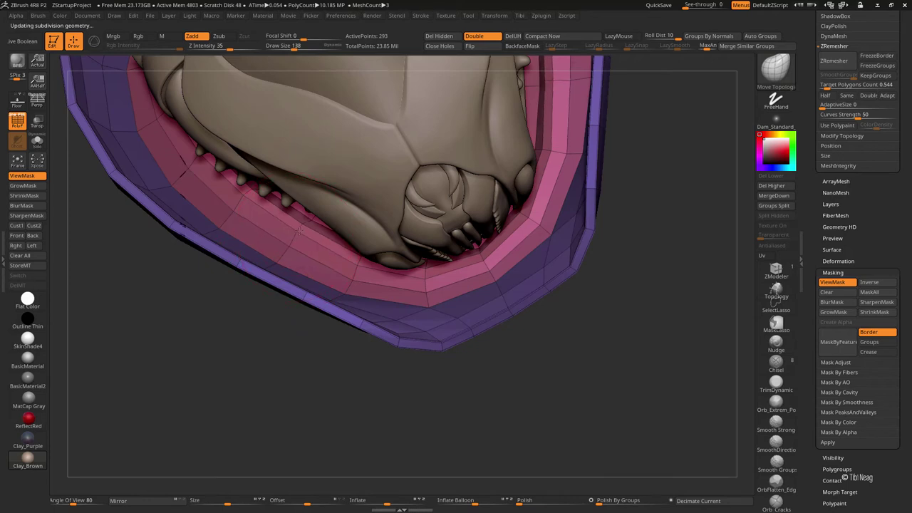
pyautogui.moveTo(263, 254); pyautogui.dragTo(273, 205, button='right')
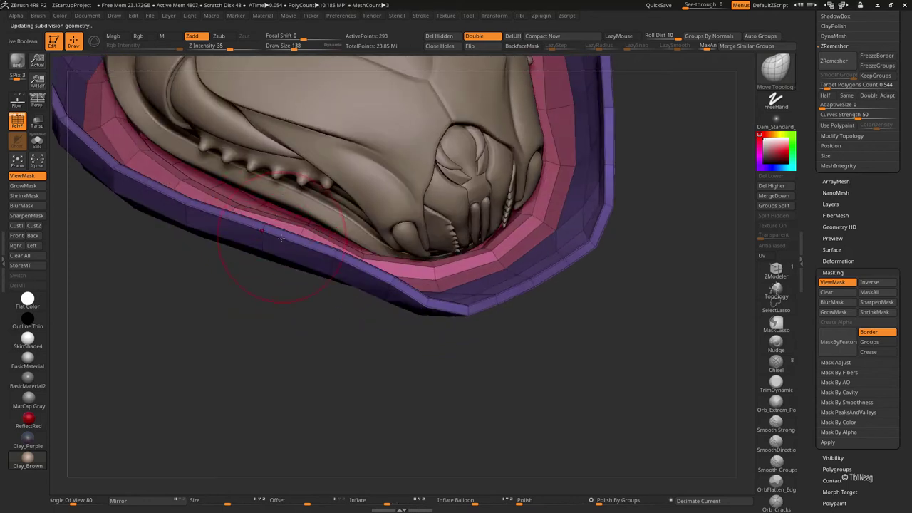
# - Hide and show the pink and purple polygroups to check the new border, leaving only pink visible
pyautogui.keyDown('ctrl'); pyautogui.keyDown('shift'); pyautogui.click(423, 311); pyautogui.keyUp('shift'); pyautogui.keyUp('ctrl')
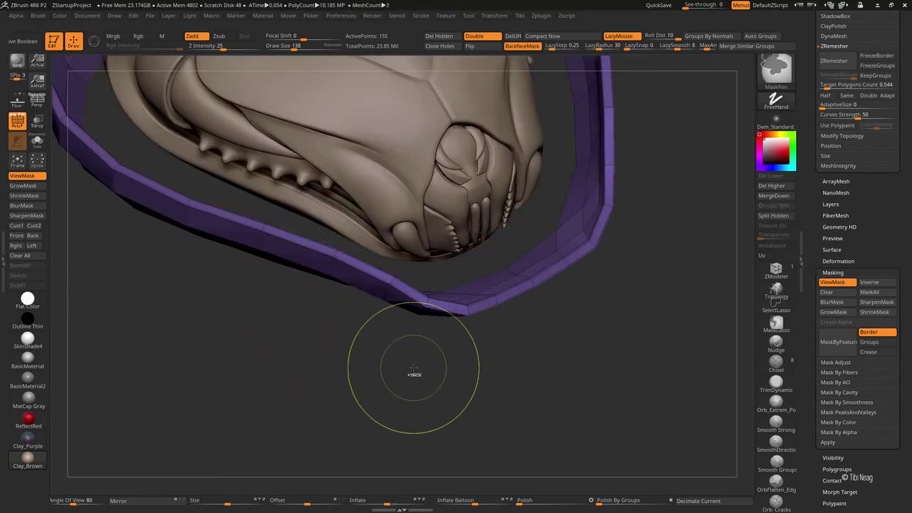
pyautogui.keyDown('ctrl'); pyautogui.keyDown('shift'); pyautogui.click(383, 374); pyautogui.keyUp('shift'); pyautogui.keyUp('ctrl')
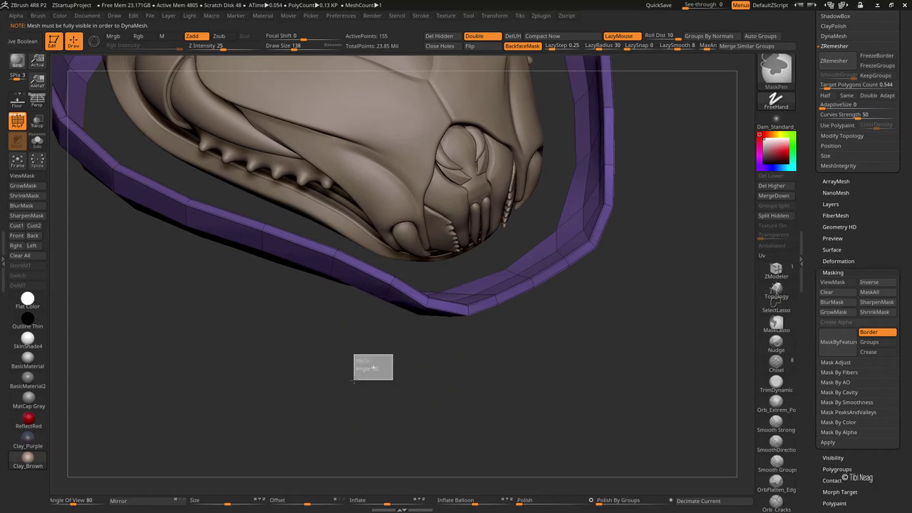
pyautogui.keyDown('ctrl'); pyautogui.keyDown('shift'); pyautogui.click(423, 314); pyautogui.keyUp('shift'); pyautogui.keyUp('ctrl')
pyautogui.moveTo(403, 368); pyautogui.dragTo(403, 254)
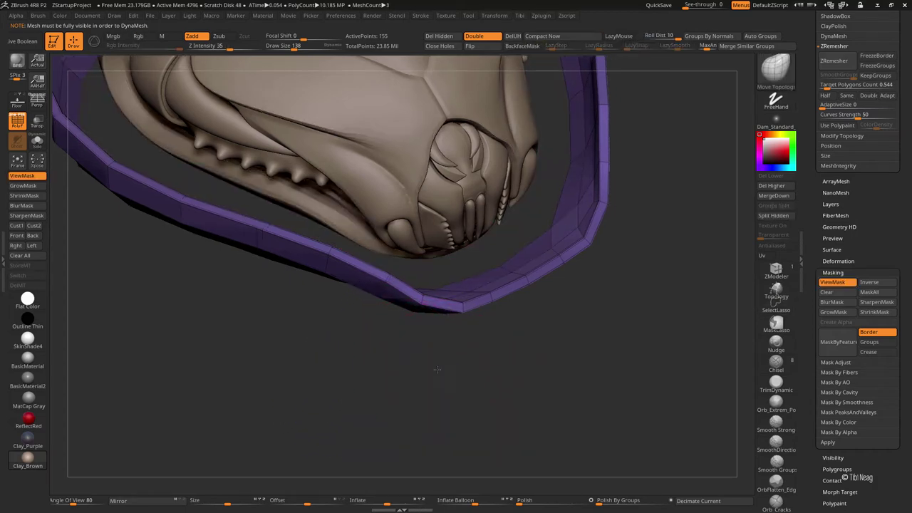
pyautogui.keyDown('ctrl'); pyautogui.keyDown('shift'); pyautogui.click(275, 354); pyautogui.keyUp('shift'); pyautogui.keyUp('ctrl')
pyautogui.keyDown('alt'); pyautogui.moveTo(277, 361); pyautogui.dragTo(315, 264); pyautogui.keyUp('alt')
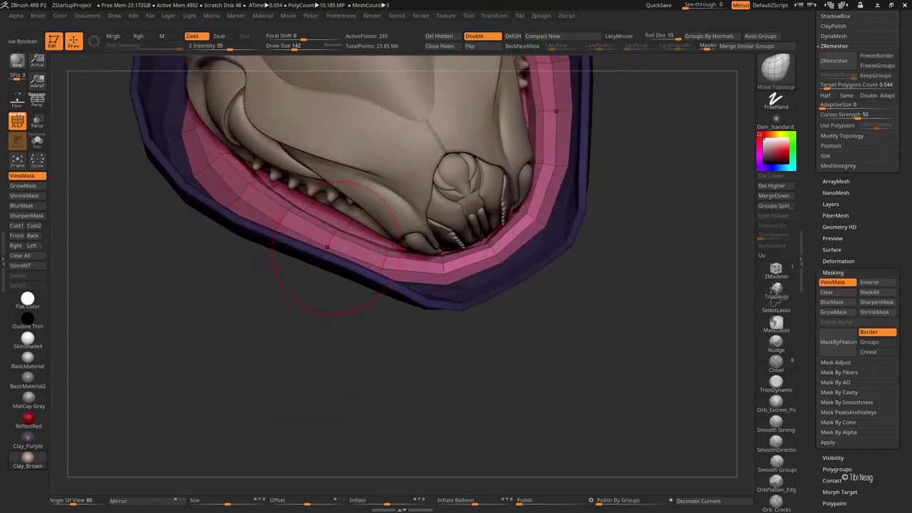
pyautogui.keyDown('ctrl'); pyautogui.keyDown('shift'); pyautogui.click(417, 340); pyautogui.keyUp('shift'); pyautogui.keyUp('ctrl')
pyautogui.keyDown('ctrl'); pyautogui.keyDown('shift'); pyautogui.click(346, 373); pyautogui.keyUp('shift'); pyautogui.keyUp('ctrl')
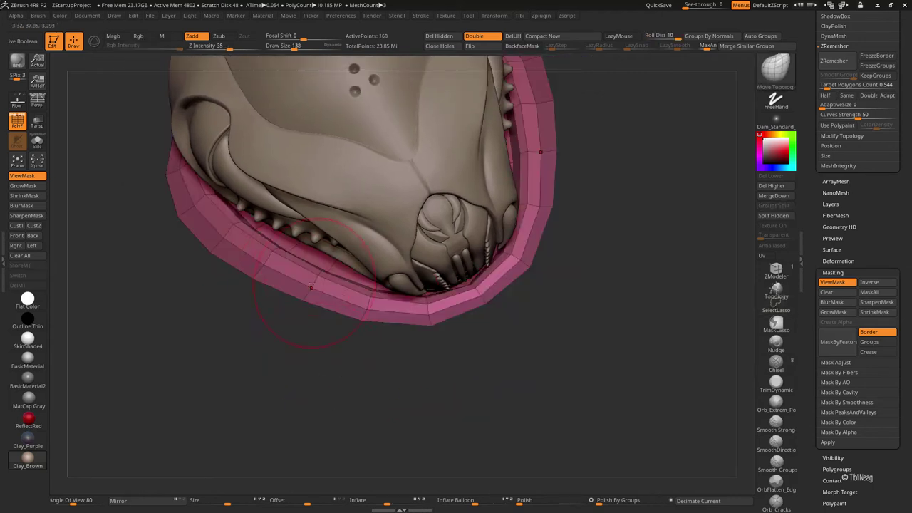
pyautogui.moveTo(318, 277)
pyautogui.mouseDown()
pyautogui.moveTo(358, 320)
pyautogui.moveTo(223, 306)
pyautogui.moveTo(279, 263)
pyautogui.moveTo(285, 377)
pyautogui.moveTo(315, 278)
pyautogui.moveTo(181, 278)
pyautogui.mouseUp()
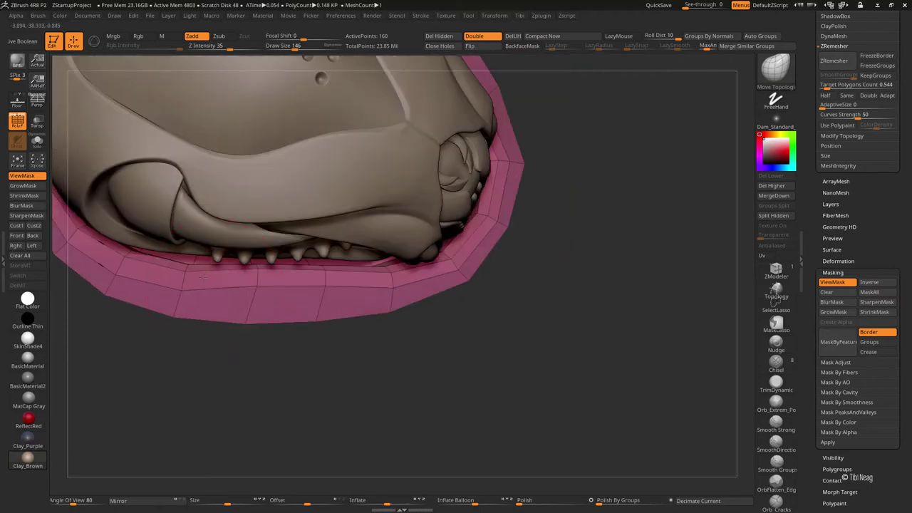
pyautogui.moveTo(325, 363)
pyautogui.mouseDown()
pyautogui.moveTo(346, 379)
pyautogui.moveTo(360, 352)
pyautogui.mouseUp()
# - Isolate the collar, drop to SDiv 1, switch to Move Topological, and discard later undo history
pyautogui.scroll(5, 823, 258)
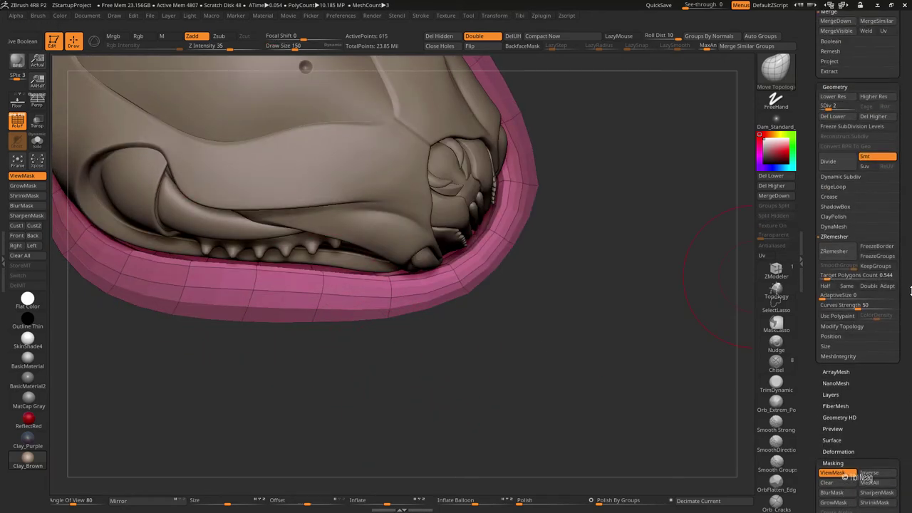
pyautogui.hotkey('ctrl', 'd')
pyautogui.hotkey('shift', 'd')
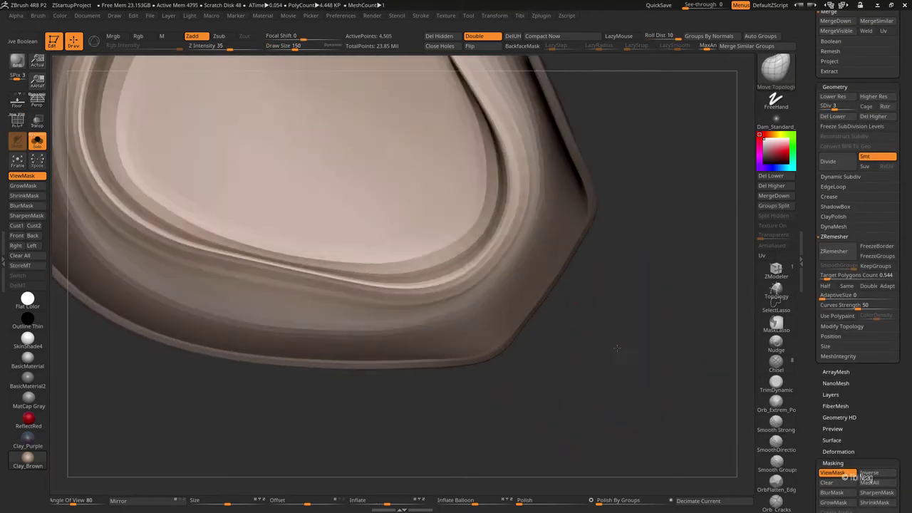
pyautogui.hotkey('shift', 'd')
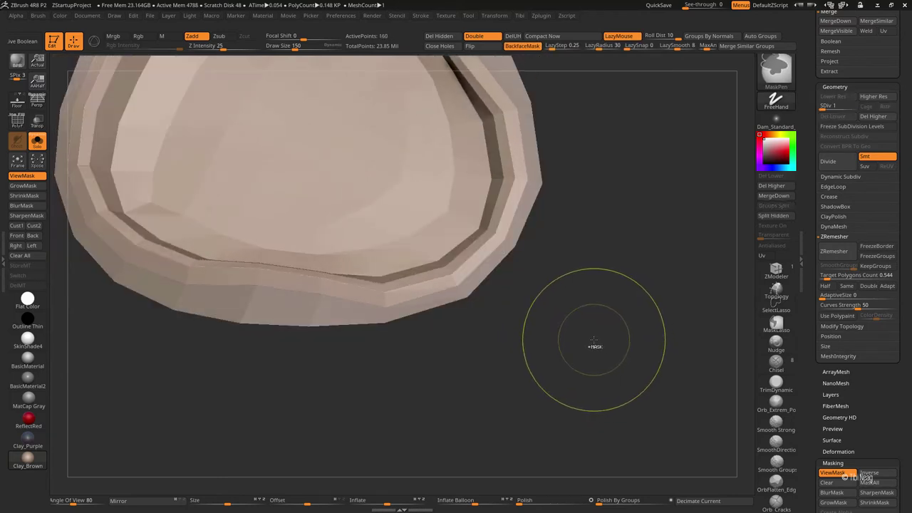
pyautogui.press('b')
pyautogui.press('m')
pyautogui.press('t')
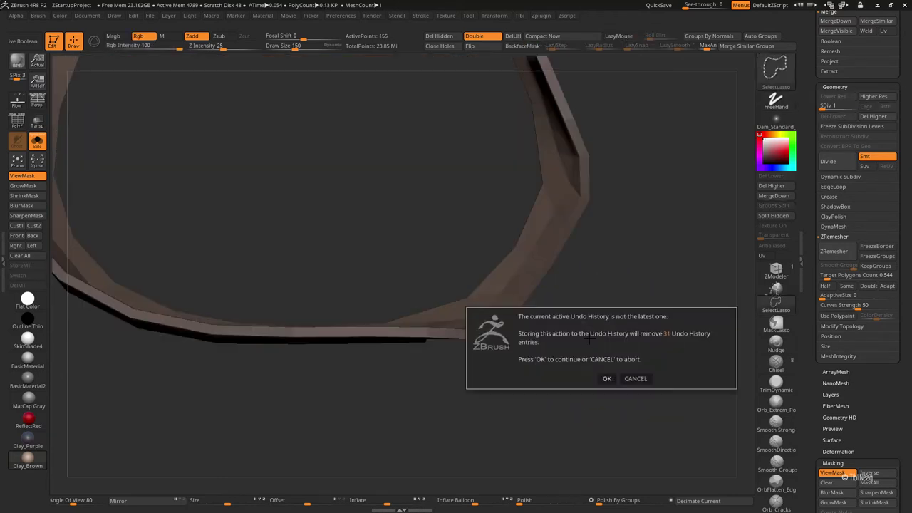
pyautogui.click(607, 379)
# - Step the collar up to SDiv 3, toggling the wireframe overlay and Solo view
pyautogui.hotkey('shift', 'f')
pyautogui.press('d')
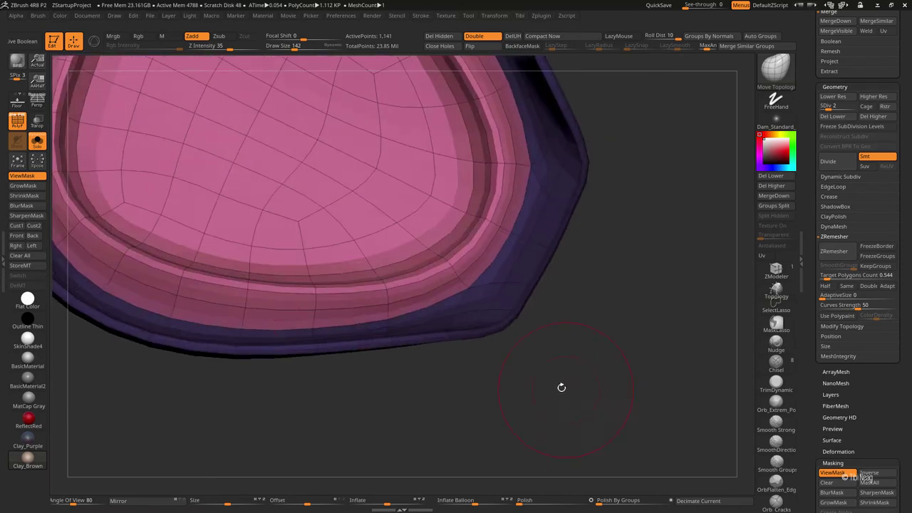
pyautogui.press('d')
pyautogui.hotkey('shift', 'f')
pyautogui.hotkey('alt', 's')
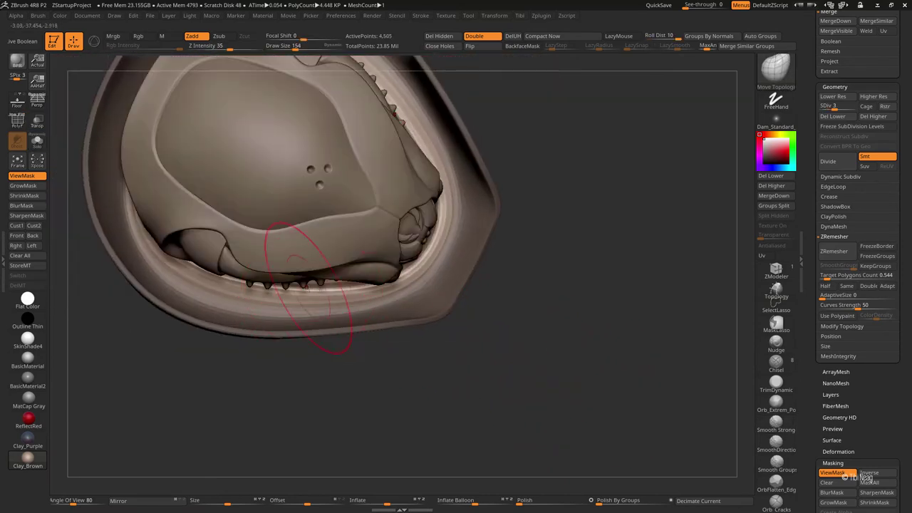
pyautogui.hotkey('alt', 's')
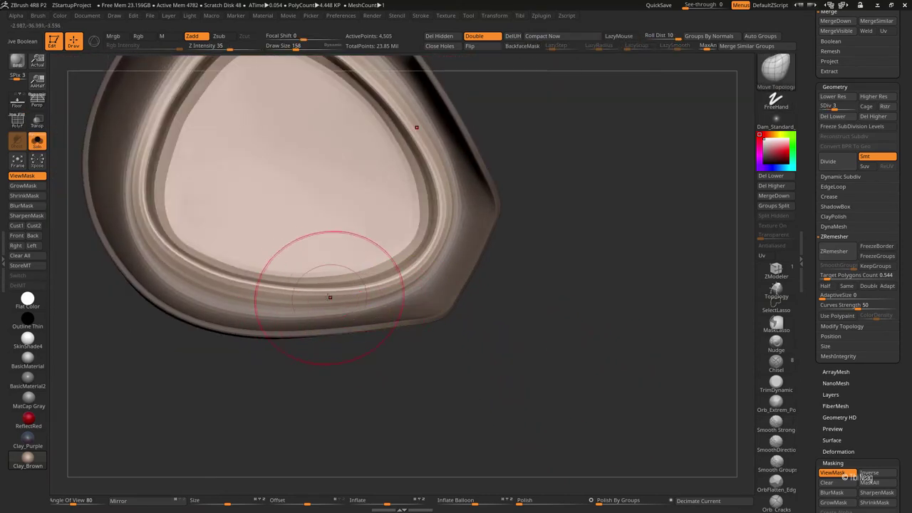
pyautogui.hotkey('alt', 's')
pyautogui.hotkey('alt', 's')
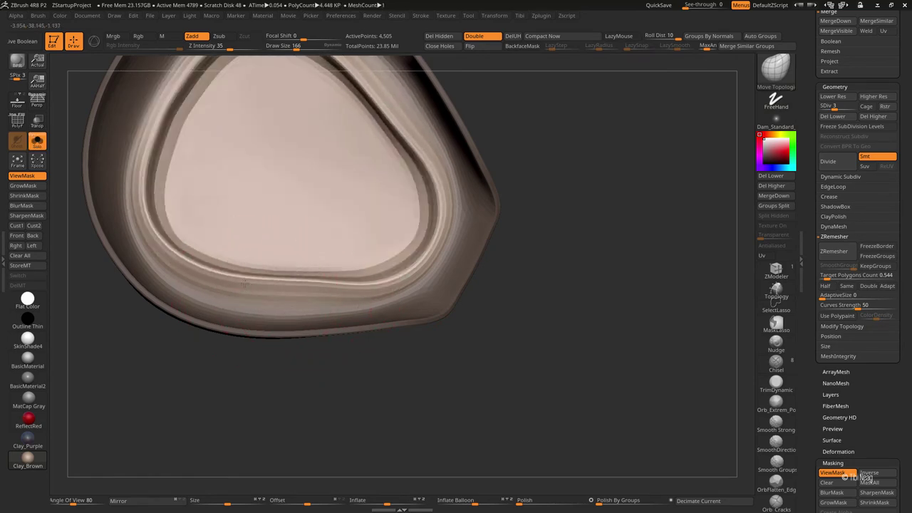
pyautogui.hotkey('alt', 's')
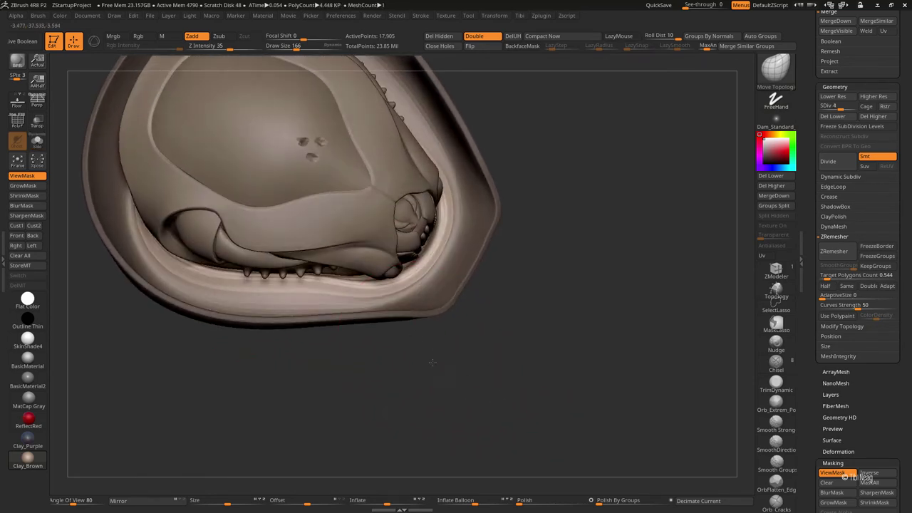
# - Inspect the collar from several angles, subdivide it to SDiv 6, and show the head again
pyautogui.moveTo(257, 292); pyautogui.dragTo(394, 261)
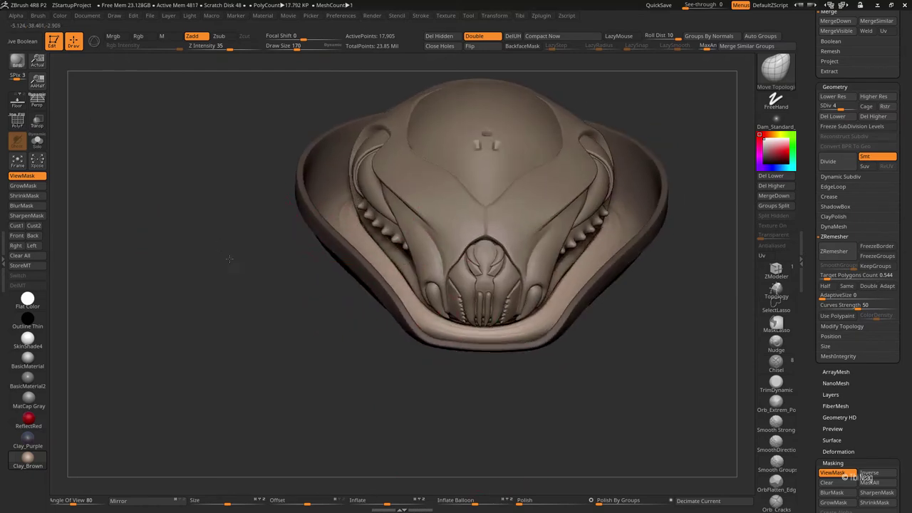
pyautogui.moveTo(271, 243); pyautogui.dragTo(262, 246)
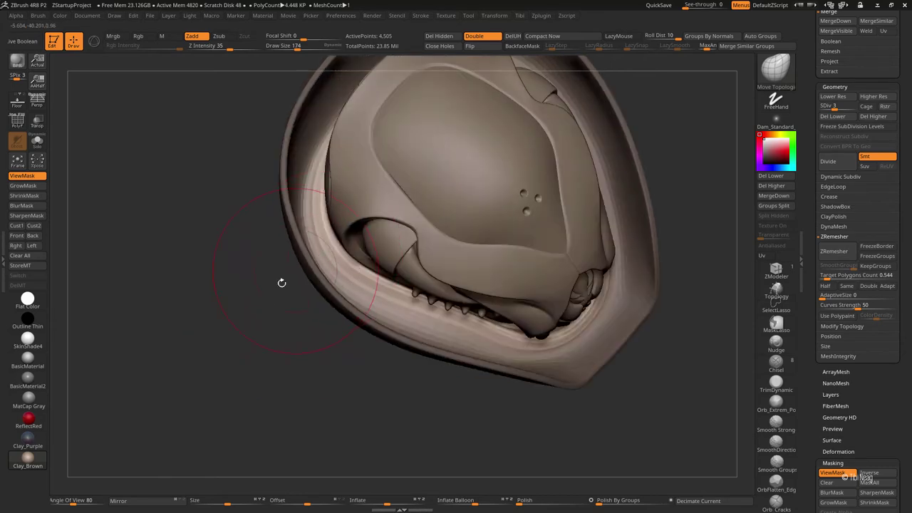
pyautogui.moveTo(280, 281); pyautogui.dragTo(275, 358)
pyautogui.moveTo(592, 154)
pyautogui.mouseDown()
pyautogui.moveTo(604, 163)
pyautogui.moveTo(366, 185)
pyautogui.mouseUp()
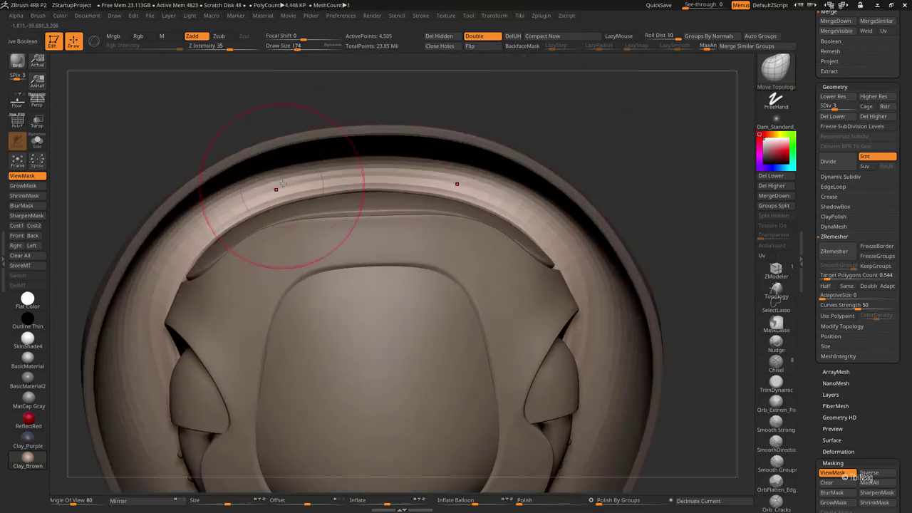
pyautogui.press('f')
pyautogui.moveTo(525, 119)
pyautogui.mouseDown()
pyautogui.moveTo(539, 102)
pyautogui.moveTo(525, 100)
pyautogui.moveTo(642, 77)
pyautogui.moveTo(680, 103)
pyautogui.moveTo(677, 114)
pyautogui.mouseUp()
pyautogui.press('d')
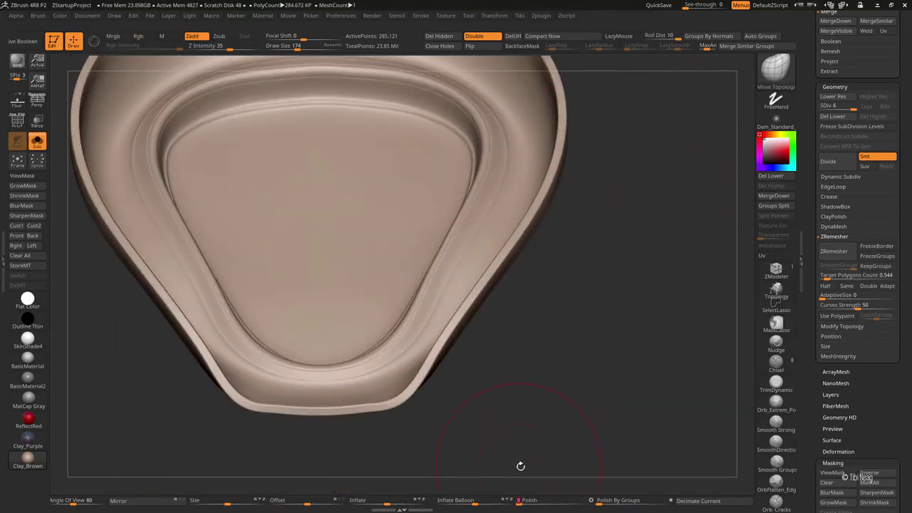
pyautogui.press('f')
pyautogui.hotkey('ctrl', 'shift', 's')
pyautogui.moveTo(562, 337)
pyautogui.mouseDown()
pyautogui.moveTo(615, 291)
pyautogui.moveTo(601, 309)
pyautogui.moveTo(607, 273)
pyautogui.moveTo(544, 247)
pyautogui.mouseUp()
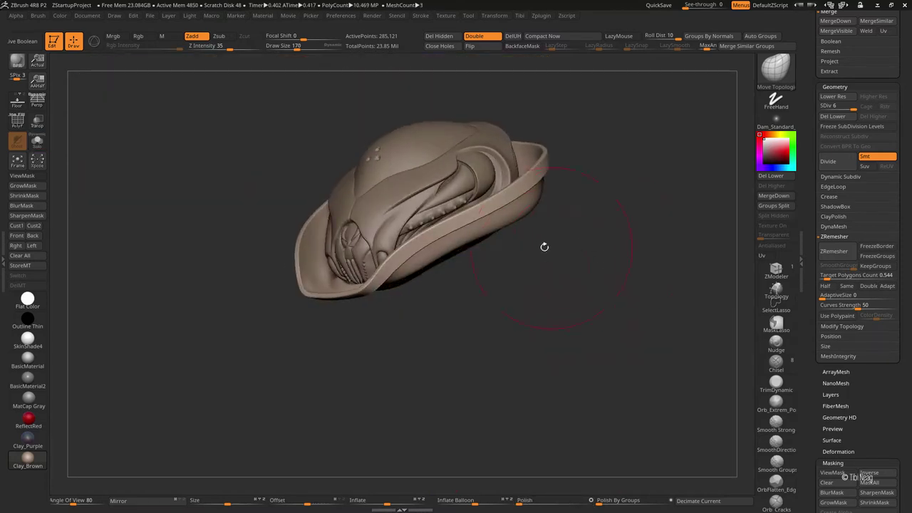
# - Clear all stored view transforms and select the body subtool to show the full creature
pyautogui.click(34, 263)
pyautogui.click(448, 144)
pyautogui.scroll(5, 910, 335)
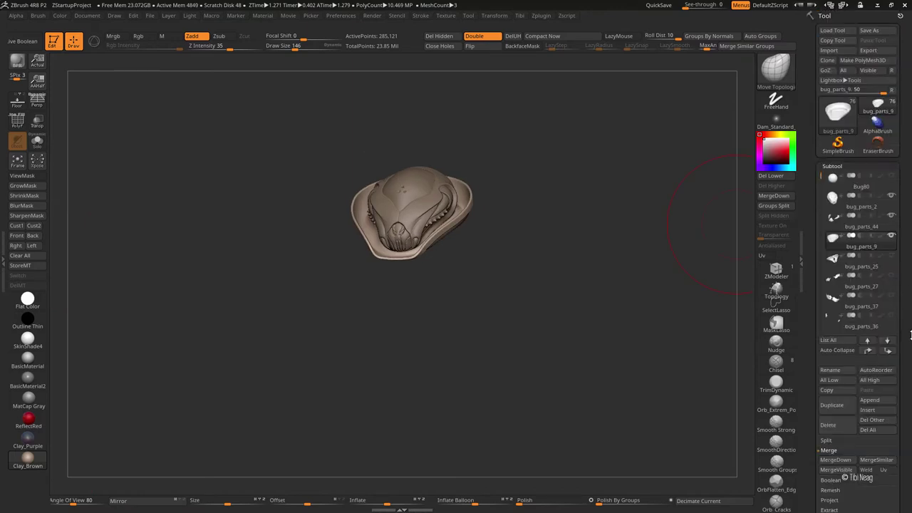
pyautogui.click(833, 201)
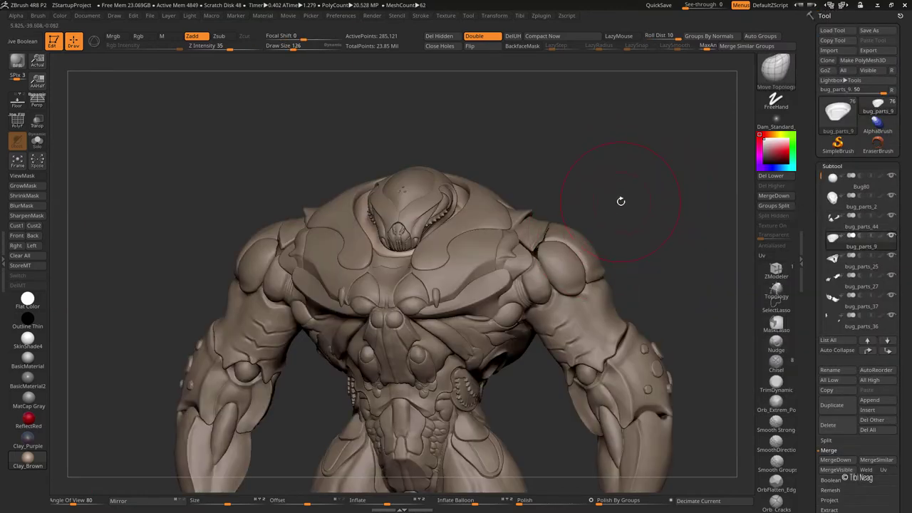
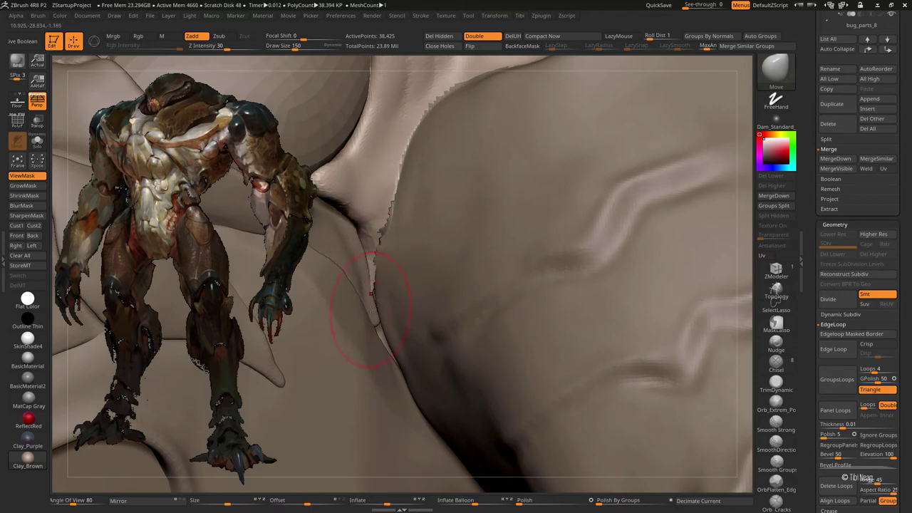
# - Enlarge the brush slightly and push the bump on the folded plate rightward
pyautogui.press('space')
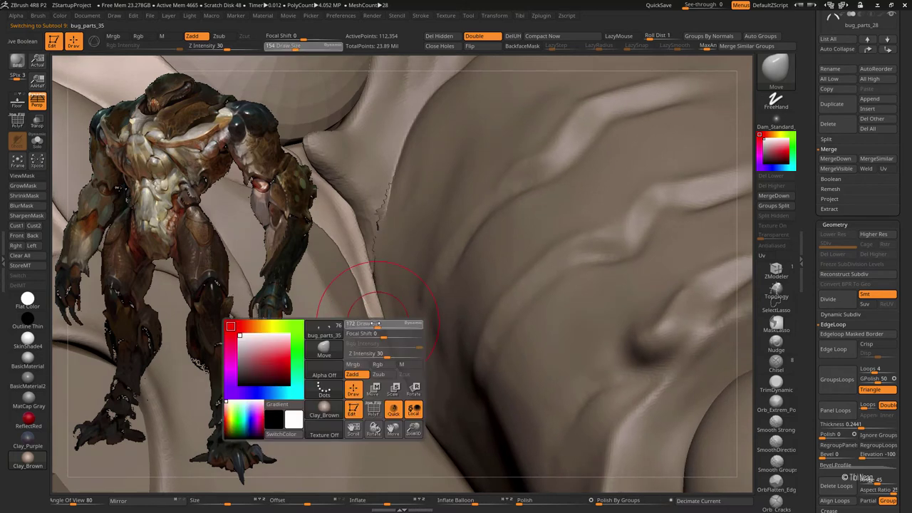
pyautogui.moveTo(375, 324); pyautogui.dragTo(385, 324)
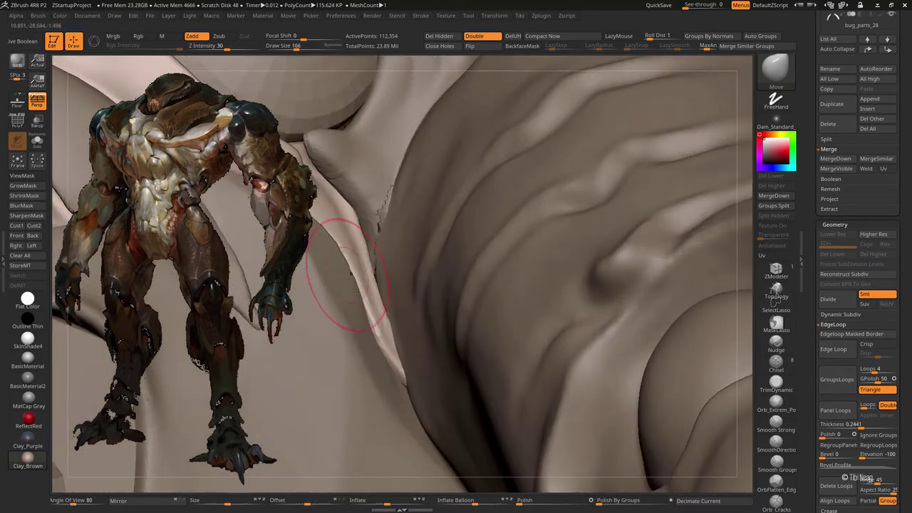
pyautogui.moveTo(372, 301)
pyautogui.mouseDown()
pyautogui.moveTo(363, 263)
pyautogui.moveTo(336, 285)
pyautogui.moveTo(439, 269)
pyautogui.mouseUp()
# - Select the midsection plate and smooth the crease beside the bump using the sPolish brush
pyautogui.press('space')
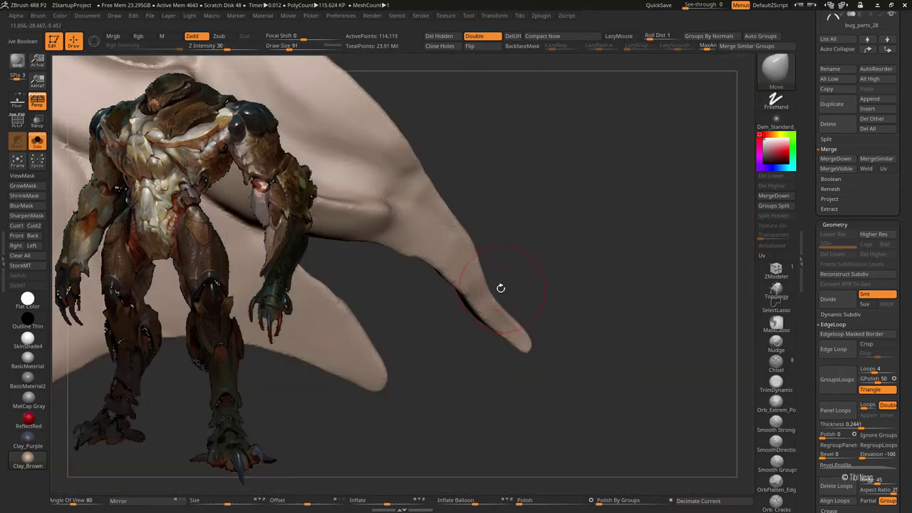
pyautogui.press('b')
pyautogui.press('s')
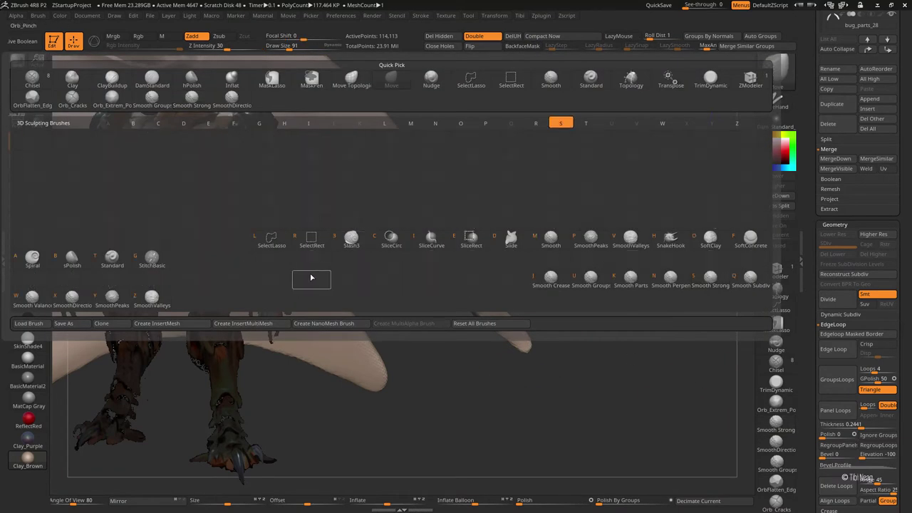
pyautogui.click(70, 265)
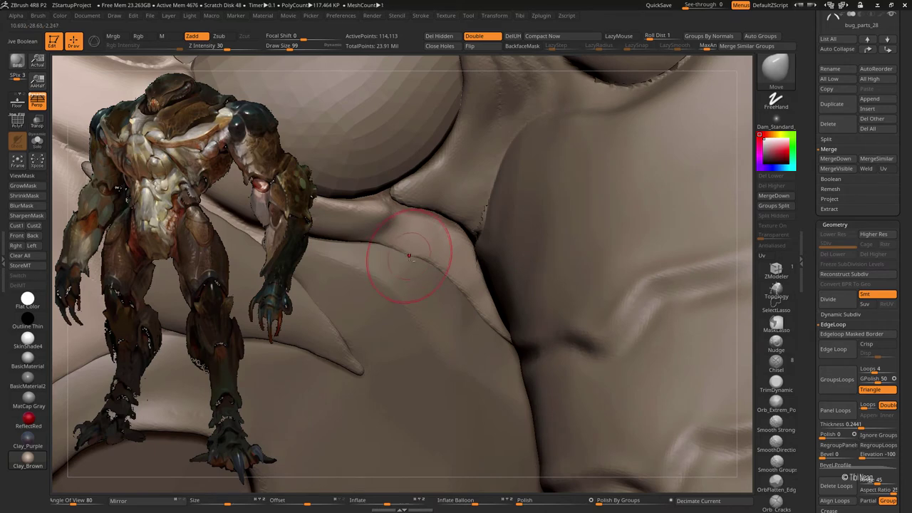
pyautogui.keyDown('alt'); pyautogui.moveTo(417, 264); pyautogui.dragTo(416, 335, button='right'); pyautogui.keyUp('alt')
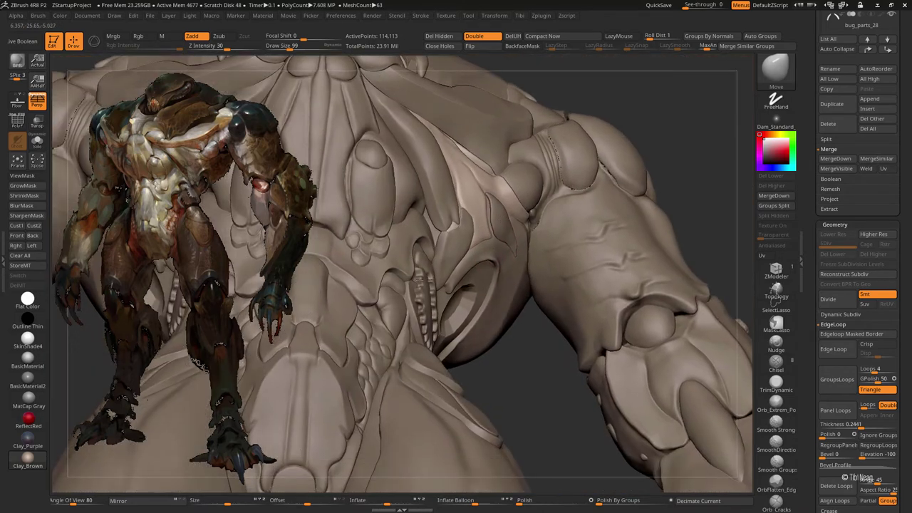
pyautogui.moveTo(478, 285)
pyautogui.keyDown('alt'); pyautogui.mouseDown(button='right')
pyautogui.moveTo(478, 219)
pyautogui.moveTo(437, 203)
pyautogui.moveTo(464, 146)
pyautogui.moveTo(472, 177)
pyautogui.moveTo(489, 143)
pyautogui.moveTo(495, 210)
pyautogui.mouseUp(button='right'); pyautogui.keyUp('alt')
pyautogui.keyDown('alt'); pyautogui.click(437, 203); pyautogui.keyUp('alt')
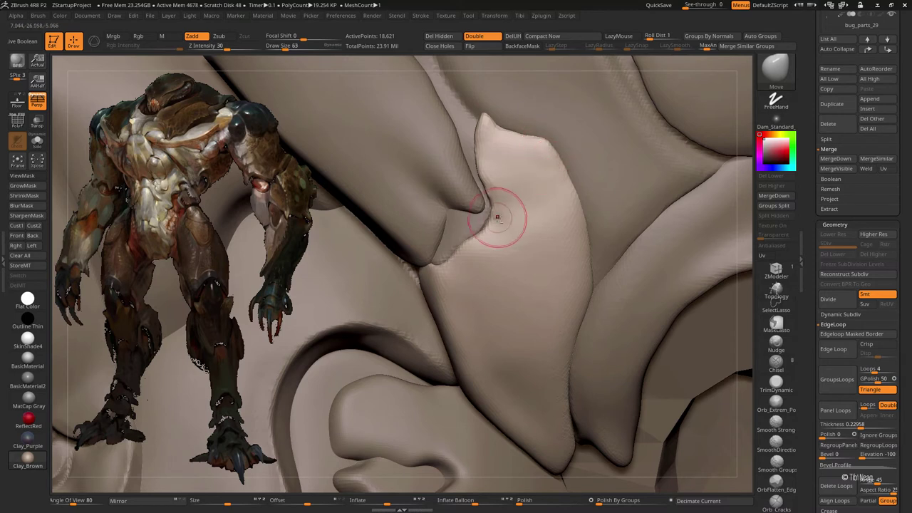
pyautogui.keyDown('shift'); pyautogui.moveTo(516, 198); pyautogui.dragTo(522, 222); pyautogui.keyUp('shift')
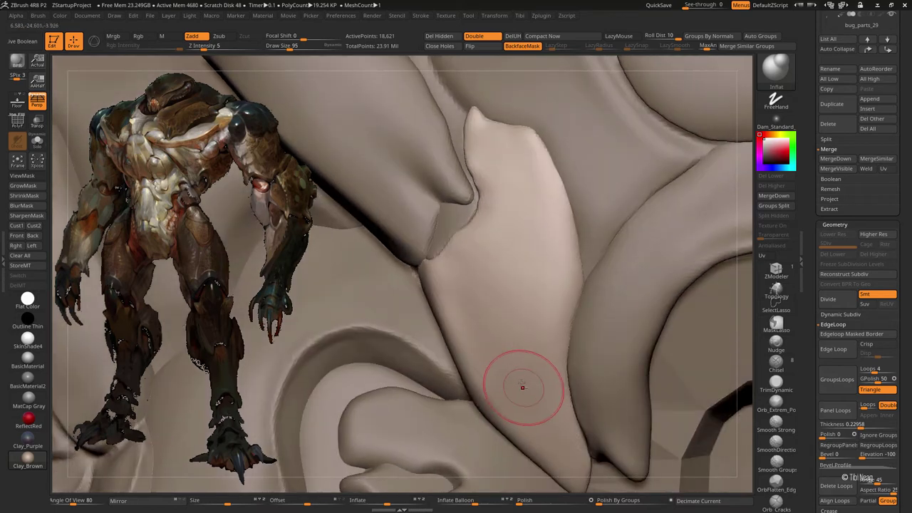
# - Select the bug_parts_8 plate, switch to the Move Topological brush, and frame the creature
pyautogui.keyDown('alt'); pyautogui.click(523, 380); pyautogui.keyUp('alt')
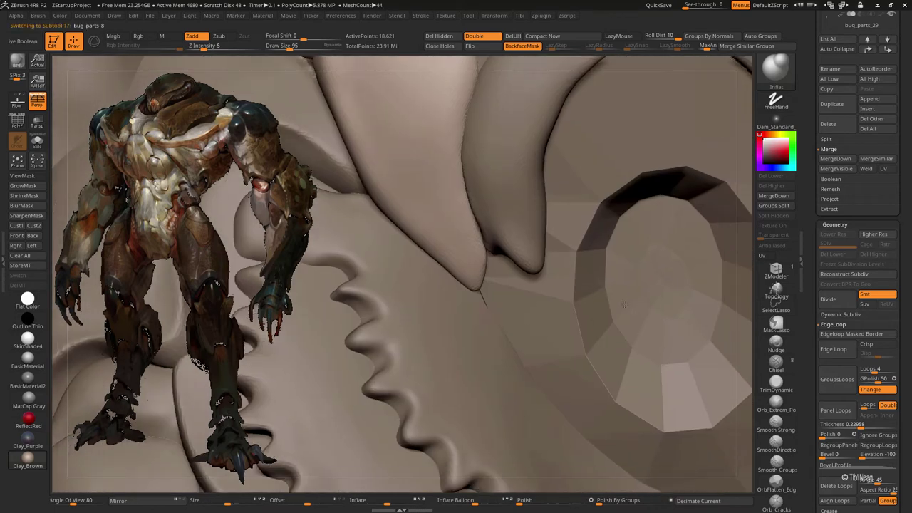
pyautogui.press('b')
pyautogui.press('m')
pyautogui.press('t')
pyautogui.moveTo(508, 347); pyautogui.dragTo(390, 235)
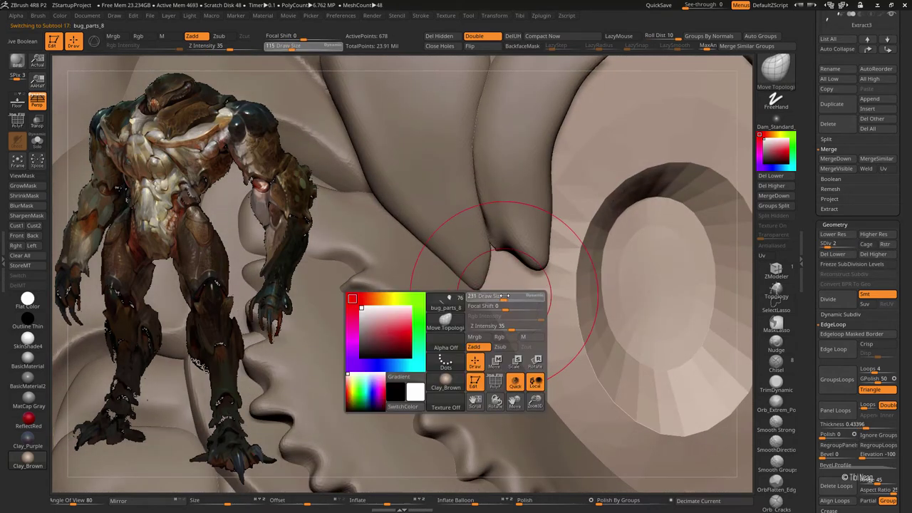
pyautogui.moveTo(391, 234)
pyautogui.mouseDown(button='right')
pyautogui.moveTo(548, 341)
pyautogui.moveTo(546, 326)
pyautogui.moveTo(567, 340)
pyautogui.moveTo(553, 336)
pyautogui.moveTo(566, 349)
pyautogui.moveTo(478, 326)
pyautogui.moveTo(468, 285)
pyautogui.moveTo(387, 256)
pyautogui.moveTo(466, 353)
pyautogui.mouseUp(button='right')
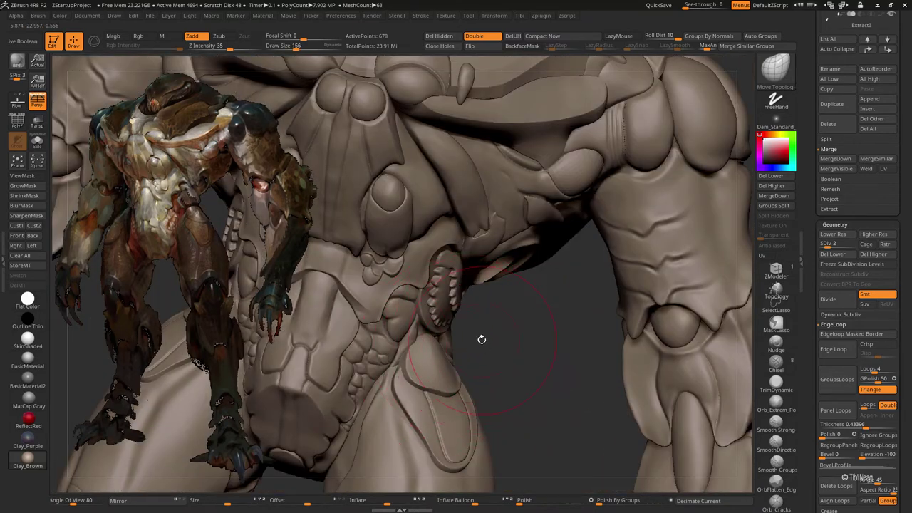
pyautogui.press('f')
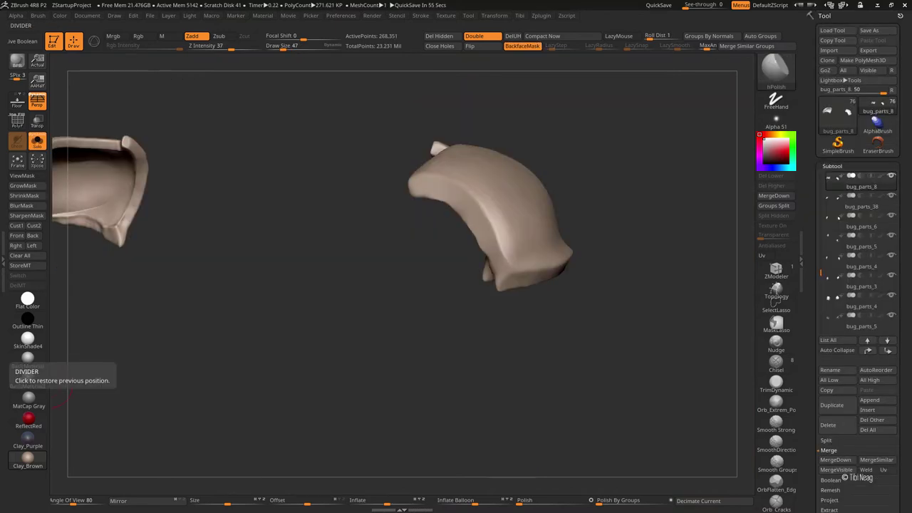
# - Show all the creature's parts again and frame the shoulder plates
pyautogui.hotkey('shift', 'alt', 's')
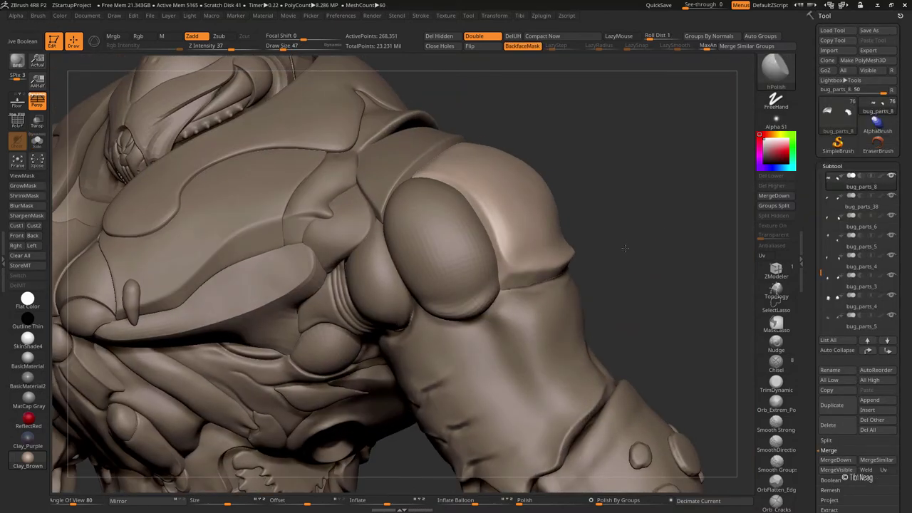
pyautogui.moveTo(376, 377)
pyautogui.mouseDown(button='right')
pyautogui.moveTo(607, 242)
pyautogui.moveTo(462, 323)
pyautogui.mouseUp(button='right')
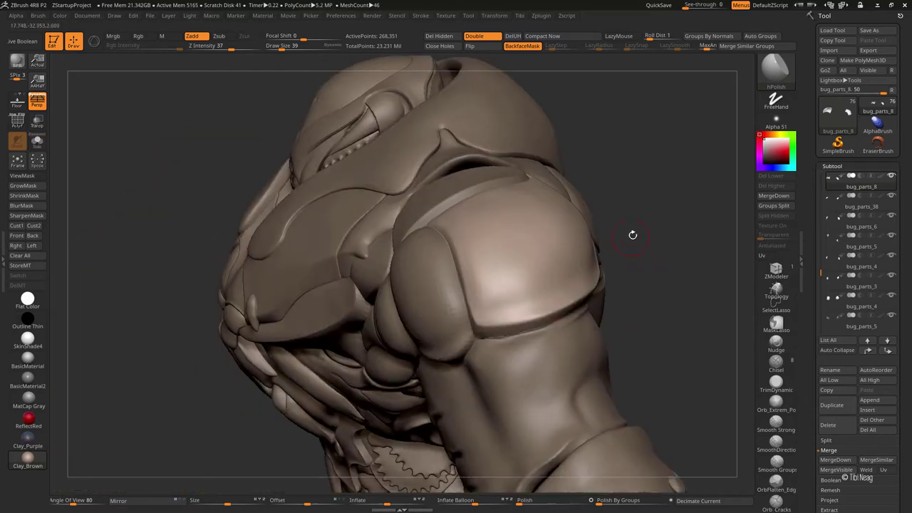
pyautogui.moveTo(659, 221); pyautogui.dragTo(560, 248)
pyautogui.press('f')
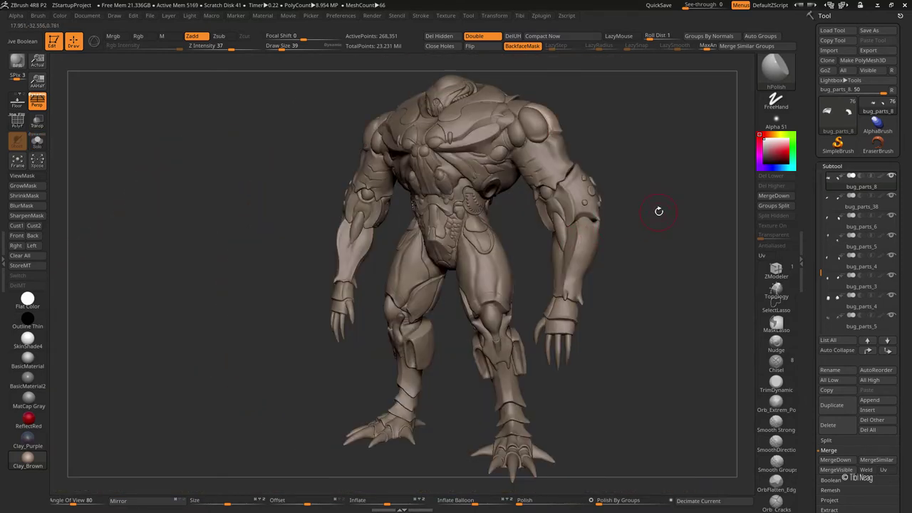
pyautogui.moveTo(657, 173)
pyautogui.mouseDown()
pyautogui.moveTo(483, 240)
pyautogui.moveTo(614, 228)
pyautogui.moveTo(664, 160)
pyautogui.mouseUp()
# - Switch to the Move brush and zoom back in close on the shoulder
pyautogui.press('b')
pyautogui.press('m')
pyautogui.press('v')
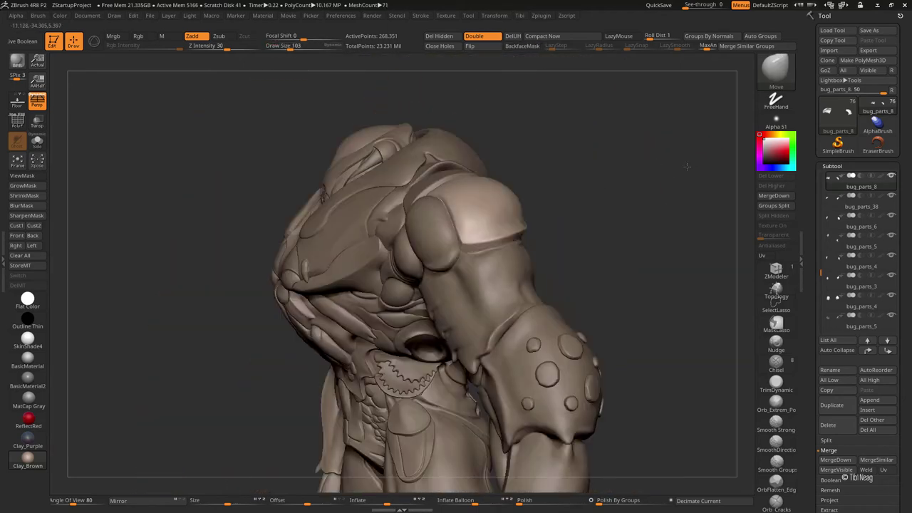
pyautogui.press('f')
pyautogui.moveTo(615, 139); pyautogui.dragTo(563, 204)
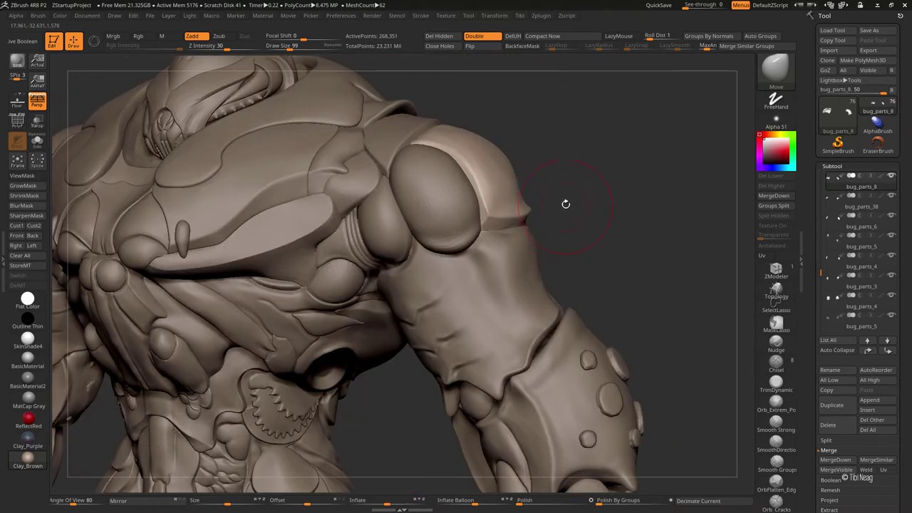
pyautogui.press('f')
pyautogui.moveTo(603, 106)
pyautogui.keyDown('alt'); pyautogui.mouseDown()
pyautogui.moveTo(570, 163)
pyautogui.moveTo(611, 122)
pyautogui.moveTo(638, 123)
pyautogui.moveTo(472, 226)
pyautogui.mouseUp(); pyautogui.keyUp('alt')
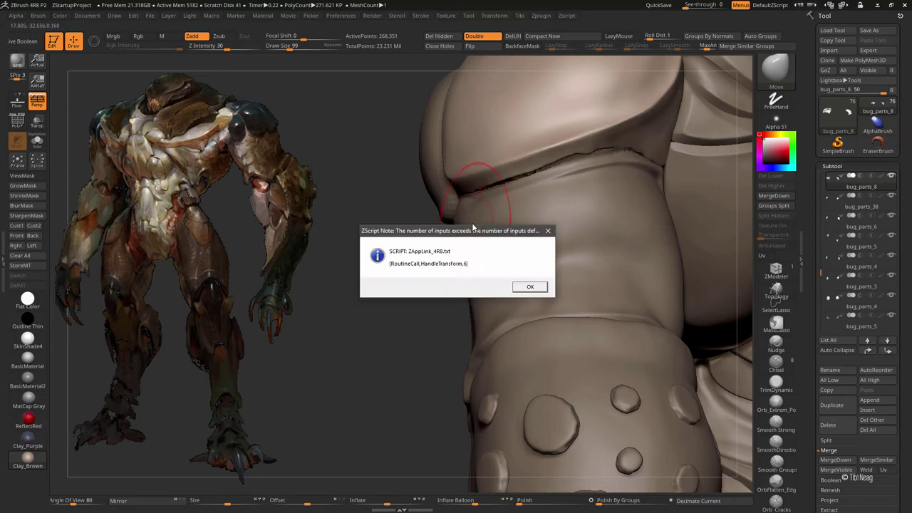
# - Dismiss the ZScript note, frame the shoulder and arm, and enlarge the Move brush
pyautogui.click(546, 231)
pyautogui.press('f')
pyautogui.moveTo(519, 254)
pyautogui.keyDown('alt'); pyautogui.mouseDown()
pyautogui.moveTo(643, 155)
pyautogui.moveTo(568, 210)
pyautogui.mouseUp(); pyautogui.keyUp('alt')
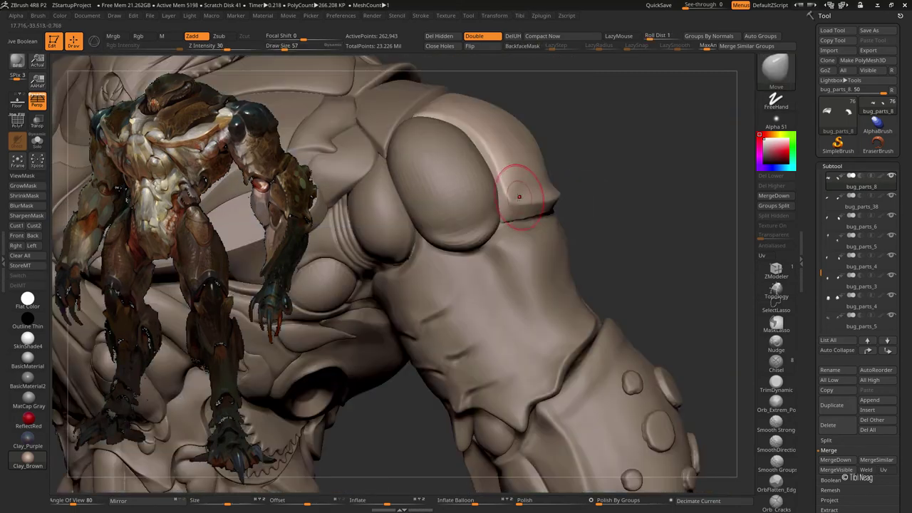
pyautogui.moveTo(524, 206); pyautogui.dragTo(545, 206)
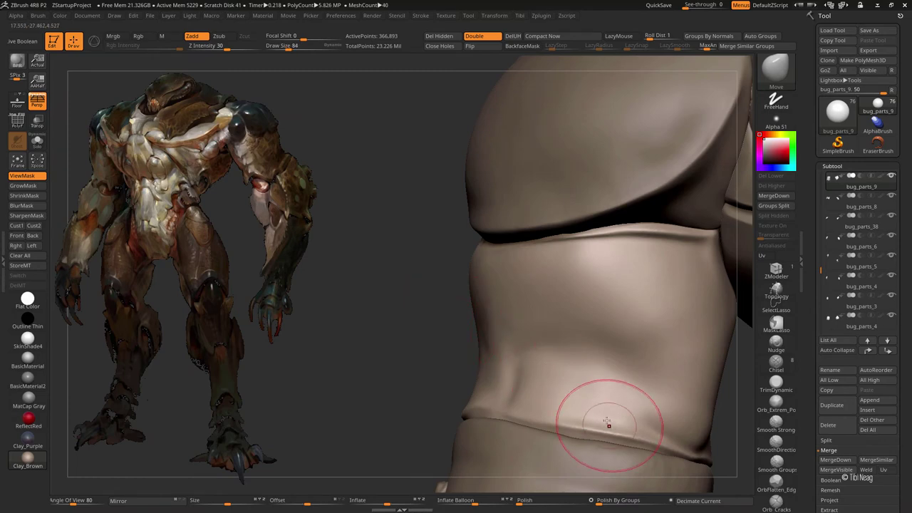
# - Carve a panel crease into the torso band with a small DamStandard brush
pyautogui.press('b')
pyautogui.press('d')
pyautogui.press('s')
pyautogui.press('b')
pyautogui.press('d')
pyautogui.press('s')
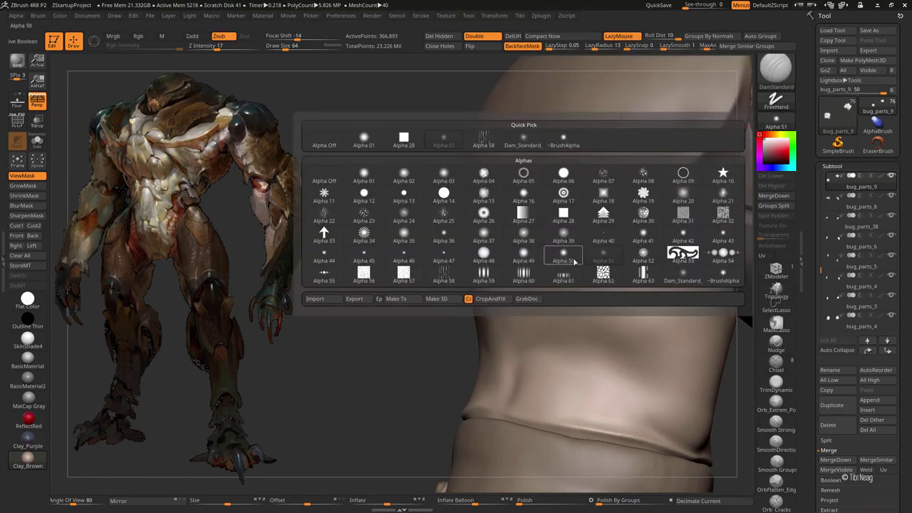
pyautogui.moveTo(523, 364); pyautogui.dragTo(519, 350)
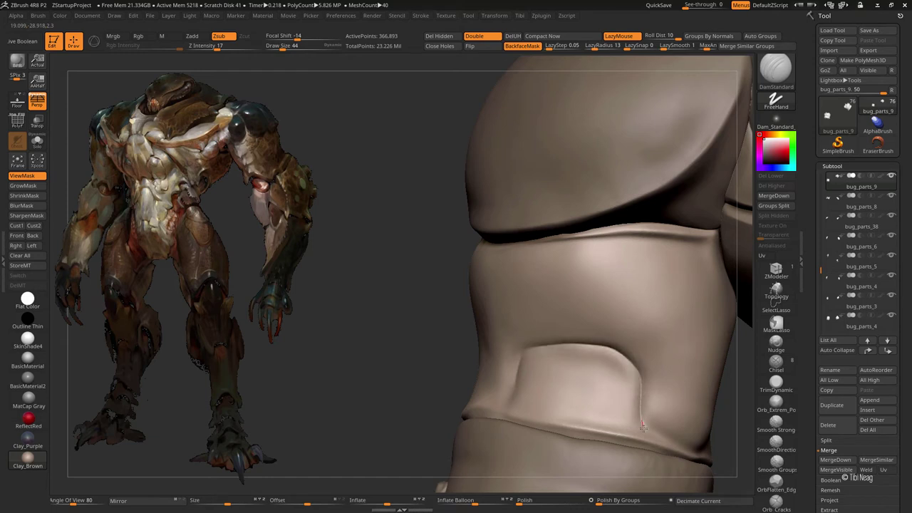
pyautogui.moveTo(591, 417); pyautogui.dragTo(499, 409, button='right')
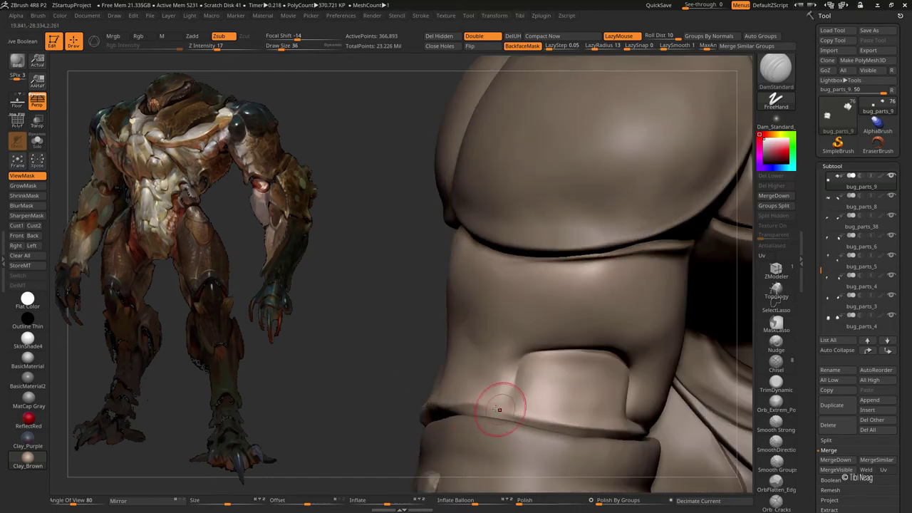
# - Smooth the torso band with Shift, switching between the Move and DamStandard brushes
pyautogui.press('b')
pyautogui.press('m')
pyautogui.press('v')
pyautogui.press('b')
pyautogui.press('d')
pyautogui.press('s')
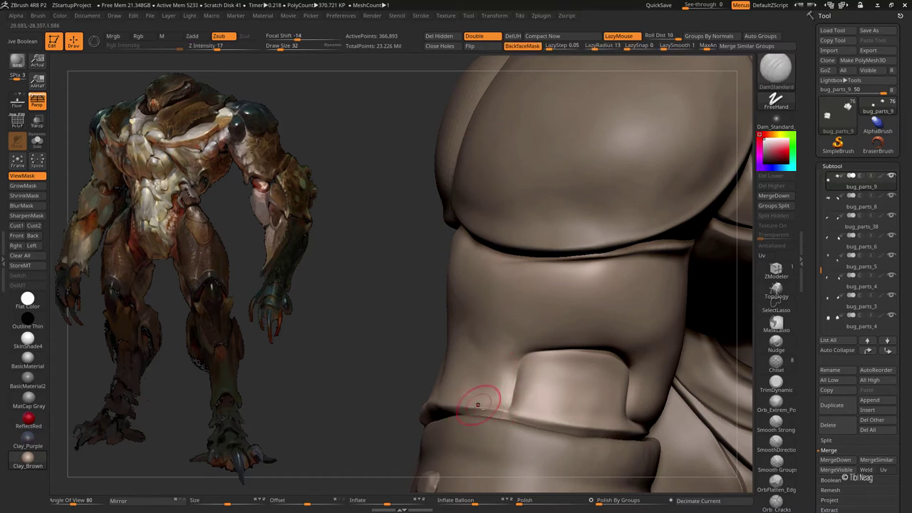
pyautogui.press('shift')
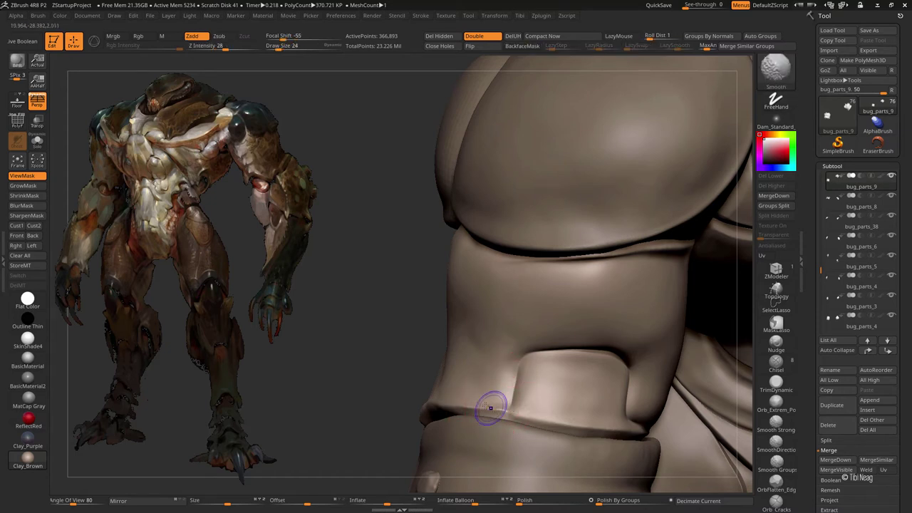
pyautogui.moveTo(372, 336); pyautogui.dragTo(519, 309)
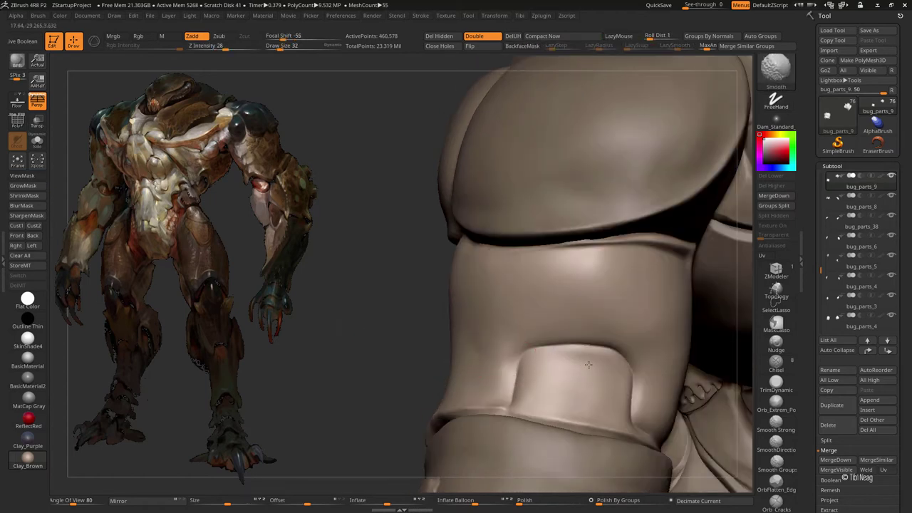
# - Reshape the shoulder dome with an enlarged Move brush
pyautogui.press('f')
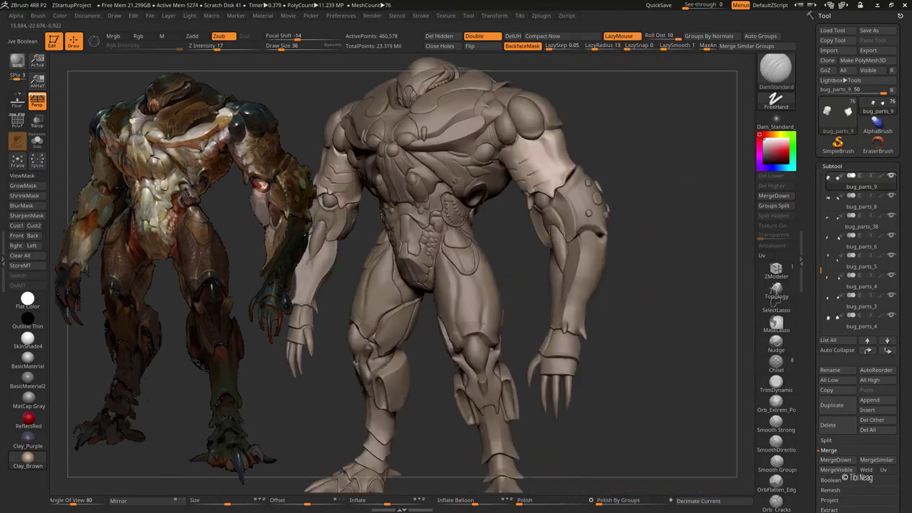
pyautogui.moveTo(667, 165)
pyautogui.keyDown('alt'); pyautogui.mouseDown()
pyautogui.moveTo(630, 174)
pyautogui.moveTo(639, 245)
pyautogui.mouseUp(); pyautogui.keyUp('alt')
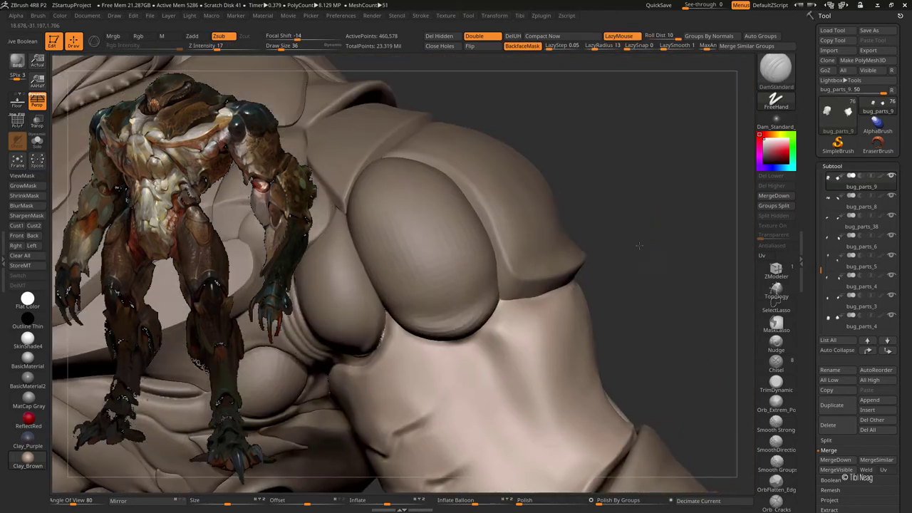
pyautogui.moveTo(649, 172)
pyautogui.mouseDown()
pyautogui.moveTo(489, 198)
pyautogui.moveTo(443, 278)
pyautogui.mouseUp()
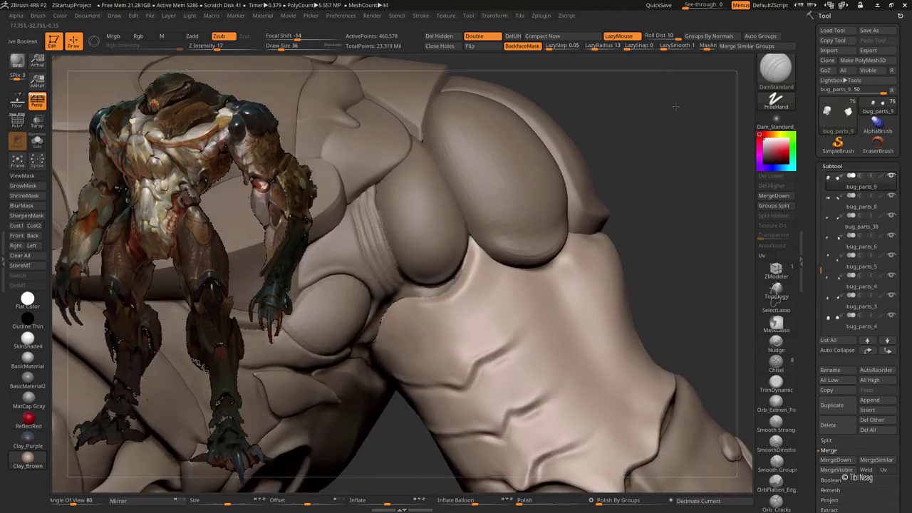
pyautogui.press('b')
pyautogui.press('m')
pyautogui.press('v')
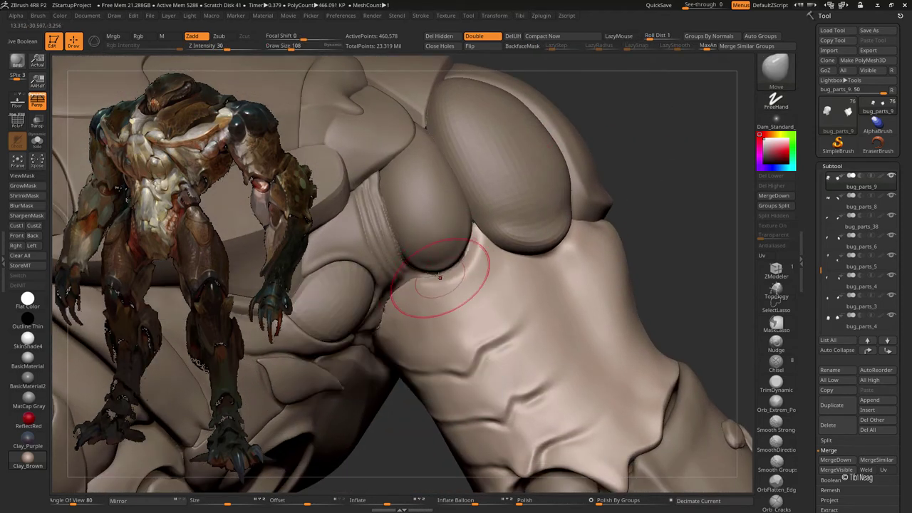
pyautogui.moveTo(401, 286); pyautogui.dragTo(383, 317)
pyautogui.moveTo(389, 354)
pyautogui.mouseDown()
pyautogui.moveTo(427, 326)
pyautogui.moveTo(434, 295)
pyautogui.moveTo(472, 254)
pyautogui.mouseUp()
pyautogui.press(']')
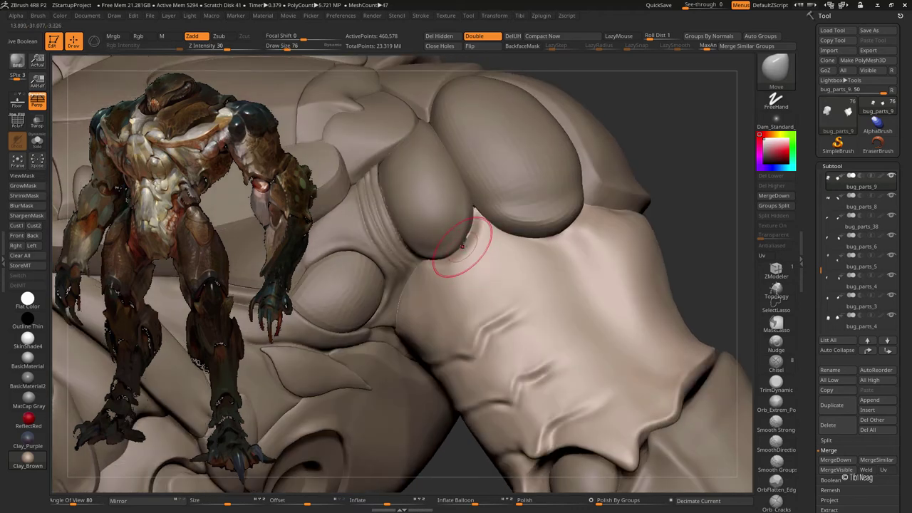
# - Select the fin plate bug_parts_5 and isolate it with Solo
pyautogui.moveTo(474, 211)
pyautogui.mouseDown()
pyautogui.moveTo(515, 264)
pyautogui.moveTo(413, 261)
pyautogui.mouseUp()
pyautogui.keyDown('alt'); pyautogui.click(412, 273); pyautogui.keyUp('alt')
pyautogui.hotkey('ctrl', 'shift', 's')
pyautogui.hotkey('ctrl', 'shift', 's')
pyautogui.hotkey('ctrl', 'shift', 's')
# - Lasso-hide an unwanted section of the fin and re-isolate the fin plate
pyautogui.keyDown('ctrl'); pyautogui.keyDown('alt'); pyautogui.keyDown('shift'); pyautogui.moveTo(552, 218); pyautogui.dragTo(444, 205); pyautogui.keyUp('shift'); pyautogui.keyUp('alt'); pyautogui.keyUp('ctrl')
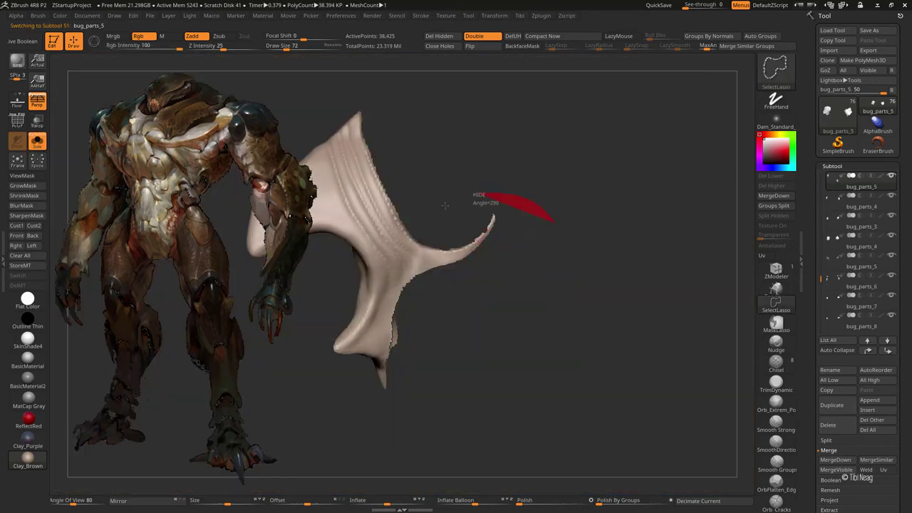
pyautogui.keyDown('ctrl'); pyautogui.keyDown('alt'); pyautogui.keyDown('shift'); pyautogui.moveTo(412, 279); pyautogui.dragTo(413, 276); pyautogui.keyUp('shift'); pyautogui.keyUp('alt'); pyautogui.keyUp('ctrl')
pyautogui.hotkey('ctrl', 'shift', 's')
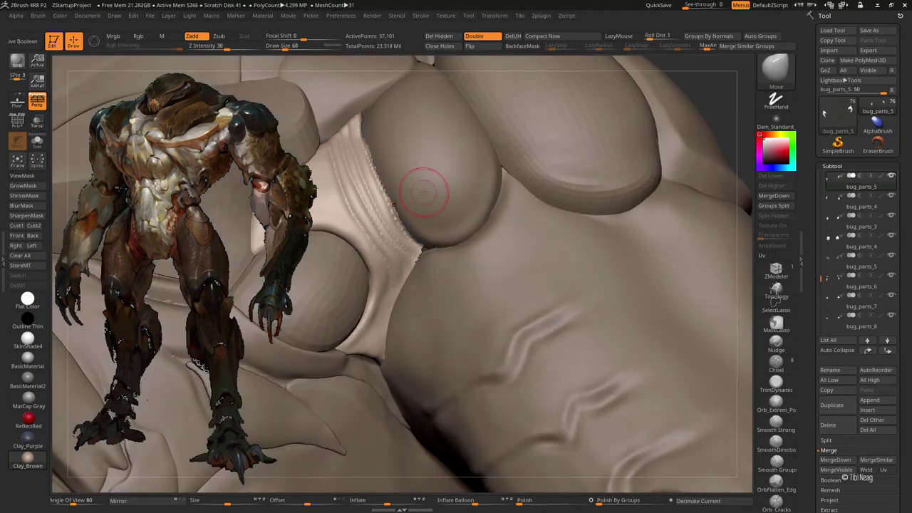
pyautogui.hotkey('ctrl', 'shift', 's')
pyautogui.moveTo(459, 181); pyautogui.dragTo(499, 171)
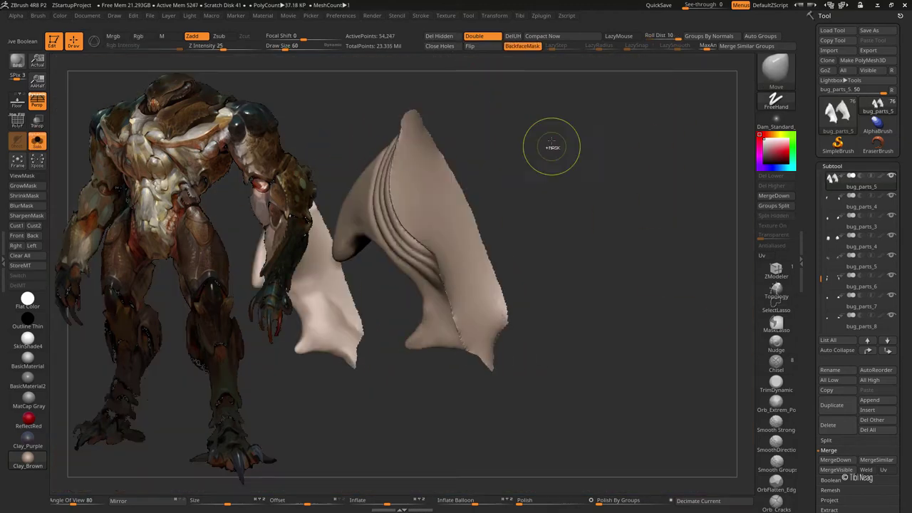
pyautogui.moveTo(554, 143); pyautogui.dragTo(554, 134)
pyautogui.hotkey('ctrl', 'shift', 's')
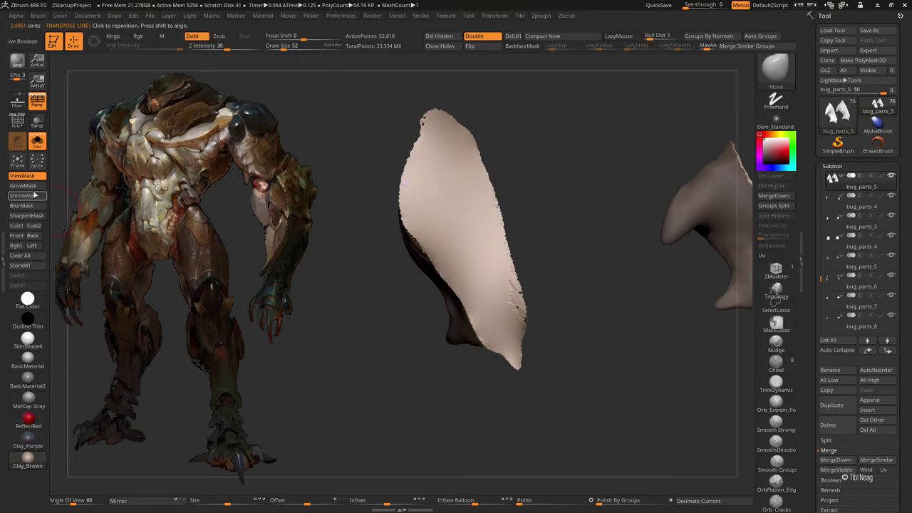
# - Turn the fin to a new angle with Transpose and hide its ragged back edge
pyautogui.press('w')
pyautogui.moveTo(480, 149); pyautogui.dragTo(570, 198)
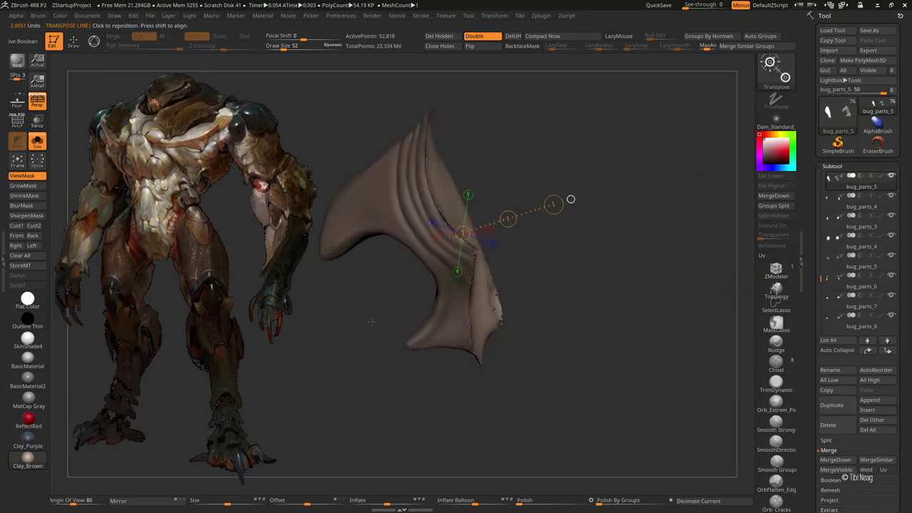
pyautogui.press('q')
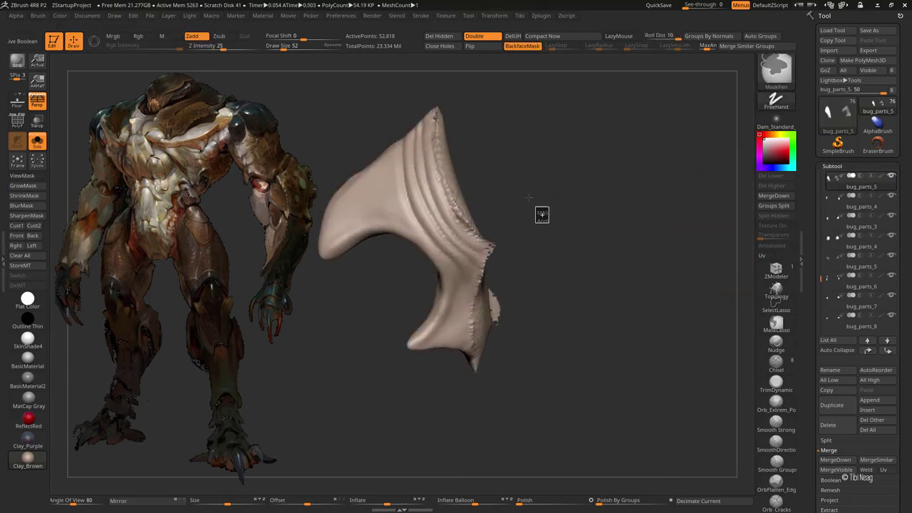
pyautogui.moveTo(568, 302)
pyautogui.mouseDown()
pyautogui.moveTo(578, 313)
pyautogui.moveTo(510, 279)
pyautogui.mouseUp()
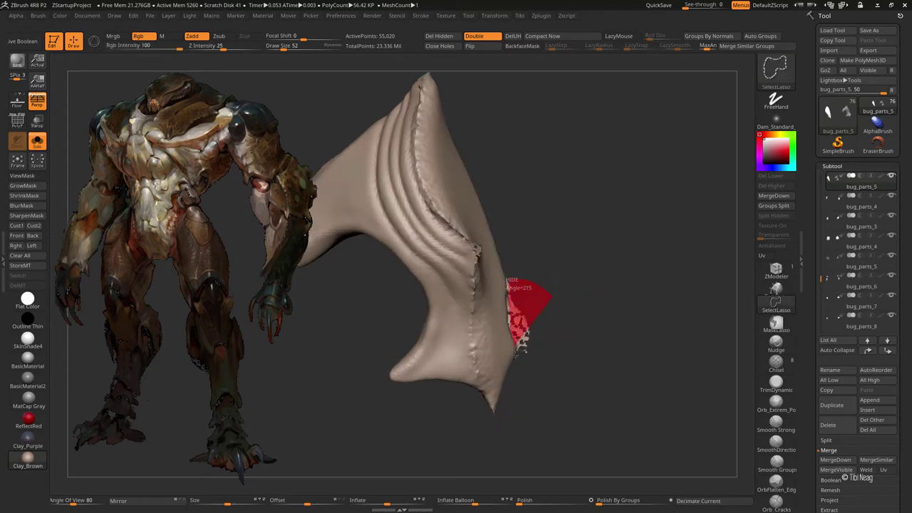
pyautogui.moveTo(519, 146)
pyautogui.mouseDown()
pyautogui.moveTo(374, 307)
pyautogui.moveTo(550, 413)
pyautogui.moveTo(452, 342)
pyautogui.mouseUp()
# - Smooth away the crease on the fin's left side, working with the Inflat brush
pyautogui.press('b')
pyautogui.press('i')
pyautogui.press('n')
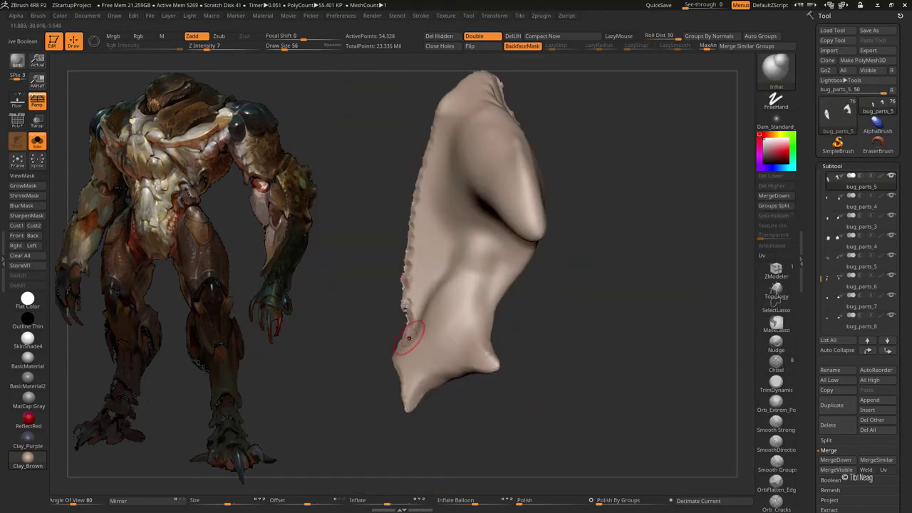
pyautogui.press('shift')
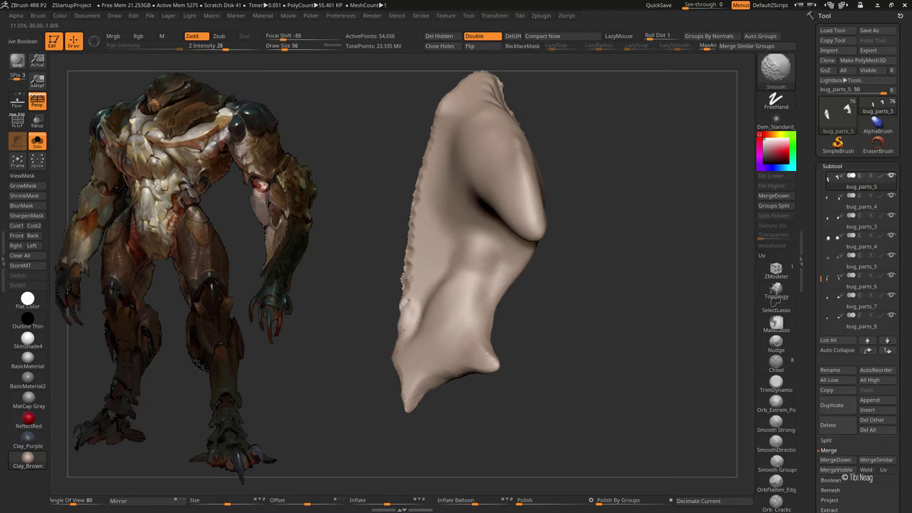
pyautogui.moveTo(416, 329); pyautogui.dragTo(372, 339)
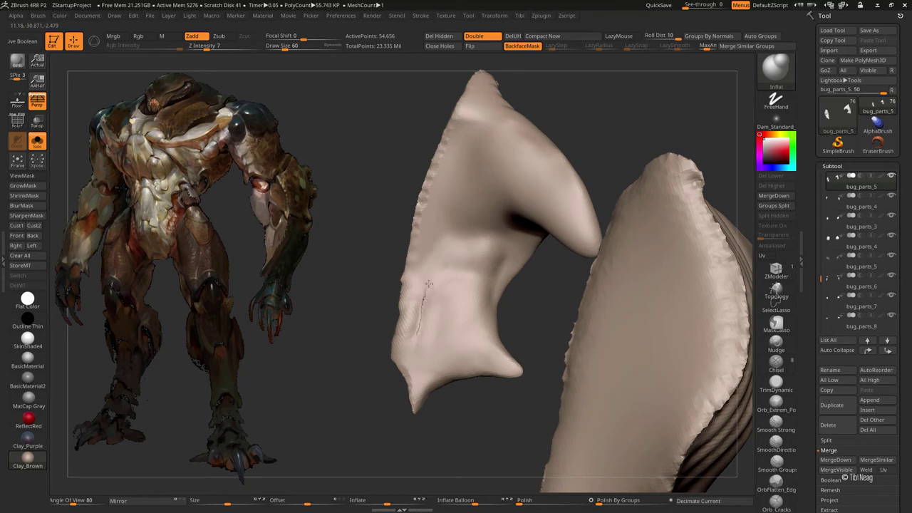
pyautogui.keyDown('shift'); pyautogui.moveTo(438, 299); pyautogui.dragTo(410, 317); pyautogui.keyUp('shift')
pyautogui.moveTo(459, 241)
pyautogui.mouseDown()
pyautogui.moveTo(444, 305)
pyautogui.moveTo(597, 179)
pyautogui.moveTo(485, 227)
pyautogui.mouseUp()
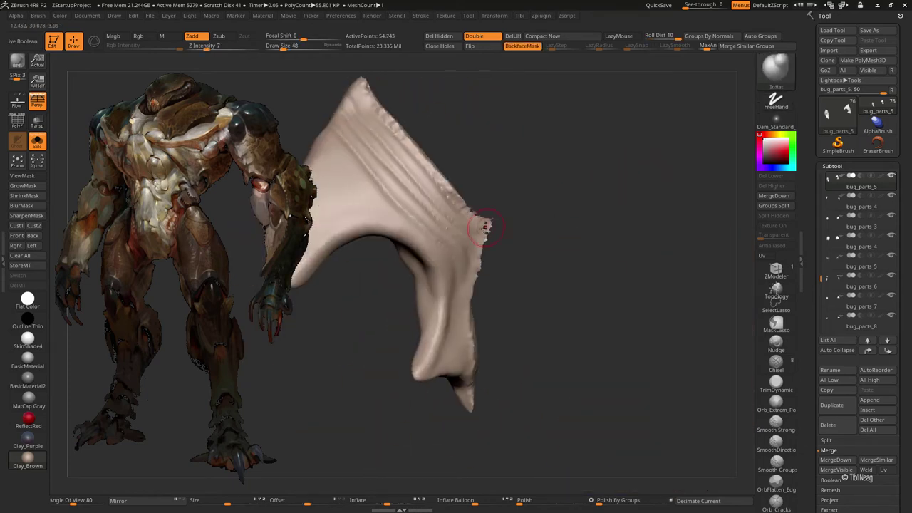
pyautogui.moveTo(508, 185); pyautogui.dragTo(526, 258)
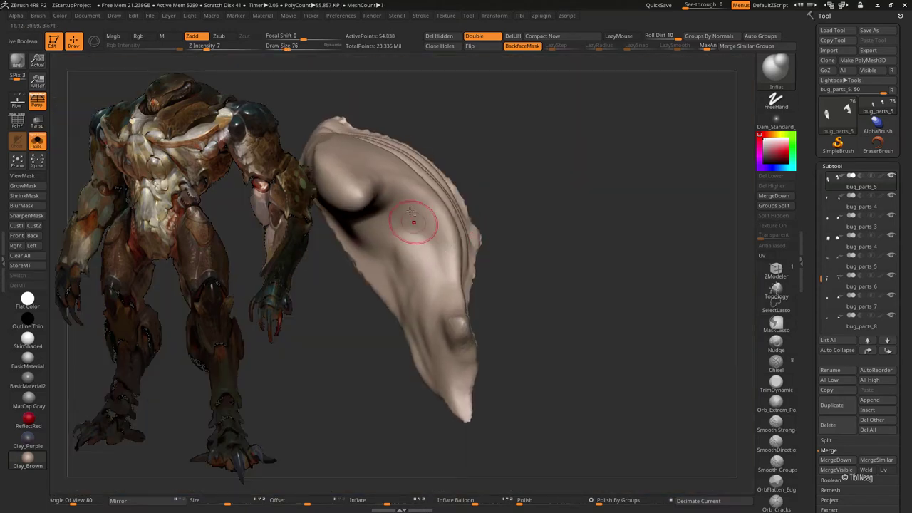
pyautogui.press(']')
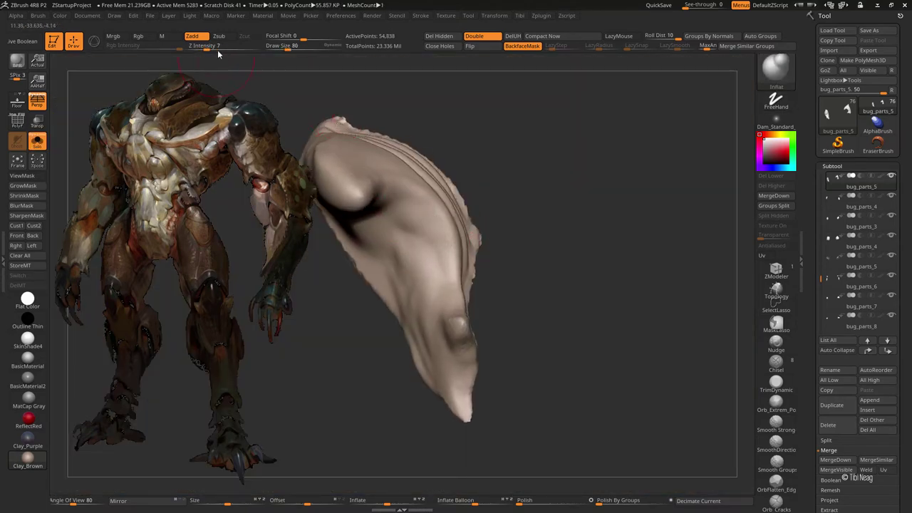
# - Polish the fin with hPolish, making it taller and wider
pyautogui.press('b')
pyautogui.press('h')
pyautogui.press('p')
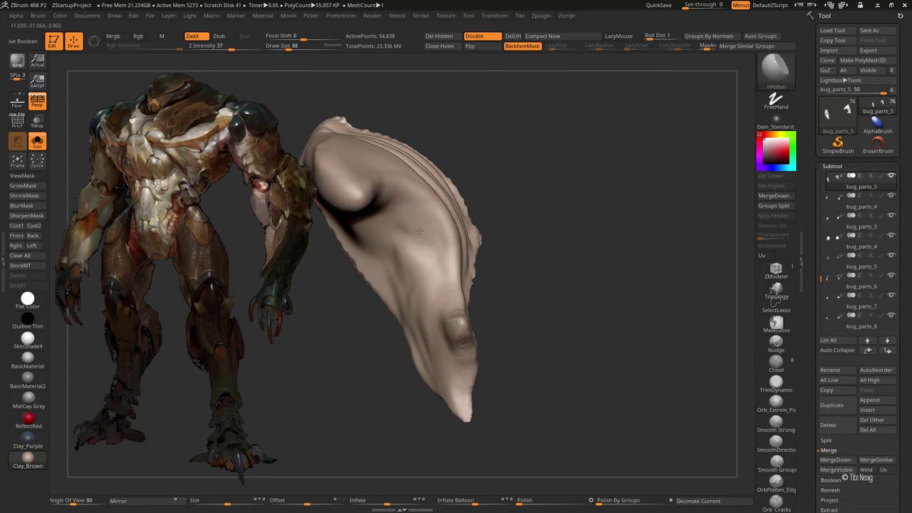
pyautogui.hotkey('ctrl', 'z')
pyautogui.hotkey('ctrl', 'z')
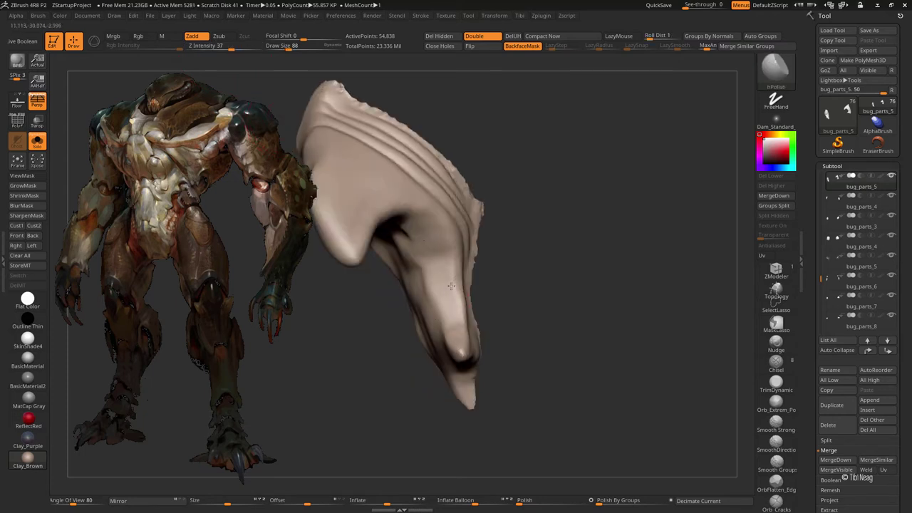
pyautogui.hotkey('ctrl', 'z')
pyautogui.hotkey('ctrl', 'z')
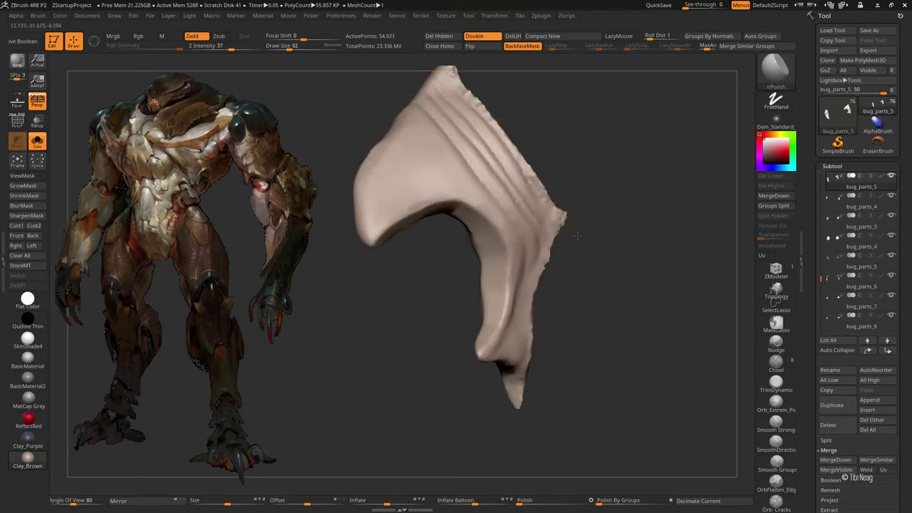
pyautogui.moveTo(591, 201); pyautogui.dragTo(669, 333)
# - Show all body parts again, select the Move brush, and scroll the Tool palette to Geometry
pyautogui.hotkey('shift', 'ctrl', 's')
pyautogui.press('b')
pyautogui.press('m')
pyautogui.press('v')
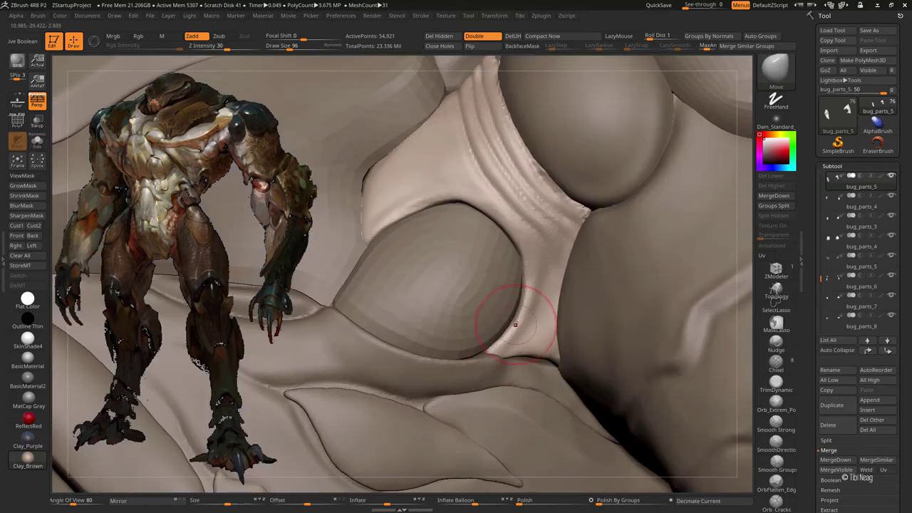
pyautogui.hotkey('ctrl', 'z')
pyautogui.hotkey('ctrl', 'z')
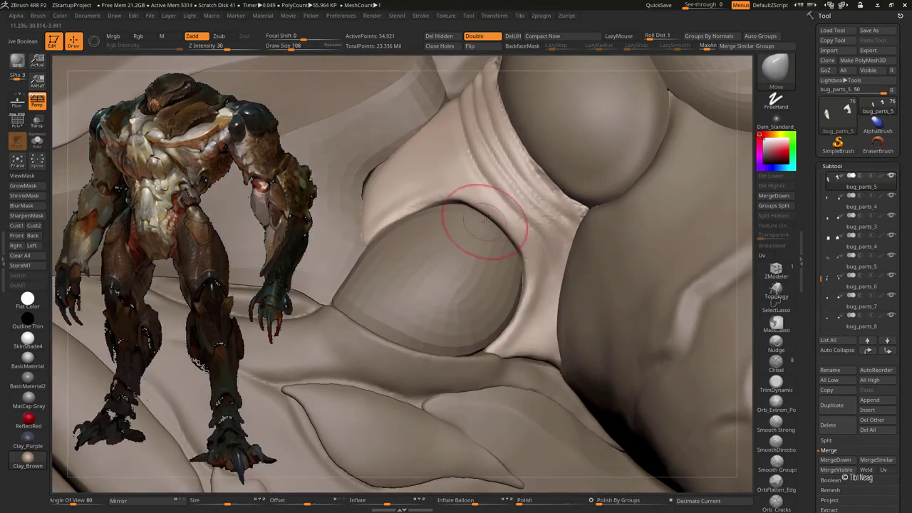
pyautogui.hotkey('ctrl', 'z')
pyautogui.hotkey('ctrl', 'z')
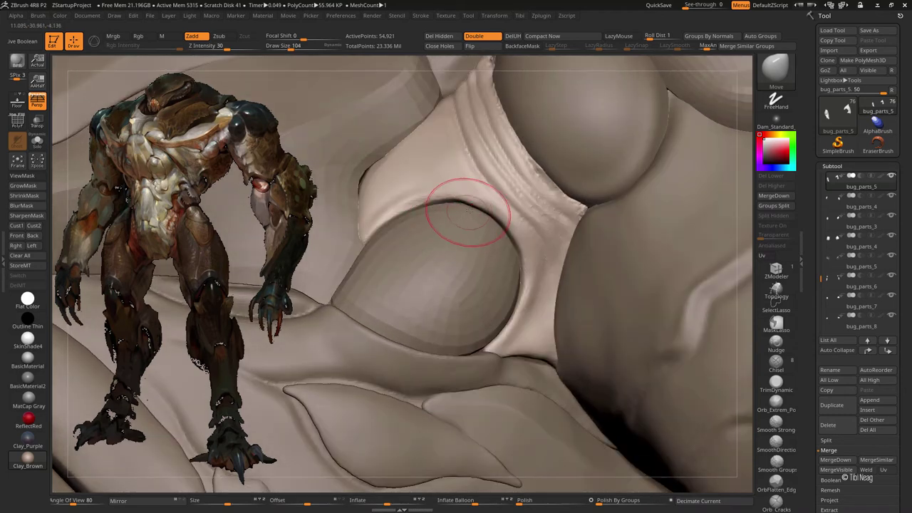
pyautogui.scroll(-5, 864, 311)
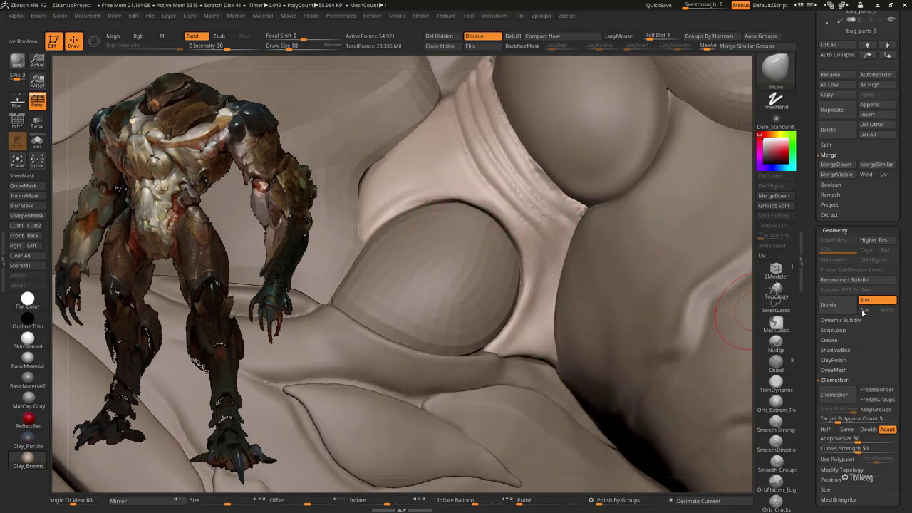
# - Open the DynaMesh settings and isolate the fin on its own
pyautogui.click(829, 369)
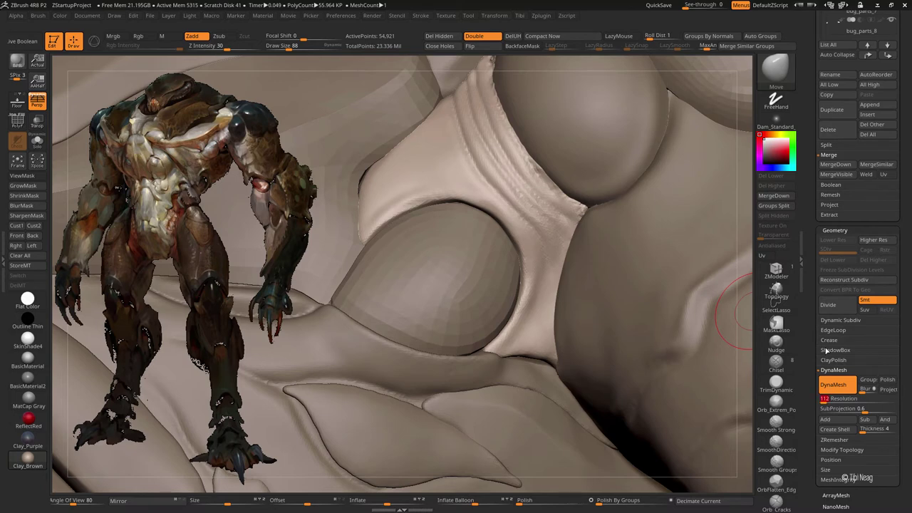
pyautogui.click(37, 141)
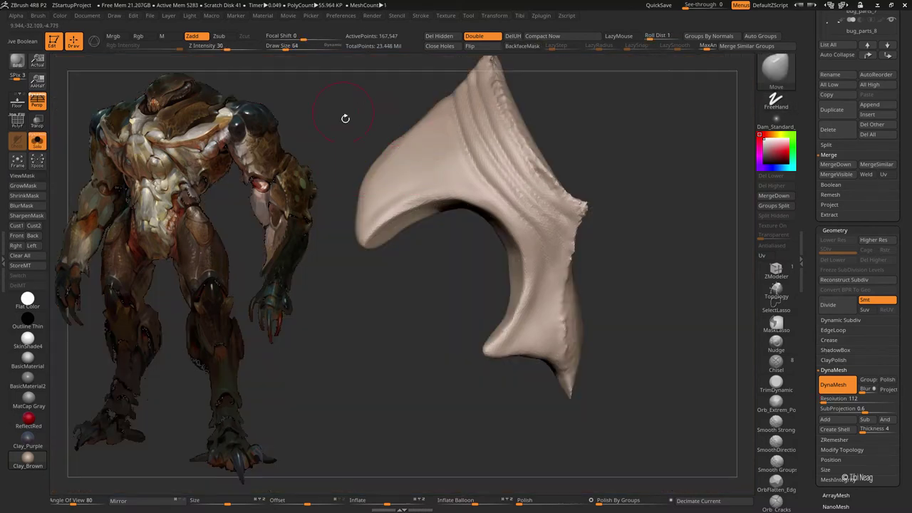
pyautogui.moveTo(590, 153); pyautogui.dragTo(549, 470)
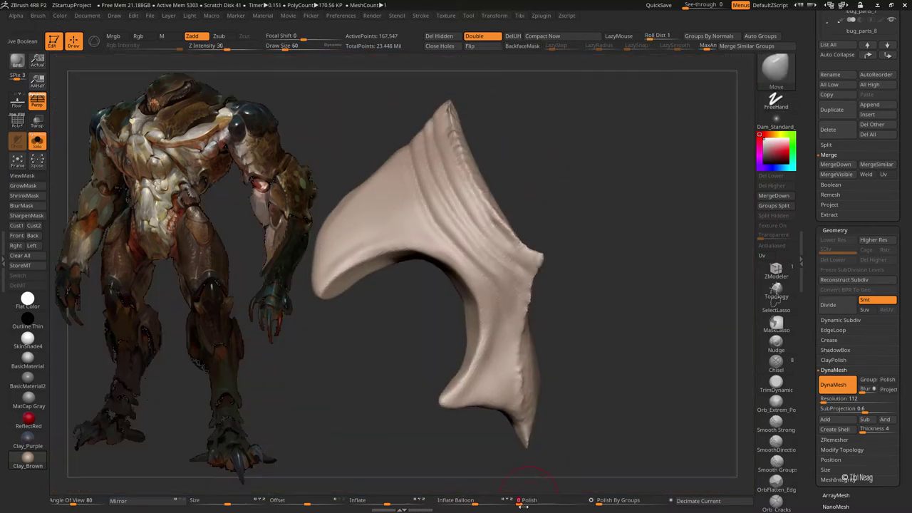
pyautogui.moveTo(619, 289); pyautogui.dragTo(625, 93)
# - Re-carve the fin's ridge grooves with DamStandard and smooth its top ridges
pyautogui.press('b')
pyautogui.press('d')
pyautogui.press('s')
pyautogui.moveTo(520, 121); pyautogui.dragTo(499, 136)
pyautogui.press('[')
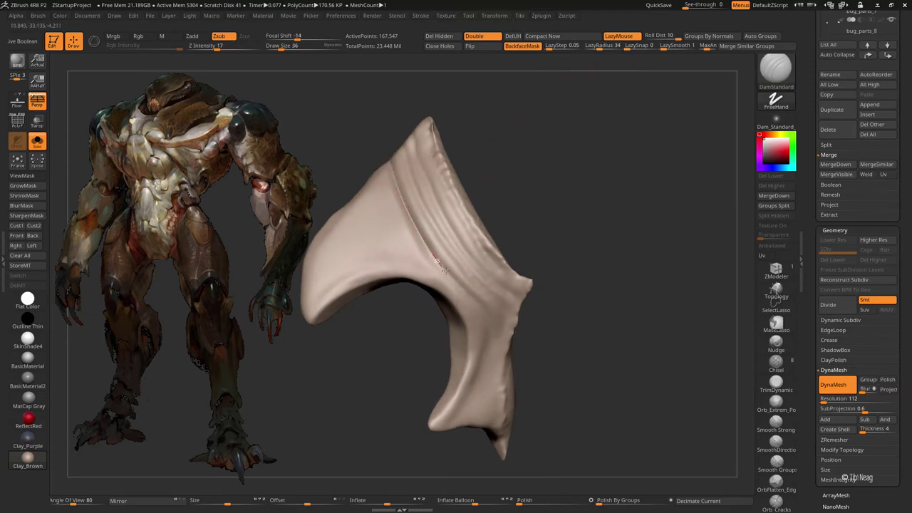
pyautogui.moveTo(519, 339); pyautogui.dragTo(411, 187)
pyautogui.press(']')
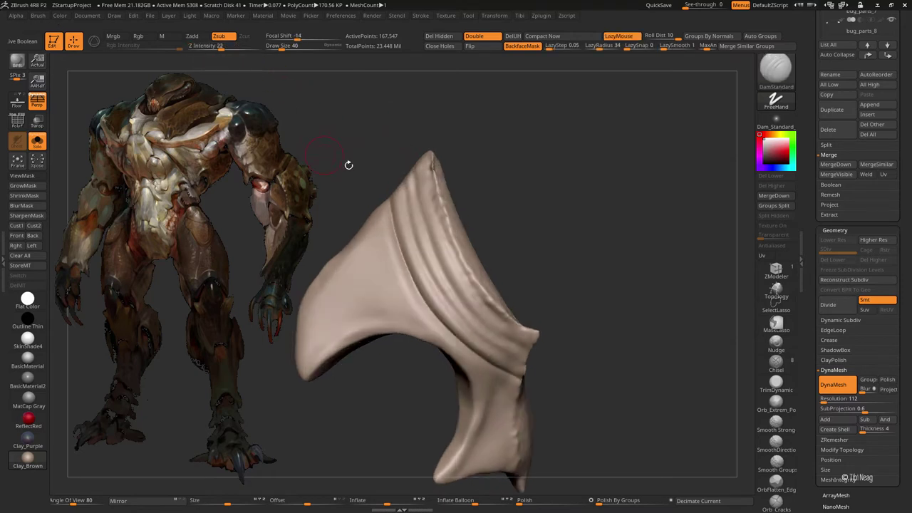
pyautogui.moveTo(376, 94)
pyautogui.mouseDown()
pyautogui.moveTo(401, 190)
pyautogui.moveTo(407, 160)
pyautogui.mouseUp()
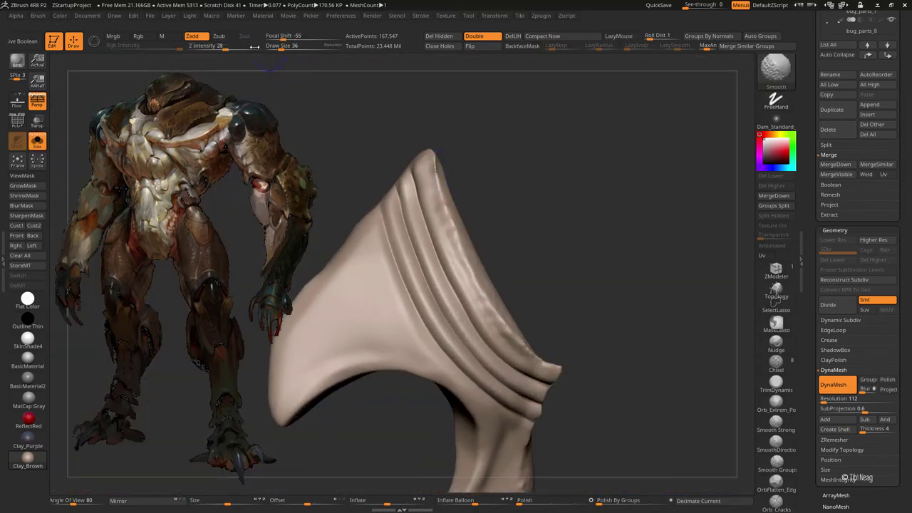
pyautogui.keyDown('shift'); pyautogui.moveTo(428, 164); pyautogui.dragTo(444, 218); pyautogui.keyUp('shift')
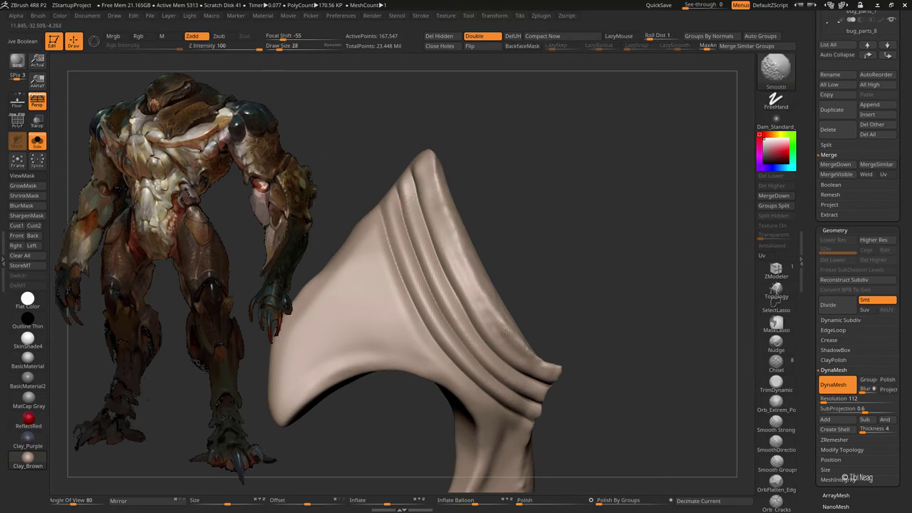
# - Slightly inflate the fin's upper ridge with Inflat at Draw Size 36, then smooth it
pyautogui.click(618, 36)
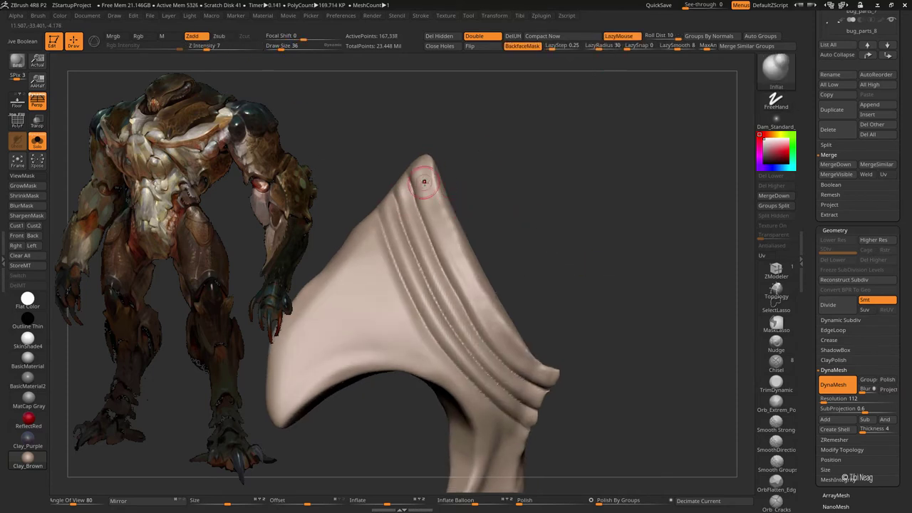
pyautogui.click(224, 45)
pyautogui.write('15')
pyautogui.moveTo(422, 173); pyautogui.dragTo(430, 211)
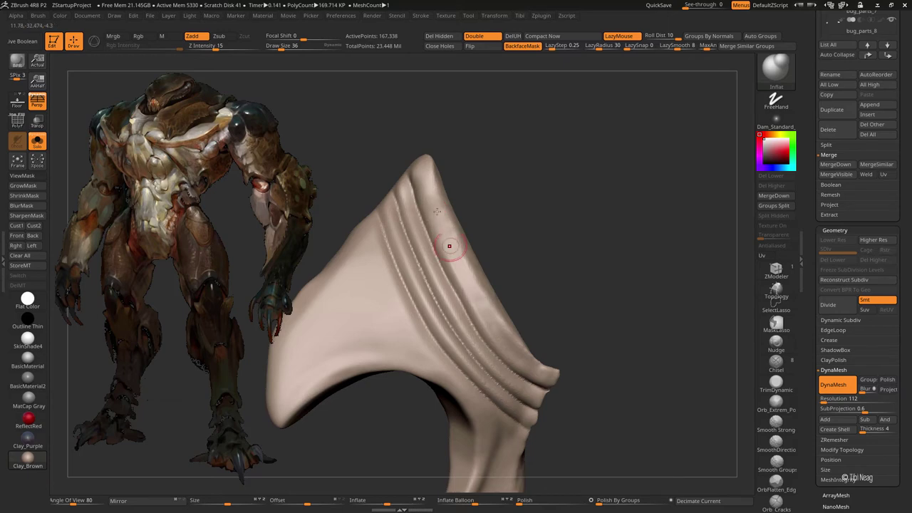
pyautogui.press('shift')
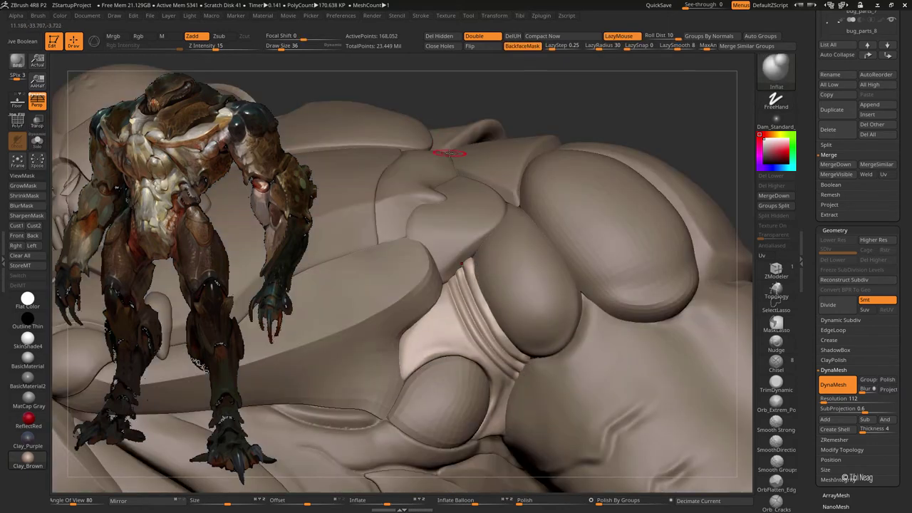
# - Reshape the shoulder bulge with the Move brush
pyautogui.moveTo(520, 153); pyautogui.dragTo(629, 123)
pyautogui.press('b')
pyautogui.press('m')
pyautogui.press('v')
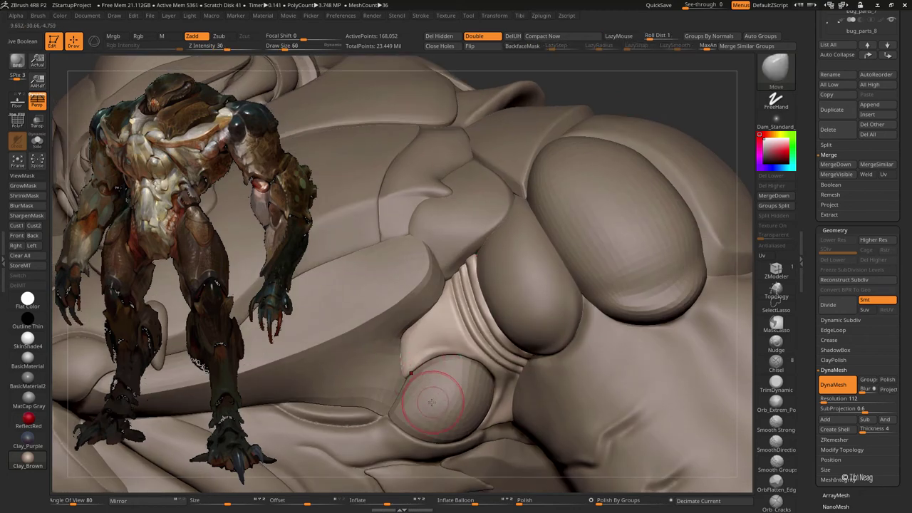
pyautogui.moveTo(417, 383)
pyautogui.mouseDown(button='right')
pyautogui.moveTo(473, 212)
pyautogui.moveTo(454, 146)
pyautogui.moveTo(520, 242)
pyautogui.mouseUp(button='right')
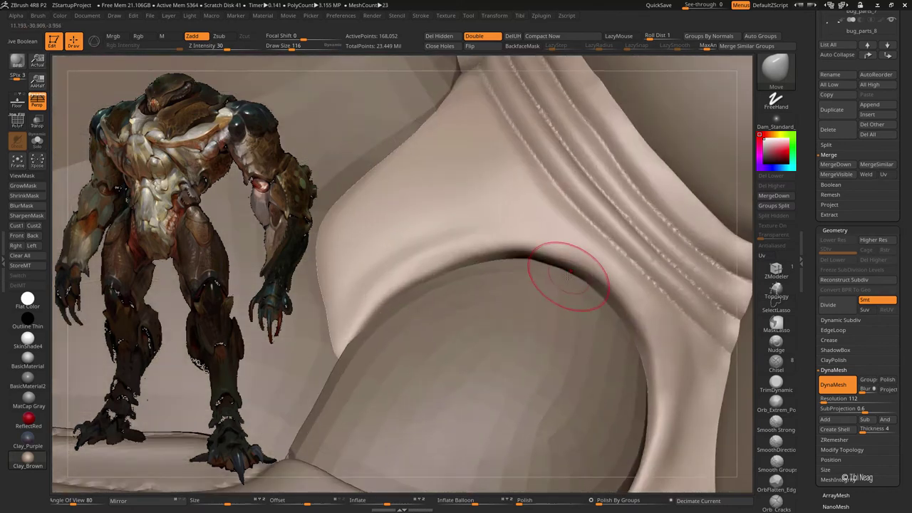
# - Polish the side of the shoulder dome with hPolish at brush size 52
pyautogui.press('b')
pyautogui.press('h')
pyautogui.press('p')
pyautogui.moveTo(564, 285); pyautogui.dragTo(471, 246, button='right')
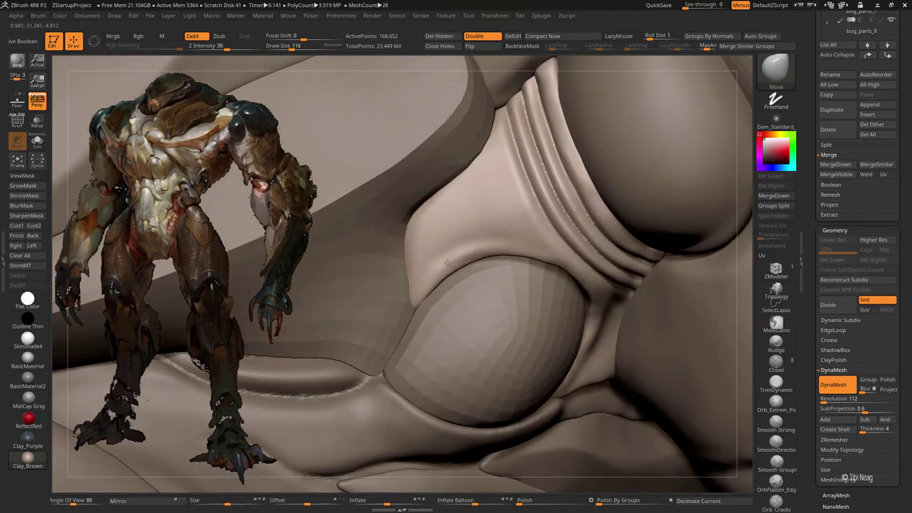
pyautogui.press('space')
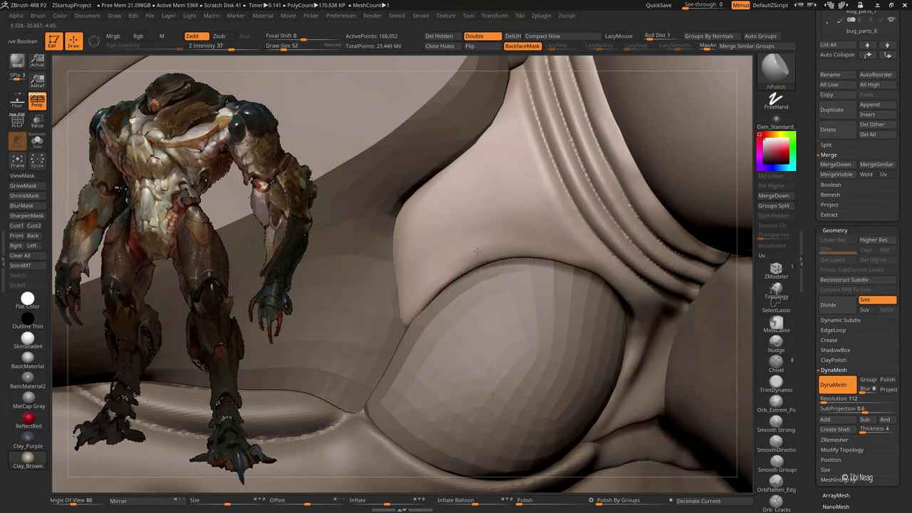
pyautogui.moveTo(493, 157); pyautogui.dragTo(501, 193, button='right')
# - Return to the Move brush and frame the whole creature to check the shoulder
pyautogui.press('b')
pyautogui.press('m')
pyautogui.press('v')
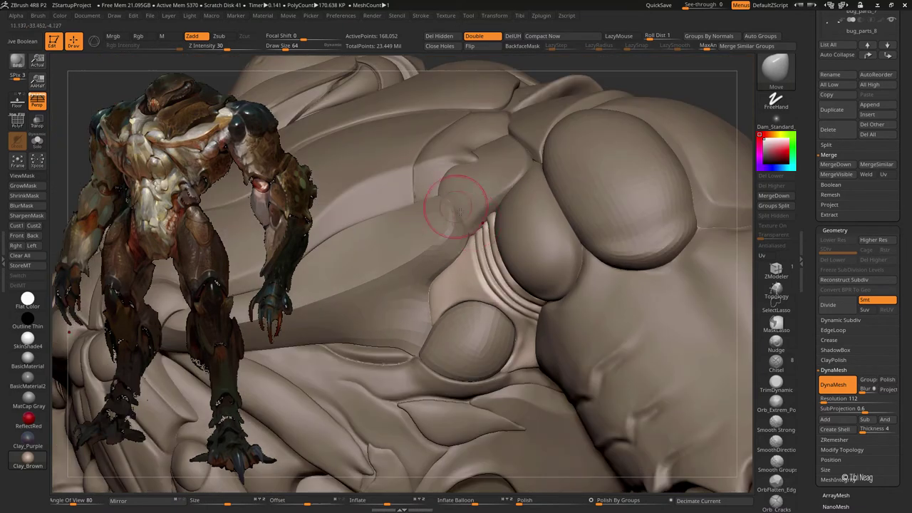
pyautogui.moveTo(434, 250); pyautogui.dragTo(533, 183, button='right')
pyautogui.press('f')
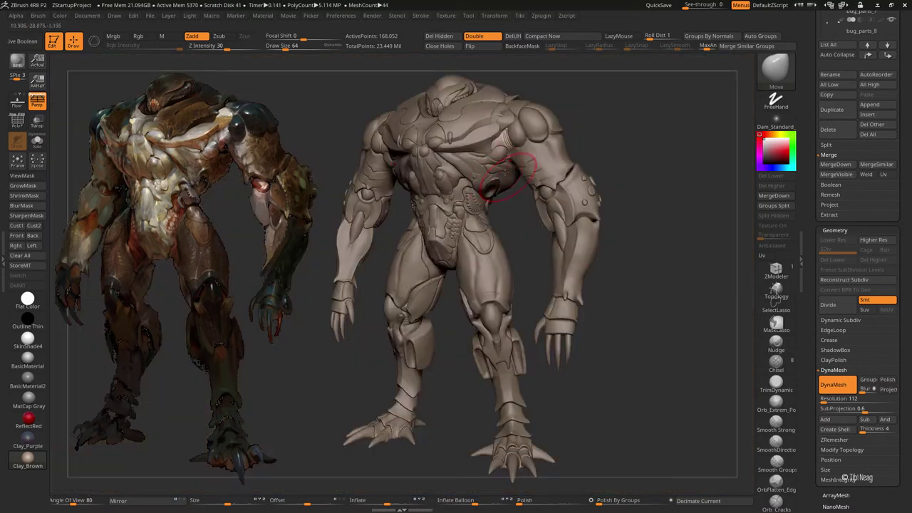
pyautogui.keyDown('ctrl'); pyautogui.moveTo(493, 219); pyautogui.dragTo(504, 232, button='right'); pyautogui.keyUp('ctrl')
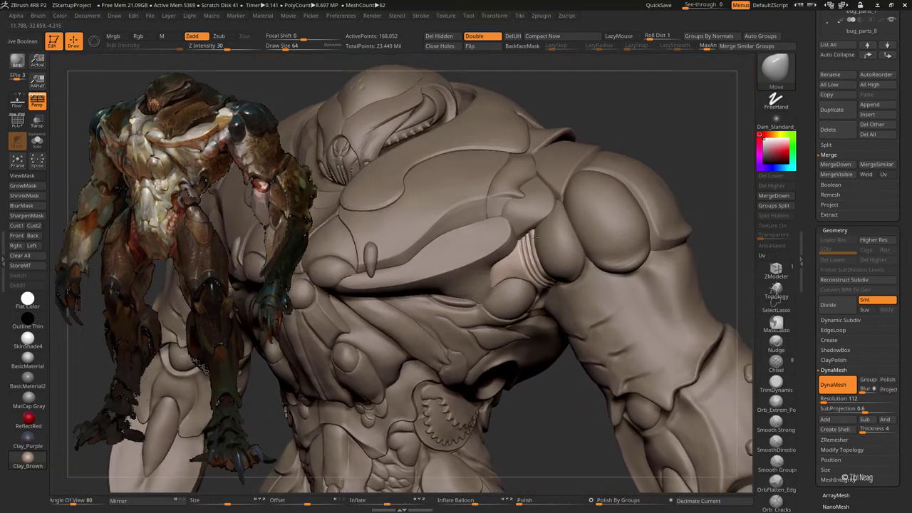
pyautogui.scroll(5, 543, 237)
pyautogui.scroll(-5, 520, 269)
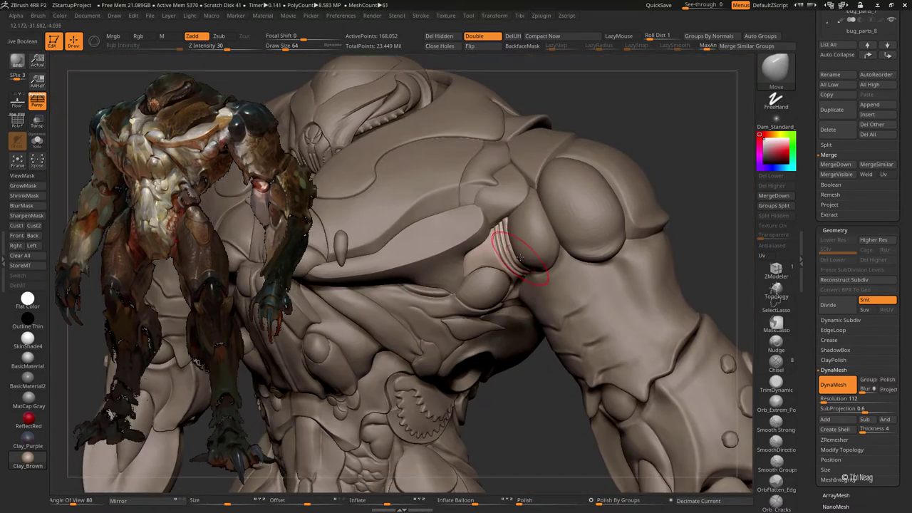
pyautogui.scroll(5, 518, 265)
pyautogui.press('f')
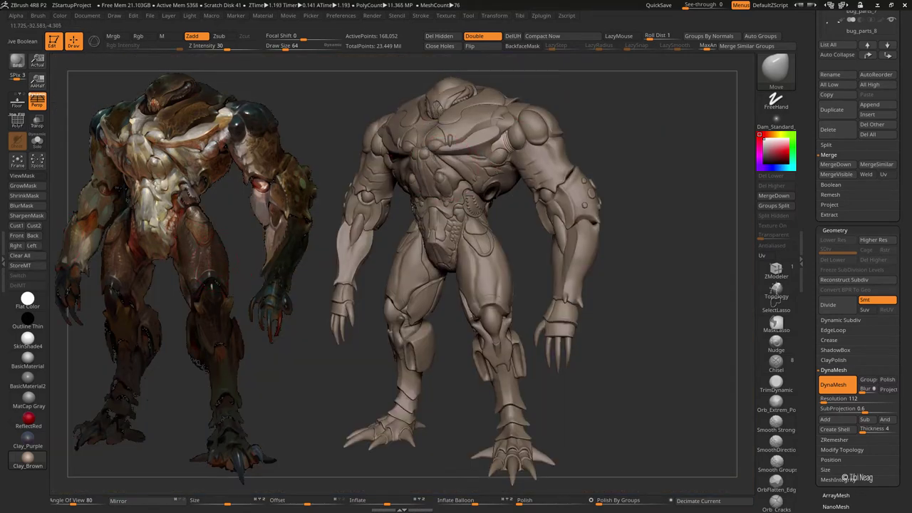
pyautogui.scroll(5, 517, 144)
pyautogui.scroll(2, 471, 176)
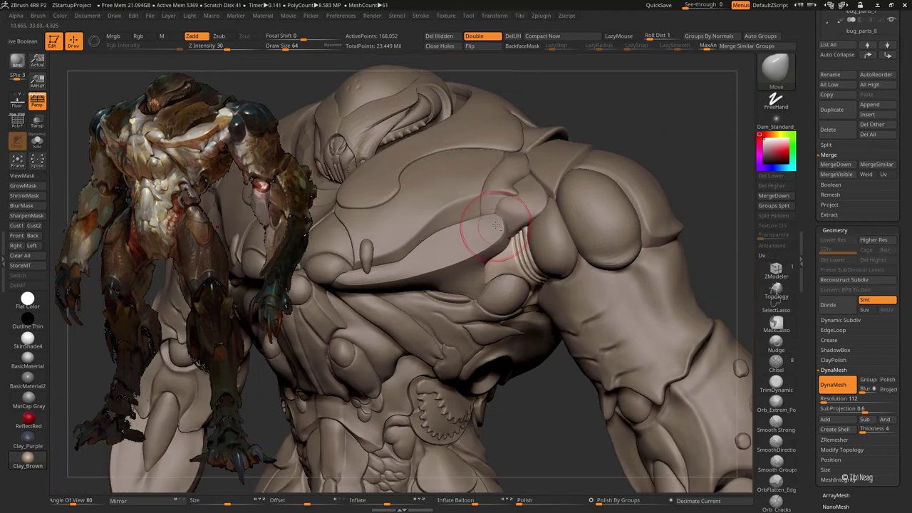
pyautogui.scroll(-5, 474, 228)
pyautogui.scroll(5, 507, 271)
pyautogui.scroll(5, 507, 271)
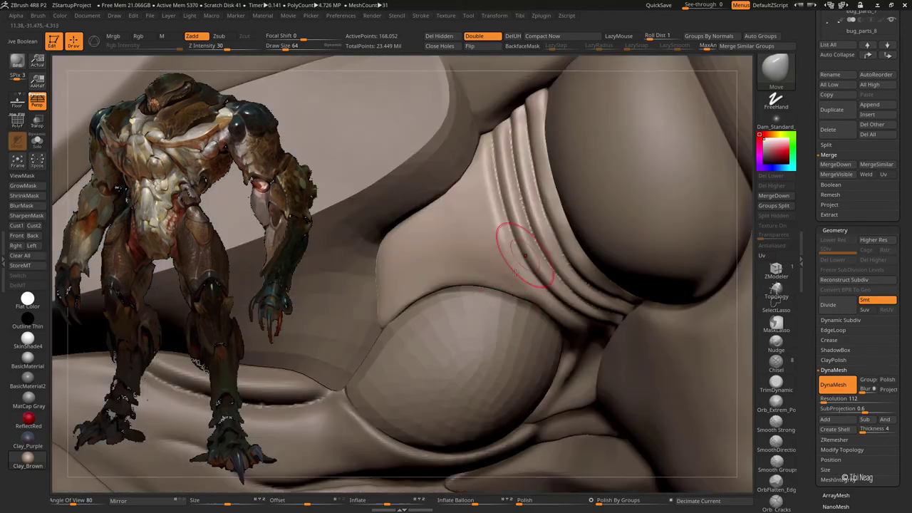
# - Inflate the shoulder ridges and bulge with the Inflat brush
pyautogui.moveTo(477, 233); pyautogui.dragTo(515, 263, button='right')
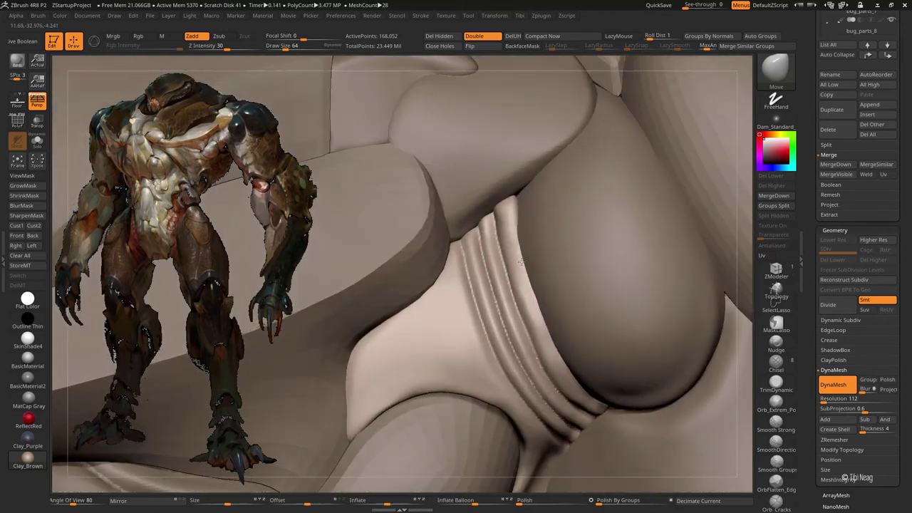
pyautogui.press('b')
pyautogui.press('i')
pyautogui.press('n')
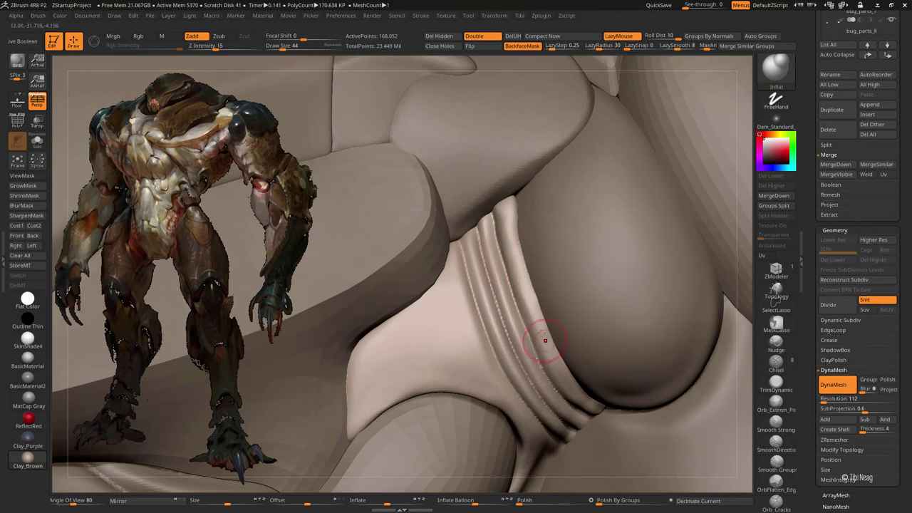
pyautogui.moveTo(545, 340)
pyautogui.mouseDown(button='right')
pyautogui.moveTo(509, 136)
pyautogui.moveTo(555, 319)
pyautogui.moveTo(545, 309)
pyautogui.moveTo(460, 317)
pyautogui.mouseUp(button='right')
# - Reshape the dark surface right of the bulge with the Move brush
pyautogui.press('b')
pyautogui.press('m')
pyautogui.press('v')
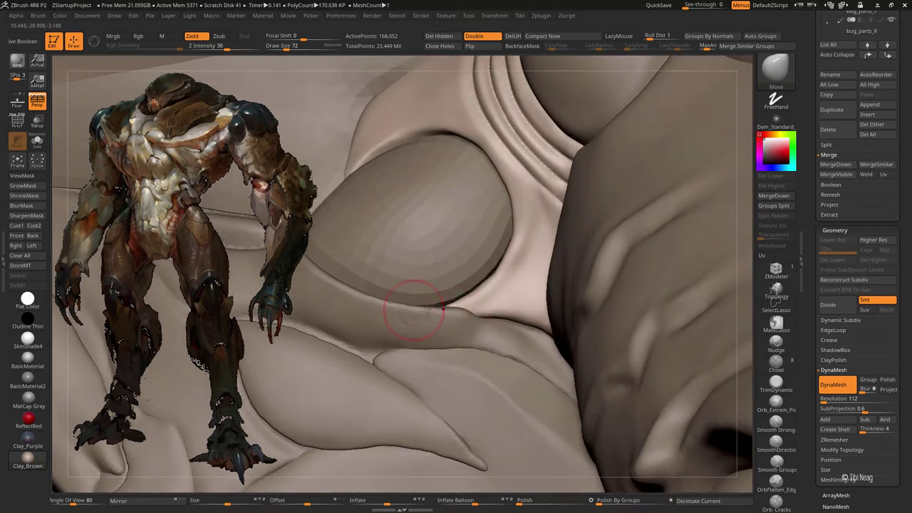
pyautogui.moveTo(413, 311)
pyautogui.mouseDown()
pyautogui.moveTo(547, 338)
pyautogui.moveTo(511, 330)
pyautogui.mouseUp()
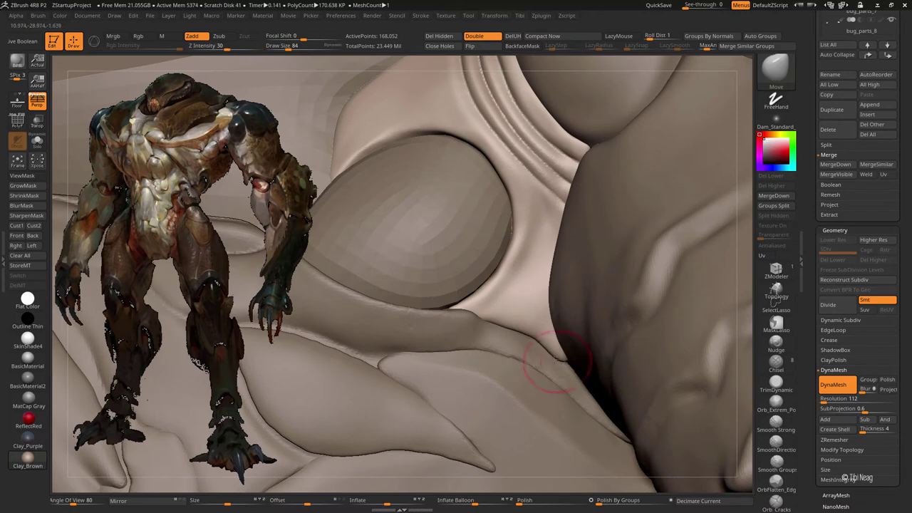
# - Smooth the crease where the ridged rim meets the round bulge
pyautogui.moveTo(534, 340); pyautogui.dragTo(567, 370, button='right')
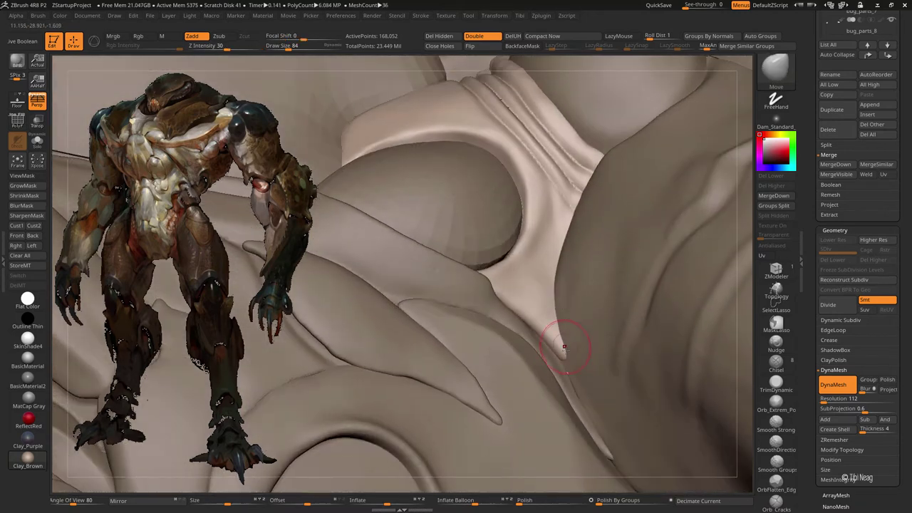
pyautogui.moveTo(545, 339); pyautogui.dragTo(563, 360, button='right')
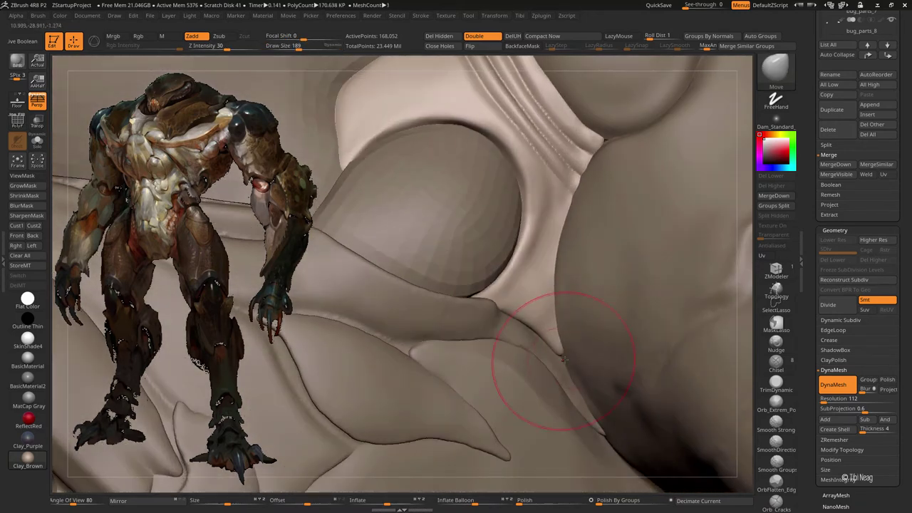
pyautogui.moveTo(552, 316); pyautogui.dragTo(546, 302, button='right')
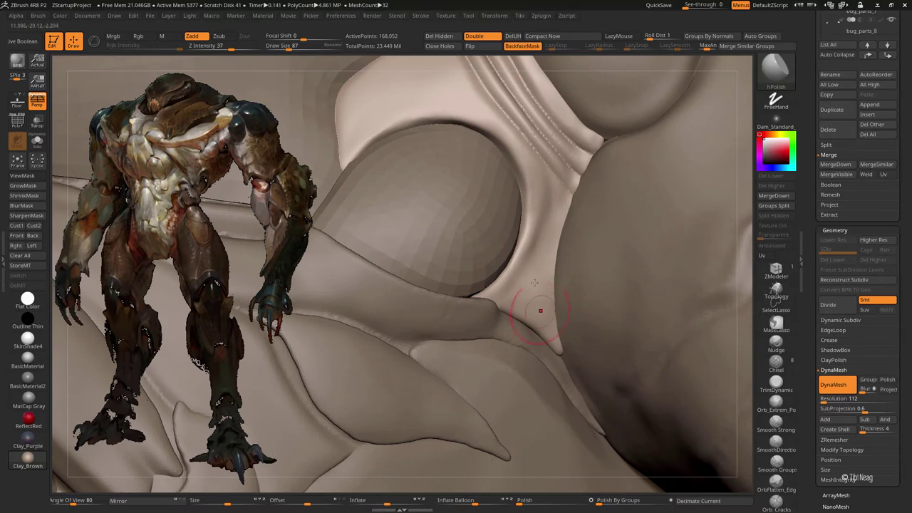
pyautogui.press('shift')
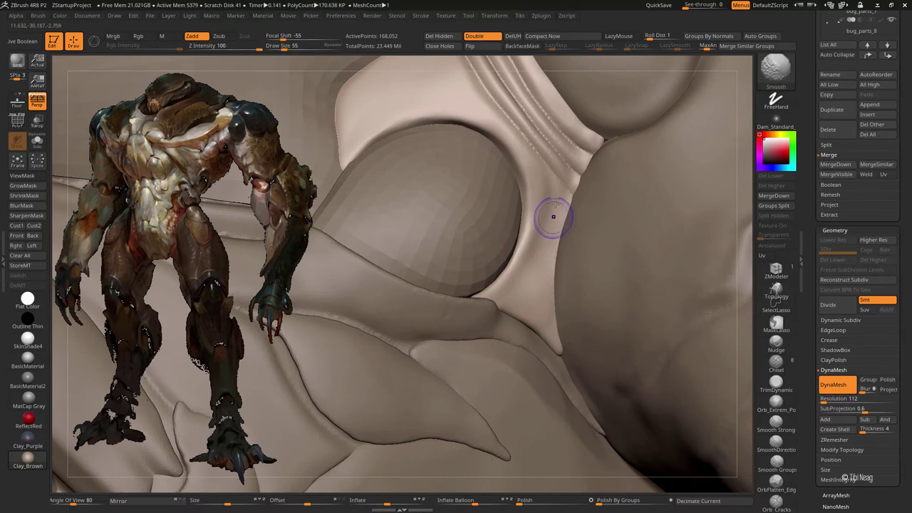
pyautogui.moveTo(551, 212)
pyautogui.mouseDown(button='right')
pyautogui.moveTo(471, 195)
pyautogui.moveTo(565, 292)
pyautogui.moveTo(525, 197)
pyautogui.mouseUp(button='right')
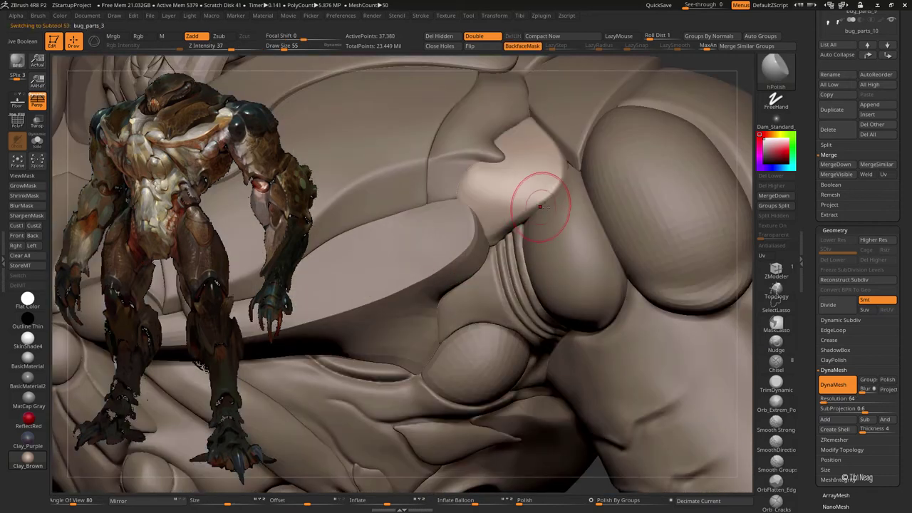
# - Pull the light shoulder form outward with a half-size Move brush
pyautogui.press('b')
pyautogui.press('m')
pyautogui.press('v')
pyautogui.press('space')
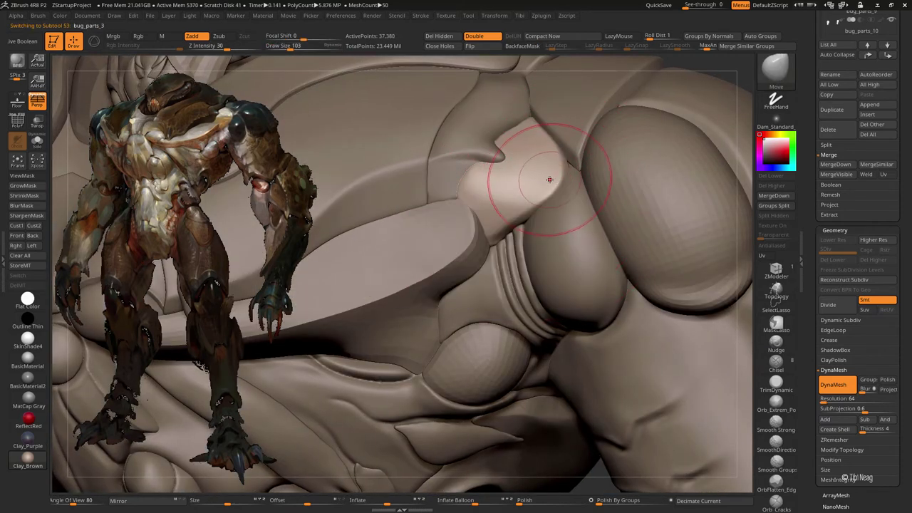
pyautogui.moveTo(554, 175); pyautogui.dragTo(567, 175)
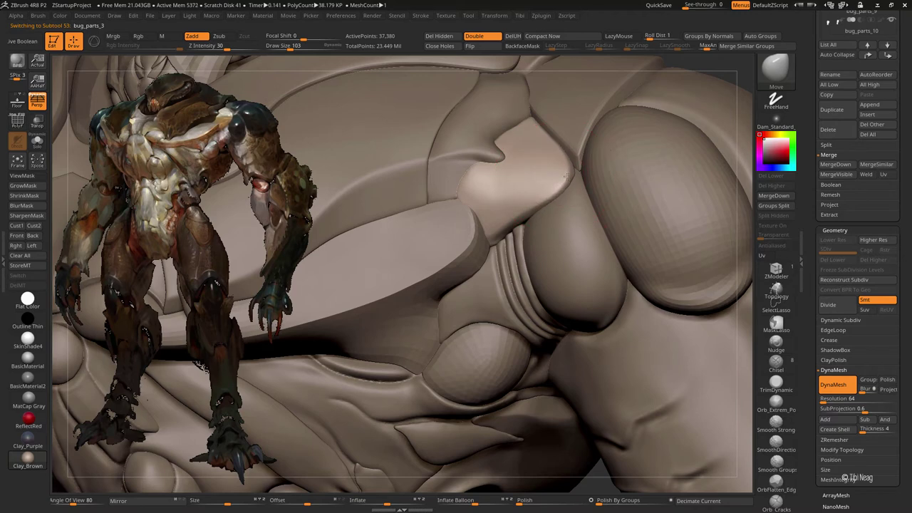
# - Nudge the bug_parts_38 shoulder piece and expand the mask on the upper plate
pyautogui.keyDown('alt'); pyautogui.click(581, 168); pyautogui.keyUp('alt')
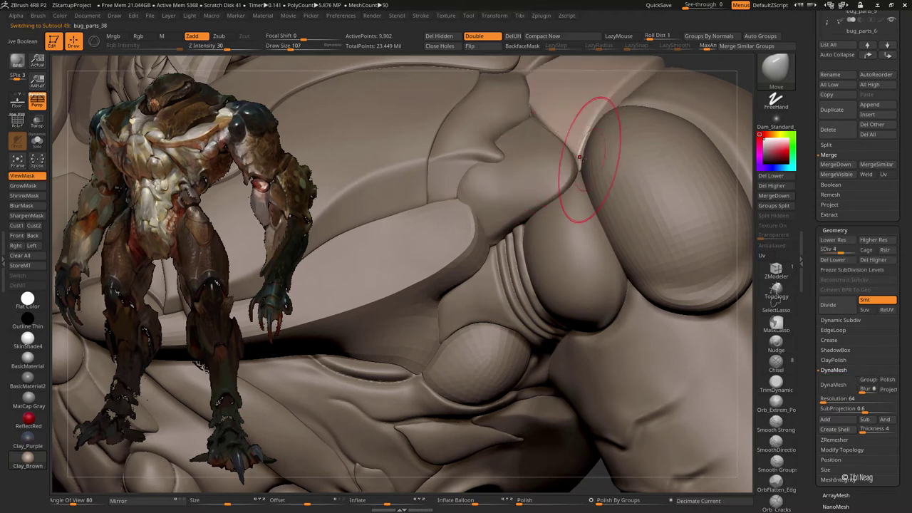
pyautogui.press('space')
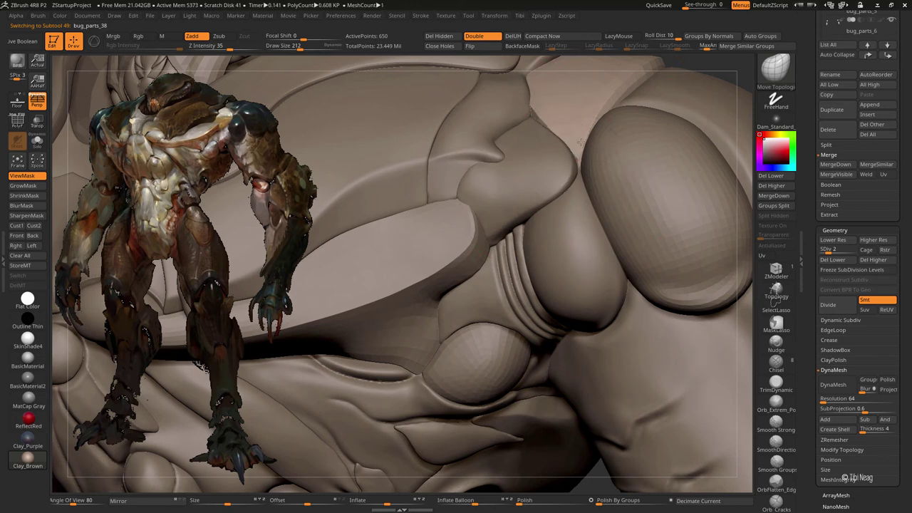
pyautogui.moveTo(574, 165)
pyautogui.mouseDown()
pyautogui.moveTo(582, 145)
pyautogui.moveTo(574, 171)
pyautogui.moveTo(588, 190)
pyautogui.mouseUp()
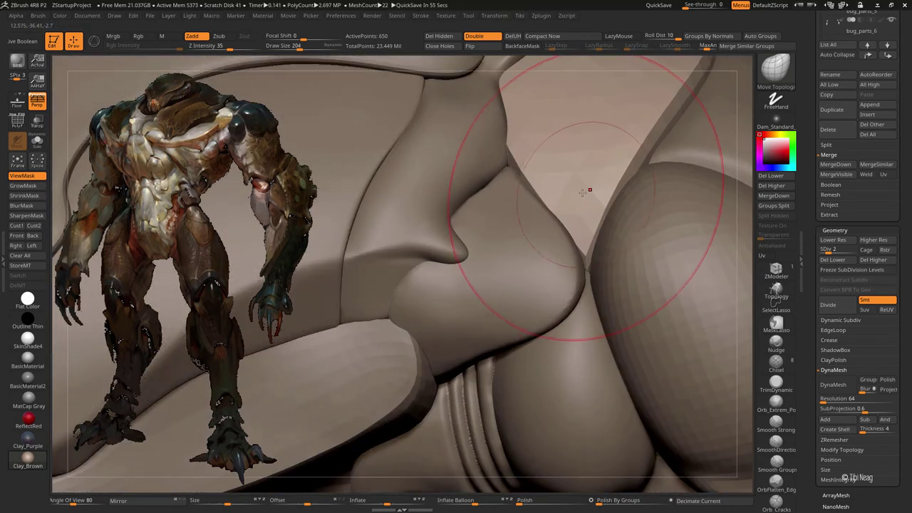
pyautogui.press('w')
pyautogui.press('q')
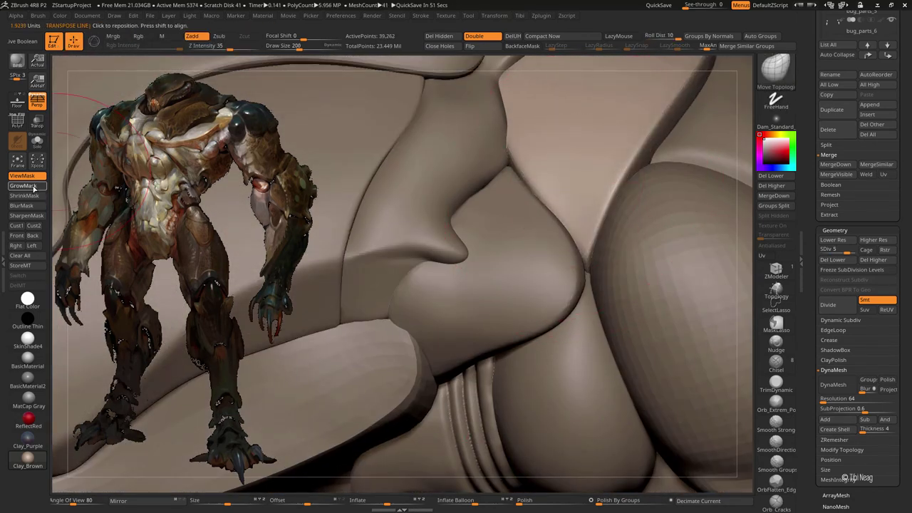
pyautogui.click(28, 186)
pyautogui.click(28, 185)
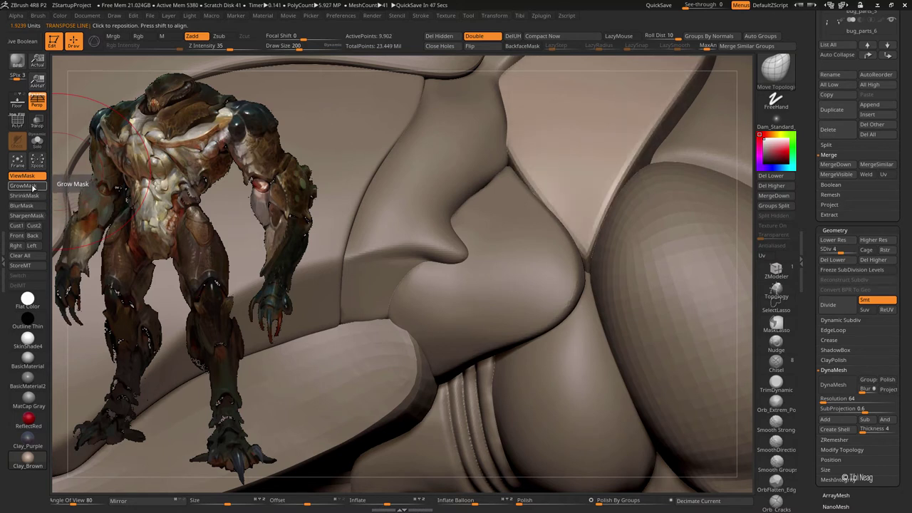
# - Set up a smaller, lower-strength Inflat brush and zoom in on the shoulder armour
pyautogui.press('b')
pyautogui.press('i')
pyautogui.press('n')
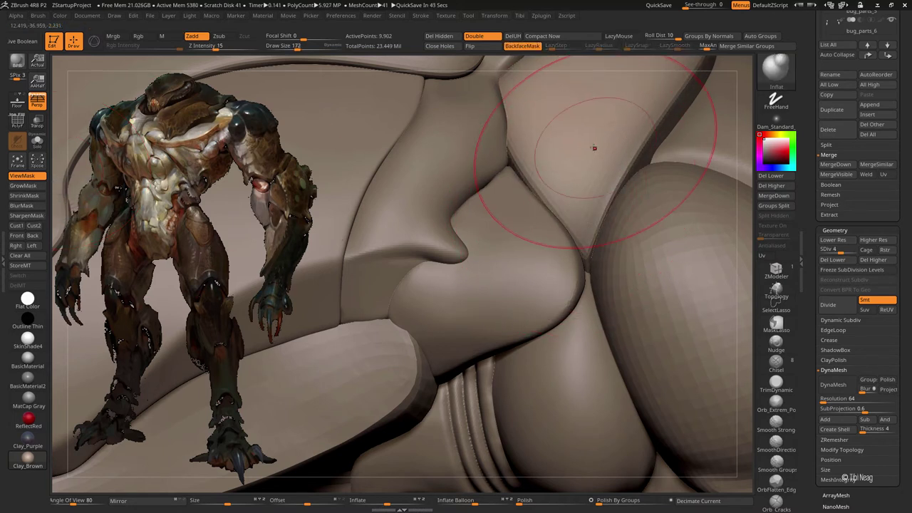
pyautogui.press('space')
pyautogui.moveTo(601, 112); pyautogui.dragTo(553, 182)
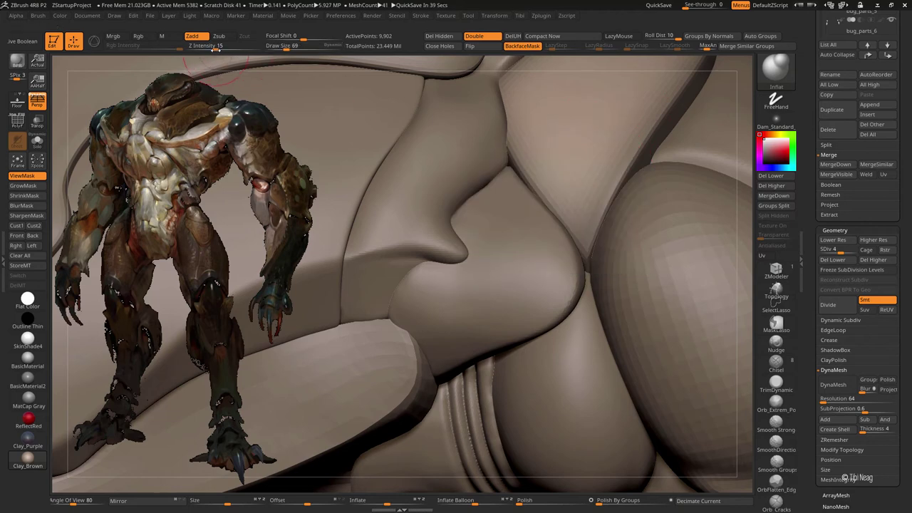
pyautogui.moveTo(554, 183); pyautogui.dragTo(498, 244, button='right')
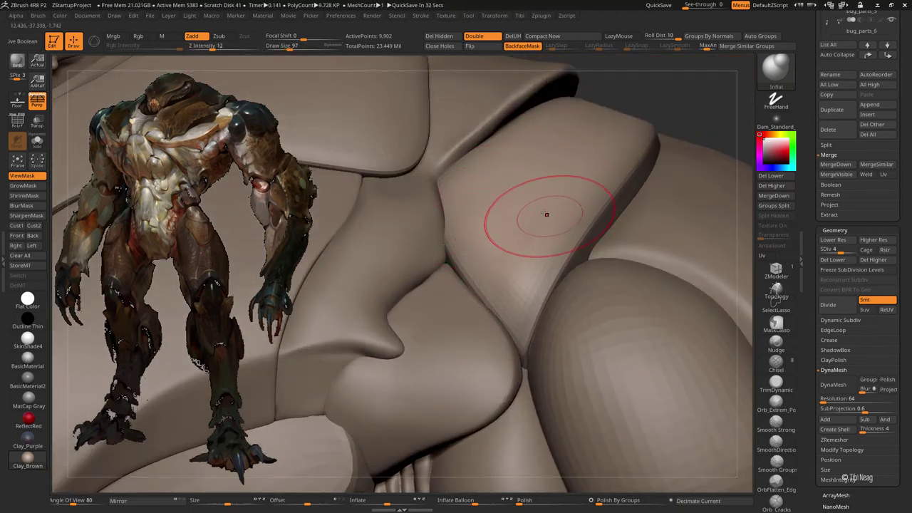
pyautogui.press('f')
pyautogui.moveTo(750, 438)
pyautogui.mouseDown(button='right')
pyautogui.moveTo(522, 308)
pyautogui.moveTo(488, 214)
pyautogui.mouseUp(button='right')
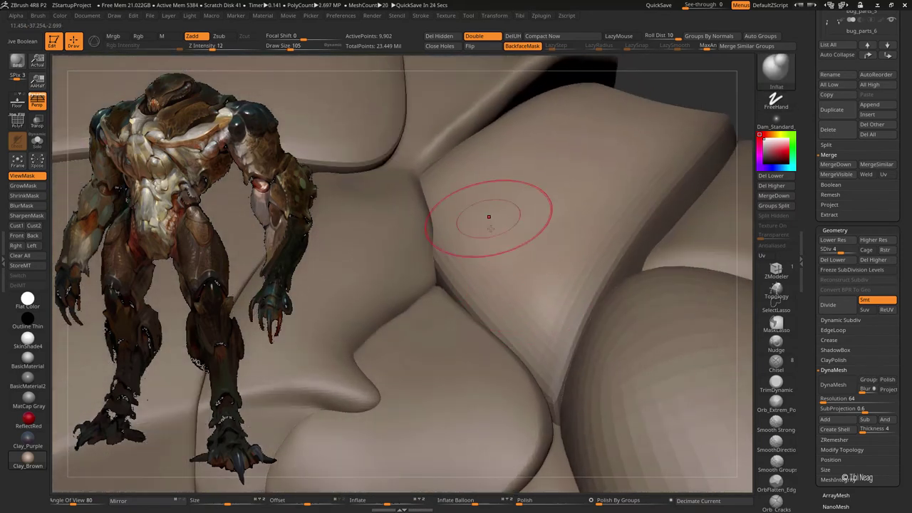
# - Smooth the plates and pull the shoulder plate outward at brush strength 6
pyautogui.press('shift')
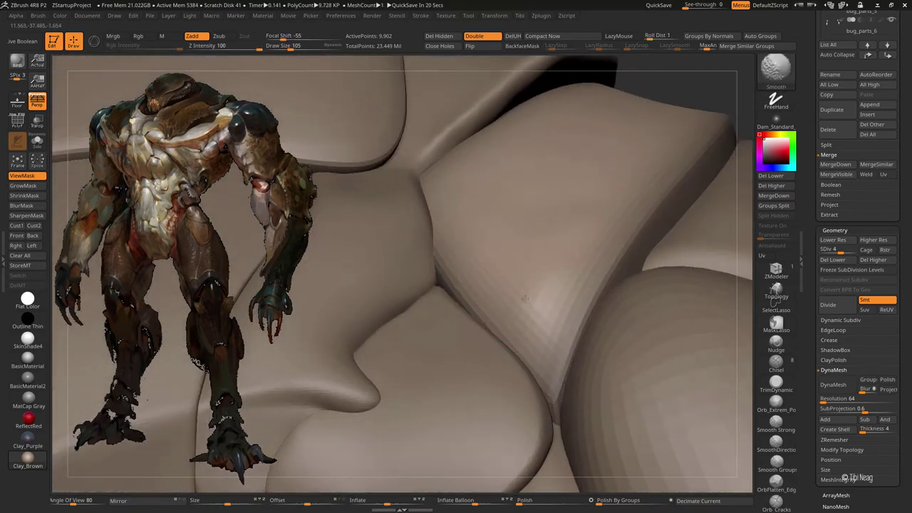
pyautogui.moveTo(520, 224); pyautogui.dragTo(499, 261, button='right')
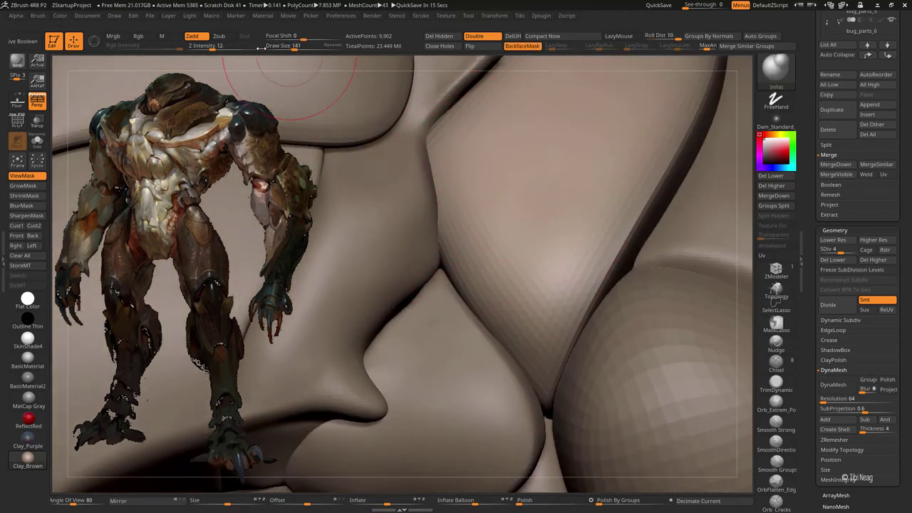
pyautogui.click(225, 45)
pyautogui.write('6')
pyautogui.press('Return')
pyautogui.press('f')
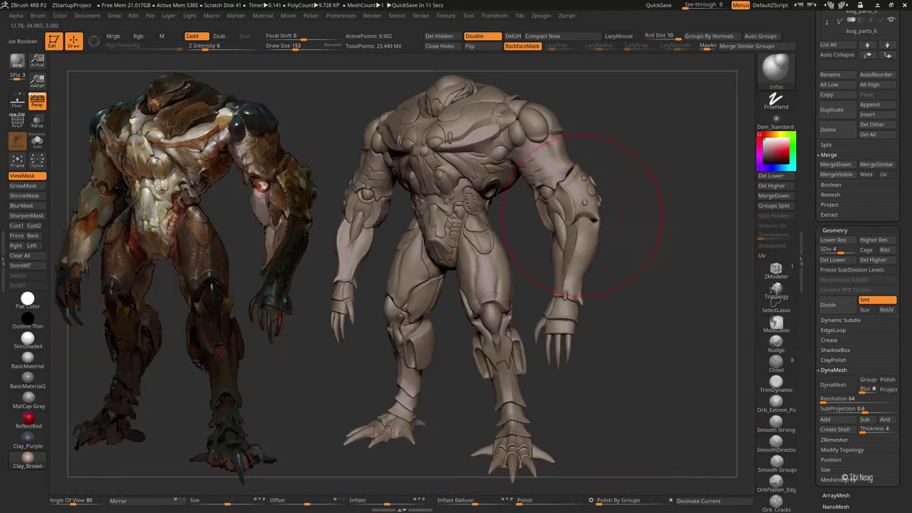
pyautogui.moveTo(647, 118); pyautogui.dragTo(721, 364)
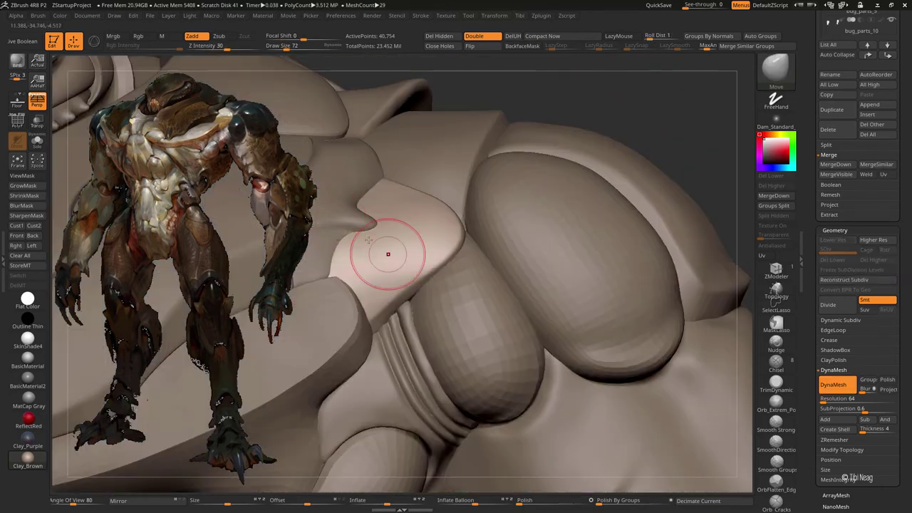
pyautogui.moveTo(388, 254); pyautogui.dragTo(340, 234)
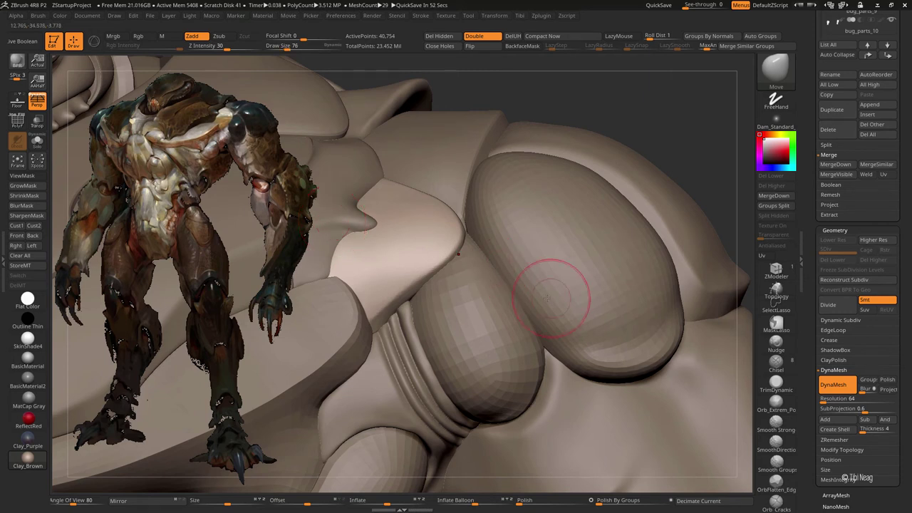
# - Shrink the brush and select the rounded shoulder plate for editing
pyautogui.press('[')
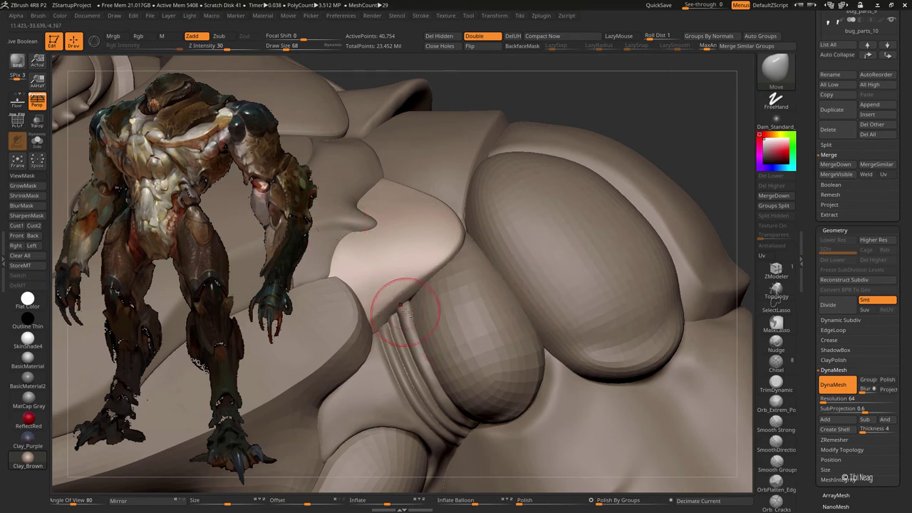
pyautogui.keyDown('alt'); pyautogui.click(402, 304); pyautogui.keyUp('alt')
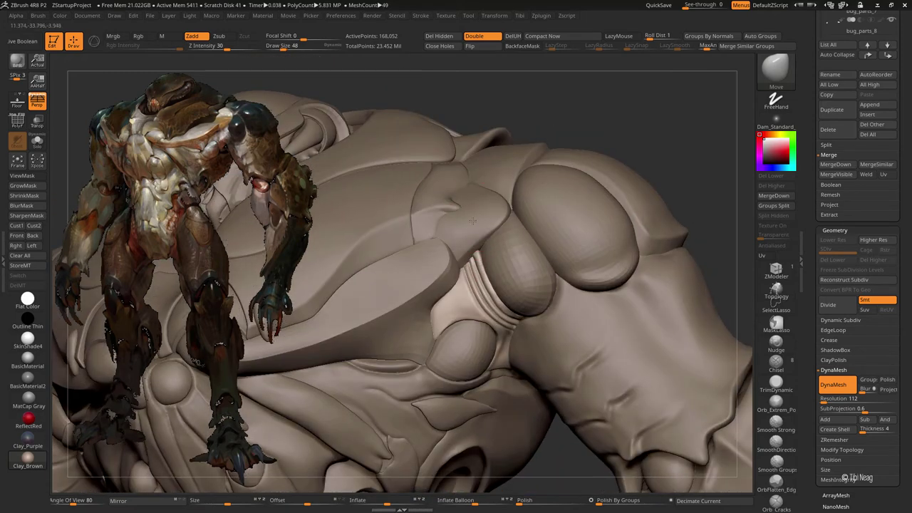
pyautogui.keyDown('alt'); pyautogui.click(476, 215); pyautogui.keyUp('alt')
pyautogui.keyDown('ctrl'); pyautogui.moveTo(475, 216); pyautogui.dragTo(488, 255, button='right'); pyautogui.keyUp('ctrl')
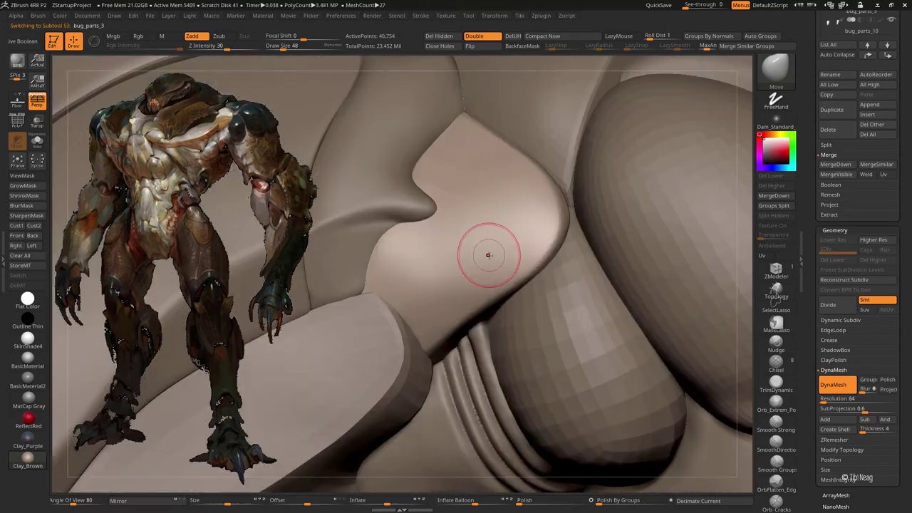
pyautogui.scroll(5, 909, 118)
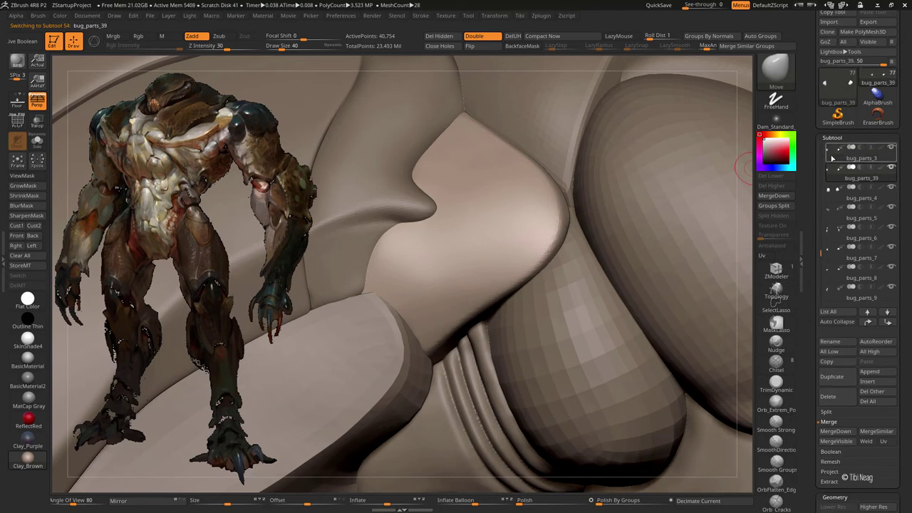
# - Isolate the plate and start topology curves along its top edge with the Topology brush
pyautogui.hotkey('ctrl', 'shift', 's')
pyautogui.write('bt')
pyautogui.click(376, 387)
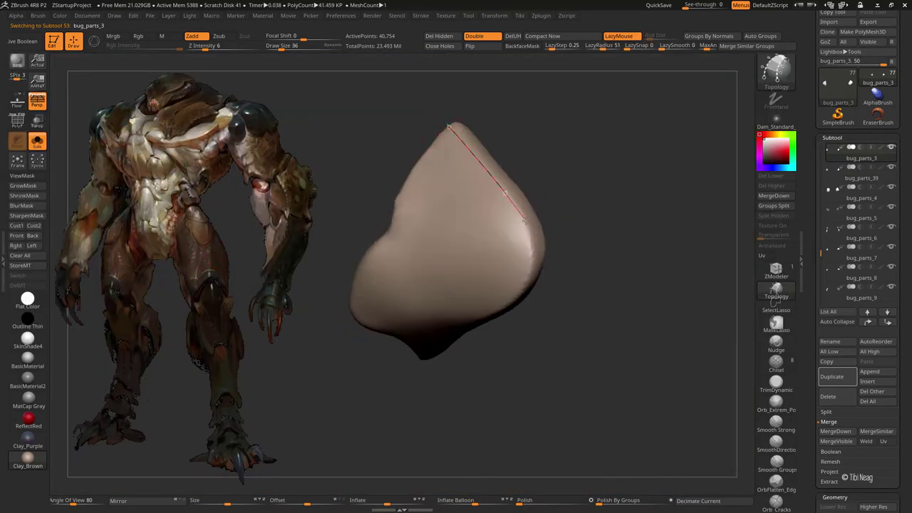
pyautogui.moveTo(505, 315); pyautogui.dragTo(534, 226)
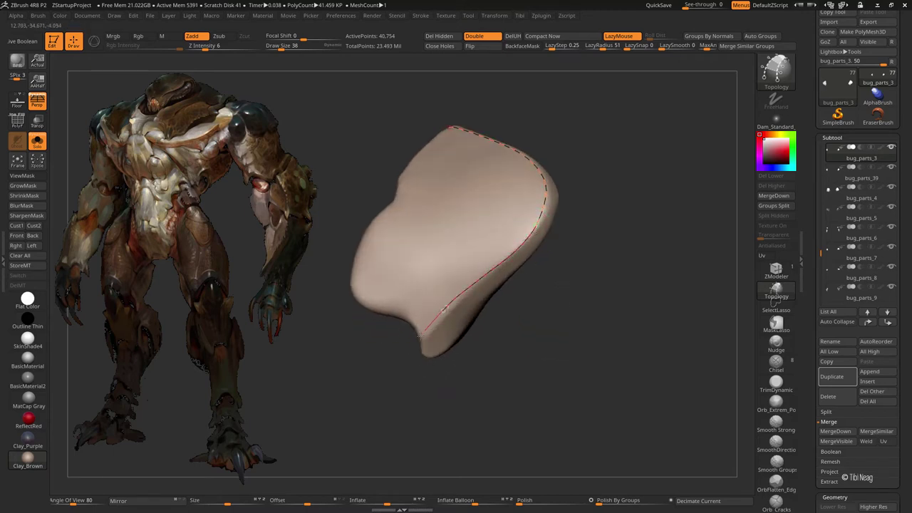
pyautogui.moveTo(405, 363); pyautogui.dragTo(411, 329)
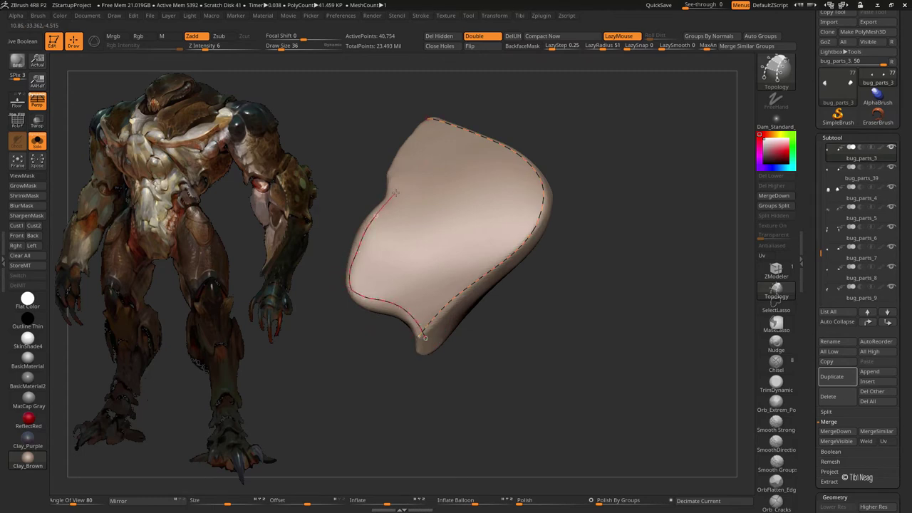
pyautogui.moveTo(425, 336); pyautogui.dragTo(409, 191)
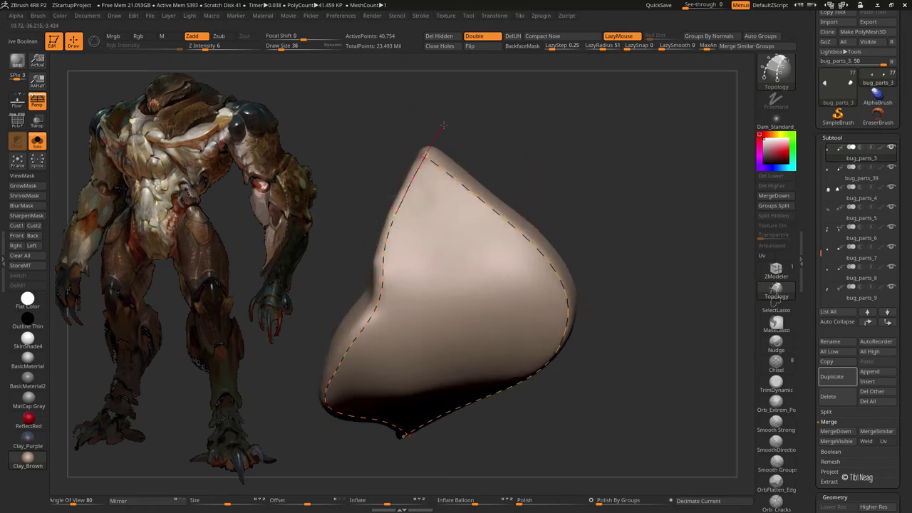
pyautogui.moveTo(443, 124); pyautogui.dragTo(519, 119)
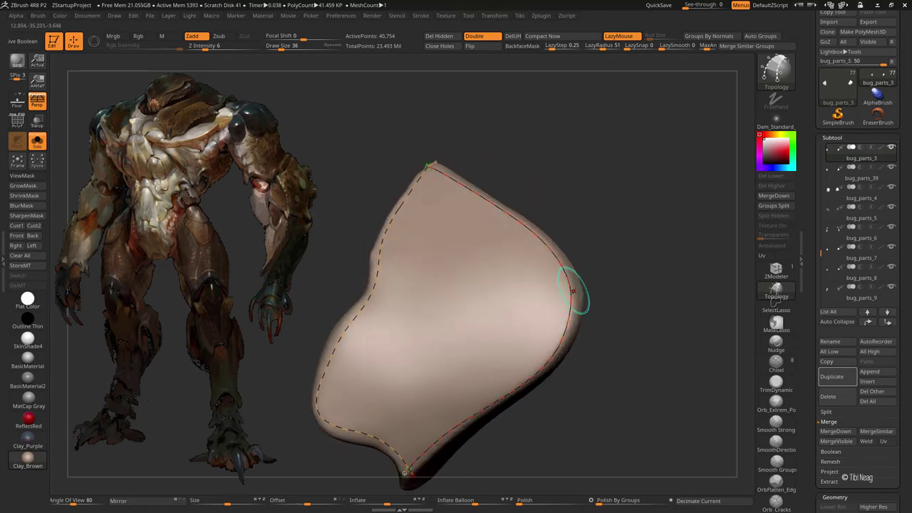
# - Draw polygon strips across the plate and split them with cross edges
pyautogui.click(491, 297)
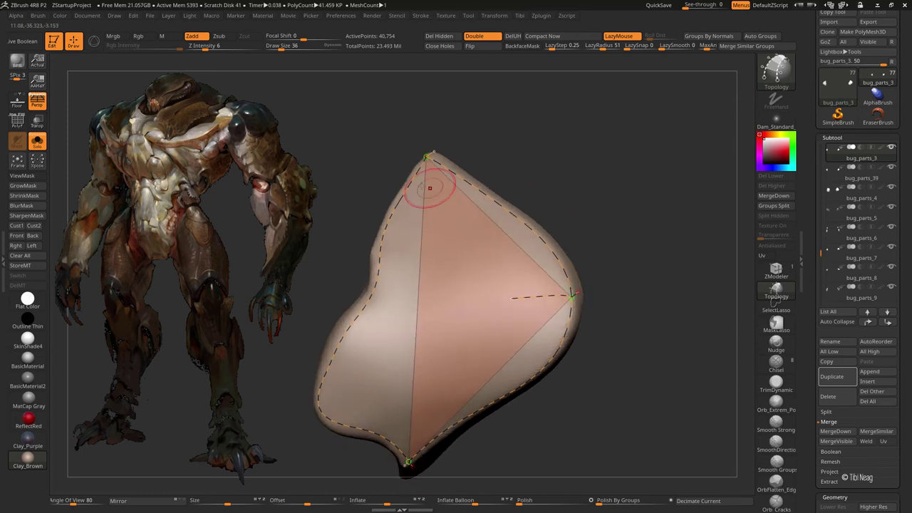
pyautogui.click(524, 333)
pyautogui.moveTo(637, 243)
pyautogui.mouseDown()
pyautogui.moveTo(613, 234)
pyautogui.moveTo(541, 263)
pyautogui.mouseUp()
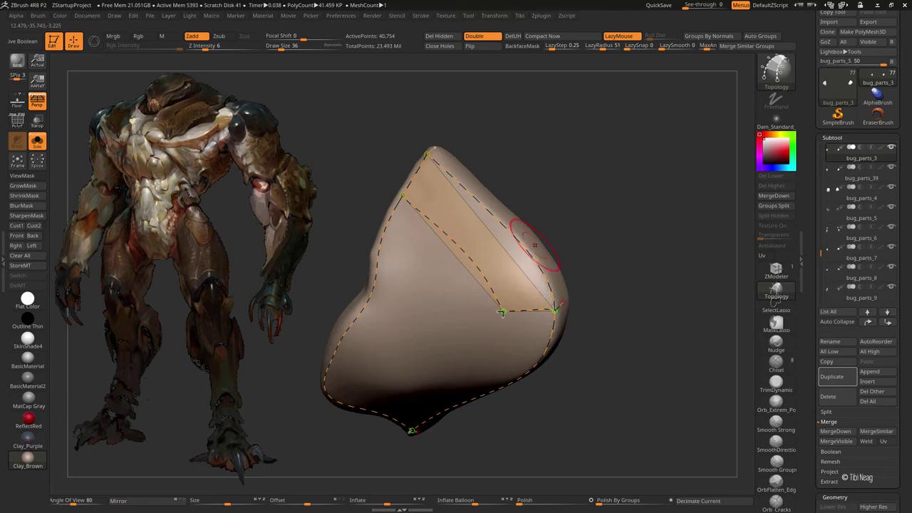
pyautogui.click(438, 295)
pyautogui.moveTo(505, 193); pyautogui.dragTo(478, 192)
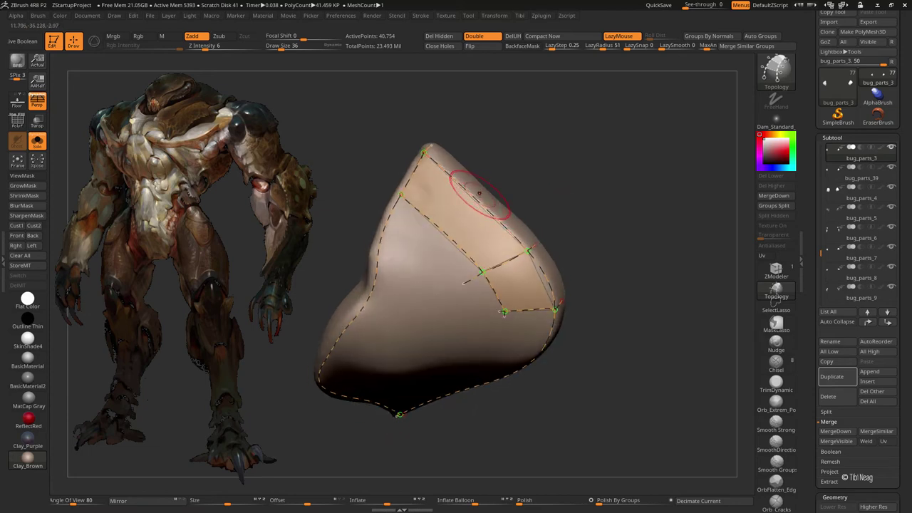
pyautogui.moveTo(605, 242); pyautogui.dragTo(605, 195)
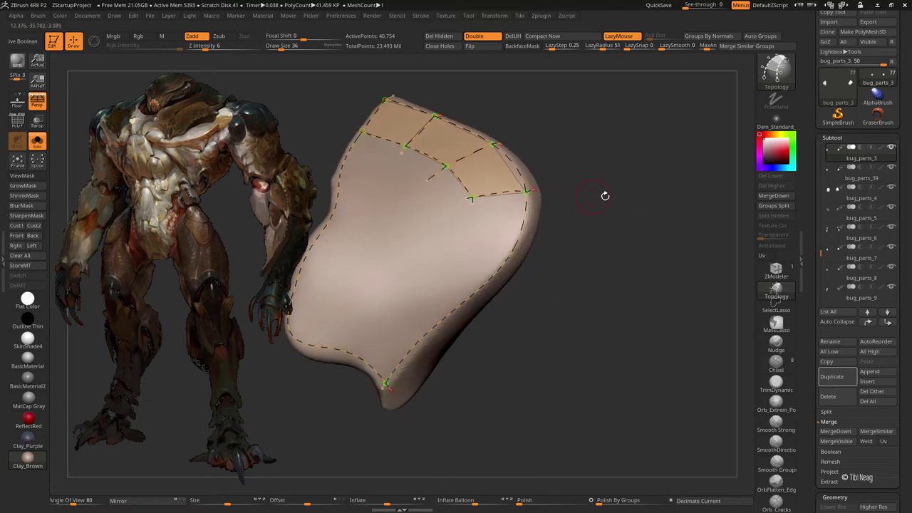
pyautogui.moveTo(453, 169); pyautogui.dragTo(481, 208)
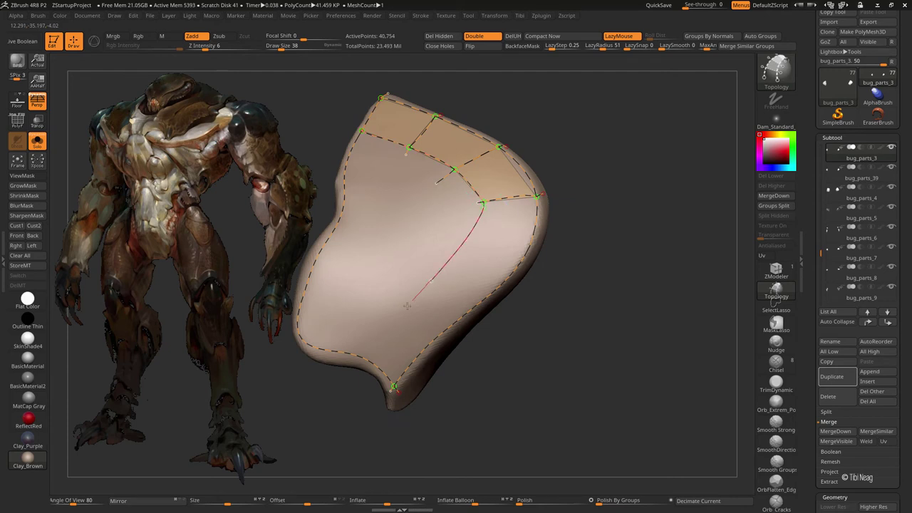
pyautogui.moveTo(352, 386); pyautogui.dragTo(377, 371)
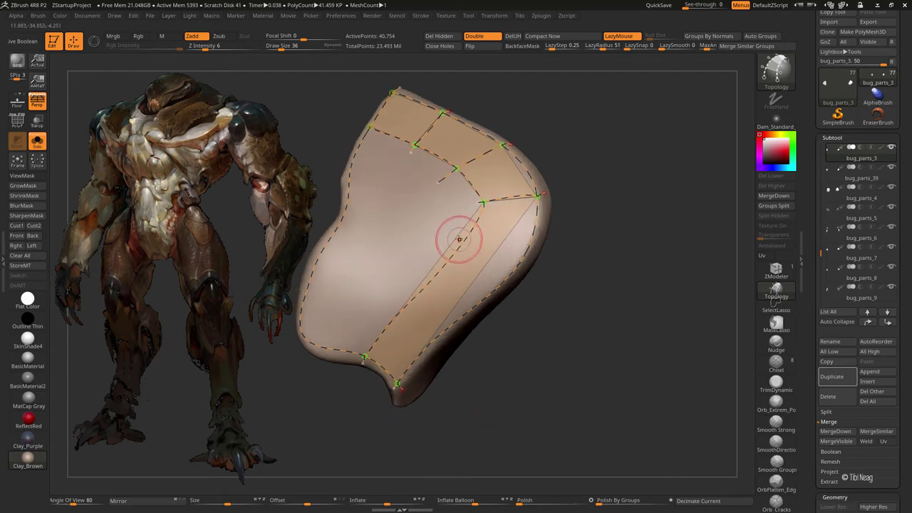
pyautogui.click(552, 275)
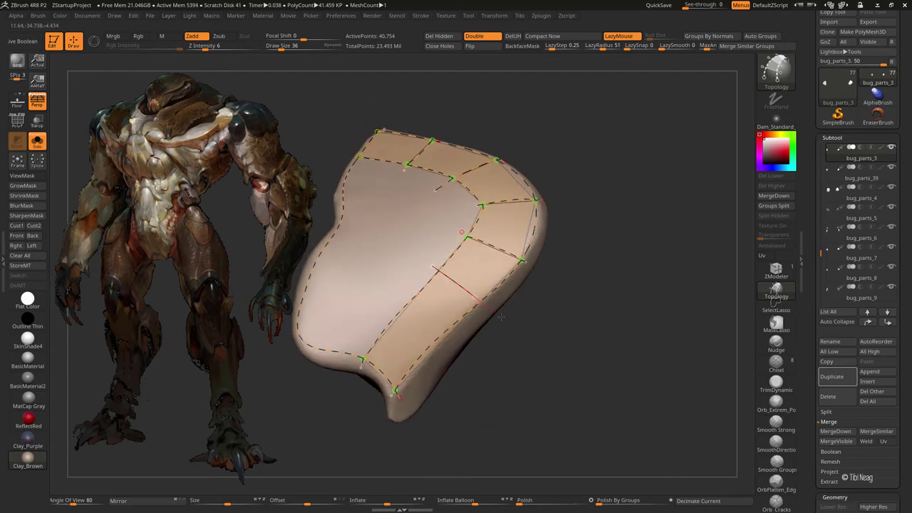
pyautogui.moveTo(458, 279); pyautogui.dragTo(477, 348)
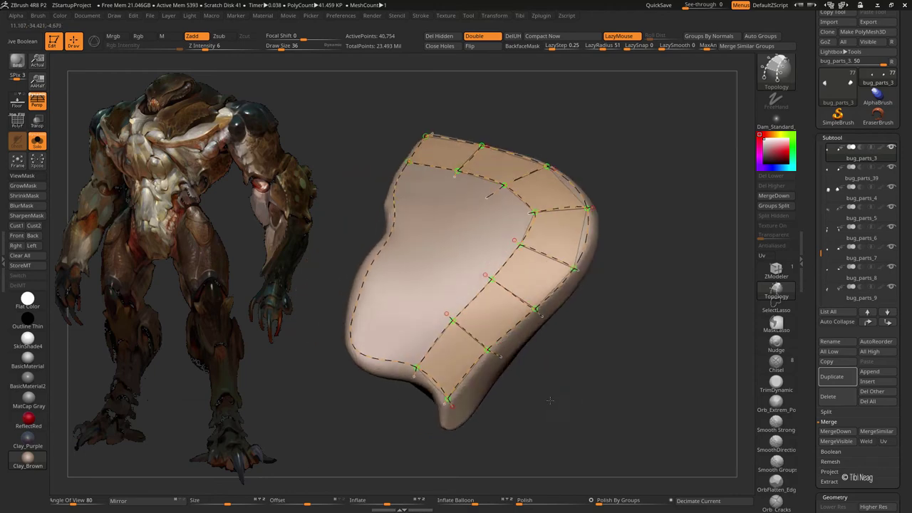
# - Add the remaining cage edges and generate a polygon mesh from the topology
pyautogui.moveTo(496, 380)
pyautogui.mouseDown()
pyautogui.moveTo(438, 316)
pyautogui.moveTo(502, 303)
pyautogui.mouseUp()
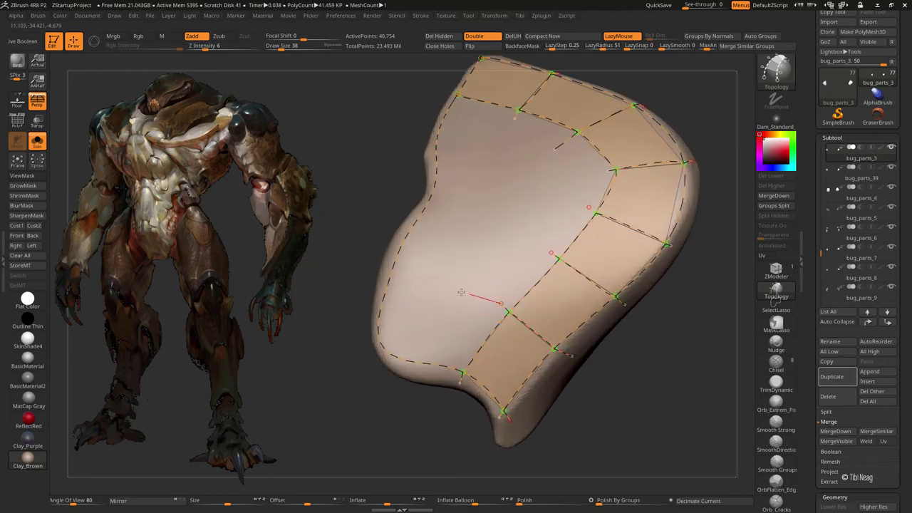
pyautogui.click(366, 269)
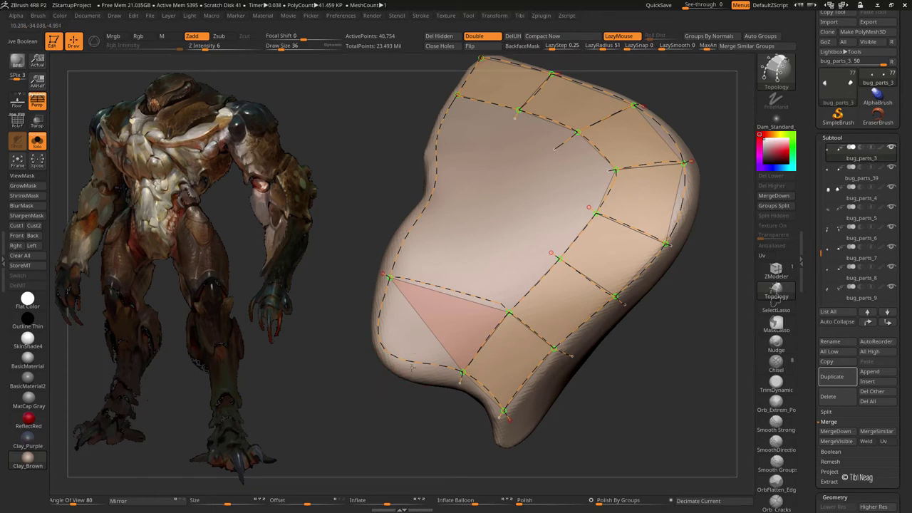
pyautogui.moveTo(432, 269)
pyautogui.mouseDown(button='right')
pyautogui.moveTo(424, 290)
pyautogui.moveTo(434, 265)
pyautogui.mouseUp(button='right')
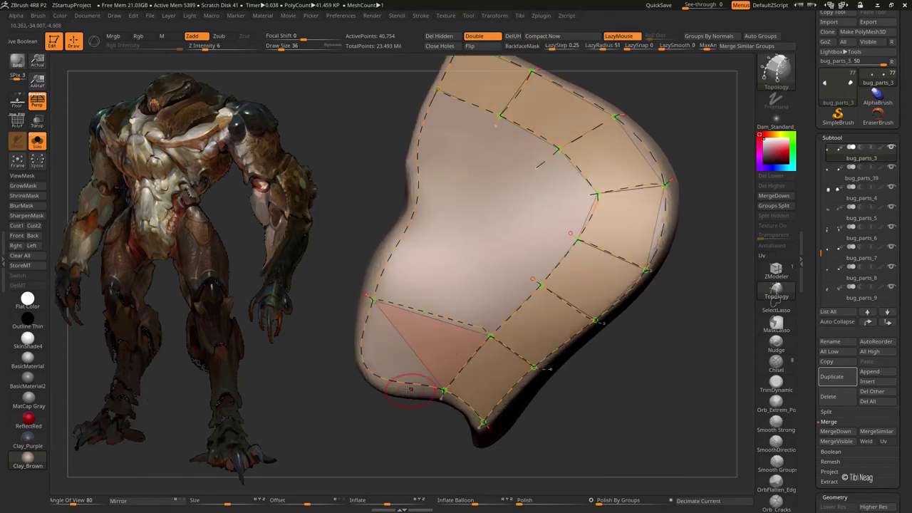
pyautogui.moveTo(427, 342)
pyautogui.mouseDown(button='right')
pyautogui.moveTo(326, 373)
pyautogui.moveTo(347, 361)
pyautogui.moveTo(408, 408)
pyautogui.mouseUp(button='right')
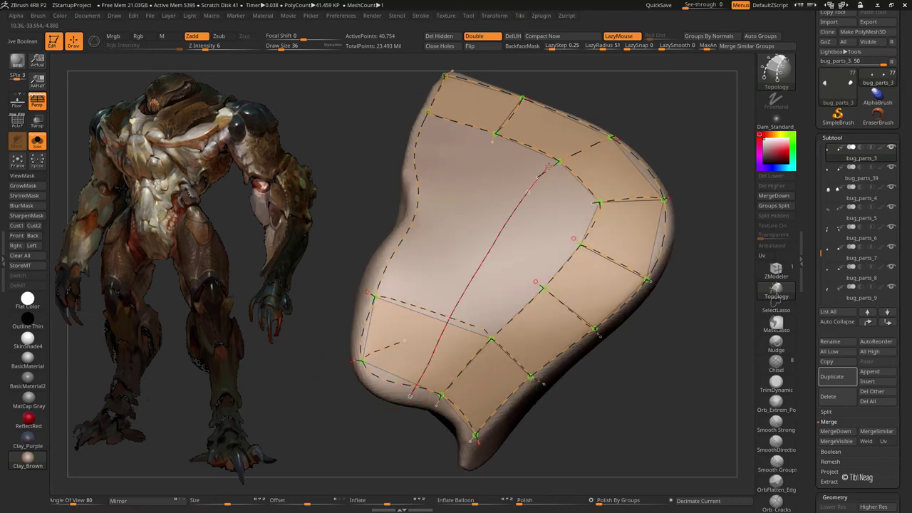
pyautogui.click(410, 396)
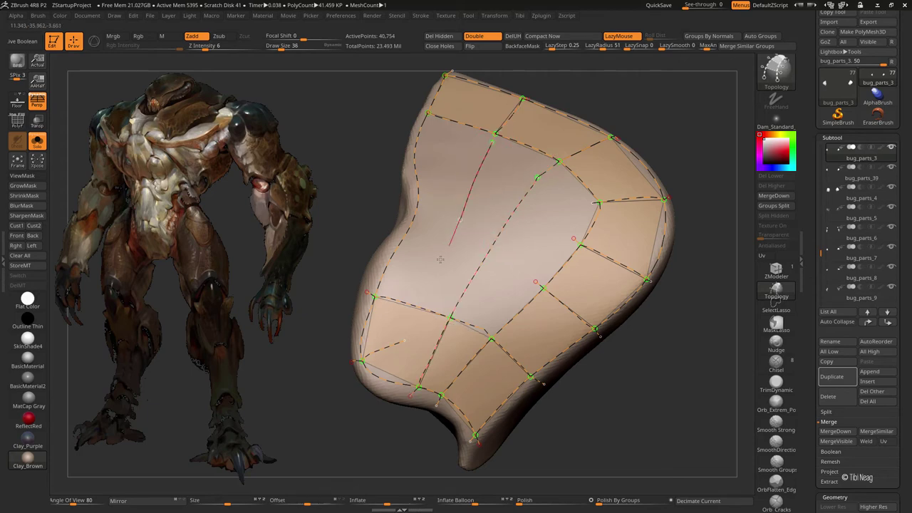
pyautogui.moveTo(350, 387); pyautogui.dragTo(337, 322)
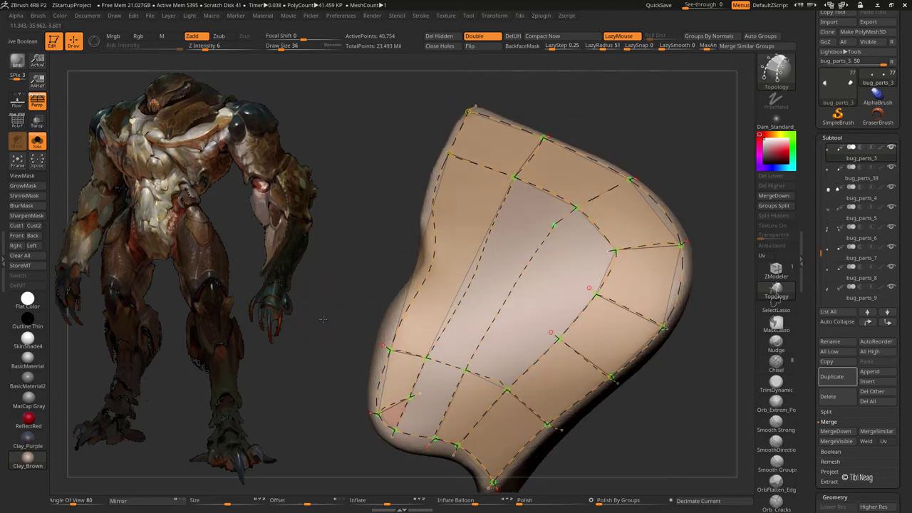
pyautogui.click(387, 274)
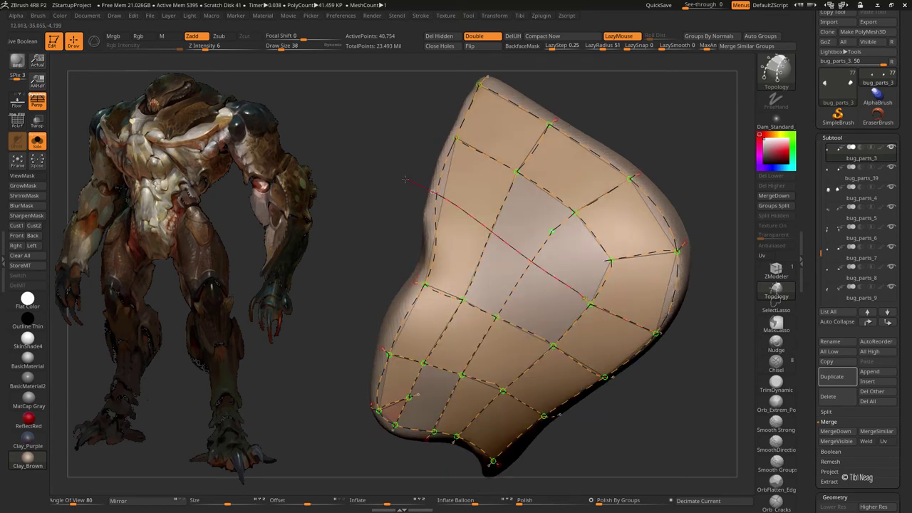
pyautogui.moveTo(404, 179); pyautogui.dragTo(327, 248)
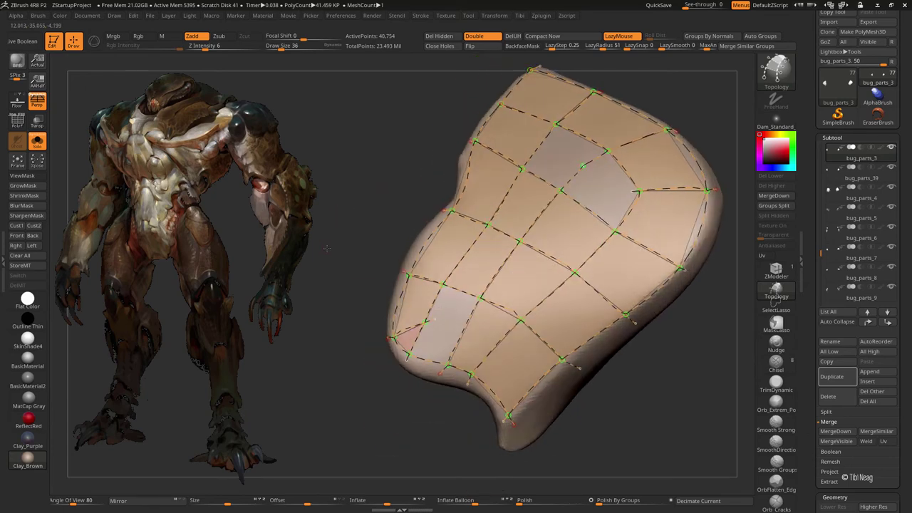
pyautogui.moveTo(444, 330); pyautogui.dragTo(519, 320)
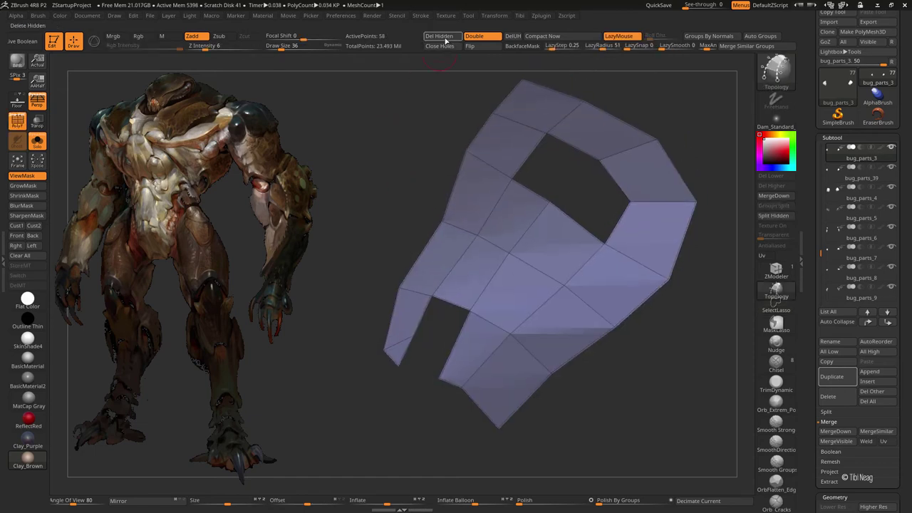
# - Delete hidden geometry, then stitch the bottom-left notch and bridge the top hole with ZModeler
pyautogui.click(441, 37)
pyautogui.click(775, 274)
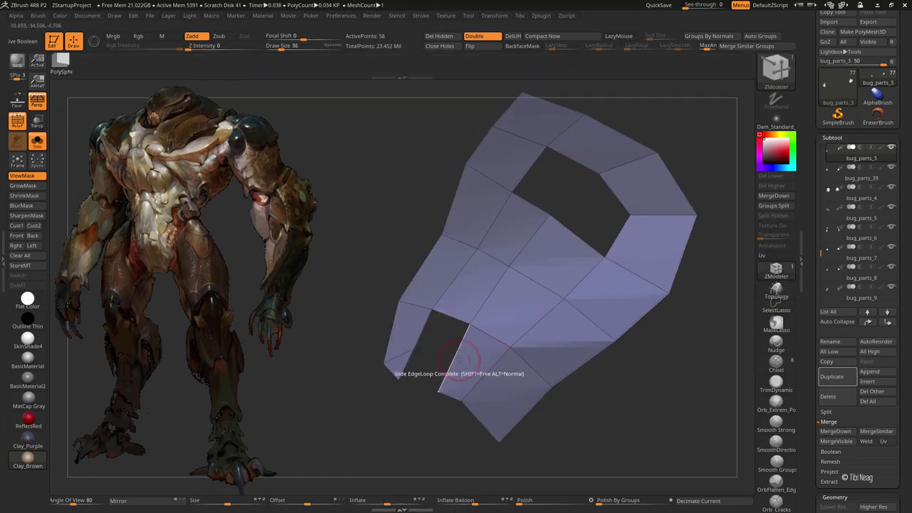
pyautogui.press('space')
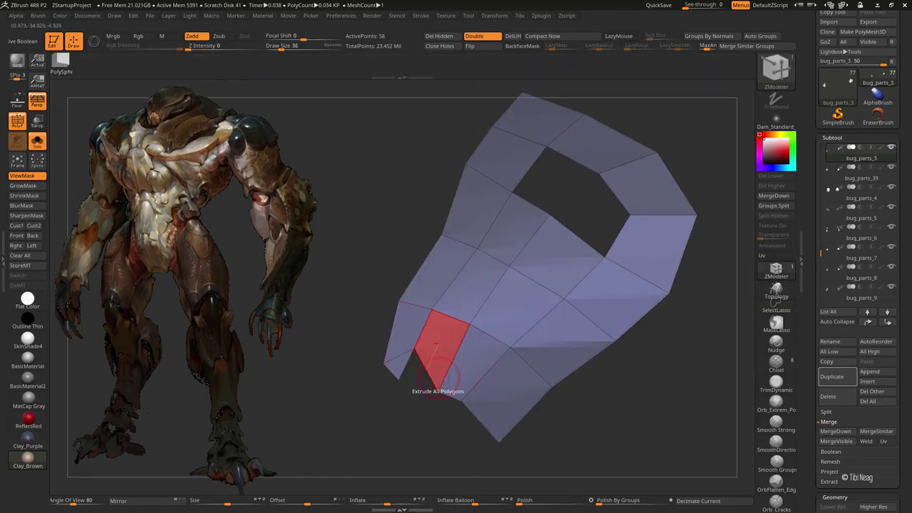
pyautogui.click(396, 379)
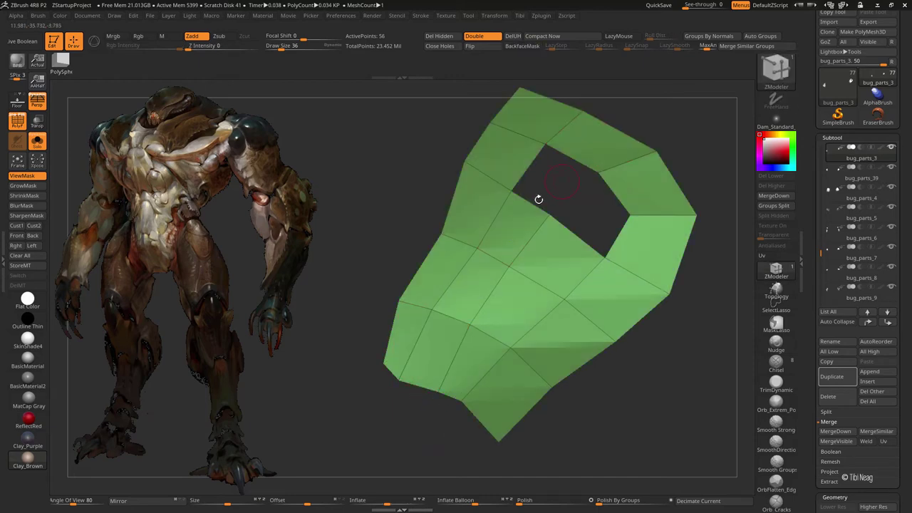
pyautogui.click(533, 201)
pyautogui.click(623, 214)
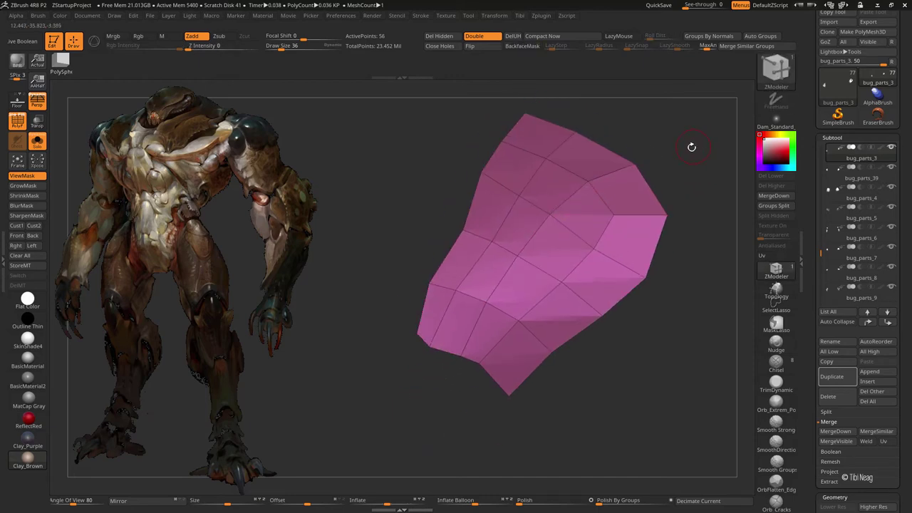
pyautogui.hotkey('alt', 'shift', 's')
# - Fit the patch's edges onto the body surface with the Move Topological brush
pyautogui.press('b')
pyautogui.press('m')
pyautogui.press('t')
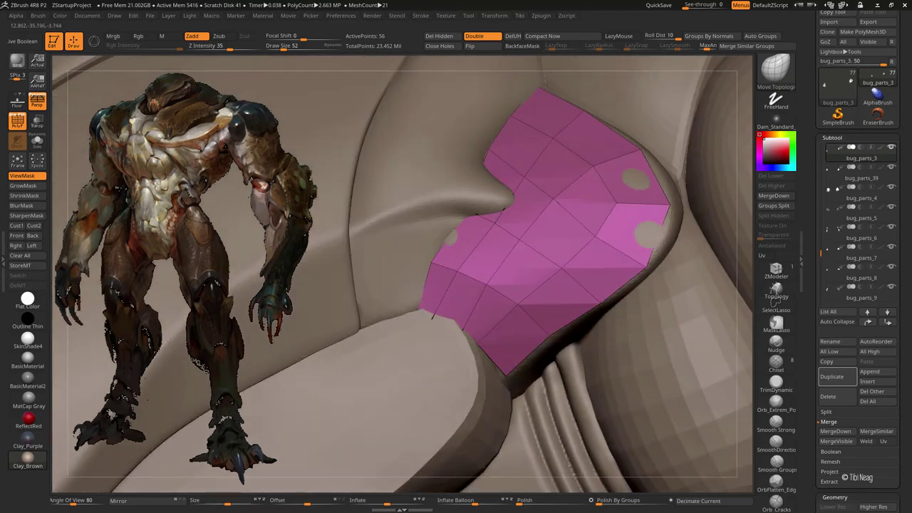
pyautogui.moveTo(646, 159); pyautogui.dragTo(518, 242, button='right')
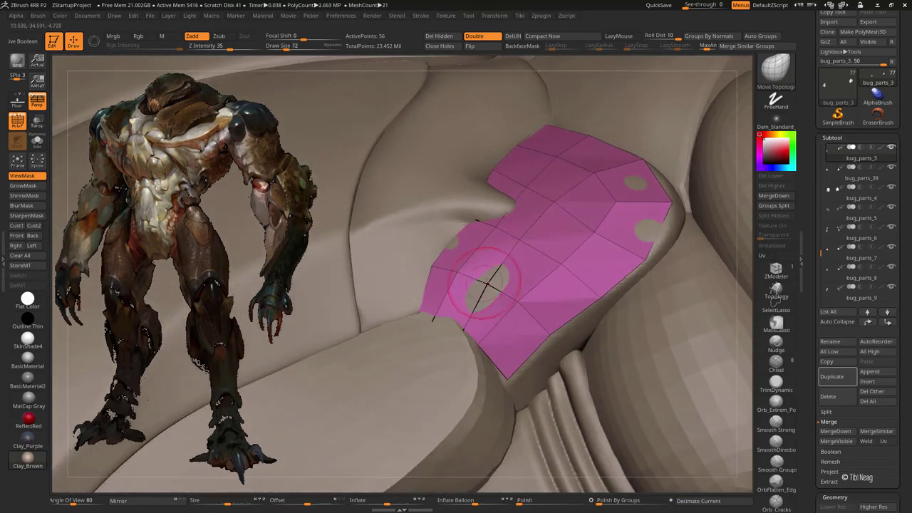
pyautogui.moveTo(477, 283)
pyautogui.mouseDown()
pyautogui.moveTo(487, 284)
pyautogui.moveTo(480, 351)
pyautogui.moveTo(503, 396)
pyautogui.mouseUp()
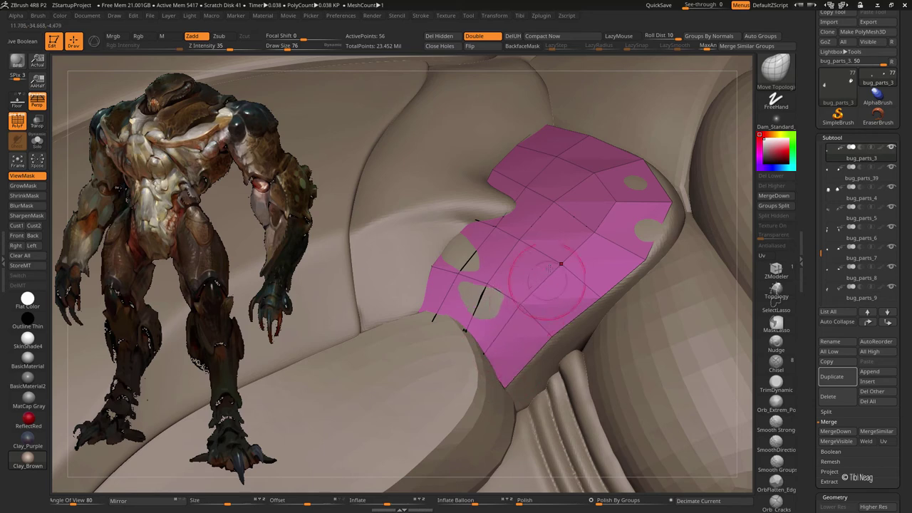
pyautogui.moveTo(641, 284)
pyautogui.mouseDown(button='right')
pyautogui.moveTo(627, 214)
pyautogui.moveTo(641, 157)
pyautogui.mouseUp(button='right')
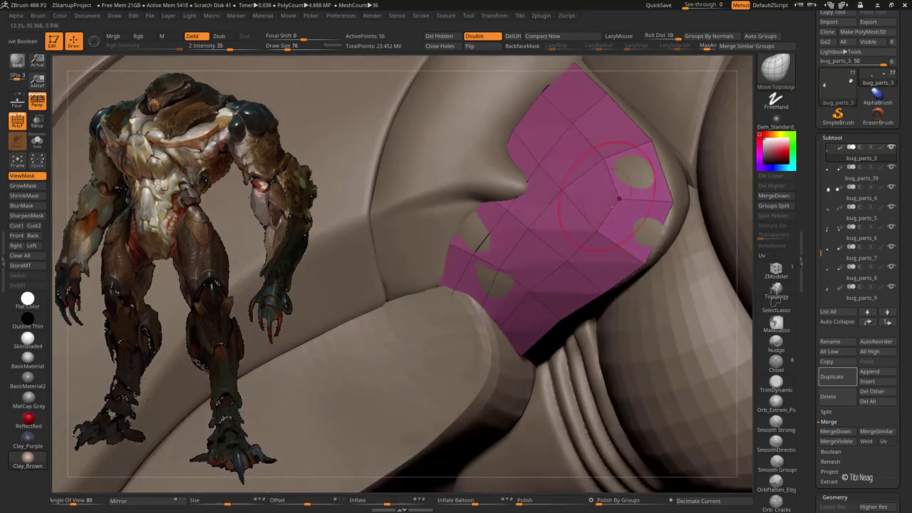
pyautogui.moveTo(619, 198); pyautogui.dragTo(562, 190)
pyautogui.moveTo(573, 125); pyautogui.dragTo(605, 157)
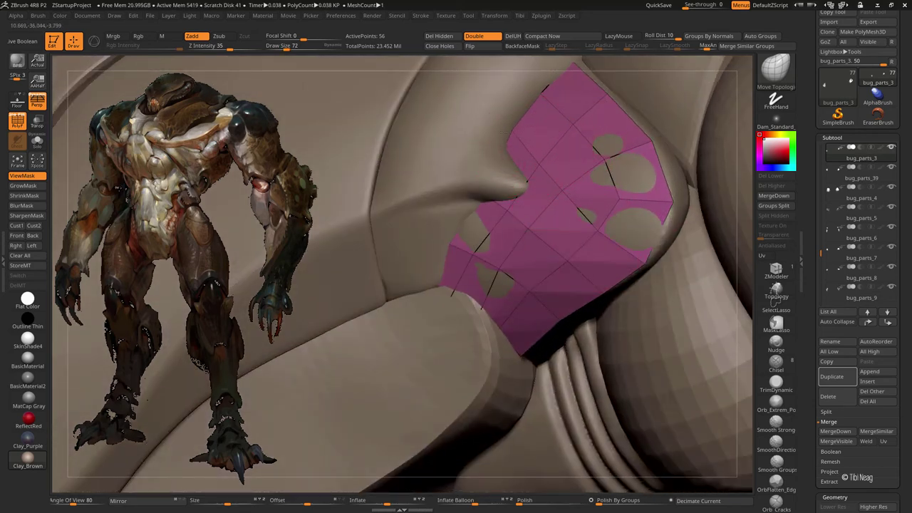
pyautogui.moveTo(504, 131)
pyautogui.mouseDown(button='right')
pyautogui.moveTo(501, 123)
pyautogui.moveTo(554, 92)
pyautogui.mouseUp(button='right')
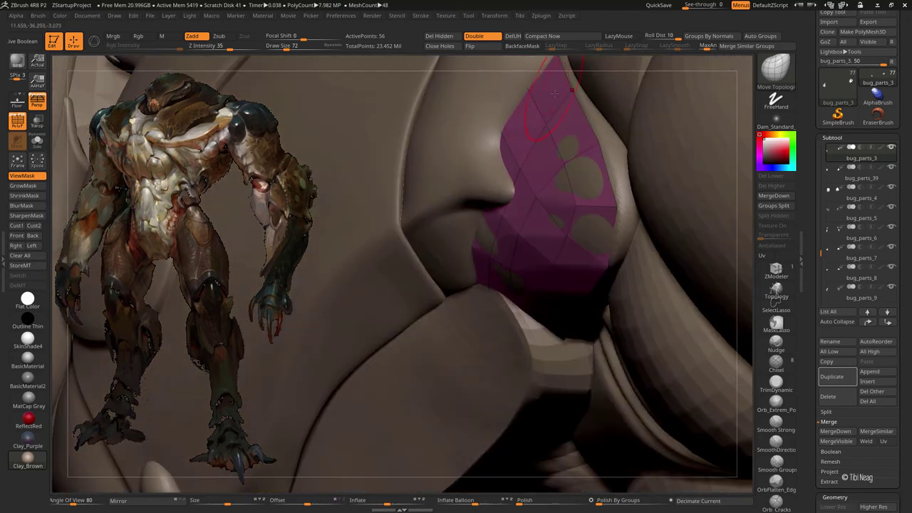
# - Return to ZModeler and orbit around the patch to review it
pyautogui.press('b')
pyautogui.press('z')
pyautogui.press('m')
pyautogui.moveTo(570, 244); pyautogui.dragTo(630, 256, button='right')
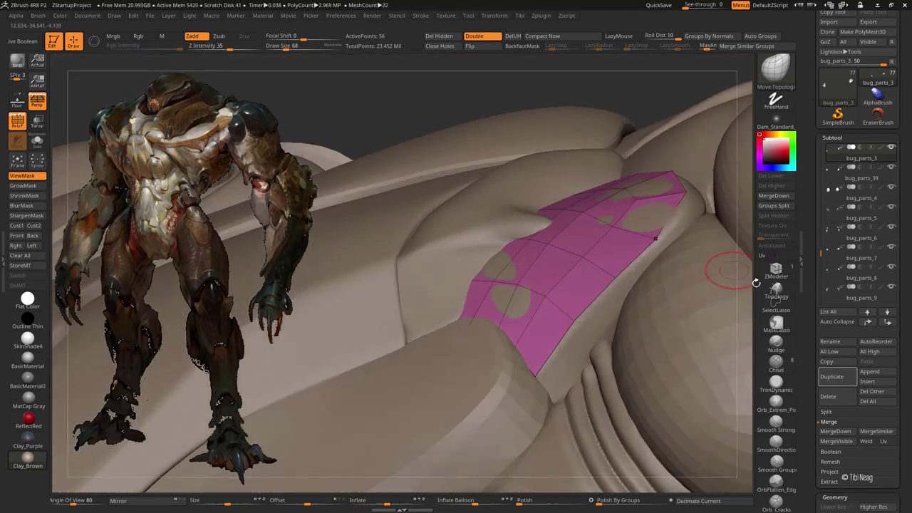
# - Solo the pink patch, make it double-sided, and extrude all polygons into a thick shell
pyautogui.hotkey('ctrl', 'shift', 's')
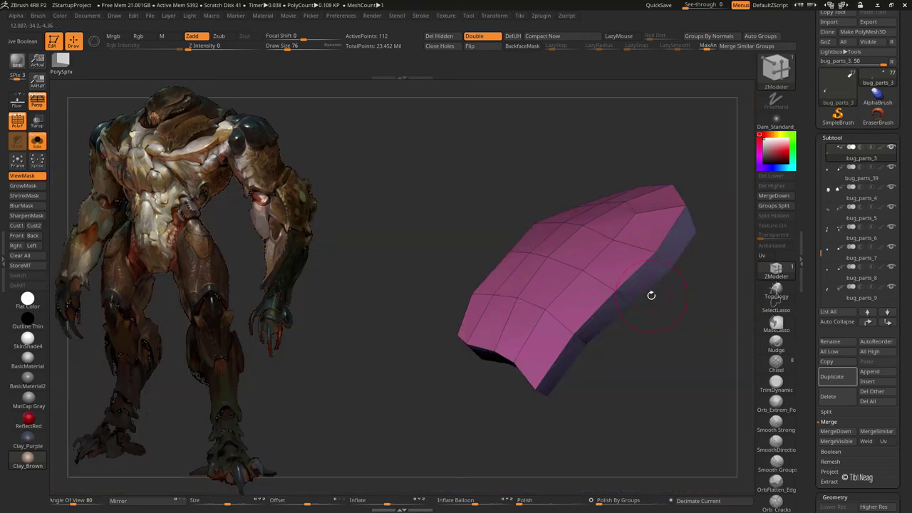
pyautogui.moveTo(651, 295)
pyautogui.mouseDown(button='right')
pyautogui.moveTo(610, 278)
pyautogui.moveTo(686, 324)
pyautogui.mouseUp(button='right')
pyautogui.click(486, 39)
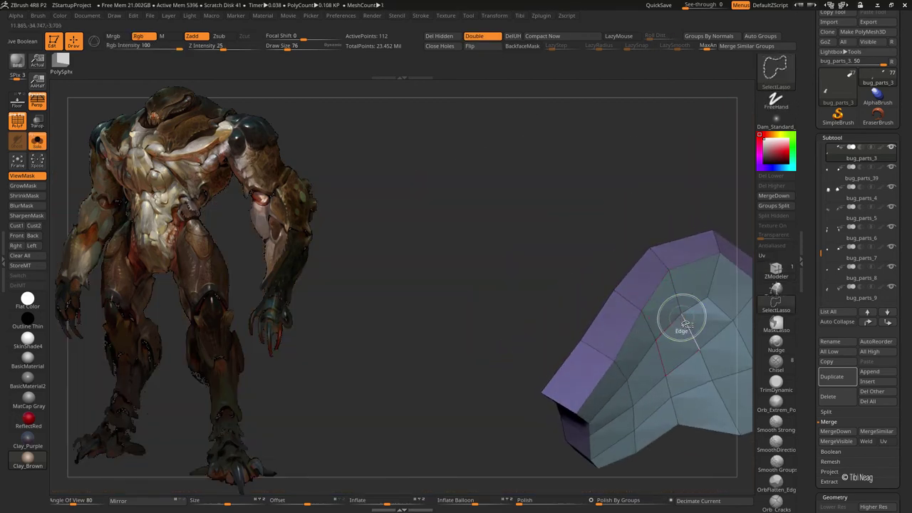
pyautogui.keyDown('ctrl'); pyautogui.keyDown('shift'); pyautogui.click(683, 324); pyautogui.keyUp('shift'); pyautogui.keyUp('ctrl')
pyautogui.keyDown('ctrl'); pyautogui.keyDown('shift'); pyautogui.click(597, 200); pyautogui.keyUp('shift'); pyautogui.keyUp('ctrl')
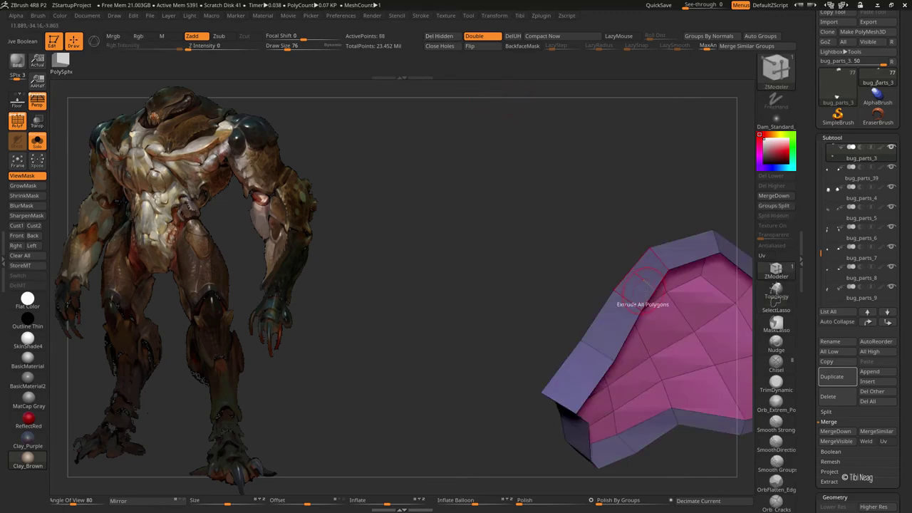
# - Toggle Solo to compare the thickened plate against the whole body
pyautogui.press('space')
pyautogui.hotkey('ctrl', 'shift', 's')
pyautogui.moveTo(565, 219)
pyautogui.mouseDown(button='right')
pyautogui.moveTo(446, 184)
pyautogui.moveTo(512, 179)
pyautogui.mouseUp(button='right')
pyautogui.hotkey('ctrl', 'shift', 's')
pyautogui.hotkey('ctrl', 'shift', 's')
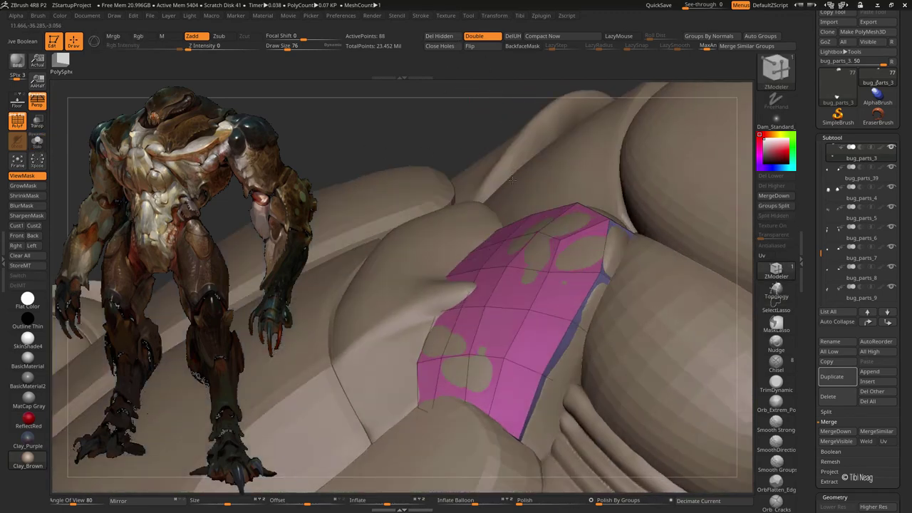
pyautogui.hotkey('ctrl', 'shift', 's')
pyautogui.hotkey('ctrl', 'shift', 's')
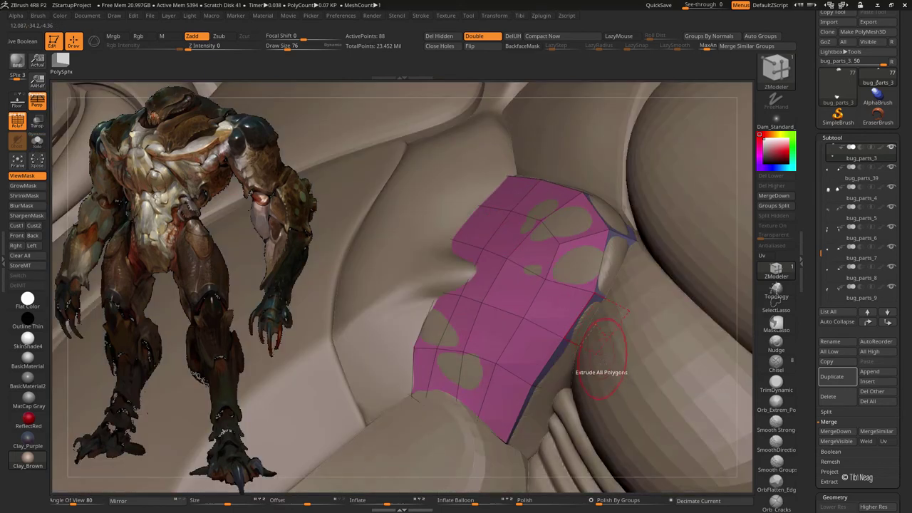
pyautogui.hotkey('ctrl', 'shift', 's')
pyautogui.hotkey('ctrl', 'shift', 's')
pyautogui.hotkey('ctrl', 'shift', 's')
# - Orbit the isolated plate from several angles, briefly checking it in place on the body
pyautogui.moveTo(604, 399); pyautogui.dragTo(549, 267, button='right')
pyautogui.moveTo(504, 347)
pyautogui.mouseDown()
pyautogui.moveTo(510, 356)
pyautogui.moveTo(452, 377)
pyautogui.moveTo(482, 324)
pyautogui.mouseUp()
pyautogui.moveTo(476, 363); pyautogui.dragTo(409, 319)
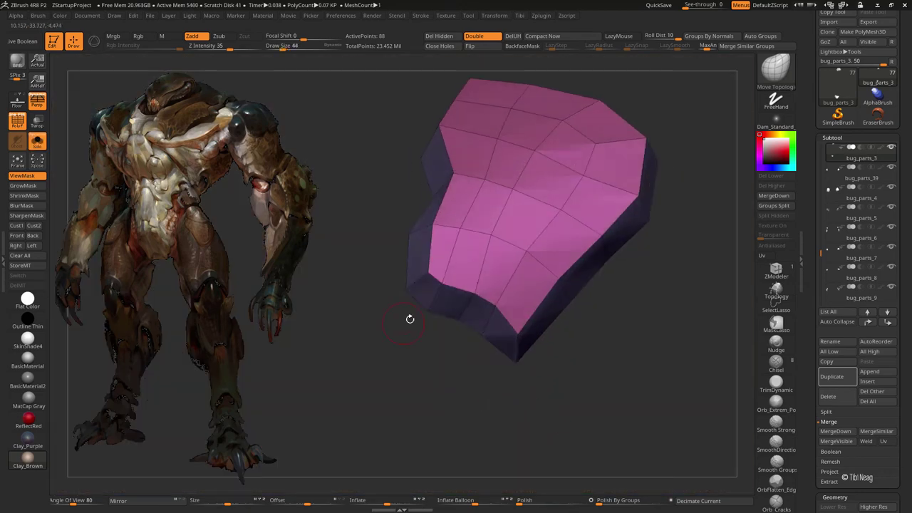
pyautogui.moveTo(484, 305); pyautogui.dragTo(431, 303)
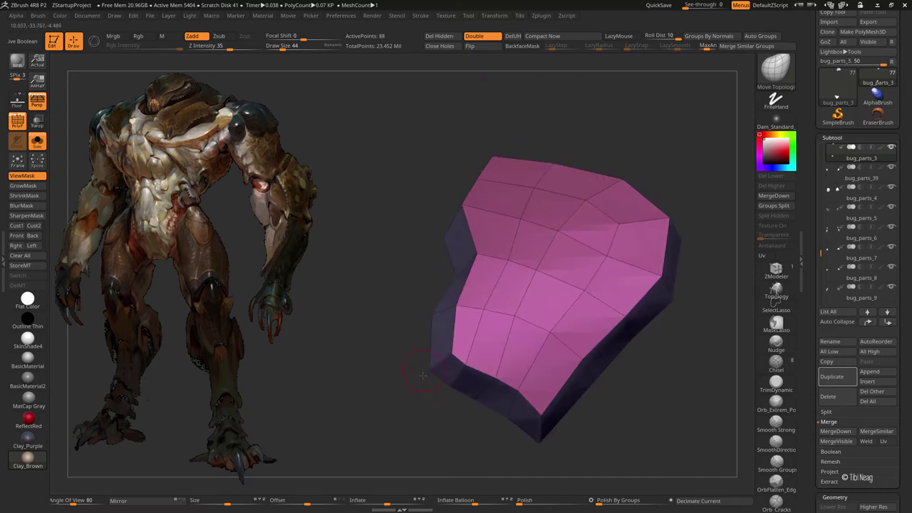
pyautogui.moveTo(401, 257)
pyautogui.mouseDown()
pyautogui.moveTo(407, 375)
pyautogui.moveTo(443, 260)
pyautogui.mouseUp()
pyautogui.moveTo(391, 272); pyautogui.dragTo(421, 276)
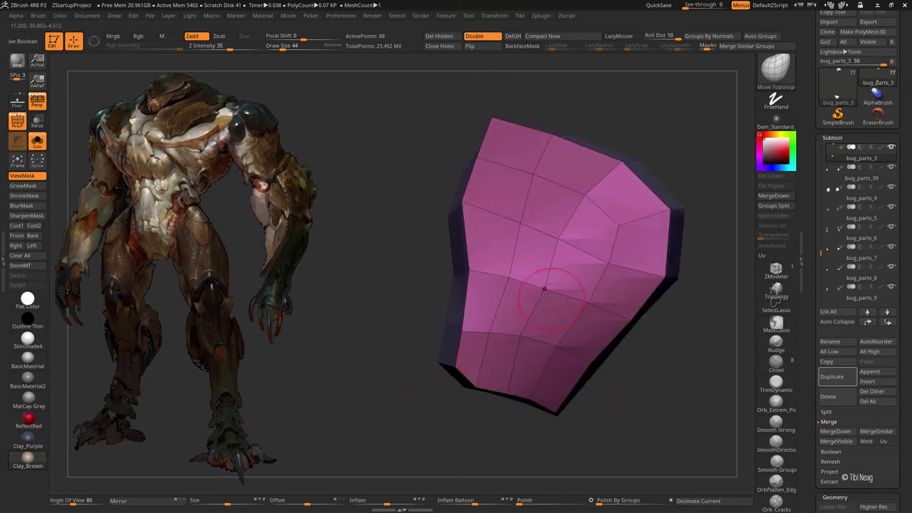
pyautogui.moveTo(700, 289)
pyautogui.mouseDown()
pyautogui.moveTo(619, 215)
pyautogui.moveTo(591, 263)
pyautogui.mouseUp()
pyautogui.hotkey('alt', 's')
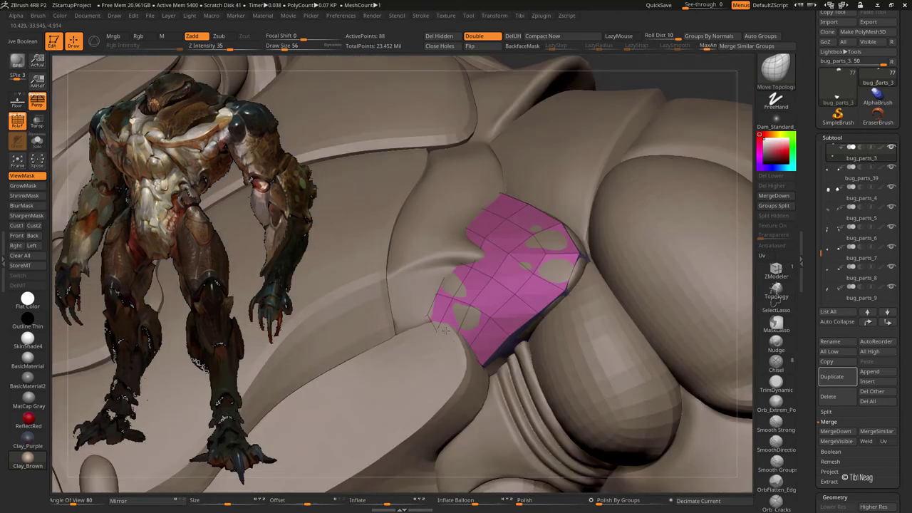
pyautogui.moveTo(439, 358)
pyautogui.mouseDown()
pyautogui.moveTo(427, 314)
pyautogui.moveTo(441, 345)
pyautogui.mouseUp()
pyautogui.hotkey('alt', 's')
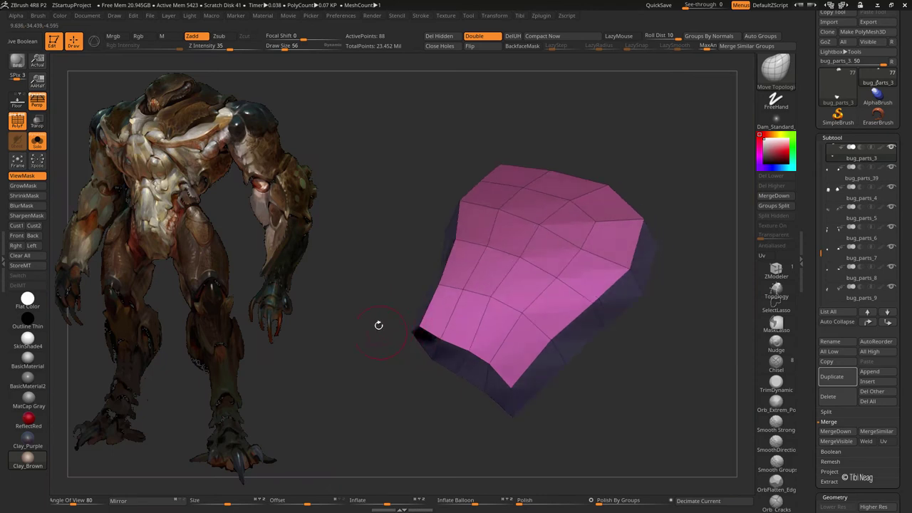
pyautogui.moveTo(505, 392); pyautogui.dragTo(343, 431)
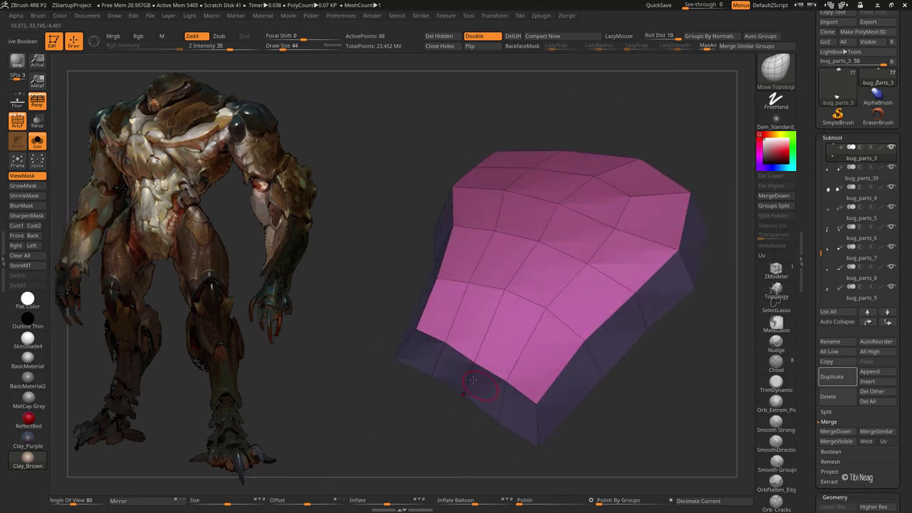
pyautogui.moveTo(442, 447); pyautogui.dragTo(423, 356)
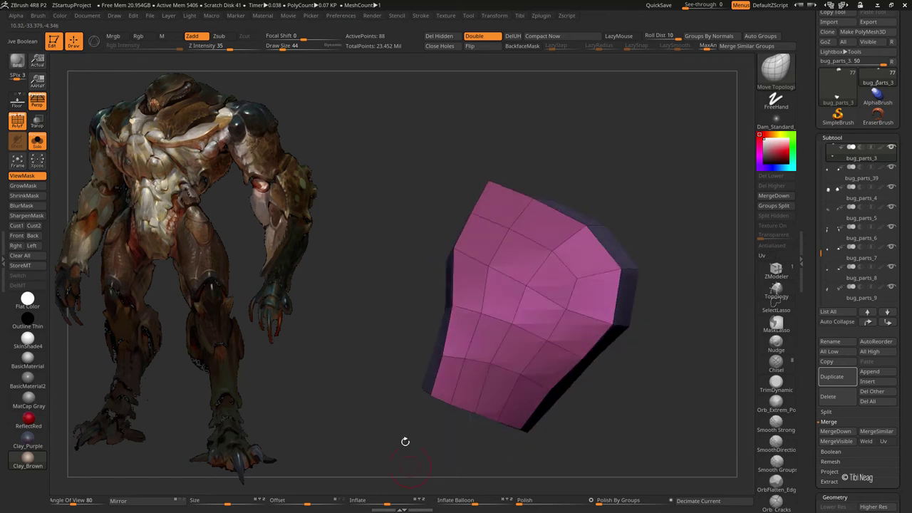
# - Isolate polygroups to confirm the top face and the separate teal side band
pyautogui.keyDown('ctrl'); pyautogui.keyDown('shift'); pyautogui.click(473, 407); pyautogui.keyUp('shift'); pyautogui.keyUp('ctrl')
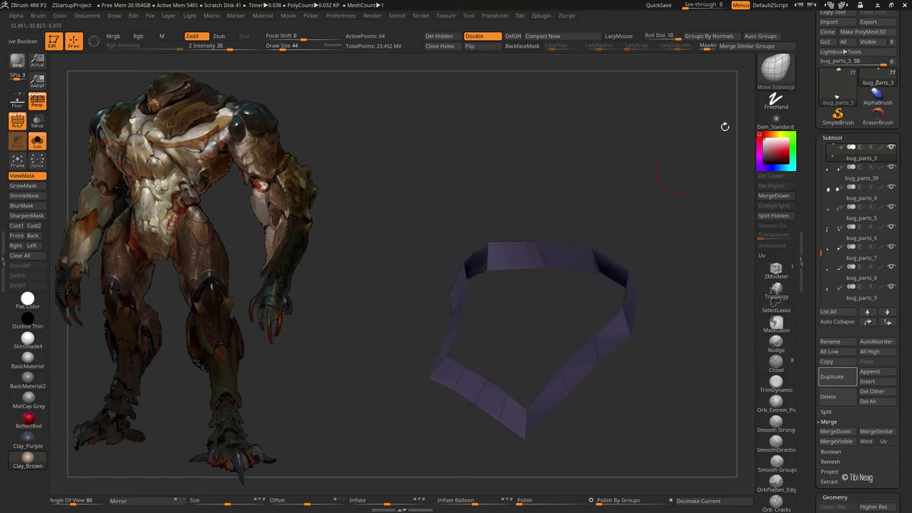
pyautogui.moveTo(723, 126)
pyautogui.mouseDown()
pyautogui.moveTo(627, 203)
pyautogui.moveTo(684, 212)
pyautogui.moveTo(651, 271)
pyautogui.mouseUp()
pyautogui.keyDown('ctrl'); pyautogui.keyDown('shift'); pyautogui.click(684, 212); pyautogui.keyUp('shift'); pyautogui.keyUp('ctrl')
pyautogui.keyDown('ctrl'); pyautogui.keyDown('shift'); pyautogui.click(651, 271); pyautogui.keyUp('shift'); pyautogui.keyUp('ctrl')
pyautogui.keyDown('ctrl'); pyautogui.keyDown('alt'); pyautogui.keyDown('shift'); pyautogui.moveTo(492, 417); pyautogui.dragTo(417, 320); pyautogui.keyUp('shift'); pyautogui.keyUp('alt'); pyautogui.keyUp('ctrl')
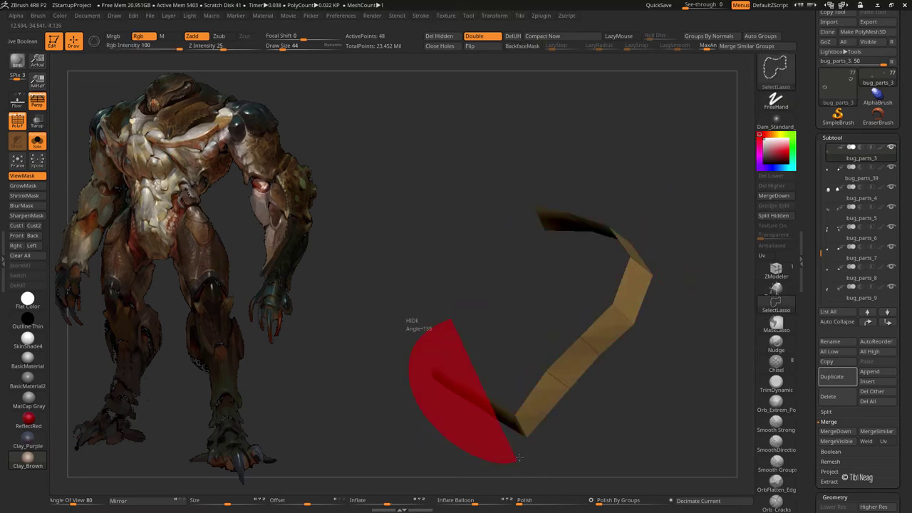
pyautogui.keyDown('ctrl'); pyautogui.keyDown('shift'); pyautogui.click(501, 332); pyautogui.keyUp('shift'); pyautogui.keyUp('ctrl')
pyautogui.moveTo(501, 332)
pyautogui.mouseDown()
pyautogui.moveTo(654, 385)
pyautogui.moveTo(698, 468)
pyautogui.mouseUp()
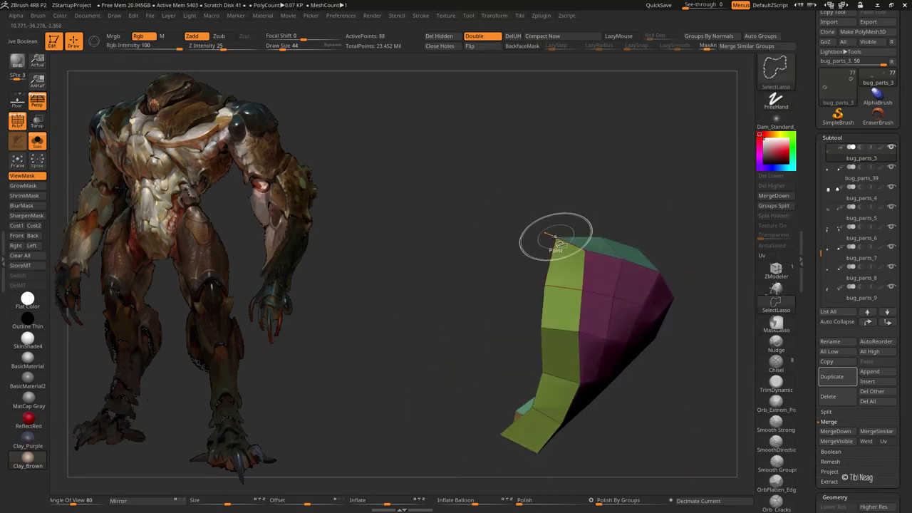
pyautogui.keyDown('ctrl'); pyautogui.keyDown('shift'); pyautogui.click(546, 240); pyautogui.keyUp('shift'); pyautogui.keyUp('ctrl')
pyautogui.keyDown('ctrl'); pyautogui.keyDown('shift'); pyautogui.click(534, 173); pyautogui.keyUp('shift'); pyautogui.keyUp('ctrl')
pyautogui.moveTo(533, 173)
pyautogui.mouseDown()
pyautogui.moveTo(689, 169)
pyautogui.moveTo(657, 259)
pyautogui.moveTo(669, 191)
pyautogui.moveTo(570, 171)
pyautogui.mouseUp()
pyautogui.keyDown('ctrl'); pyautogui.keyDown('shift'); pyautogui.click(657, 259); pyautogui.keyUp('shift'); pyautogui.keyUp('ctrl')
pyautogui.keyDown('ctrl'); pyautogui.keyDown('shift'); pyautogui.click(665, 232); pyautogui.keyUp('shift'); pyautogui.keyUp('ctrl')
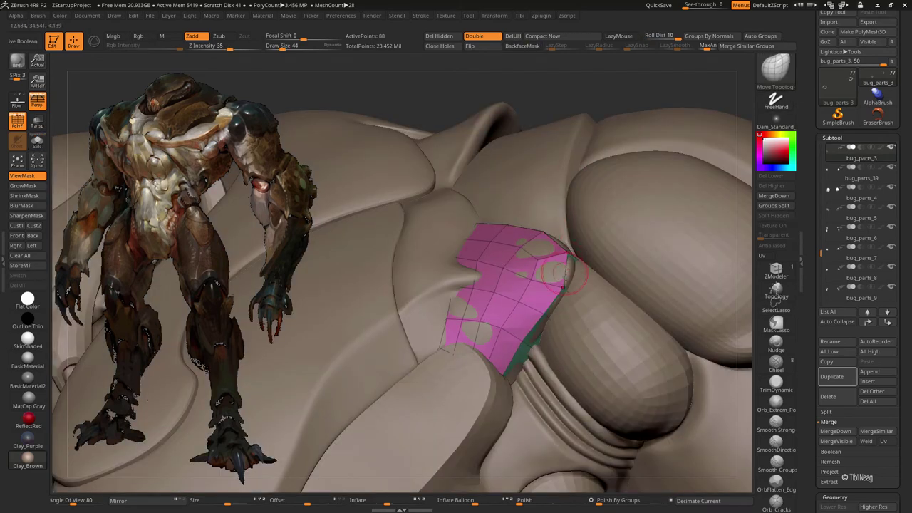
# - Apply ClayPolish to the small side plate and Solo it
pyautogui.press('space')
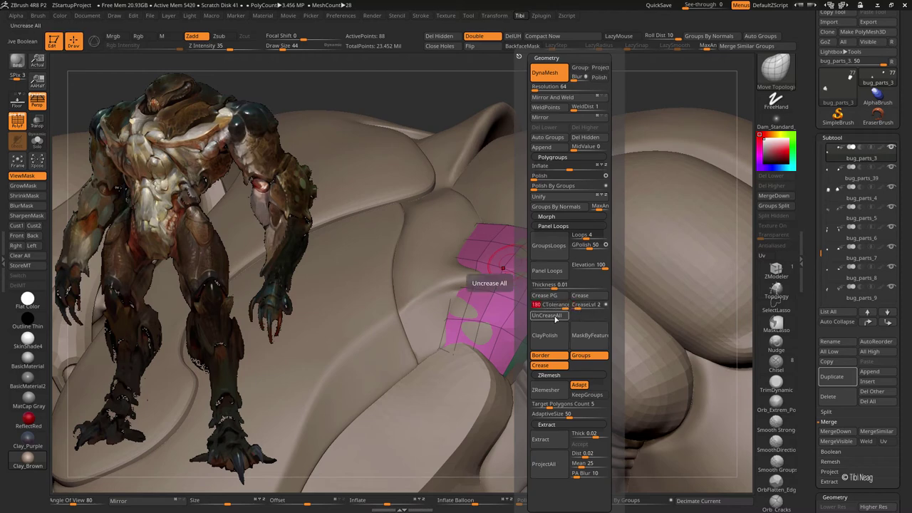
pyautogui.click(563, 325)
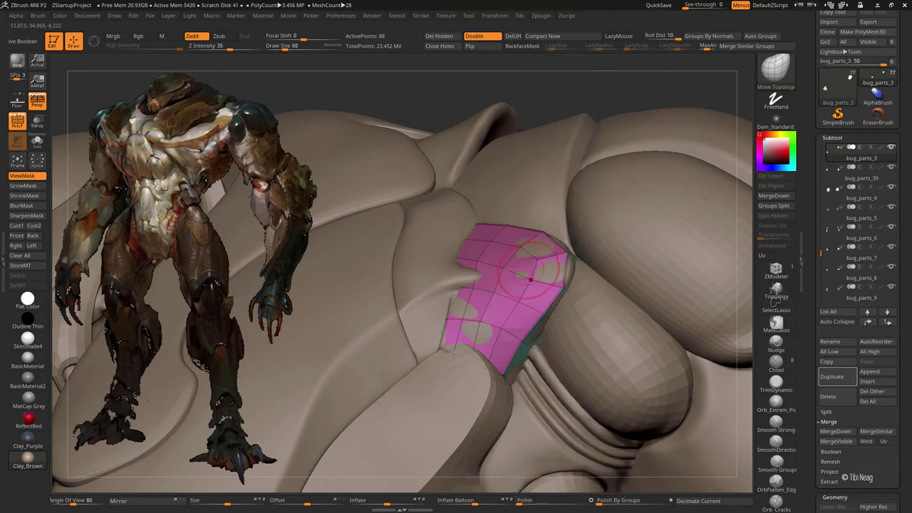
pyautogui.hotkey('alt', 's')
pyautogui.moveTo(530, 280)
pyautogui.mouseDown()
pyautogui.moveTo(598, 195)
pyautogui.moveTo(610, 238)
pyautogui.moveTo(506, 245)
pyautogui.mouseUp()
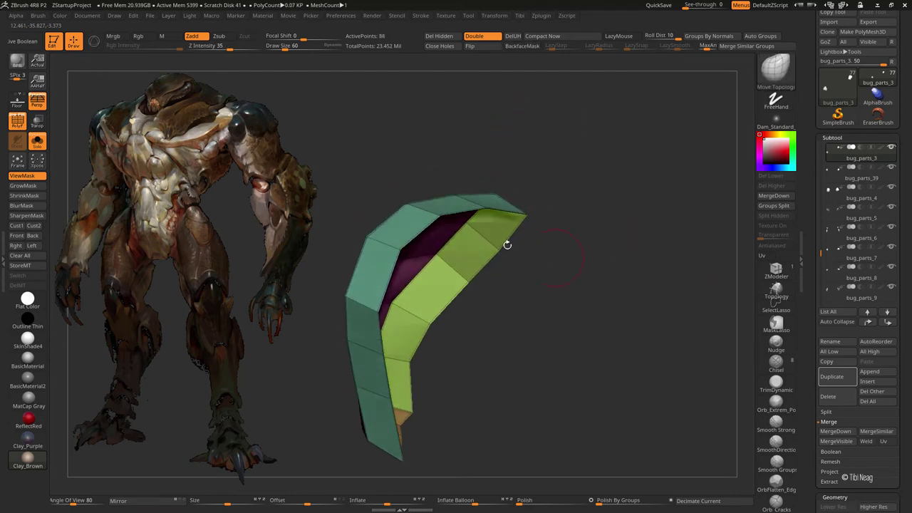
# - Thicken the plate with ZModeler, unhide all polygons, and preview it with Dynamic Subdiv
pyautogui.press('b')
pyautogui.press('z')
pyautogui.press('m')
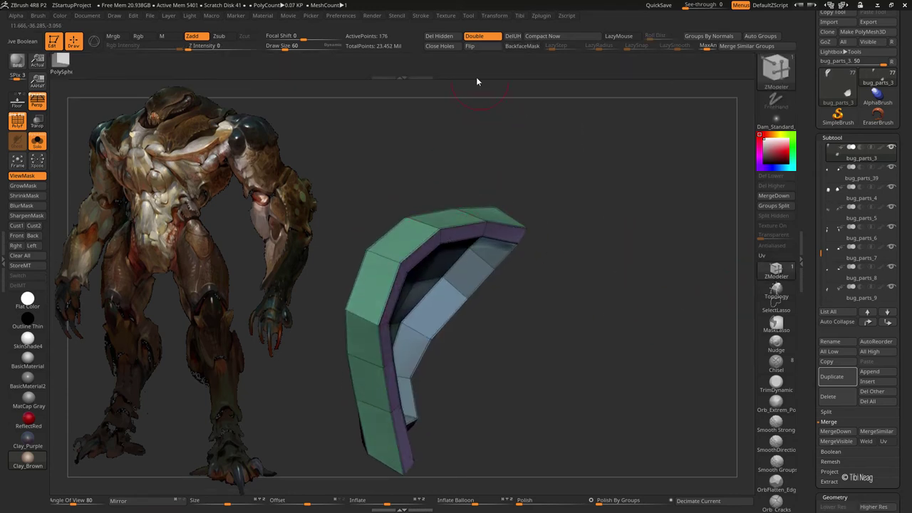
pyautogui.click(475, 37)
pyautogui.moveTo(499, 93); pyautogui.dragTo(546, 106)
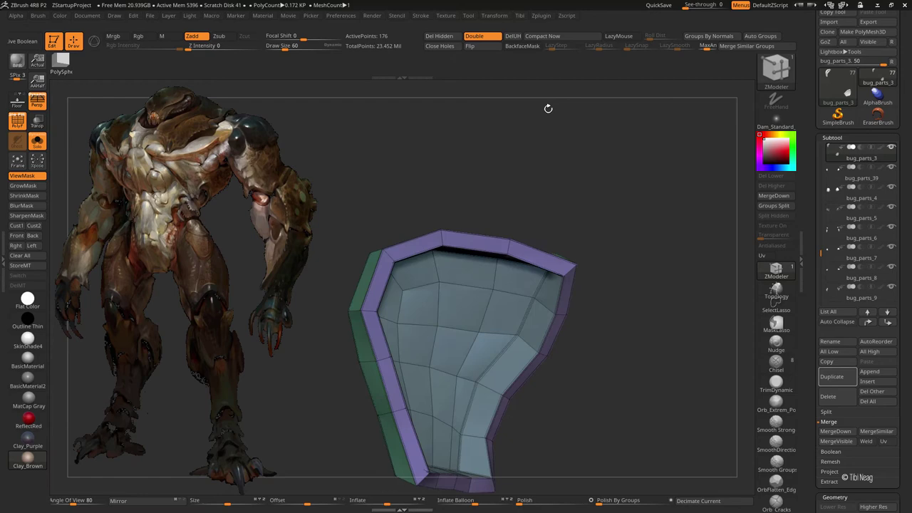
pyautogui.keyDown('ctrl'); pyautogui.keyDown('shift'); pyautogui.click(509, 311); pyautogui.keyUp('shift'); pyautogui.keyUp('ctrl')
pyautogui.keyDown('ctrl'); pyautogui.keyDown('shift'); pyautogui.click(559, 195); pyautogui.keyUp('shift'); pyautogui.keyUp('ctrl')
pyautogui.moveTo(559, 196)
pyautogui.mouseDown()
pyautogui.moveTo(526, 153)
pyautogui.moveTo(580, 151)
pyautogui.mouseUp()
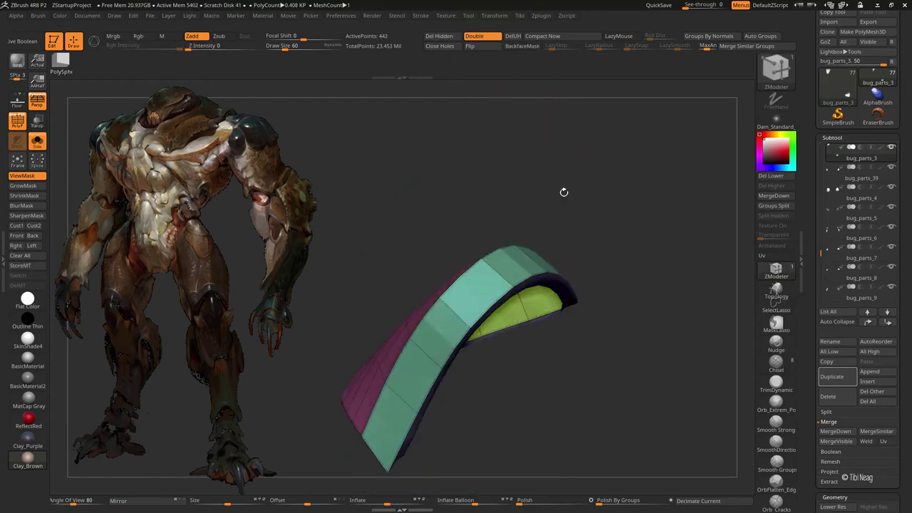
pyautogui.hotkey('shift', 'f')
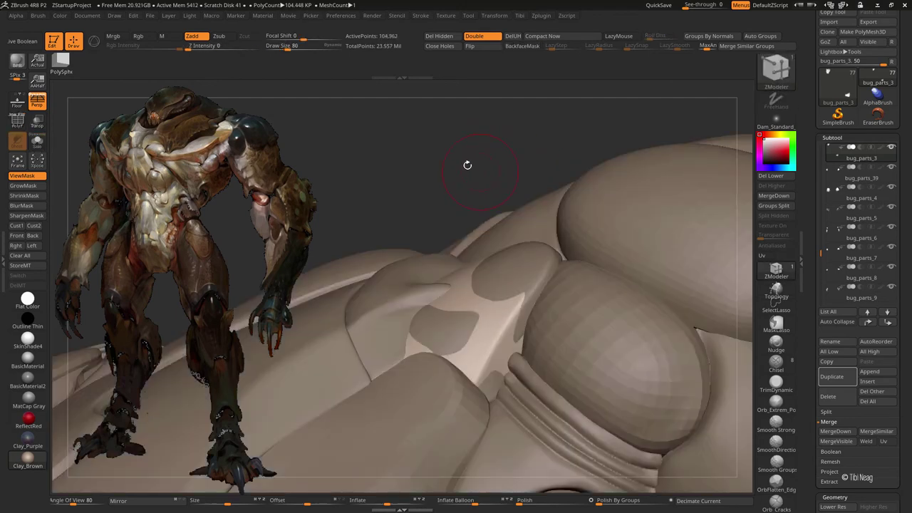
pyautogui.moveTo(468, 166); pyautogui.dragTo(439, 295)
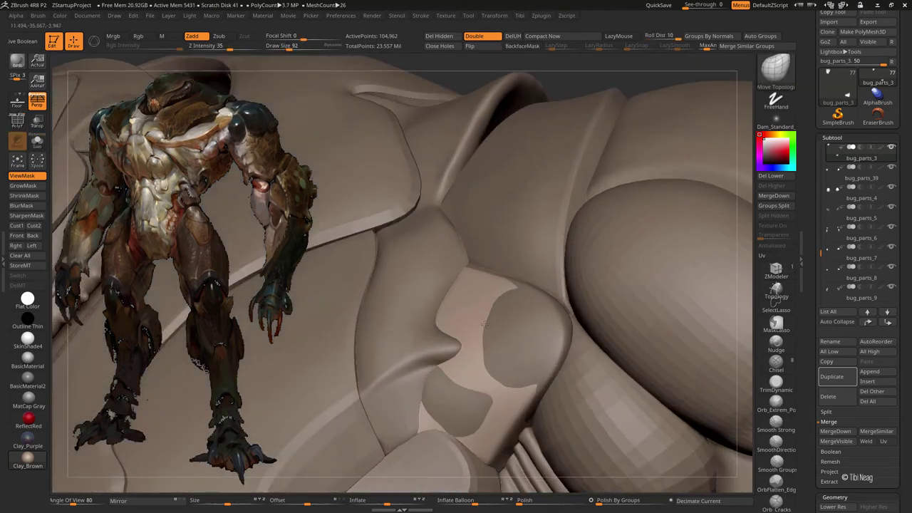
# - Push the side plate with Move Topological so it hugs the body
pyautogui.press('b')
pyautogui.press('m')
pyautogui.press('t')
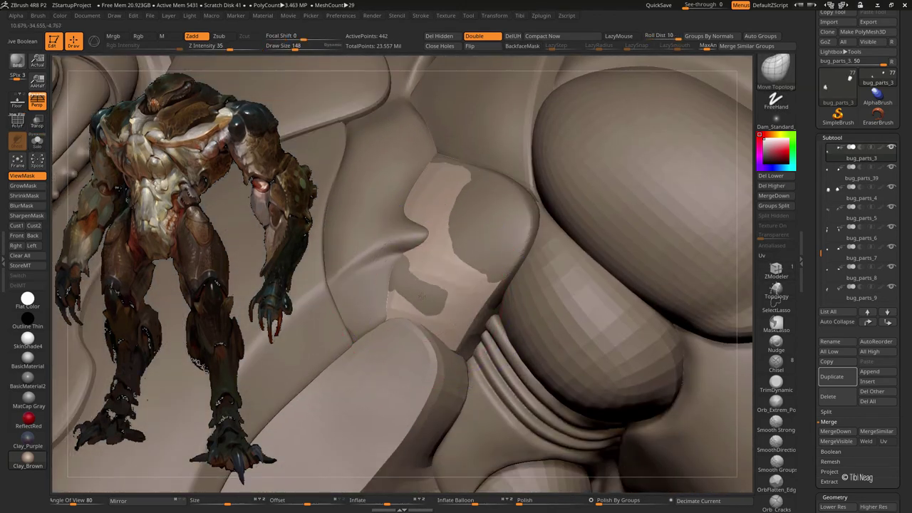
pyautogui.moveTo(417, 269)
pyautogui.mouseDown()
pyautogui.moveTo(504, 217)
pyautogui.moveTo(482, 202)
pyautogui.mouseUp()
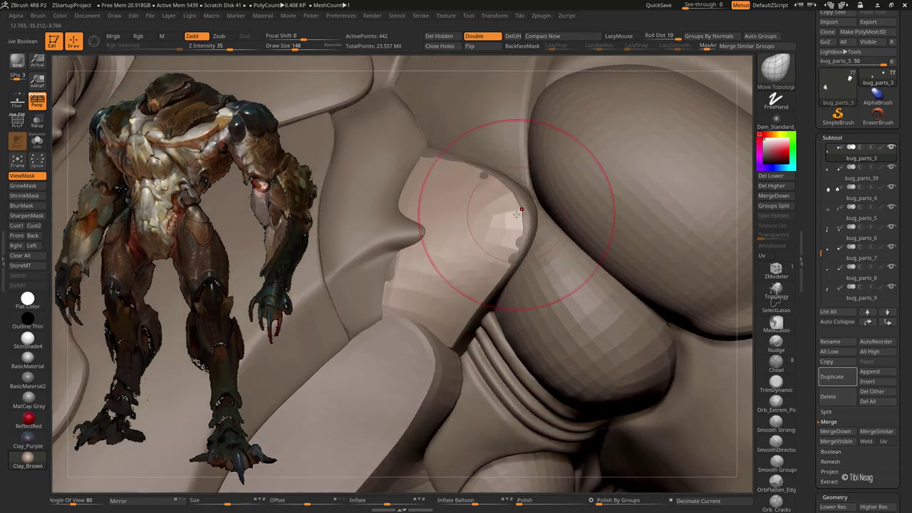
pyautogui.moveTo(461, 181)
pyautogui.mouseDown(button='right')
pyautogui.moveTo(409, 147)
pyautogui.moveTo(471, 271)
pyautogui.moveTo(461, 341)
pyautogui.mouseUp(button='right')
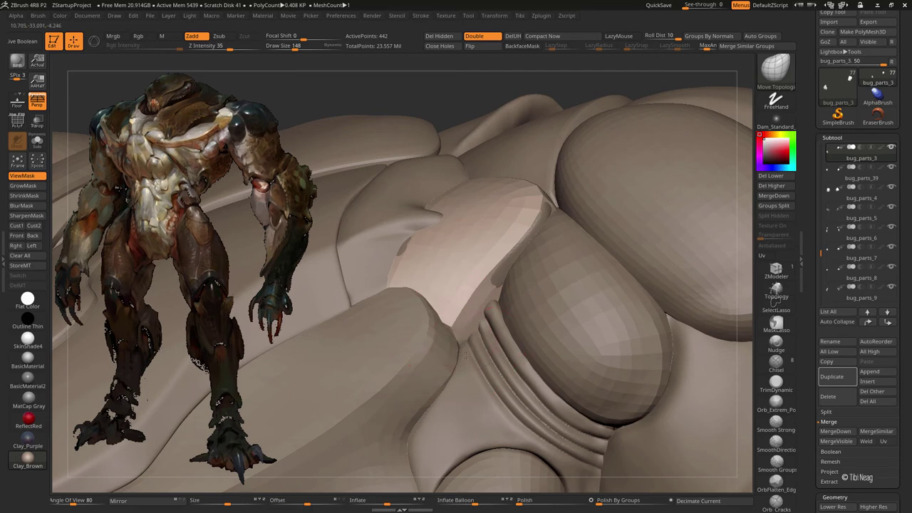
pyautogui.moveTo(540, 208); pyautogui.dragTo(514, 146, button='right')
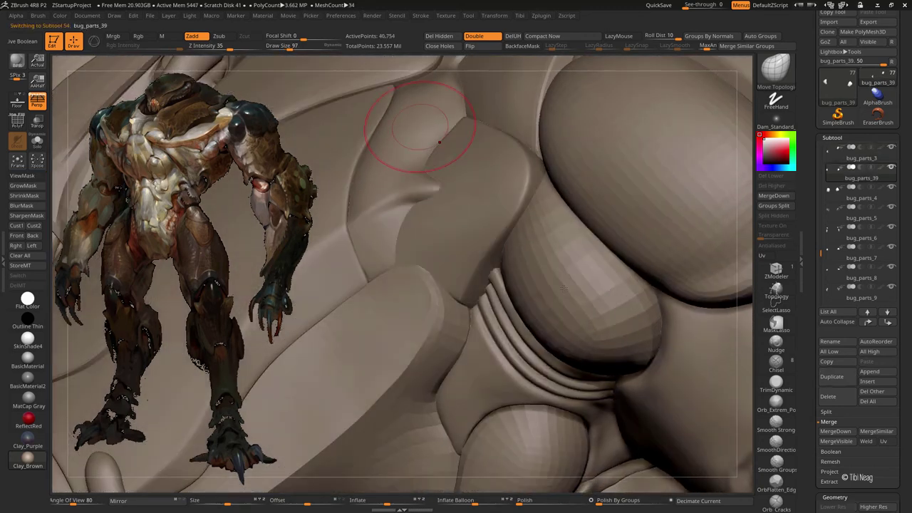
# - Delete the bug_parts_39 subtool, then select bug_parts_26 on the canvas
pyautogui.keyDown('alt'); pyautogui.click(499, 214); pyautogui.keyUp('alt')
pyautogui.click(828, 396)
pyautogui.click(688, 416)
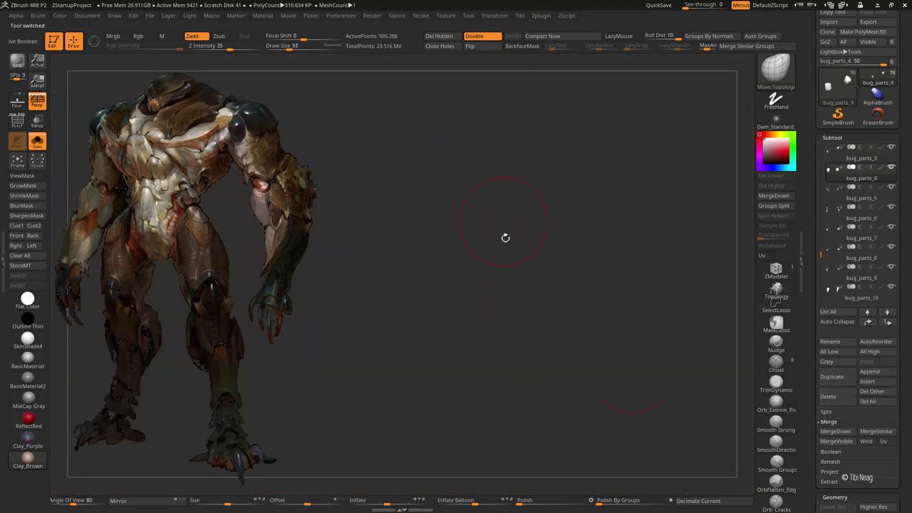
pyautogui.keyDown('alt'); pyautogui.click(484, 214); pyautogui.keyUp('alt')
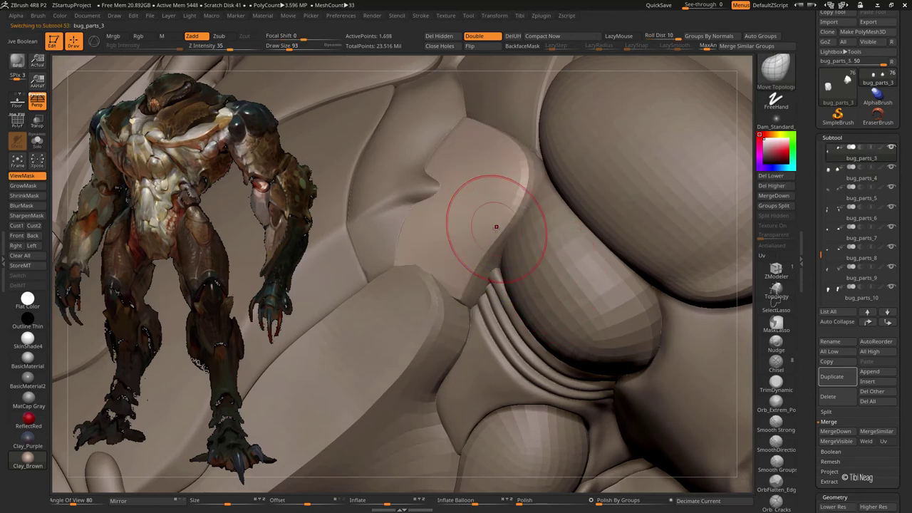
pyautogui.press('f')
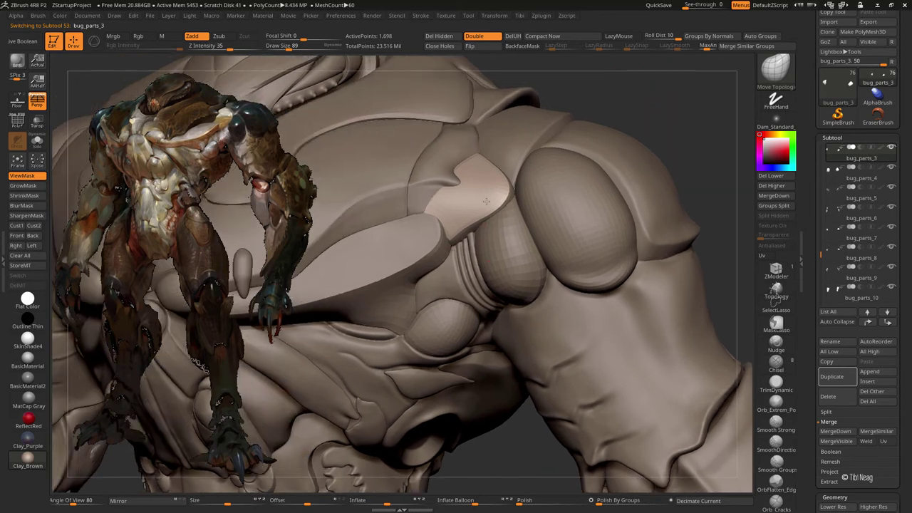
pyautogui.keyDown('alt'); pyautogui.click(389, 235); pyautogui.keyUp('alt')
pyautogui.press('[')
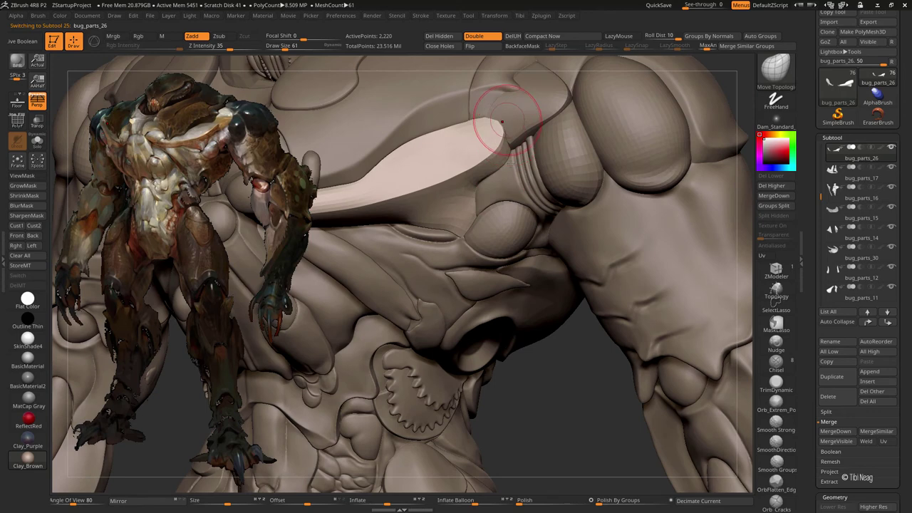
# - Show PolyF on the pale plate, Solo it, and try Reconstruct Subdiv
pyautogui.keyDown('alt'); pyautogui.moveTo(501, 121); pyautogui.dragTo(515, 200, button='right'); pyautogui.keyUp('alt')
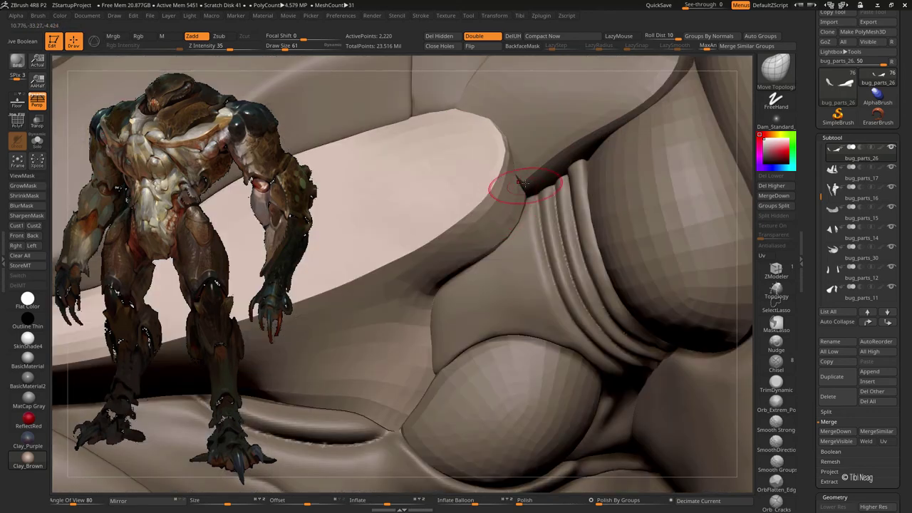
pyautogui.hotkey('shift', 'f')
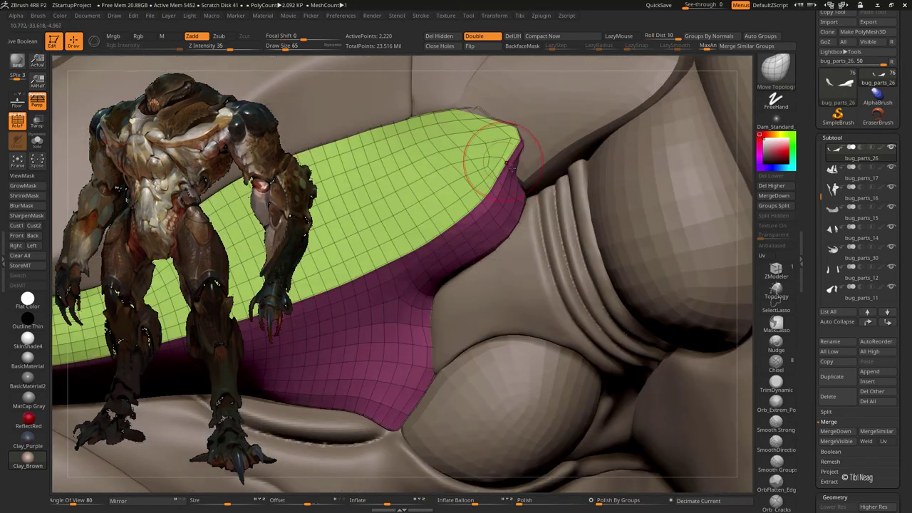
pyautogui.click(37, 141)
pyautogui.moveTo(555, 164); pyautogui.dragTo(600, 179)
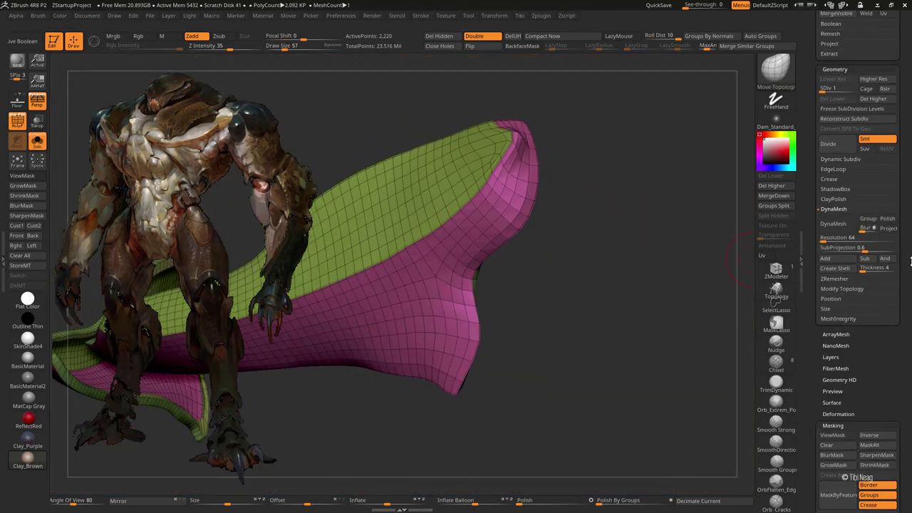
pyautogui.scroll(-5, 858, 246)
pyautogui.click(844, 230)
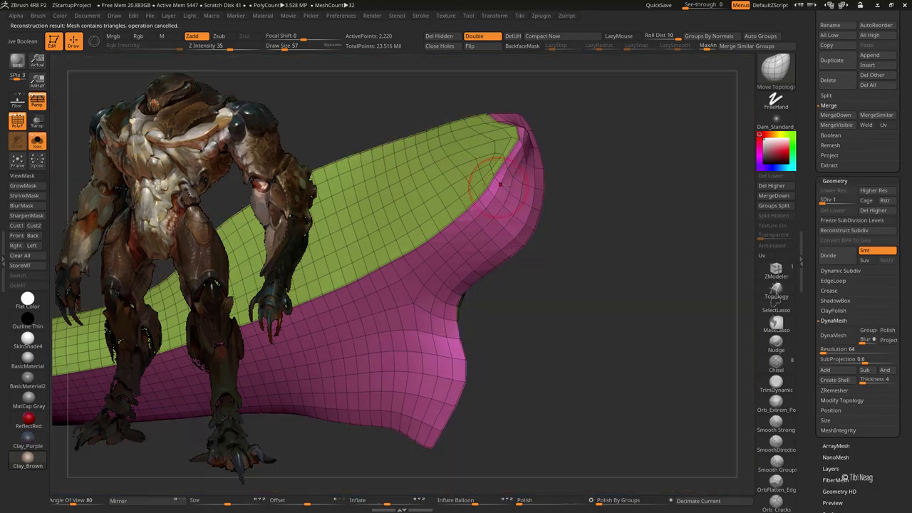
pyautogui.keyDown('alt'); pyautogui.moveTo(605, 207); pyautogui.dragTo(604, 237, button='right'); pyautogui.keyUp('alt')
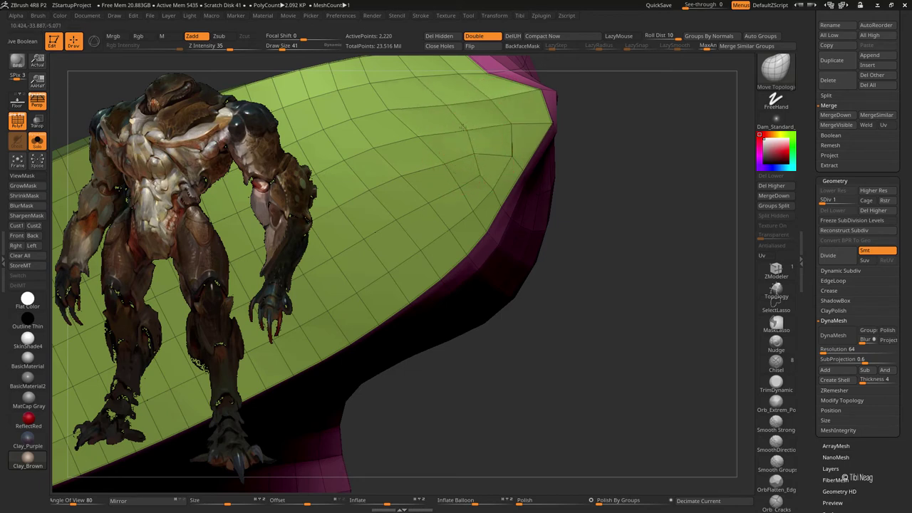
# - Turn PolyF off, step up to SDiv 3, then drop back to SDiv 2
pyautogui.moveTo(464, 127); pyautogui.dragTo(587, 131, button='right')
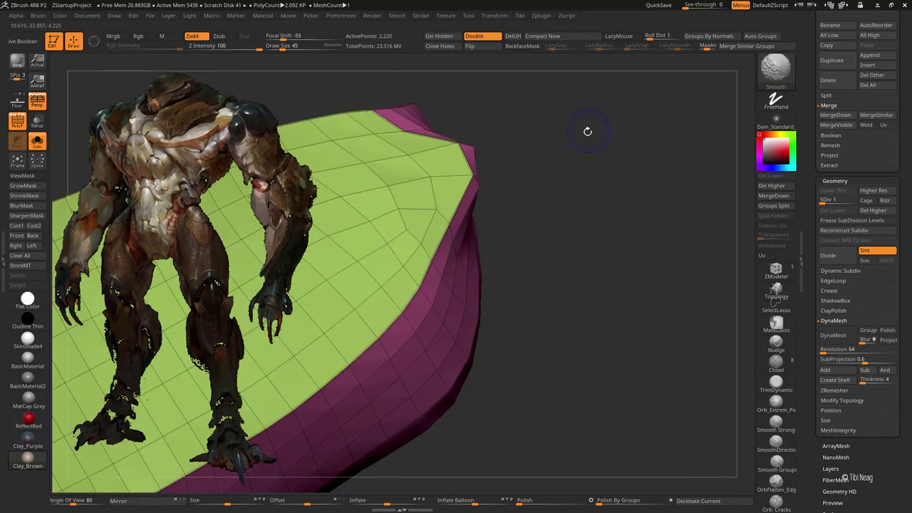
pyautogui.hotkey('shift', 'f')
pyautogui.press('d')
pyautogui.press('d')
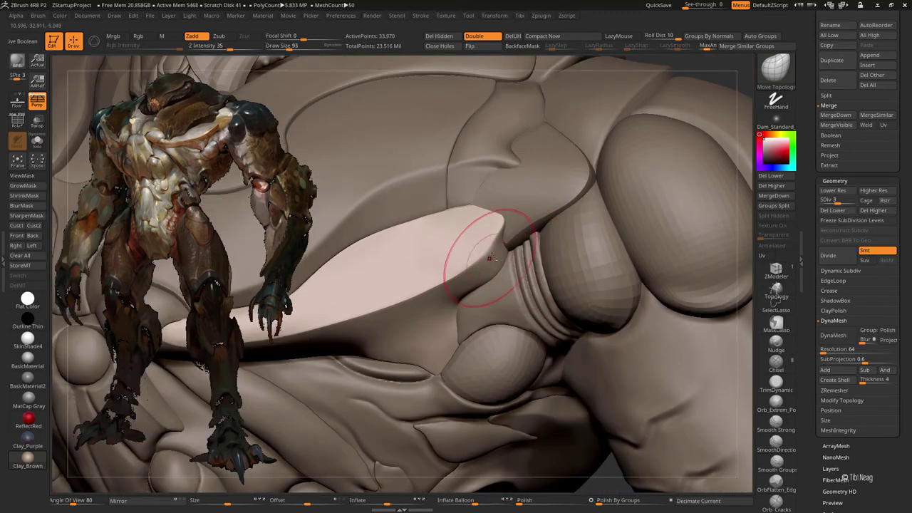
pyautogui.moveTo(490, 258); pyautogui.dragTo(501, 275, button='right')
pyautogui.hotkey('shift', 'd')
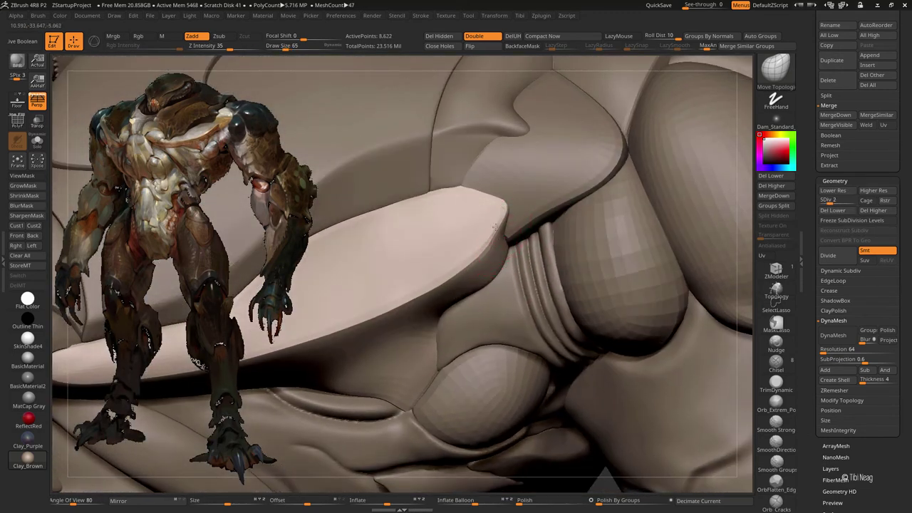
pyautogui.moveTo(488, 246); pyautogui.dragTo(506, 241, button='right')
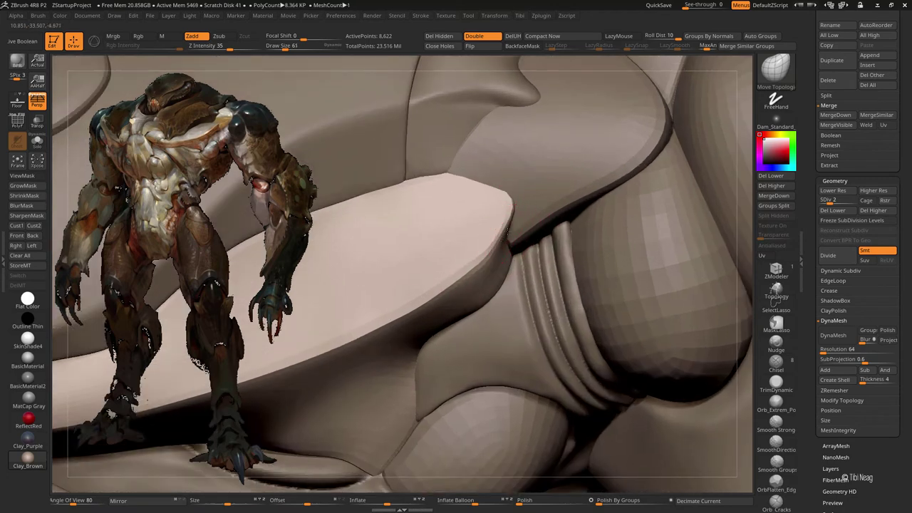
pyautogui.moveTo(513, 203); pyautogui.dragTo(490, 183, button='right')
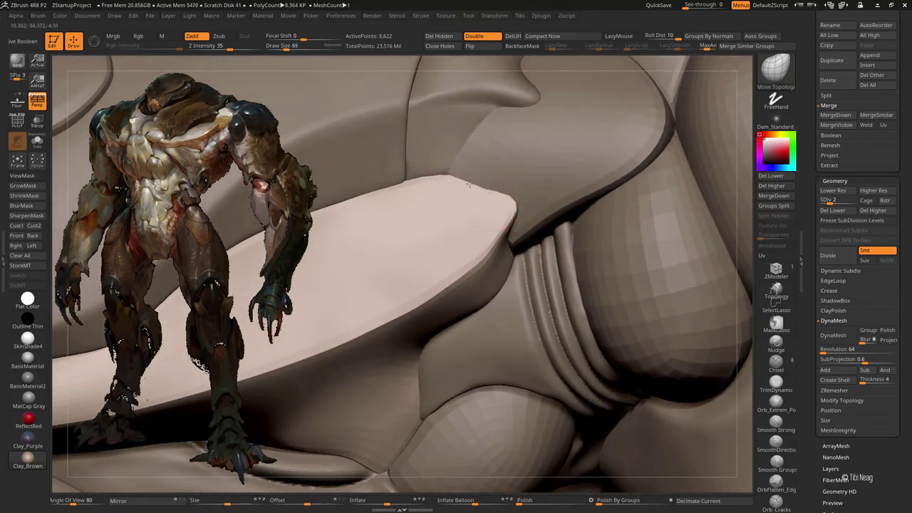
pyautogui.moveTo(439, 171)
pyautogui.mouseDown(button='right')
pyautogui.moveTo(489, 234)
pyautogui.moveTo(486, 268)
pyautogui.mouseUp(button='right')
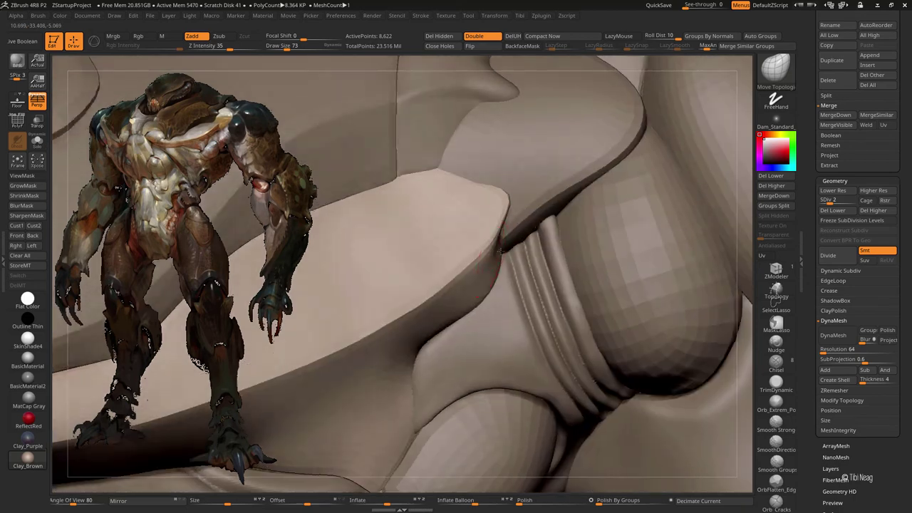
# - Reshape the ridge beside the cushion and ring forms with Move Topological
pyautogui.press('f')
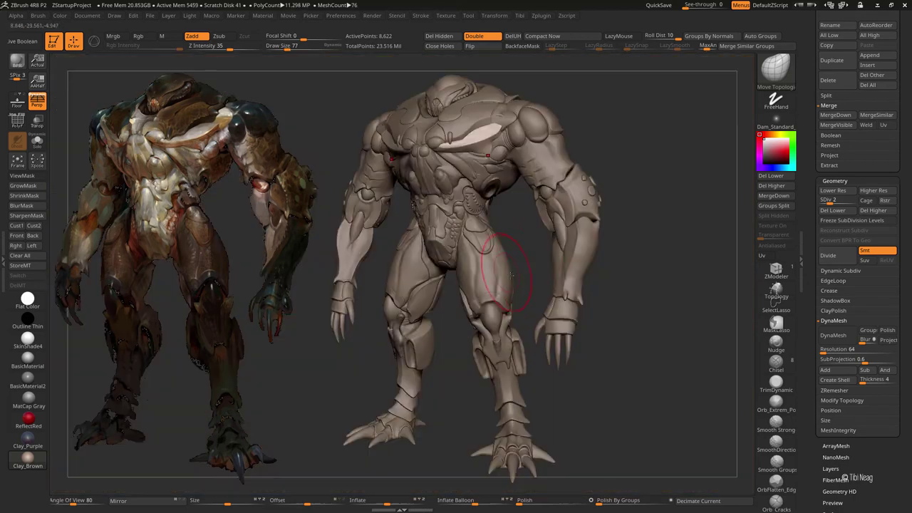
pyautogui.moveTo(527, 244)
pyautogui.keyDown('ctrl'); pyautogui.mouseDown(button='right')
pyautogui.moveTo(523, 187)
pyautogui.moveTo(489, 152)
pyautogui.moveTo(482, 190)
pyautogui.moveTo(530, 183)
pyautogui.mouseUp(button='right'); pyautogui.keyUp('ctrl')
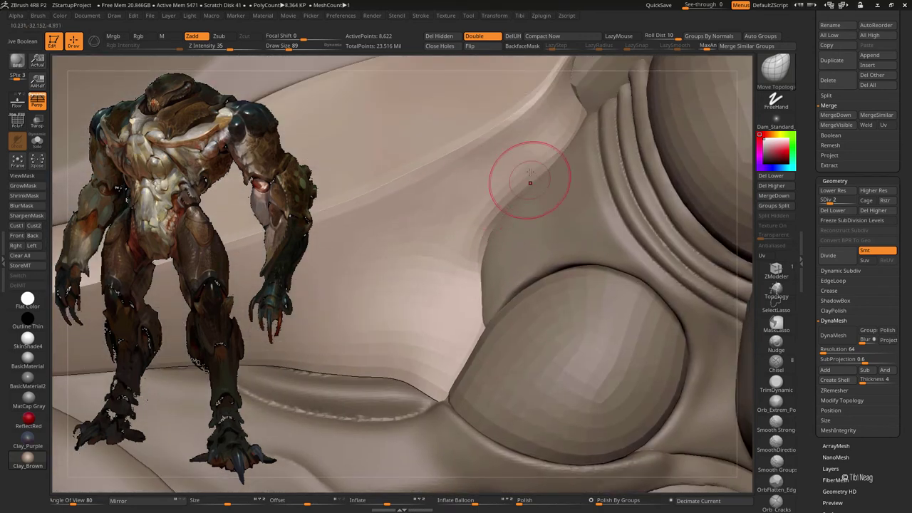
pyautogui.press('b')
pyautogui.press('h')
pyautogui.press('p')
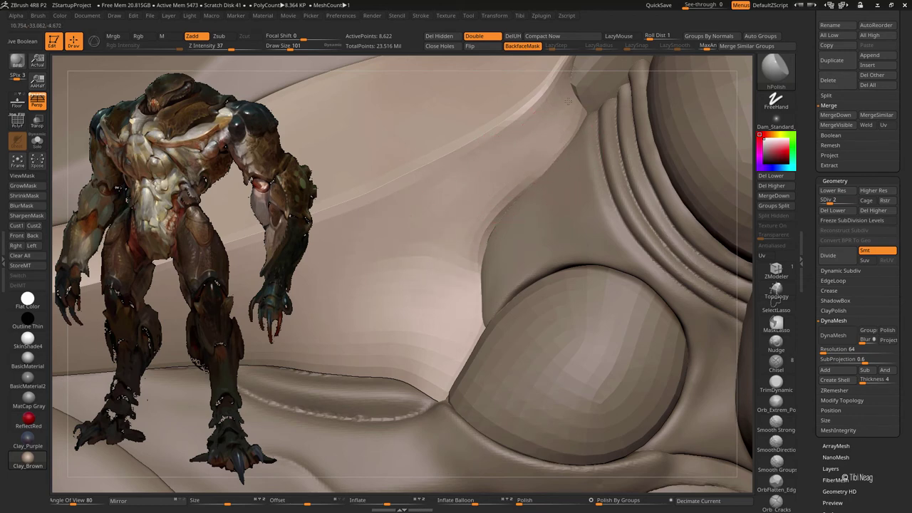
pyautogui.press('b')
pyautogui.press('m')
pyautogui.press('t')
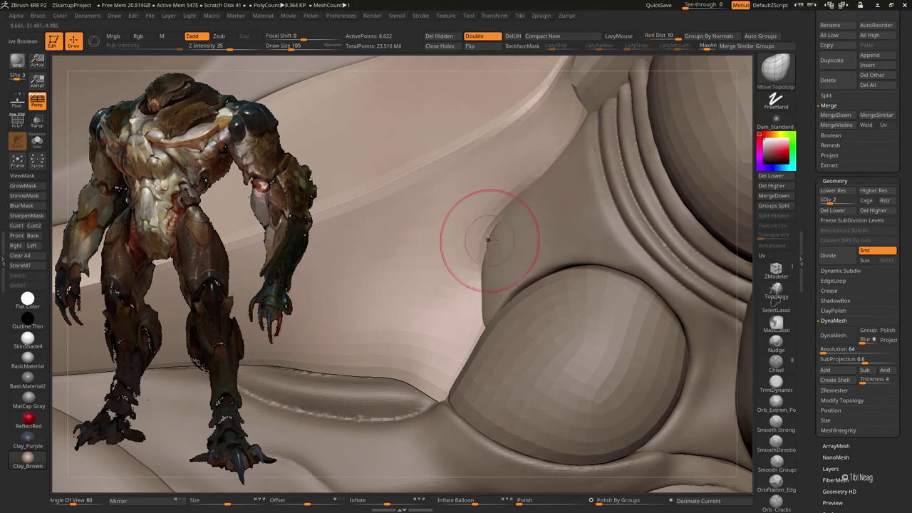
pyautogui.moveTo(489, 235); pyautogui.dragTo(501, 228)
# - Select the Bug81 subtool and save the sculpt with Ctrl+S
pyautogui.keyDown('alt'); pyautogui.click(531, 184); pyautogui.keyUp('alt')
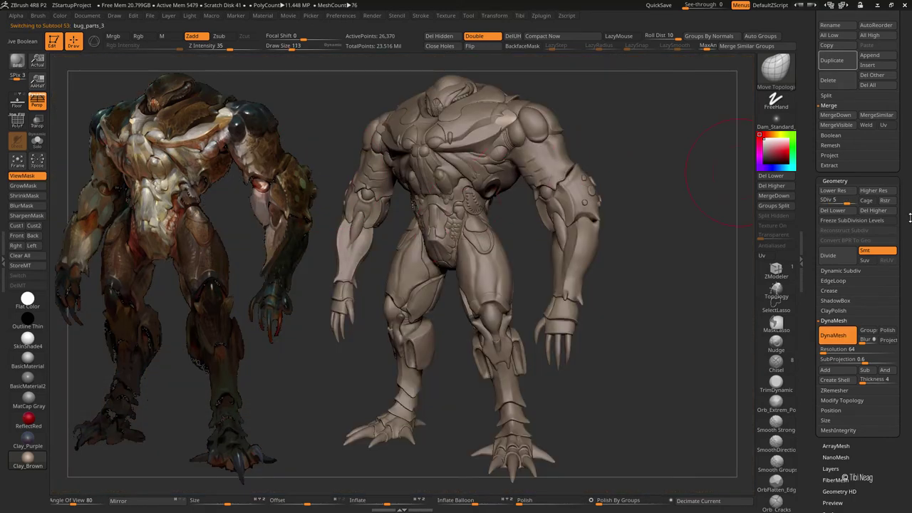
pyautogui.scroll(10, 855, 213)
pyautogui.click(855, 178)
pyautogui.click(869, 30)
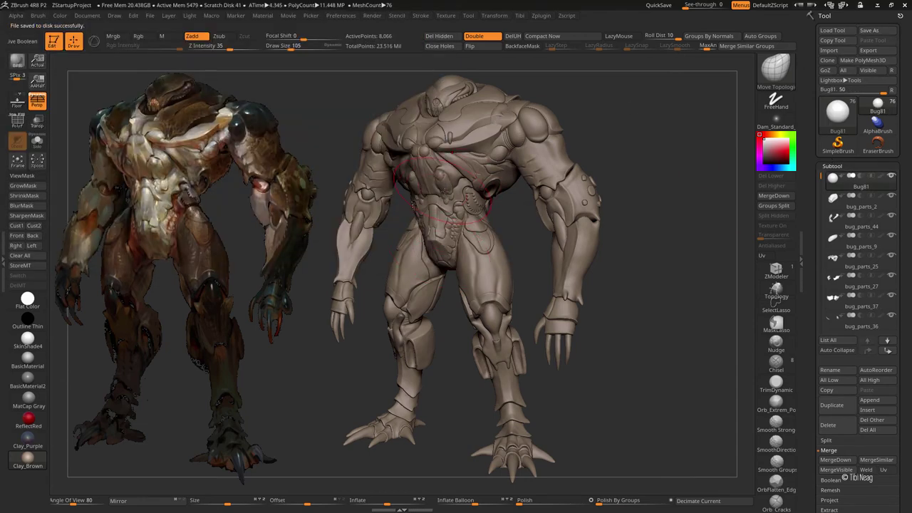
# - Solo bug_parts_9 and ready a Standard brush at intensity 17
pyautogui.scroll(5, 479, 157)
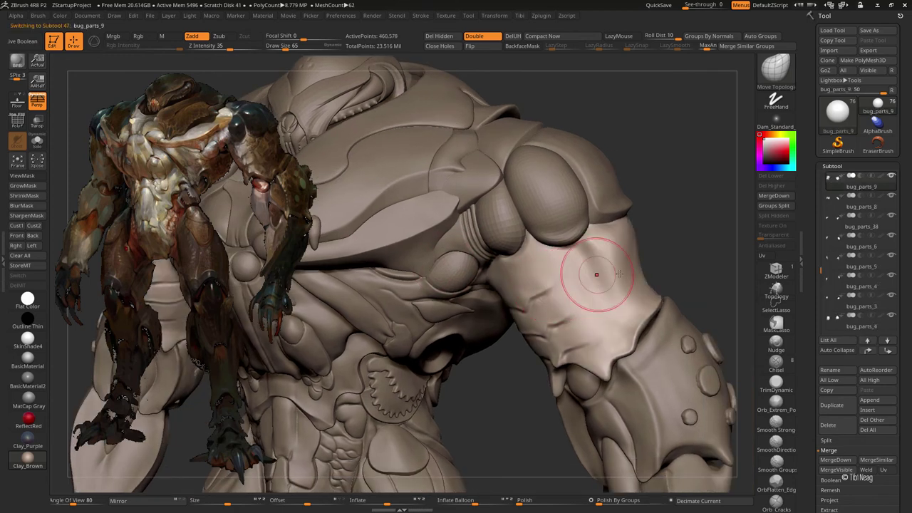
pyautogui.keyDown('alt'); pyautogui.click(590, 278); pyautogui.keyUp('alt')
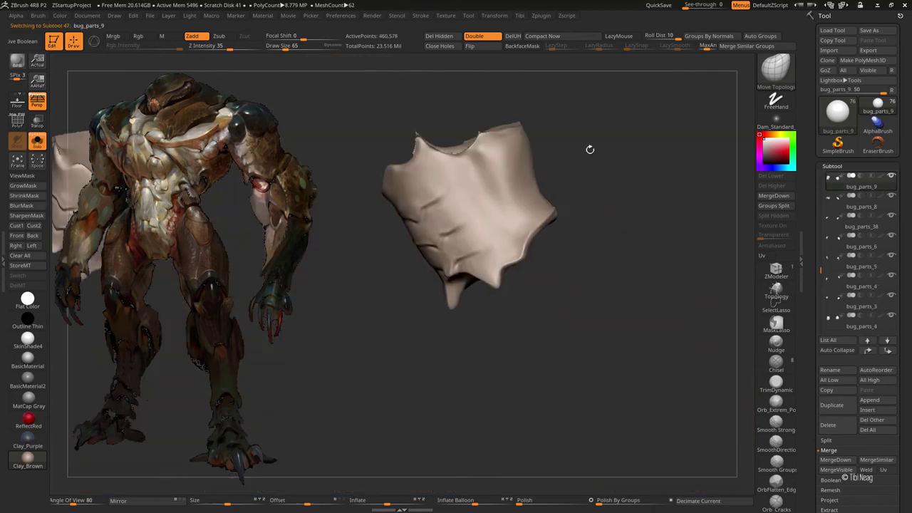
pyautogui.moveTo(706, 154)
pyautogui.mouseDown()
pyautogui.moveTo(535, 269)
pyautogui.moveTo(690, 199)
pyautogui.mouseUp()
pyautogui.press('b')
pyautogui.press('s')
pyautogui.press('t')
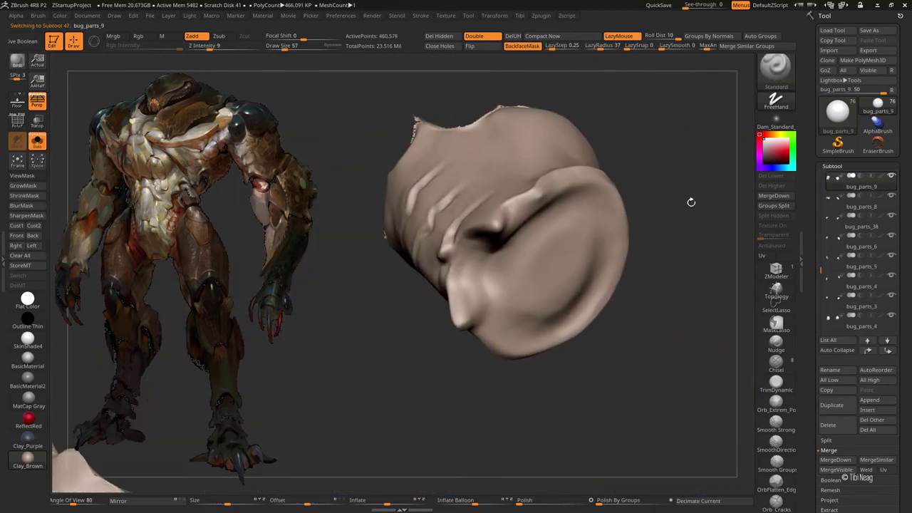
pyautogui.moveTo(430, 226); pyautogui.dragTo(473, 306)
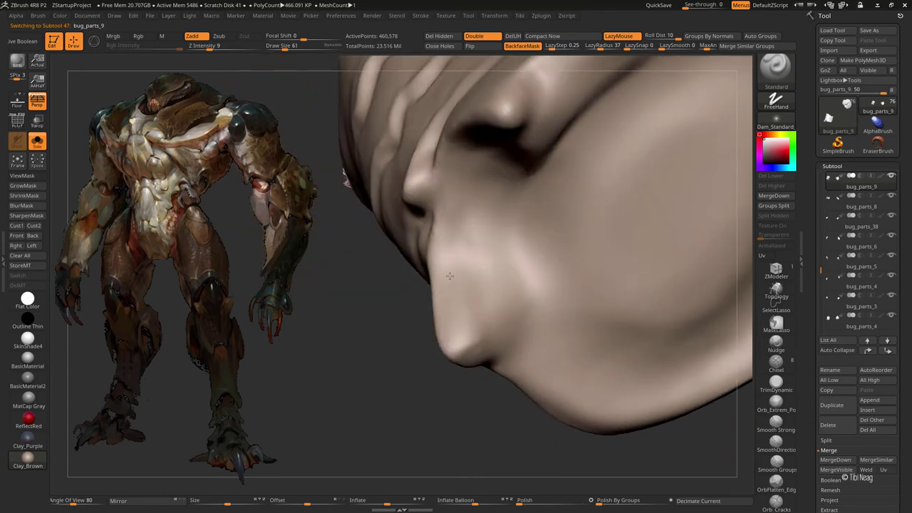
pyautogui.moveTo(212, 47); pyautogui.dragTo(218, 48)
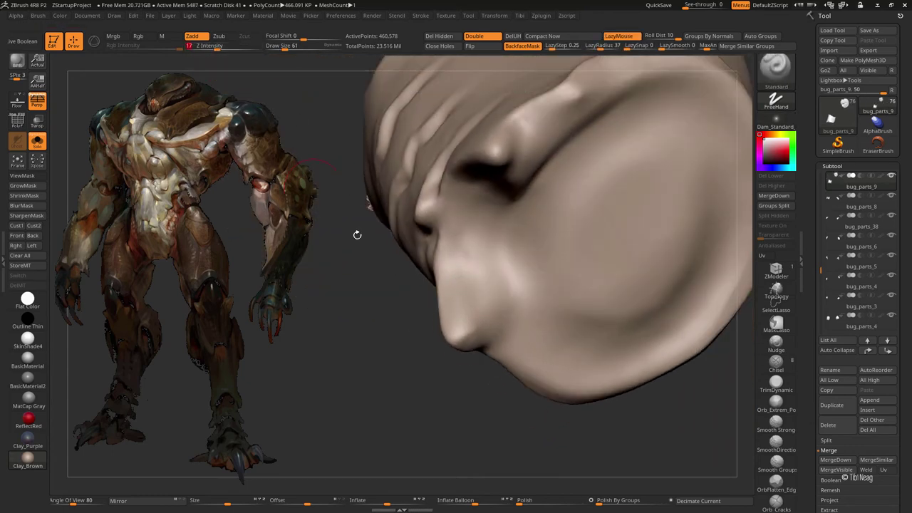
pyautogui.moveTo(461, 261); pyautogui.dragTo(421, 301)
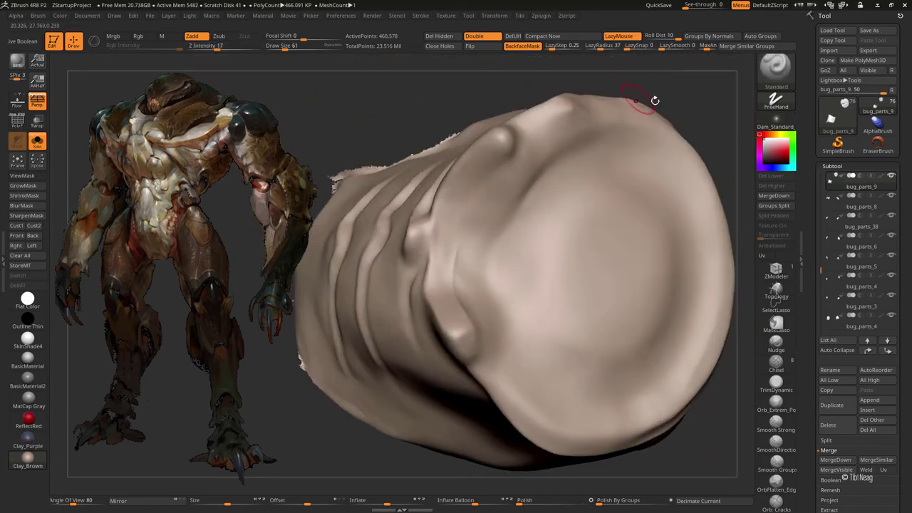
pyautogui.moveTo(655, 101); pyautogui.dragTo(431, 303)
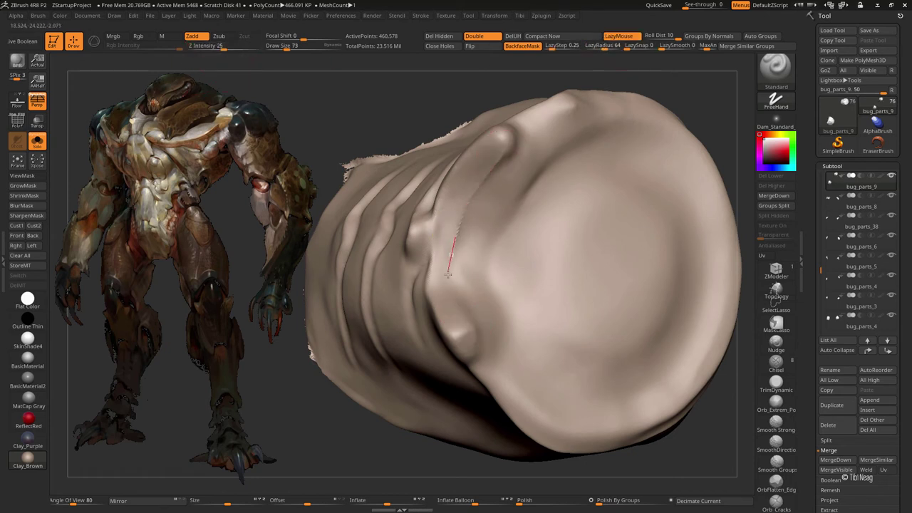
pyautogui.moveTo(436, 192)
pyautogui.mouseDown()
pyautogui.moveTo(439, 160)
pyautogui.moveTo(427, 175)
pyautogui.mouseUp()
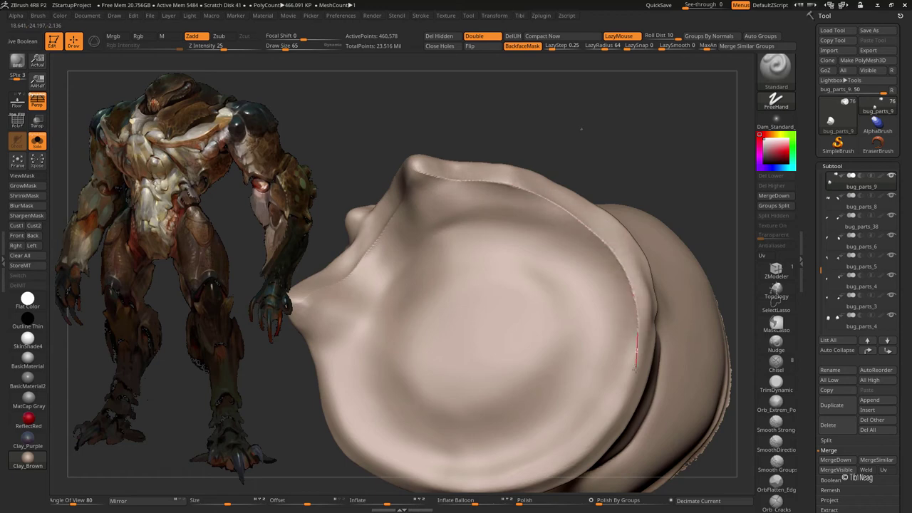
pyautogui.moveTo(617, 403)
pyautogui.mouseDown()
pyautogui.moveTo(456, 236)
pyautogui.moveTo(354, 249)
pyautogui.mouseUp()
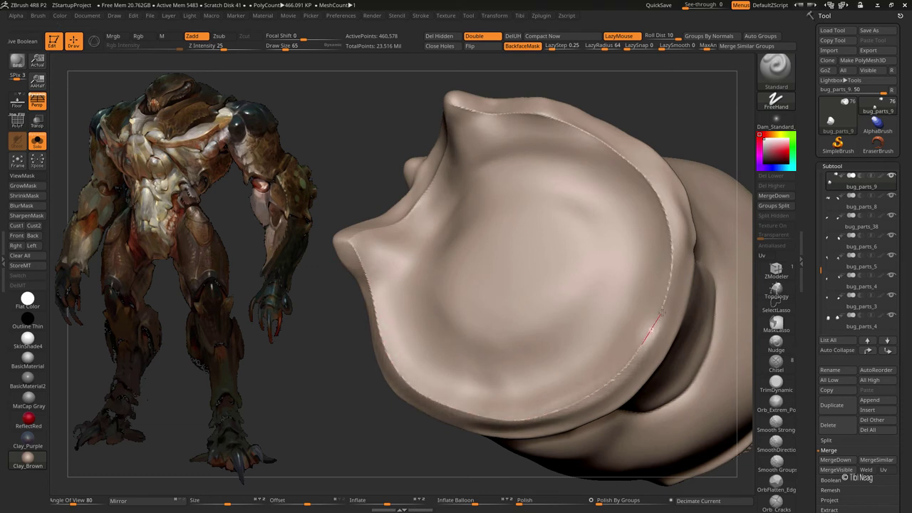
pyautogui.moveTo(656, 285); pyautogui.dragTo(566, 269)
# - Build up the bowl's inner surface and lower lip with the Clay brush
pyautogui.press('b')
pyautogui.press('m')
pyautogui.press('v')
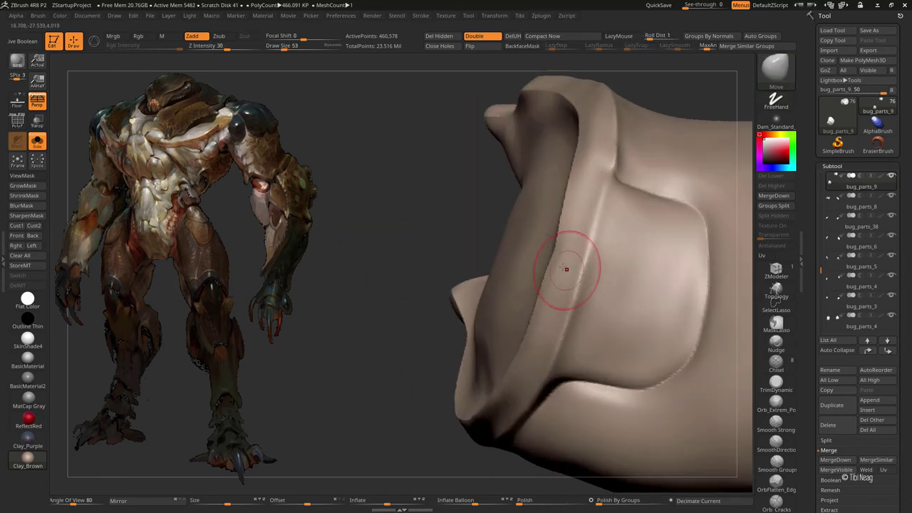
pyautogui.moveTo(566, 232); pyautogui.dragTo(413, 179)
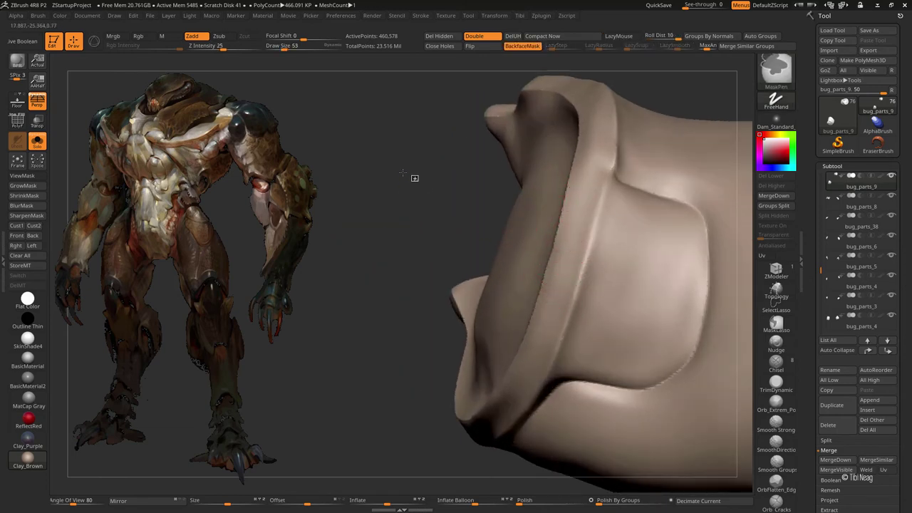
pyautogui.moveTo(621, 92)
pyautogui.mouseDown()
pyautogui.moveTo(535, 163)
pyautogui.moveTo(515, 203)
pyautogui.moveTo(489, 193)
pyautogui.moveTo(525, 211)
pyautogui.moveTo(519, 238)
pyautogui.moveTo(476, 199)
pyautogui.moveTo(522, 240)
pyautogui.moveTo(503, 203)
pyautogui.mouseUp()
pyautogui.press('b')
pyautogui.press('c')
pyautogui.press('l')
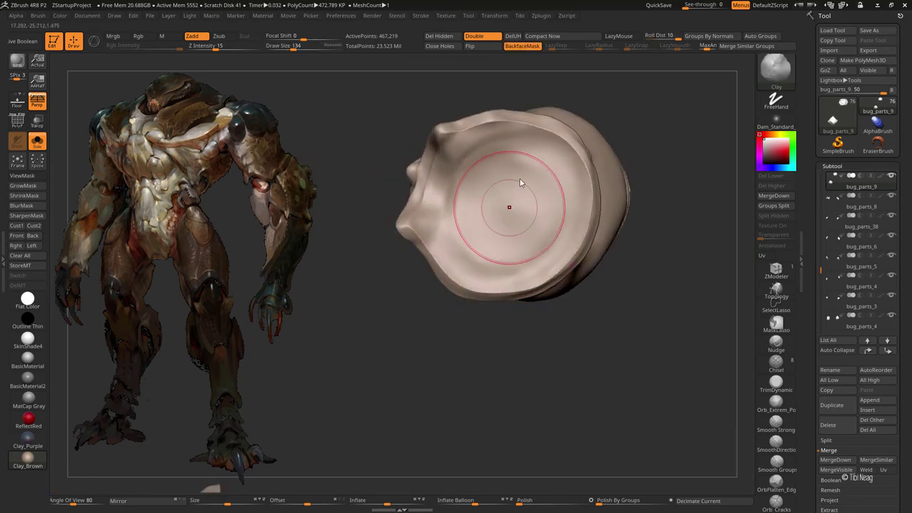
pyautogui.keyDown('alt'); pyautogui.moveTo(527, 192); pyautogui.dragTo(513, 192, button='right'); pyautogui.keyUp('alt')
pyautogui.moveTo(512, 191)
pyautogui.mouseDown()
pyautogui.moveTo(523, 221)
pyautogui.moveTo(506, 207)
pyautogui.moveTo(491, 214)
pyautogui.mouseUp()
pyautogui.moveTo(470, 171); pyautogui.dragTo(460, 214)
pyautogui.moveTo(460, 214); pyautogui.dragTo(459, 259, button='right')
pyautogui.moveTo(459, 258)
pyautogui.mouseDown()
pyautogui.moveTo(489, 248)
pyautogui.moveTo(499, 261)
pyautogui.moveTo(541, 214)
pyautogui.moveTo(449, 168)
pyautogui.mouseUp()
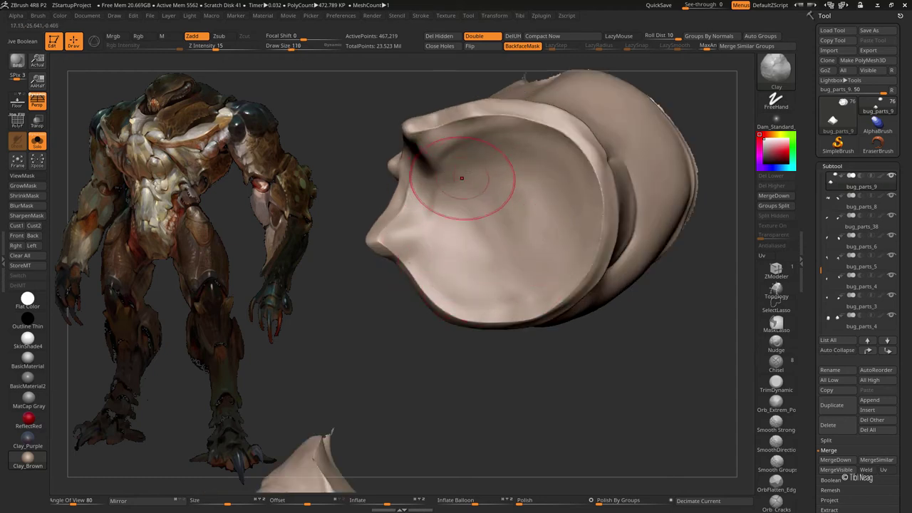
pyautogui.moveTo(464, 179)
pyautogui.mouseDown(button='right')
pyautogui.moveTo(546, 246)
pyautogui.moveTo(478, 172)
pyautogui.moveTo(449, 185)
pyautogui.mouseUp(button='right')
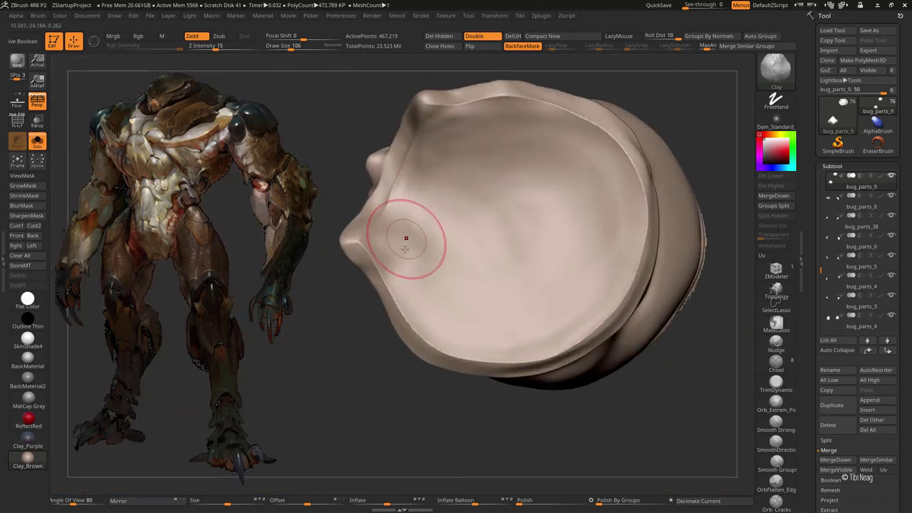
pyautogui.moveTo(419, 235); pyautogui.dragTo(421, 237, button='right')
pyautogui.moveTo(501, 330); pyautogui.dragTo(560, 273, button='right')
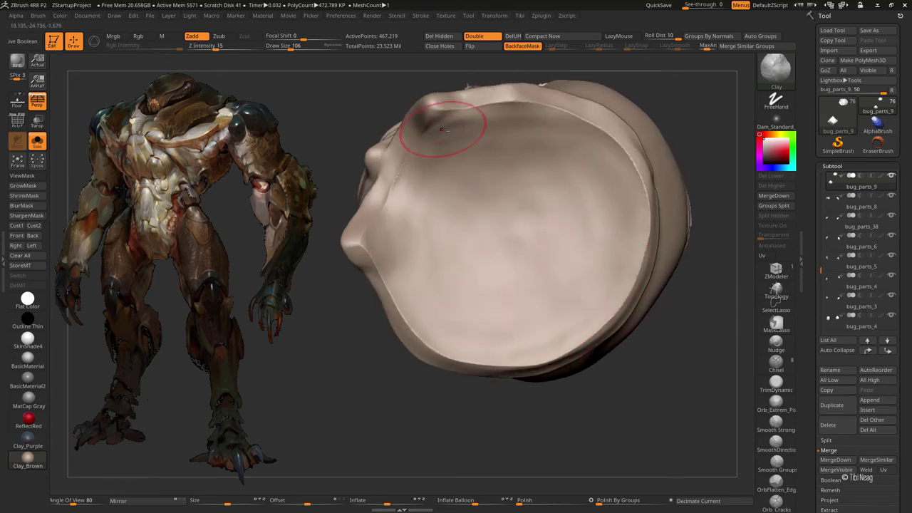
pyautogui.moveTo(547, 152)
pyautogui.mouseDown(button='right')
pyautogui.moveTo(390, 297)
pyautogui.moveTo(418, 204)
pyautogui.moveTo(488, 201)
pyautogui.mouseUp(button='right')
# - Inflate and smooth the rim peak, undoing one step, then turn Solo off
pyautogui.press('b')
pyautogui.press('i')
pyautogui.press('n')
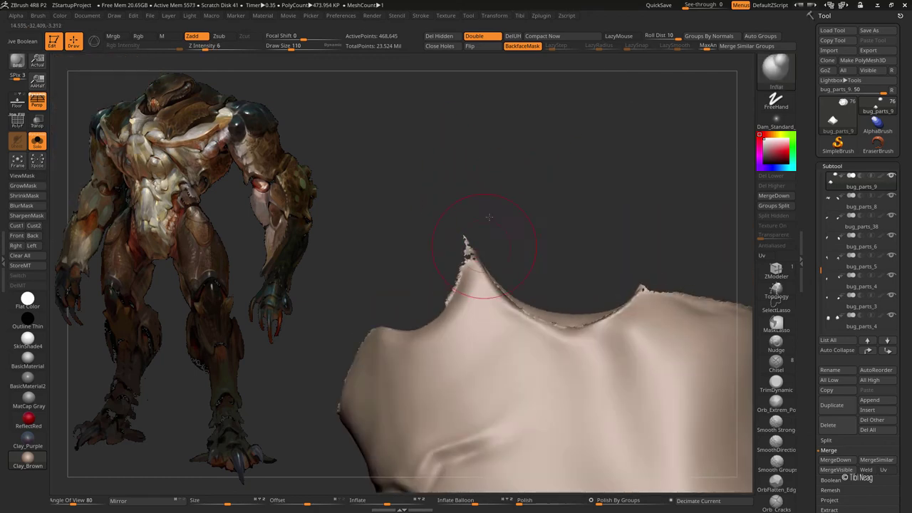
pyautogui.click(488, 201)
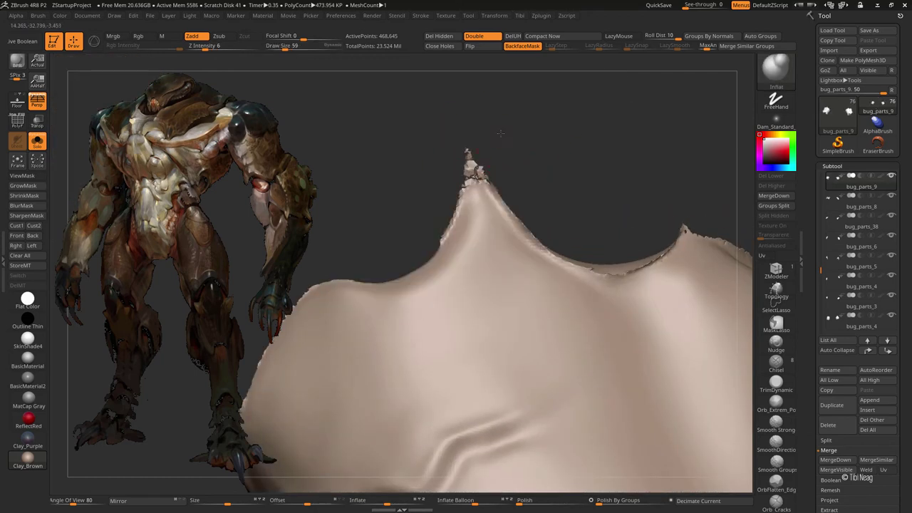
pyautogui.hotkey('ctrl', 'z')
pyautogui.hotkey('ctrl', 'z')
pyautogui.hotkey('ctrl', 'z')
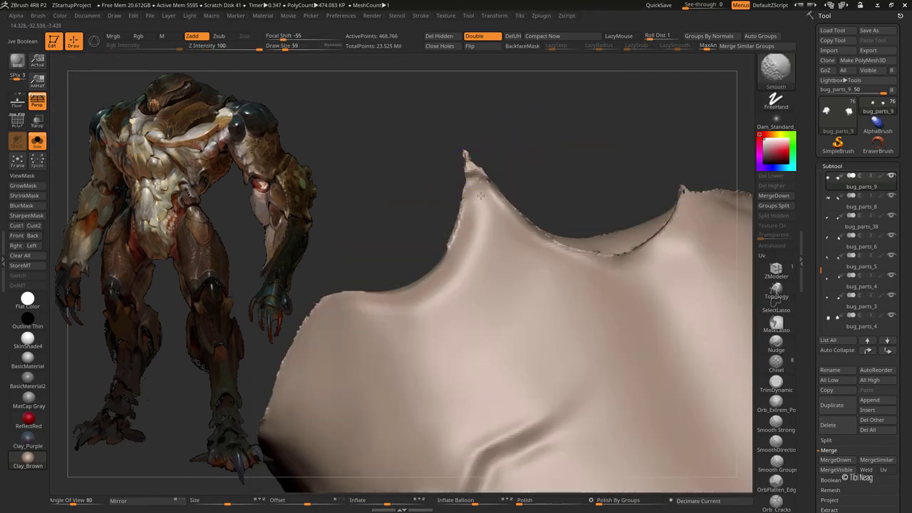
pyautogui.press('shift')
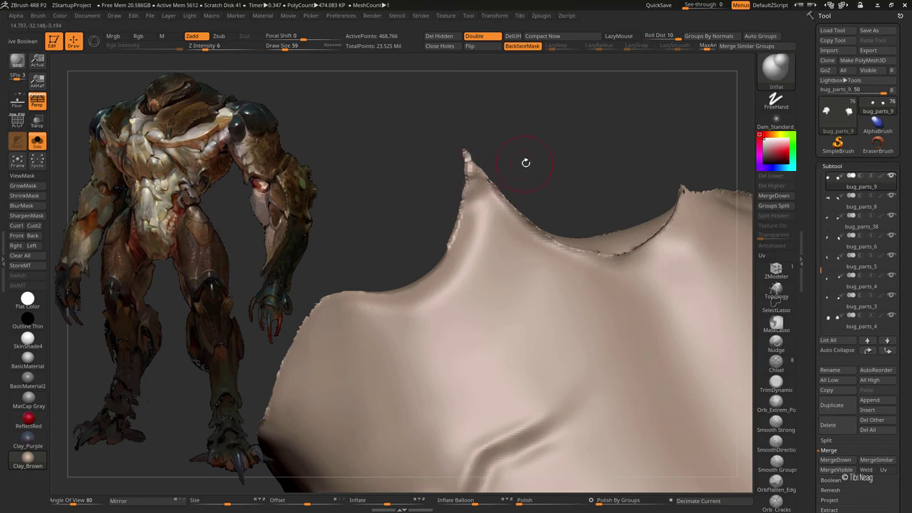
pyautogui.press('shift')
pyautogui.press('shift')
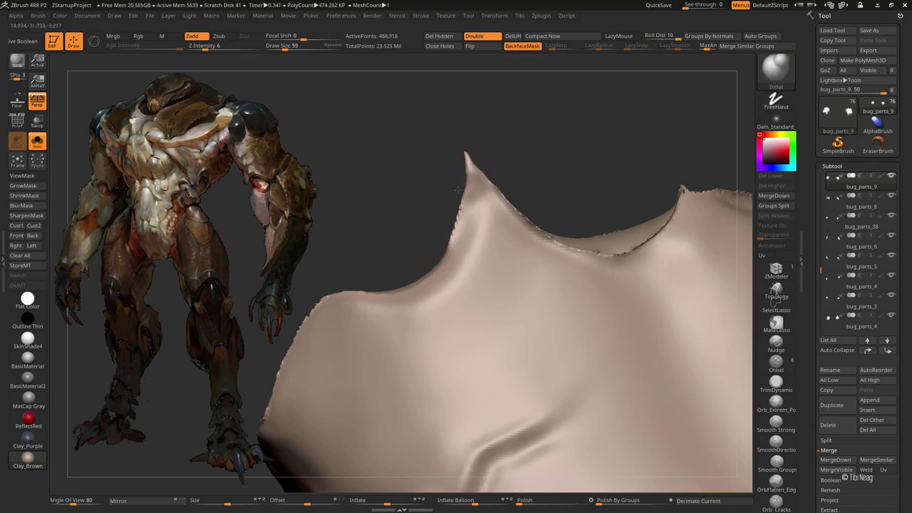
pyautogui.press('b')
pyautogui.press('h')
pyautogui.press('p')
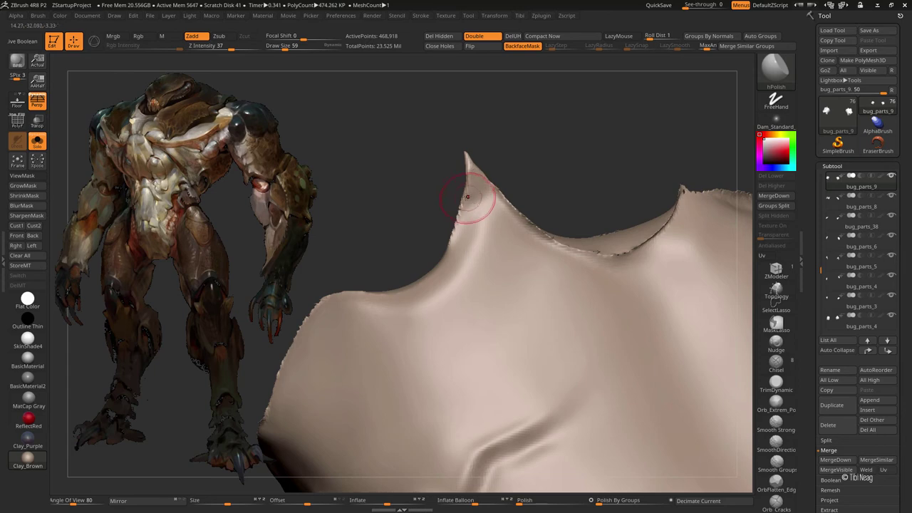
pyautogui.press('b')
pyautogui.press('c')
pyautogui.press('l')
pyautogui.press('shift')
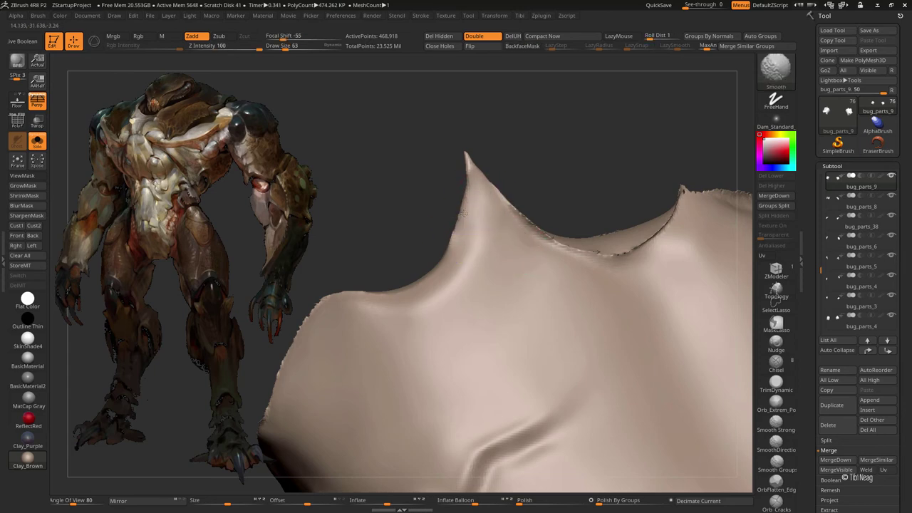
pyautogui.hotkey('ctrl', 'shift', 's')
# - Show the current part on its own and inspect it from below and its upper rim
pyautogui.press('b')
pyautogui.press('m')
pyautogui.press('v')
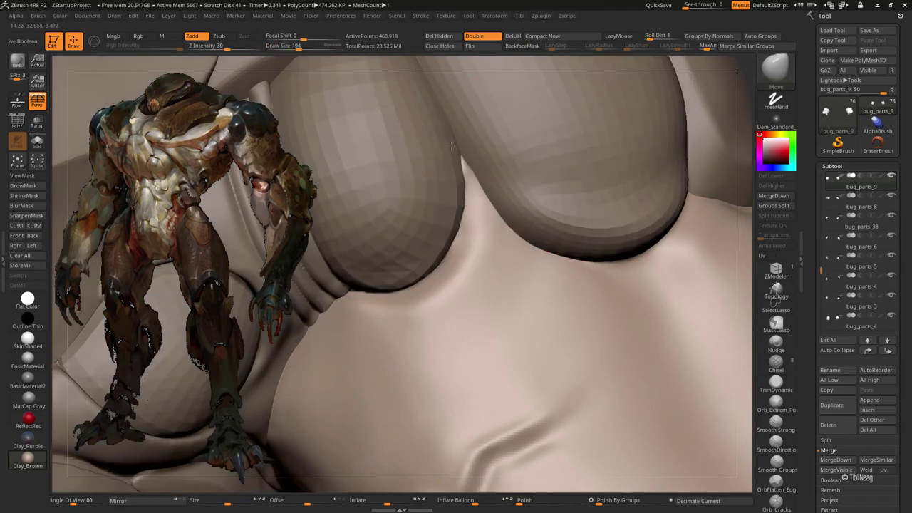
pyautogui.moveTo(451, 146); pyautogui.dragTo(375, 249, button='right')
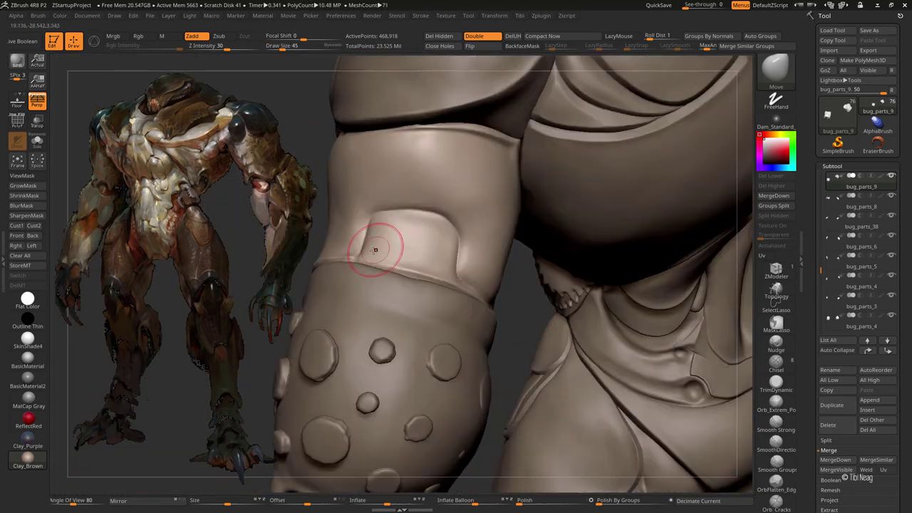
pyautogui.hotkey('ctrl', 'shift', 's')
pyautogui.moveTo(344, 352); pyautogui.dragTo(475, 240, button='right')
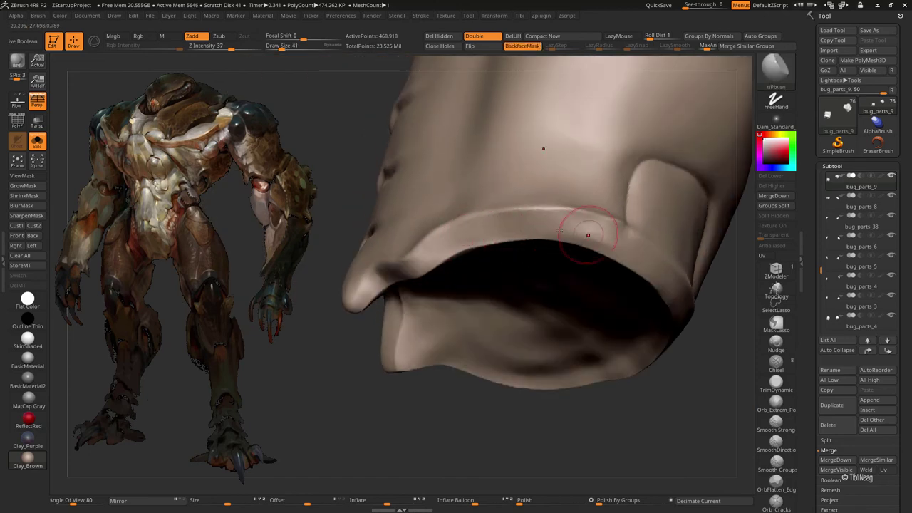
pyautogui.moveTo(636, 264); pyautogui.dragTo(625, 242, button='right')
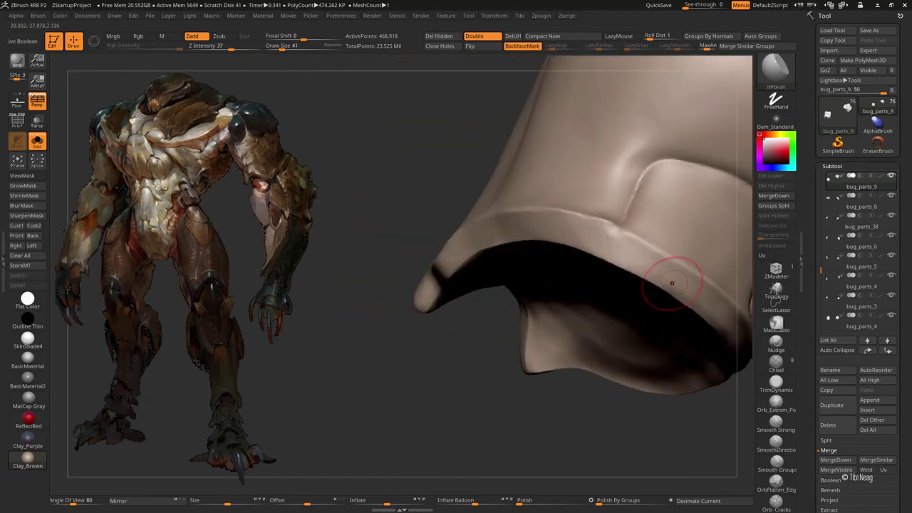
pyautogui.moveTo(651, 275)
pyautogui.mouseDown(button='right')
pyautogui.moveTo(611, 234)
pyautogui.moveTo(614, 258)
pyautogui.moveTo(480, 146)
pyautogui.moveTo(507, 261)
pyautogui.moveTo(586, 232)
pyautogui.mouseUp(button='right')
# - Select the Move brush at a larger size and frame the whole piece
pyautogui.press('b')
pyautogui.press('m')
pyautogui.press('v')
pyautogui.press('space')
pyautogui.moveTo(498, 174); pyautogui.dragTo(507, 130, button='right')
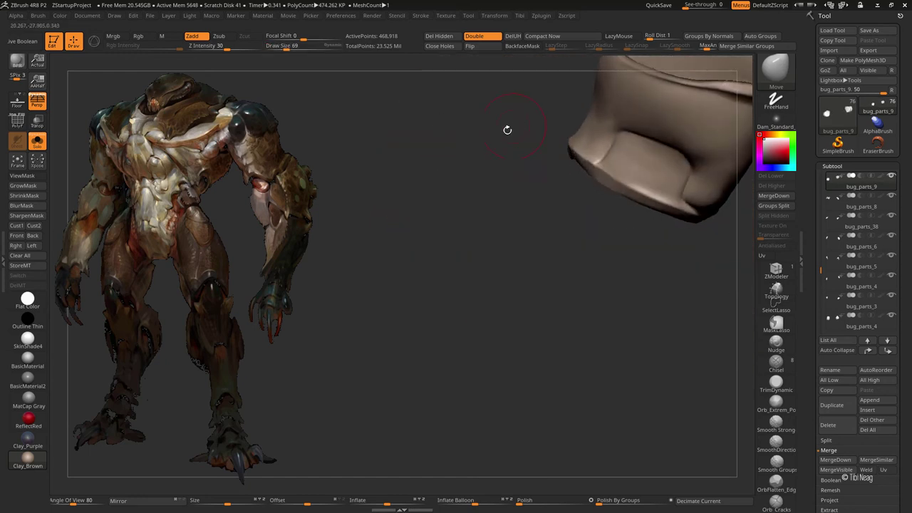
pyautogui.press('f')
pyautogui.moveTo(444, 136)
pyautogui.mouseDown(button='right')
pyautogui.moveTo(472, 228)
pyautogui.moveTo(547, 165)
pyautogui.mouseUp(button='right')
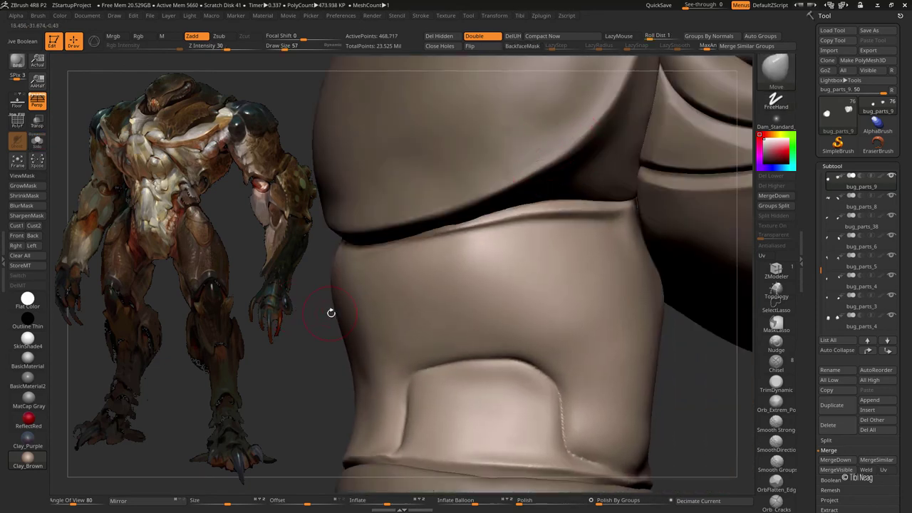
pyautogui.moveTo(331, 313)
pyautogui.mouseDown(button='right')
pyautogui.moveTo(291, 310)
pyautogui.moveTo(570, 387)
pyautogui.moveTo(413, 320)
pyautogui.moveTo(335, 142)
pyautogui.moveTo(451, 305)
pyautogui.moveTo(508, 198)
pyautogui.moveTo(525, 265)
pyautogui.mouseUp(button='right')
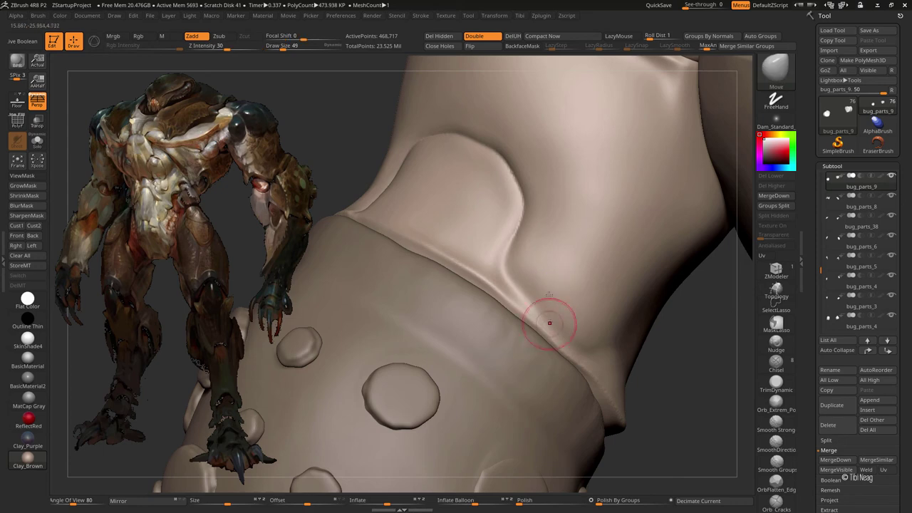
# - Smooth the creases along the collar edge and near the collar ridge
pyautogui.keyDown('shift'); pyautogui.moveTo(549, 323); pyautogui.dragTo(507, 155); pyautogui.keyUp('shift')
pyautogui.moveTo(519, 216)
pyautogui.mouseDown(button='right')
pyautogui.moveTo(375, 187)
pyautogui.moveTo(351, 224)
pyautogui.mouseUp(button='right')
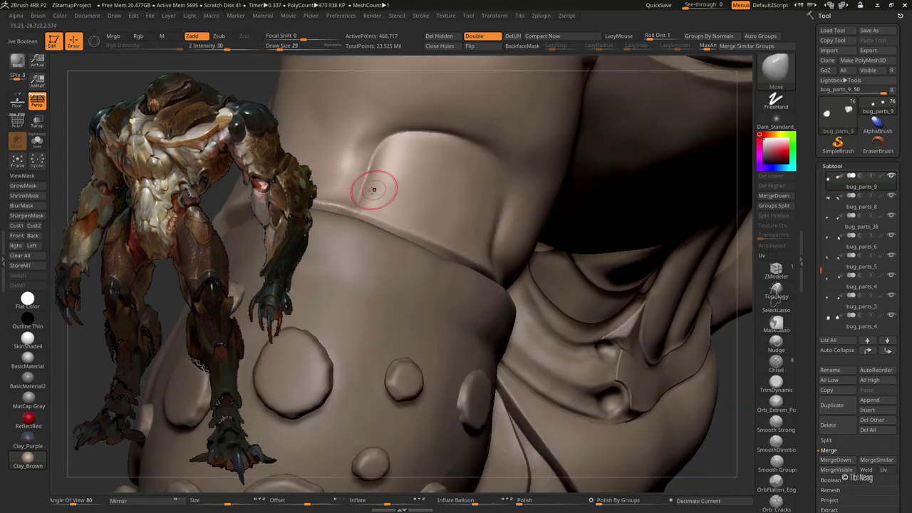
pyautogui.keyDown('shift'); pyautogui.moveTo(349, 215); pyautogui.dragTo(394, 132); pyautogui.keyUp('shift')
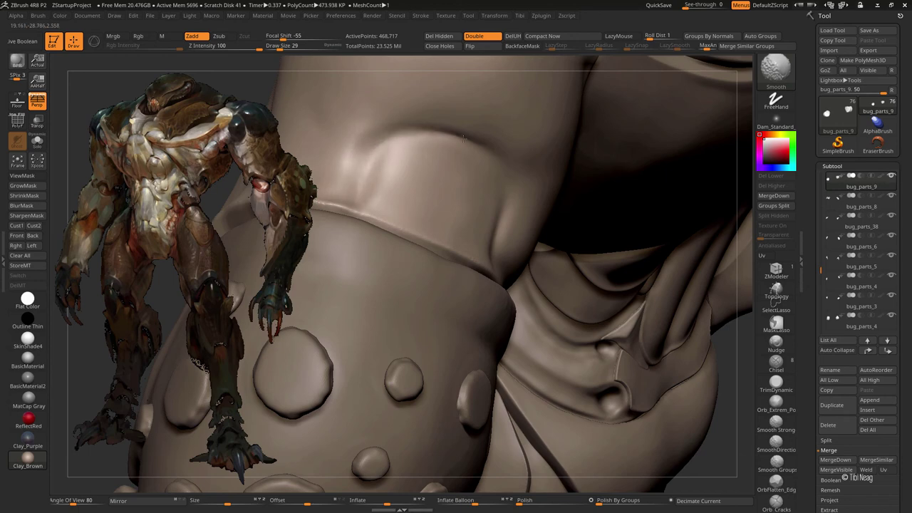
pyautogui.press('f')
pyautogui.moveTo(441, 171)
pyautogui.mouseDown(button='right')
pyautogui.moveTo(429, 178)
pyautogui.moveTo(456, 171)
pyautogui.moveTo(466, 345)
pyautogui.moveTo(414, 292)
pyautogui.mouseUp(button='right')
# - Resize the brush, orbit onto the shoulder collar, and isolate the torso plate with Solo
pyautogui.click(37, 141)
pyautogui.hotkey('shift', 's')
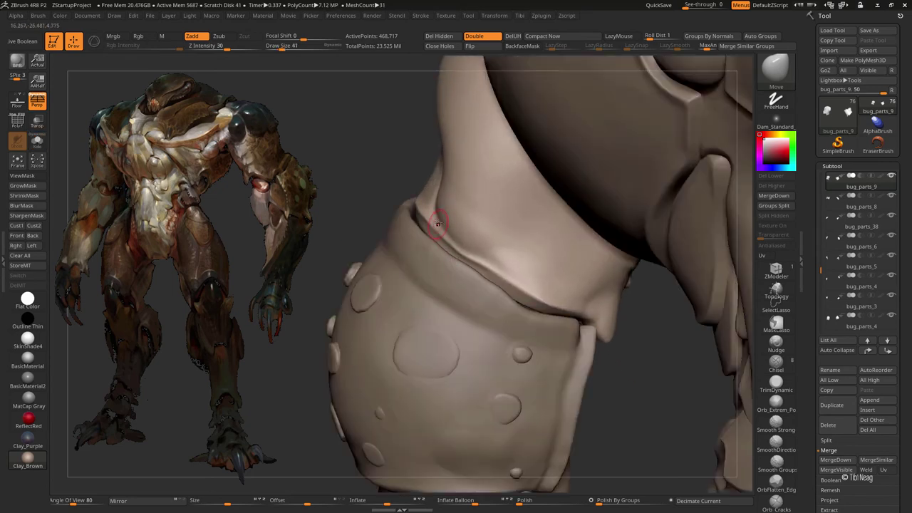
pyautogui.rightClick(437, 224)
pyautogui.moveTo(386, 183)
pyautogui.mouseDown(button='right')
pyautogui.moveTo(502, 258)
pyautogui.moveTo(436, 203)
pyautogui.moveTo(347, 186)
pyautogui.mouseUp(button='right')
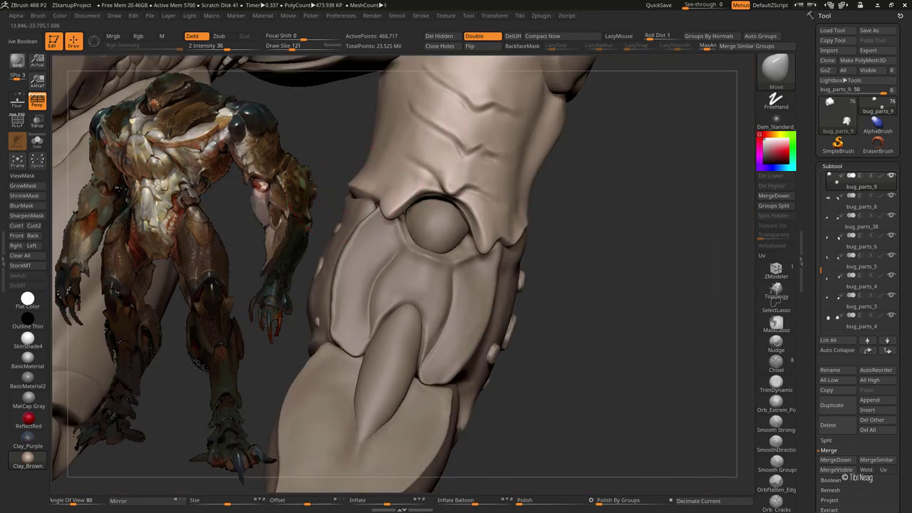
pyautogui.rightClick(352, 149)
pyautogui.moveTo(399, 179)
pyautogui.mouseDown(button='right')
pyautogui.moveTo(461, 266)
pyautogui.moveTo(407, 183)
pyautogui.mouseUp(button='right')
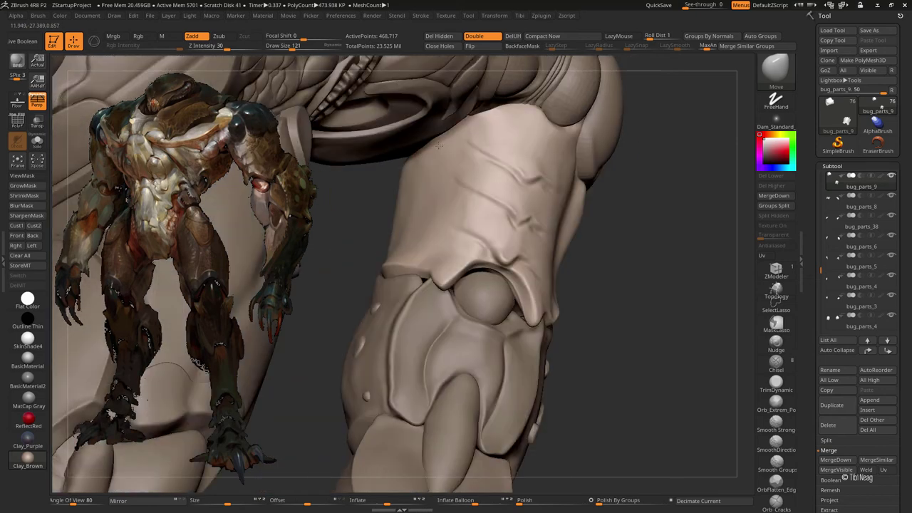
pyautogui.hotkey('alt', 's')
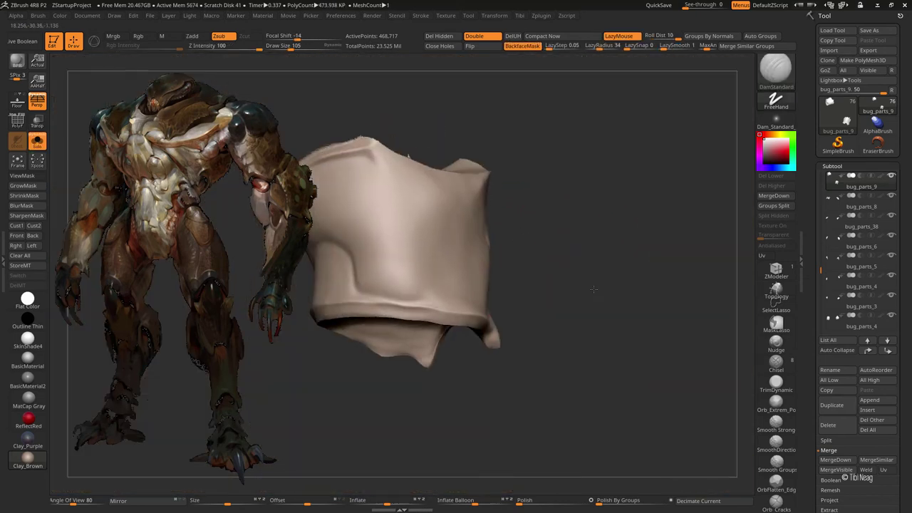
pyautogui.moveTo(592, 289); pyautogui.dragTo(428, 299)
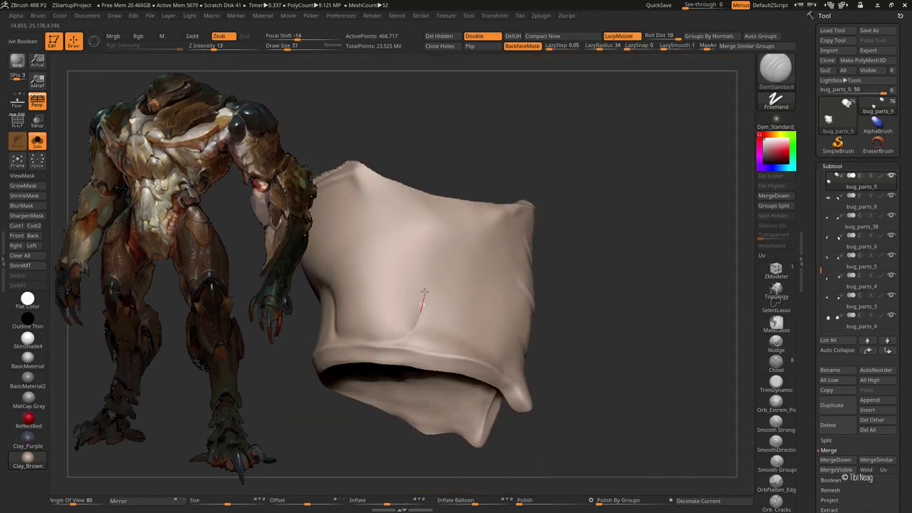
# - Carve a crease up the torso plate, then smooth its upper and lower parts
pyautogui.moveTo(424, 292); pyautogui.dragTo(406, 197)
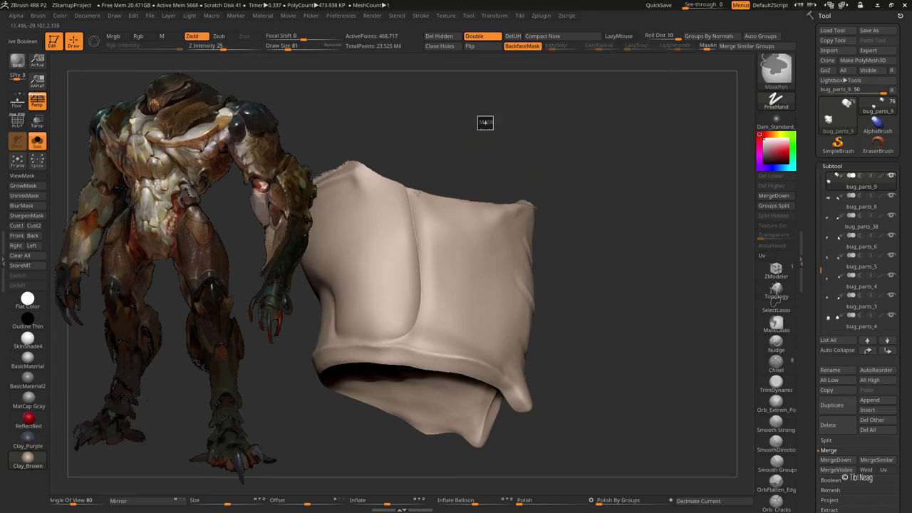
pyautogui.moveTo(413, 264)
pyautogui.keyDown('shift'); pyautogui.mouseDown()
pyautogui.moveTo(407, 197)
pyautogui.moveTo(399, 309)
pyautogui.mouseUp(); pyautogui.keyUp('shift')
pyautogui.moveTo(541, 128)
pyautogui.mouseDown()
pyautogui.moveTo(511, 111)
pyautogui.moveTo(491, 135)
pyautogui.mouseUp()
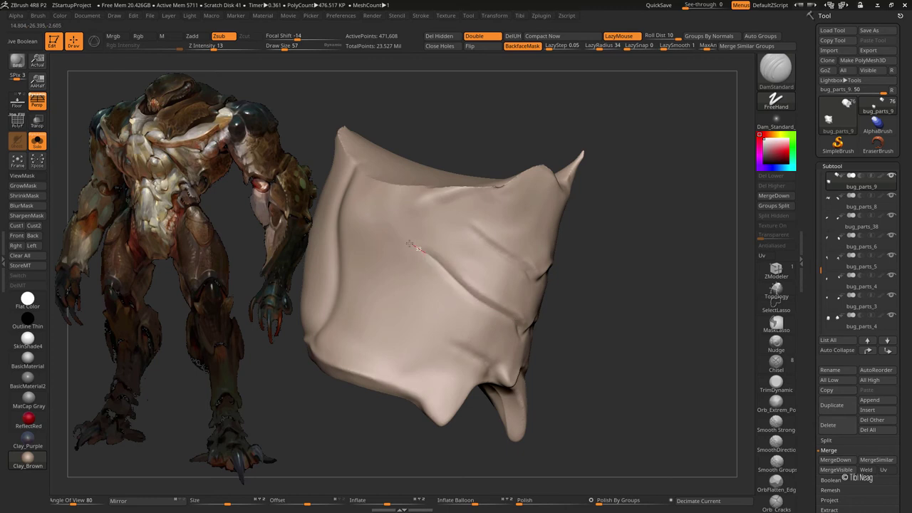
pyautogui.moveTo(592, 94); pyautogui.dragTo(418, 215)
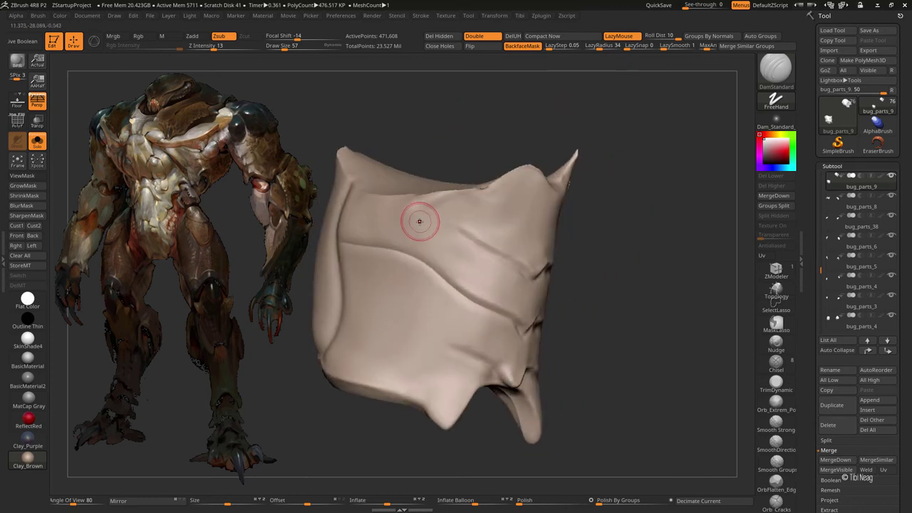
pyautogui.moveTo(499, 128); pyautogui.dragTo(451, 124)
# - Polish the plate surface with the hPolish brush
pyautogui.press('b')
pyautogui.press('h')
pyautogui.press('p')
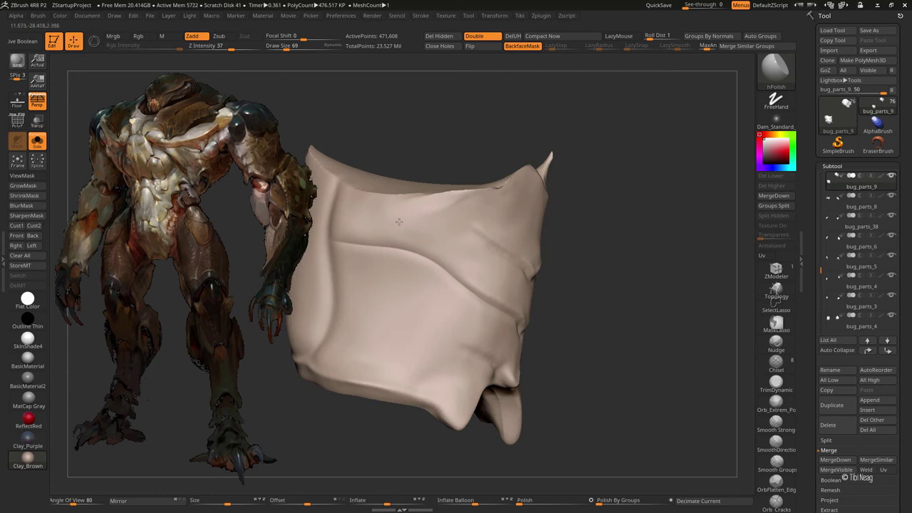
pyautogui.moveTo(453, 228); pyautogui.dragTo(413, 214, button='right')
# - Switch to DamStandard and fine-tune its brush size while turning the plate
pyautogui.press('b')
pyautogui.press('d')
pyautogui.press('s')
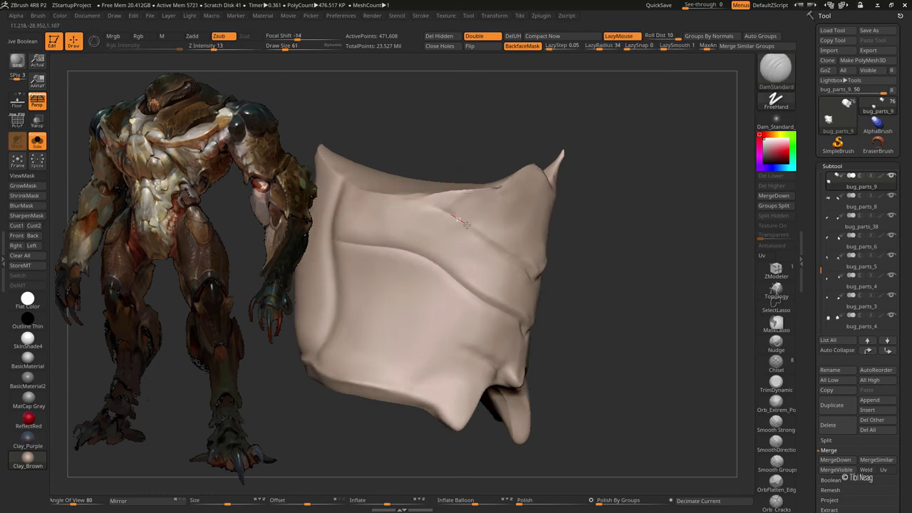
pyautogui.moveTo(569, 279)
pyautogui.mouseDown()
pyautogui.moveTo(587, 306)
pyautogui.moveTo(610, 262)
pyautogui.mouseUp()
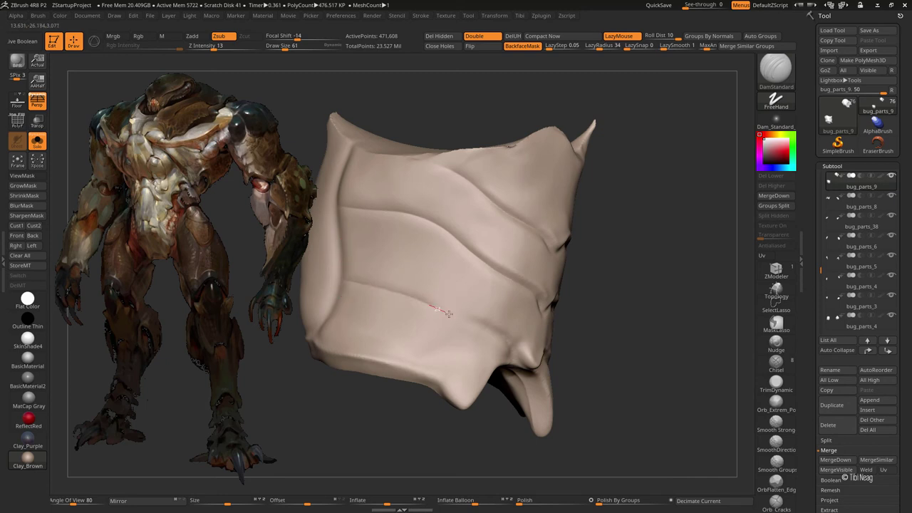
pyautogui.press(']')
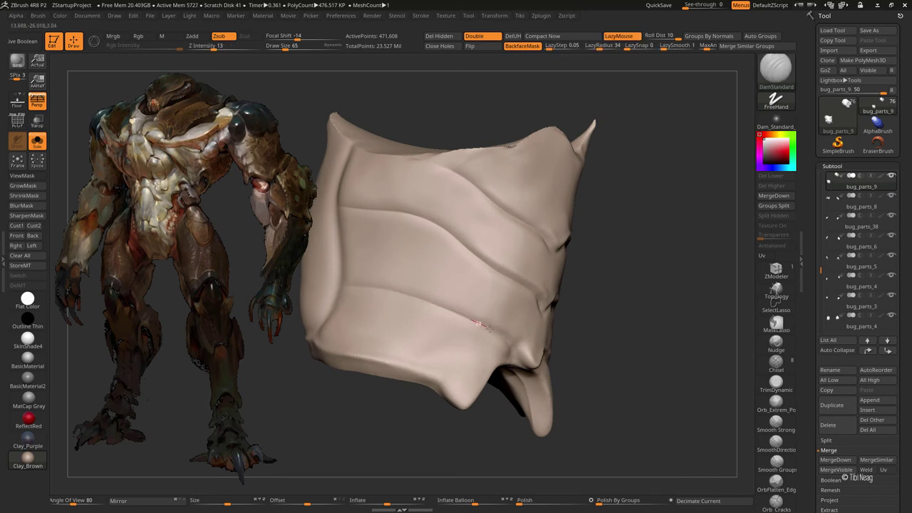
pyautogui.moveTo(517, 349); pyautogui.dragTo(517, 299, button='right')
pyautogui.press('[')
pyautogui.press('[')
pyautogui.press('[')
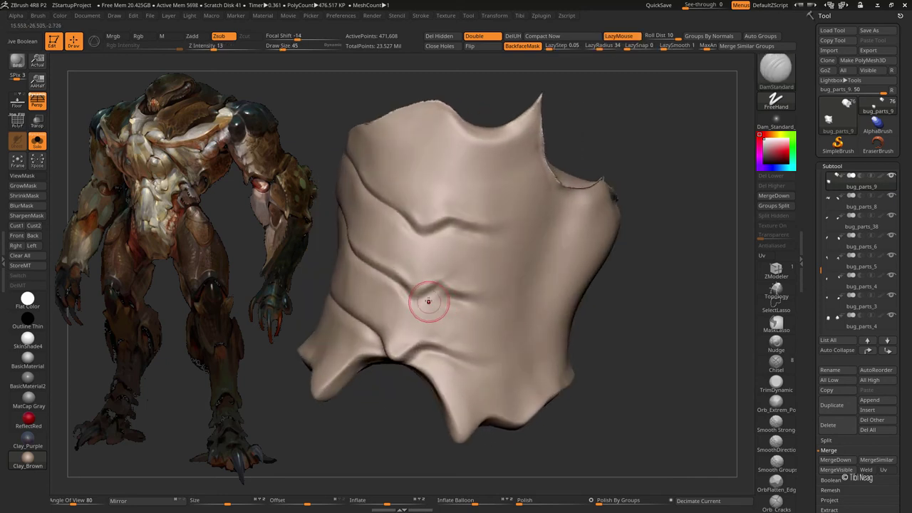
pyautogui.press(']')
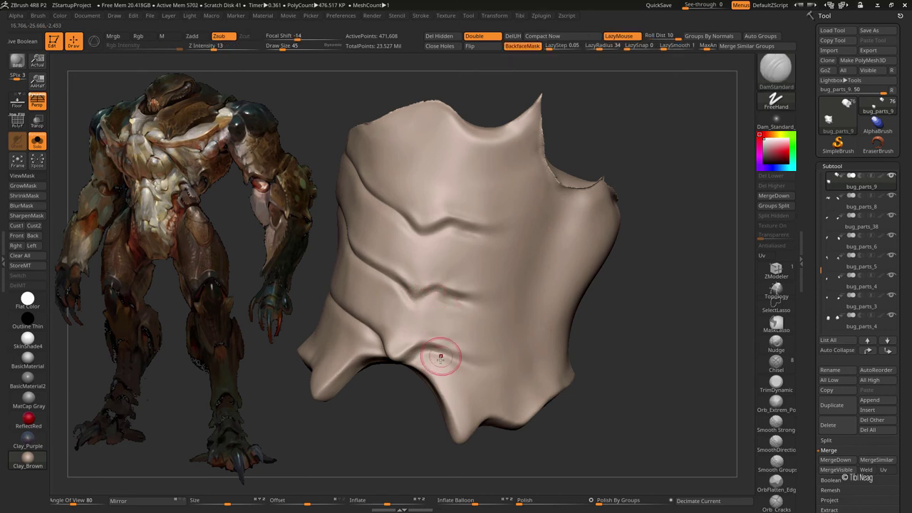
# - Carve the middle and lower horizontal creases across the plate
pyautogui.moveTo(438, 356)
pyautogui.mouseDown(button='right')
pyautogui.moveTo(401, 311)
pyautogui.moveTo(427, 285)
pyautogui.moveTo(419, 255)
pyautogui.moveTo(433, 260)
pyautogui.moveTo(419, 242)
pyautogui.mouseUp(button='right')
pyautogui.press('[')
pyautogui.press(']')
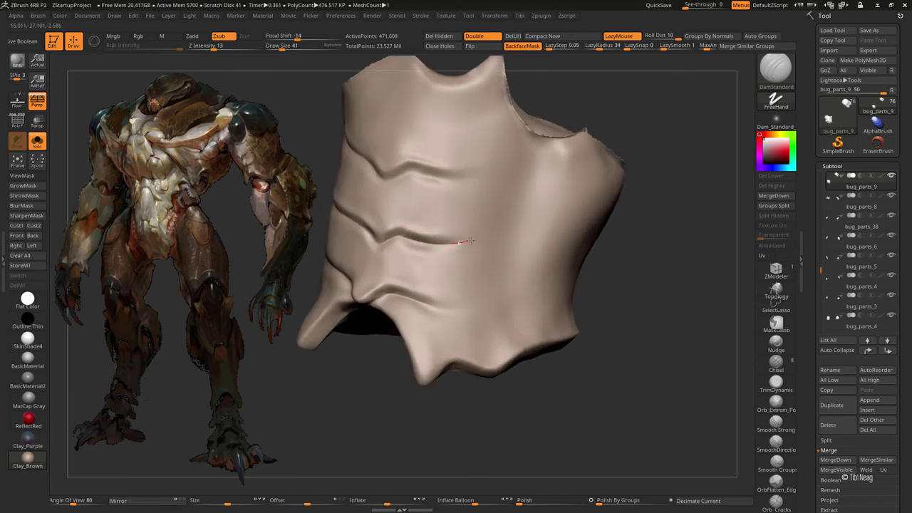
pyautogui.moveTo(467, 242); pyautogui.dragTo(429, 239)
pyautogui.press('[')
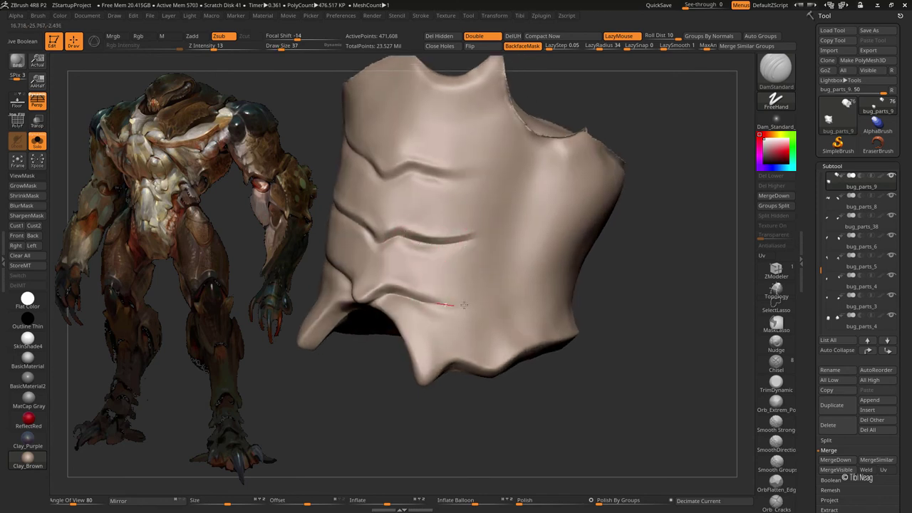
pyautogui.moveTo(463, 305); pyautogui.dragTo(476, 303)
pyautogui.moveTo(496, 218)
pyautogui.mouseDown(button='right')
pyautogui.moveTo(604, 176)
pyautogui.moveTo(667, 235)
pyautogui.moveTo(534, 207)
pyautogui.mouseUp(button='right')
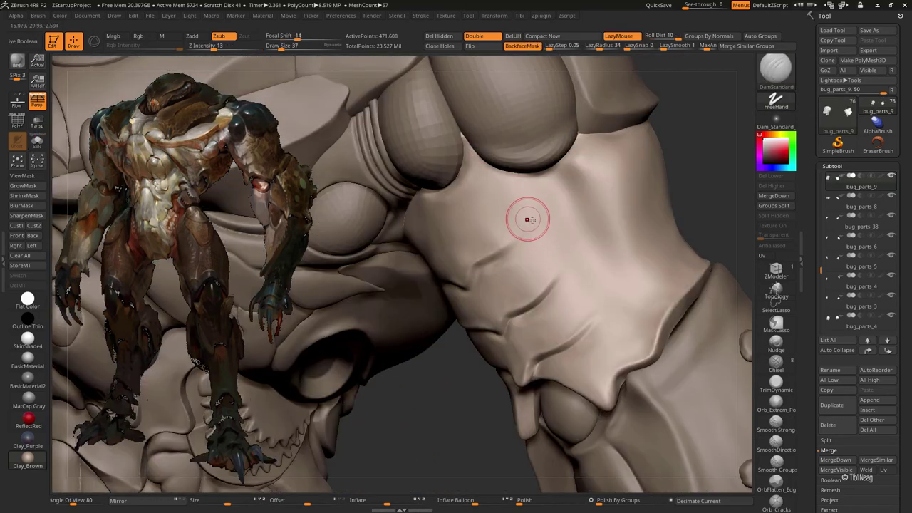
# - Zoom onto the arm and carve a short DamStandard crease below the shoulder bulge
pyautogui.press('[')
pyautogui.moveTo(493, 271); pyautogui.dragTo(465, 292, button='right')
pyautogui.press(']')
pyautogui.moveTo(473, 275); pyautogui.dragTo(475, 277)
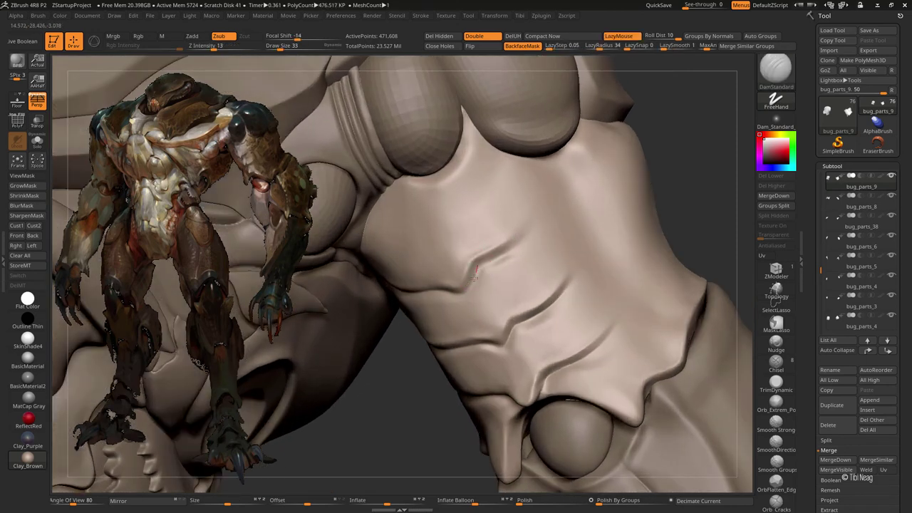
pyautogui.moveTo(531, 220); pyautogui.dragTo(464, 190, button='right')
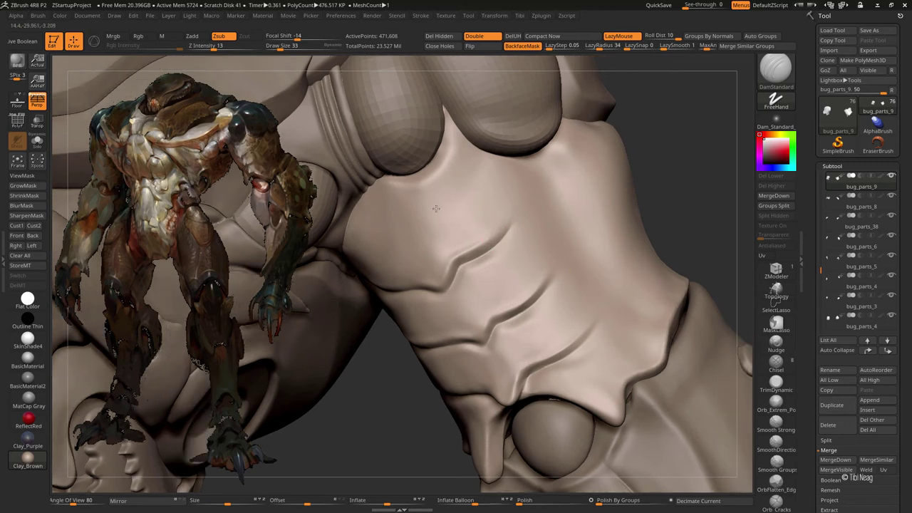
pyautogui.press(']')
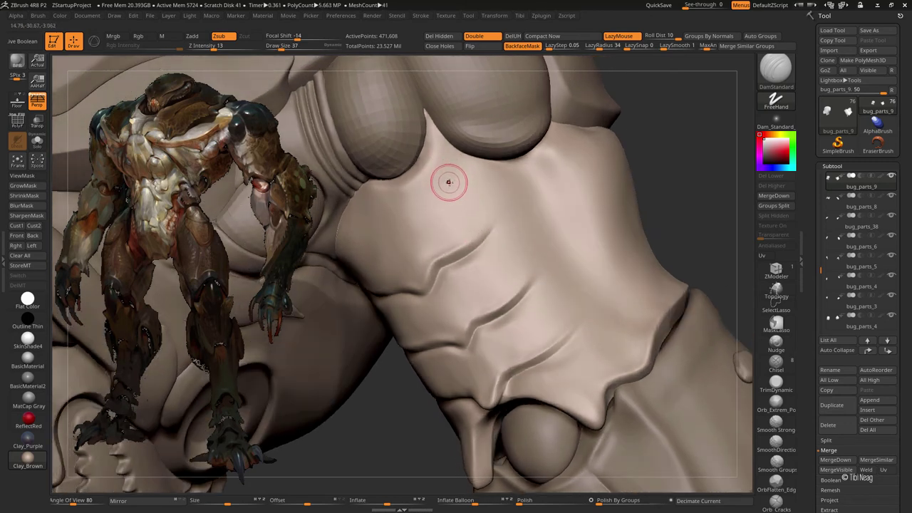
pyautogui.press('[')
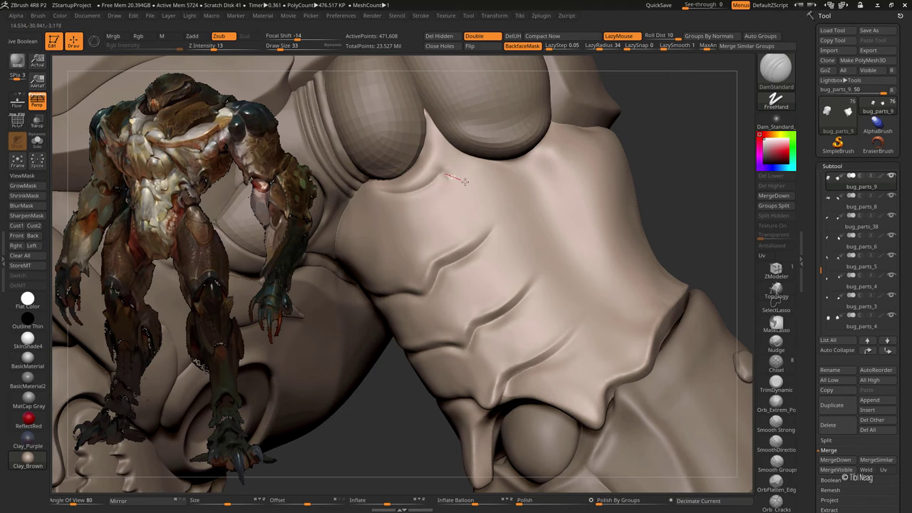
pyautogui.press('[')
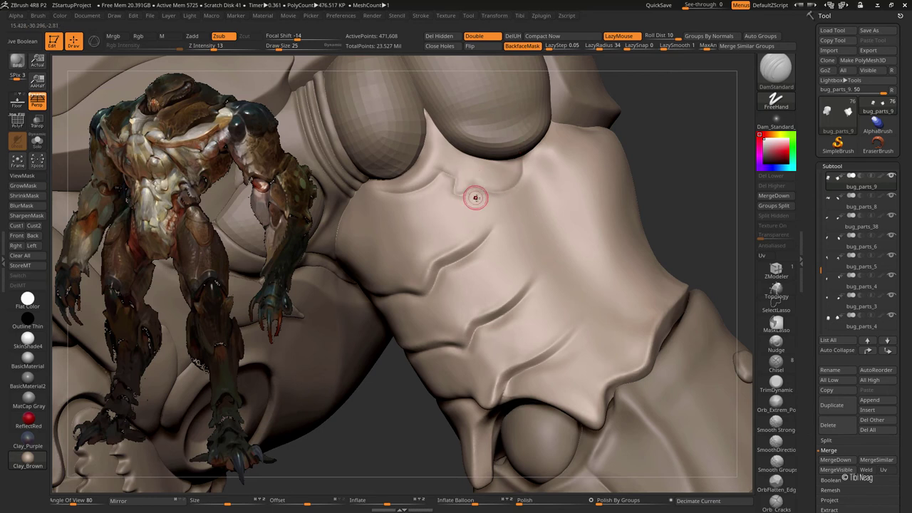
# - After a brief switch to Inflate, carve a crease along the chest plate ridge with DamStandard
pyautogui.press('b')
pyautogui.press('i')
pyautogui.press('n')
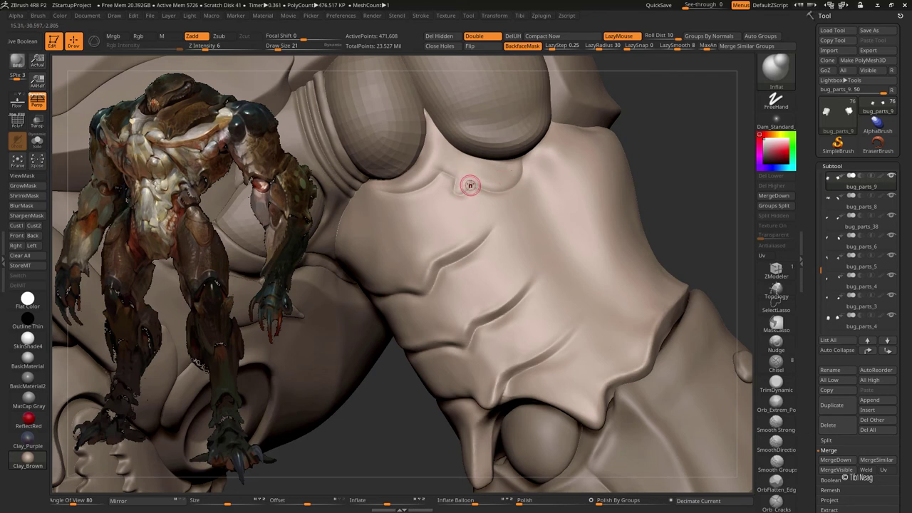
pyautogui.press('b')
pyautogui.press('d')
pyautogui.press('s')
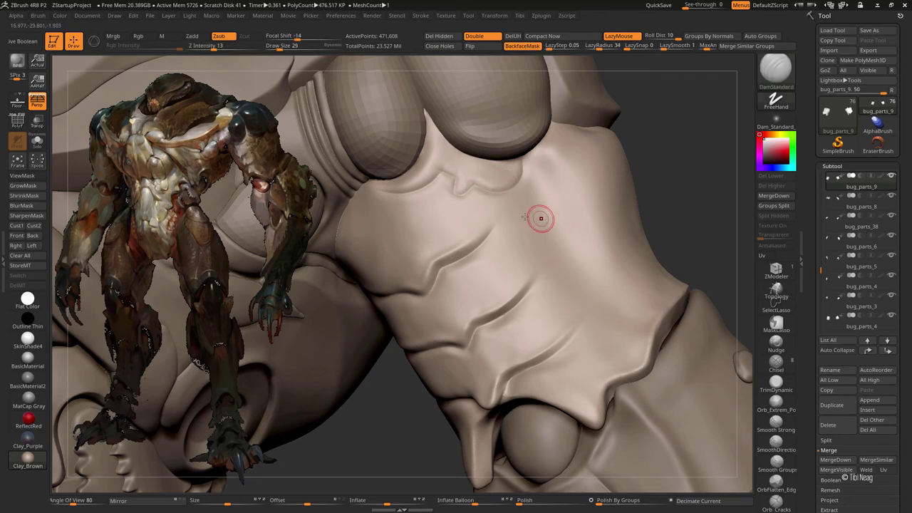
pyautogui.moveTo(540, 218); pyautogui.dragTo(403, 189, button='right')
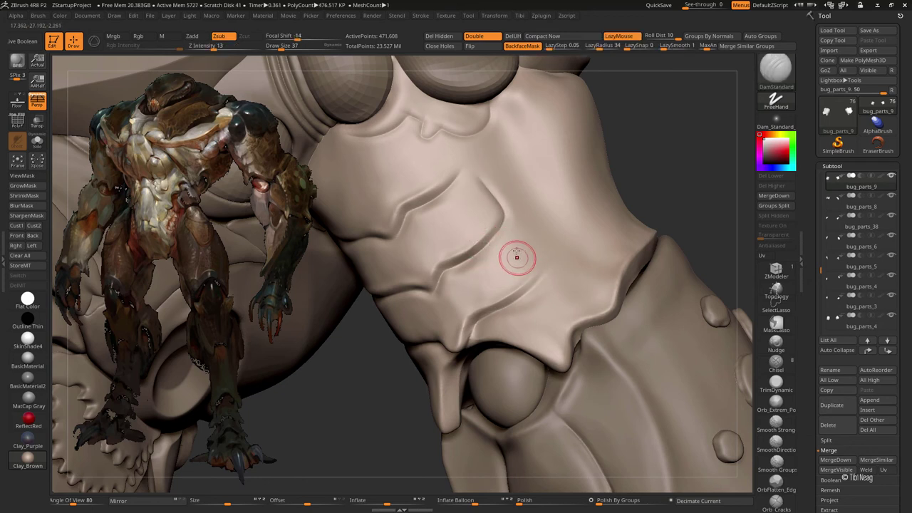
pyautogui.moveTo(470, 246); pyautogui.dragTo(499, 210)
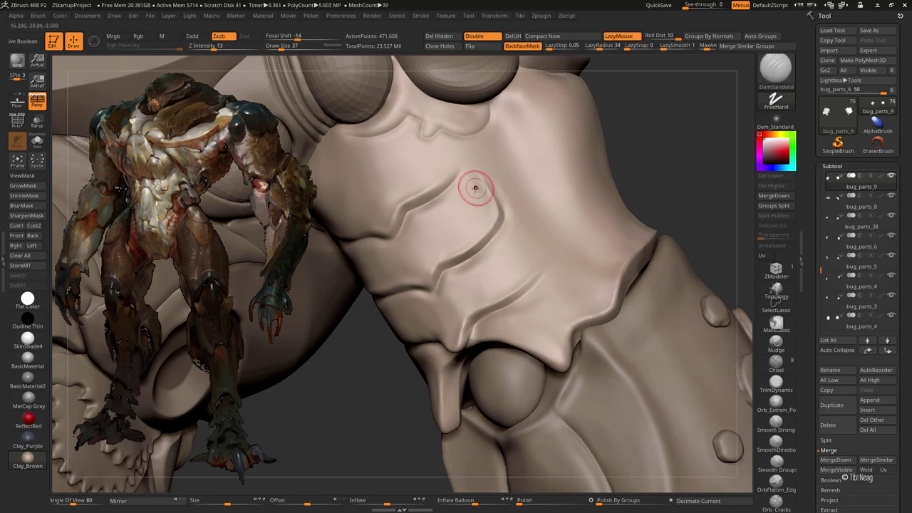
# - Switch to the hPolish brush and increase its draw size
pyautogui.press('b')
pyautogui.press('h')
pyautogui.press('p')
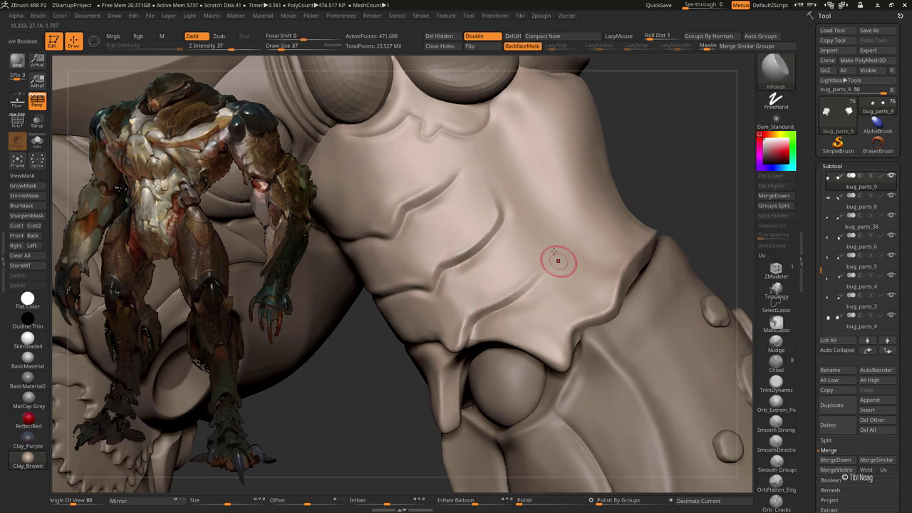
pyautogui.press(']')
pyautogui.press(']')
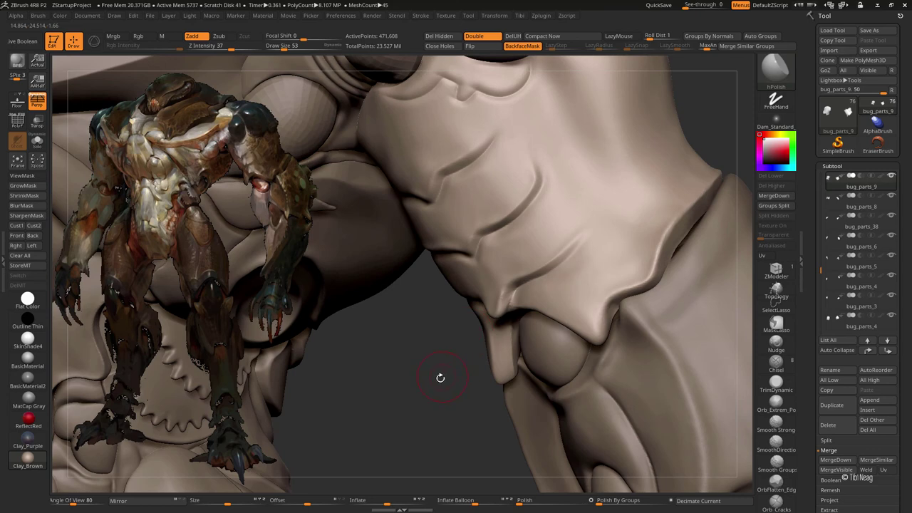
# - Mask the chest plate and pull out a small spike with Solo on, then clear the mask
pyautogui.moveTo(440, 377); pyautogui.dragTo(507, 342)
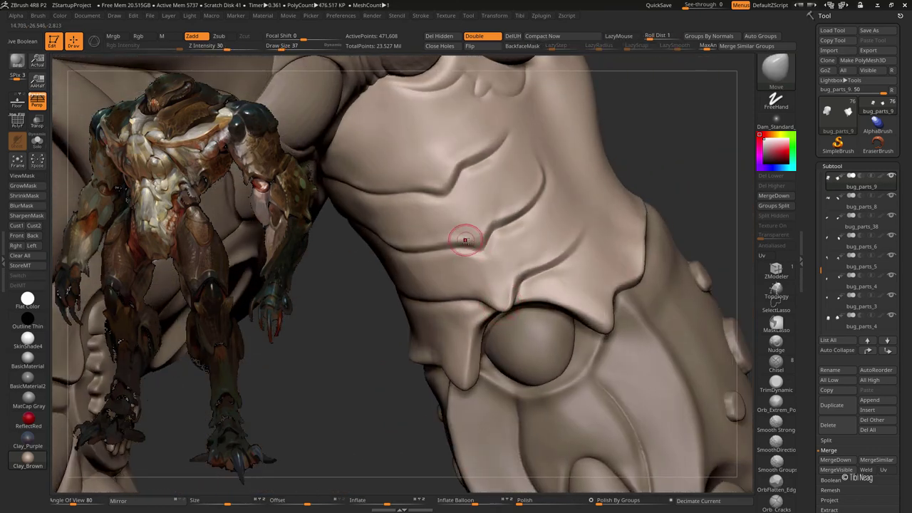
pyautogui.press('ctrl')
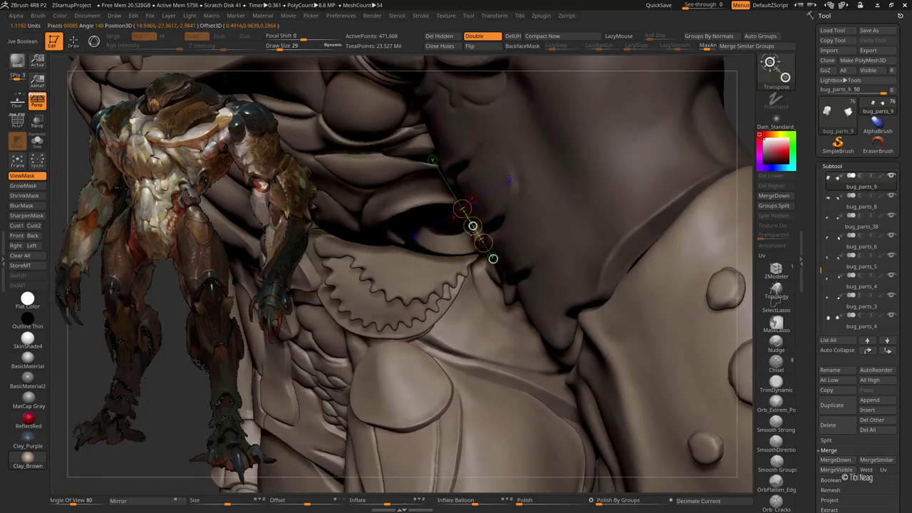
pyautogui.hotkey('ctrl', 'shift', 's')
pyautogui.hotkey('ctrl', 'shift', 's')
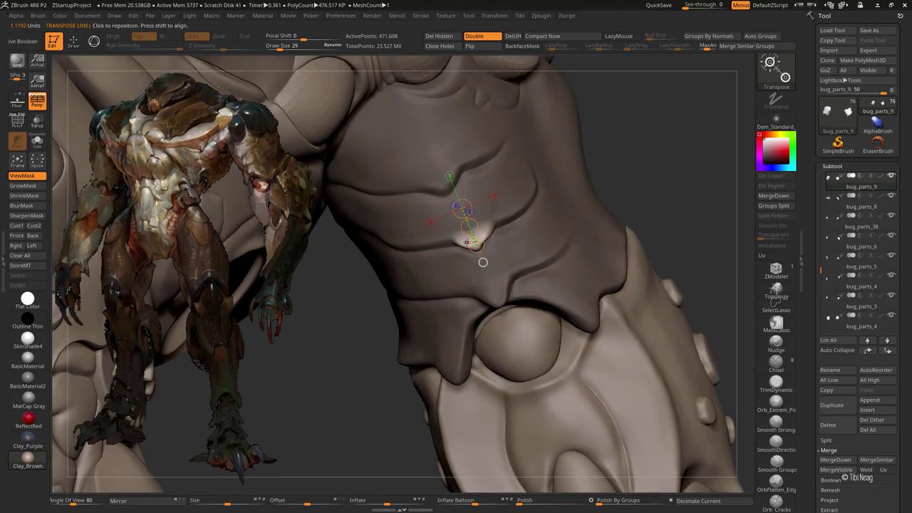
pyautogui.press('q')
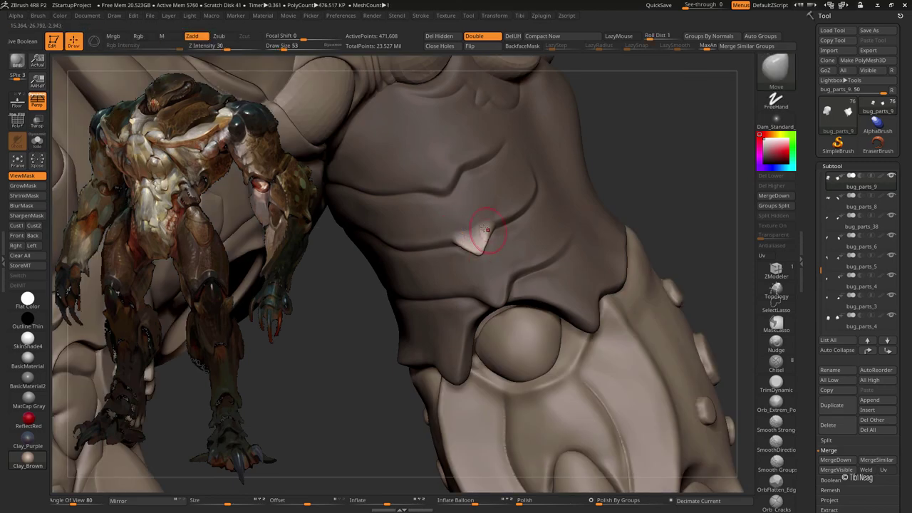
pyautogui.keyDown('ctrl'); pyautogui.click(611, 167); pyautogui.keyUp('ctrl')
pyautogui.press(']')
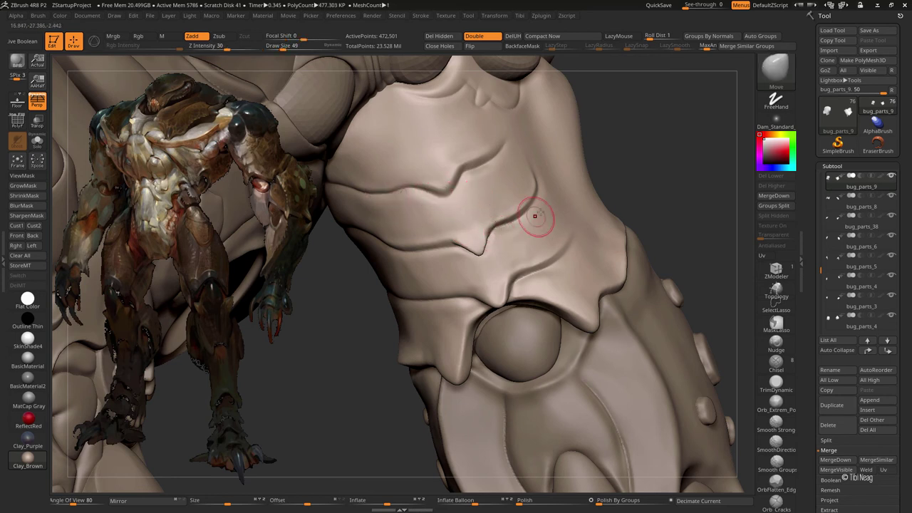
# - With DamStandard, carve along the upper crease on the arm plate
pyautogui.moveTo(534, 216); pyautogui.dragTo(517, 218)
pyautogui.moveTo(596, 127); pyautogui.dragTo(570, 154)
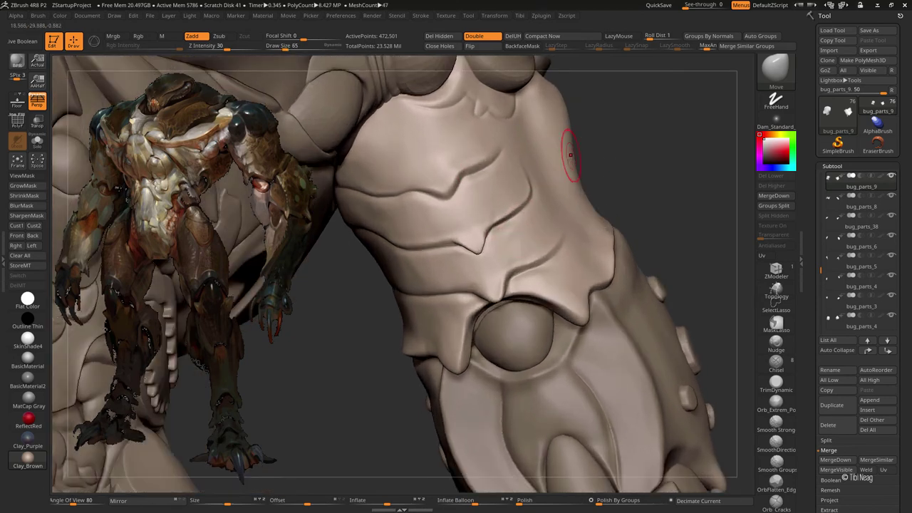
pyautogui.press('b')
pyautogui.press('d')
pyautogui.press('s')
pyautogui.moveTo(362, 201); pyautogui.dragTo(405, 199)
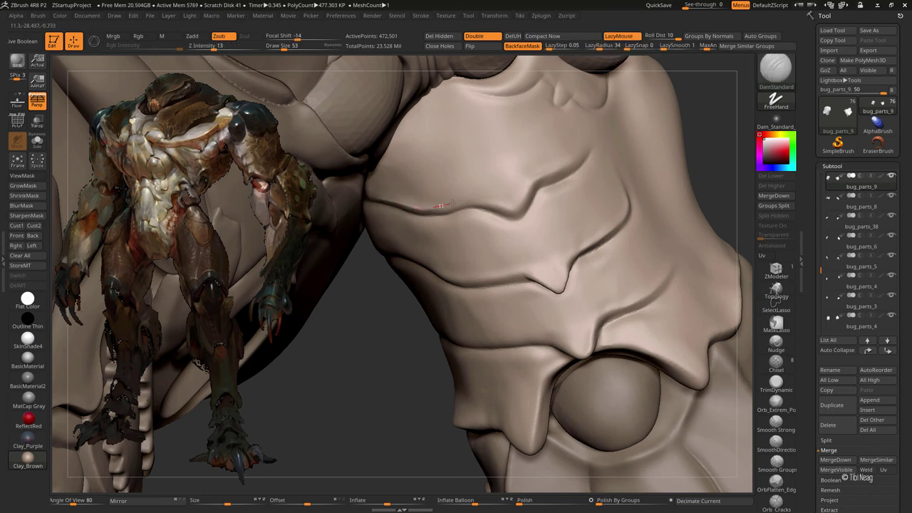
pyautogui.moveTo(440, 206); pyautogui.dragTo(409, 206)
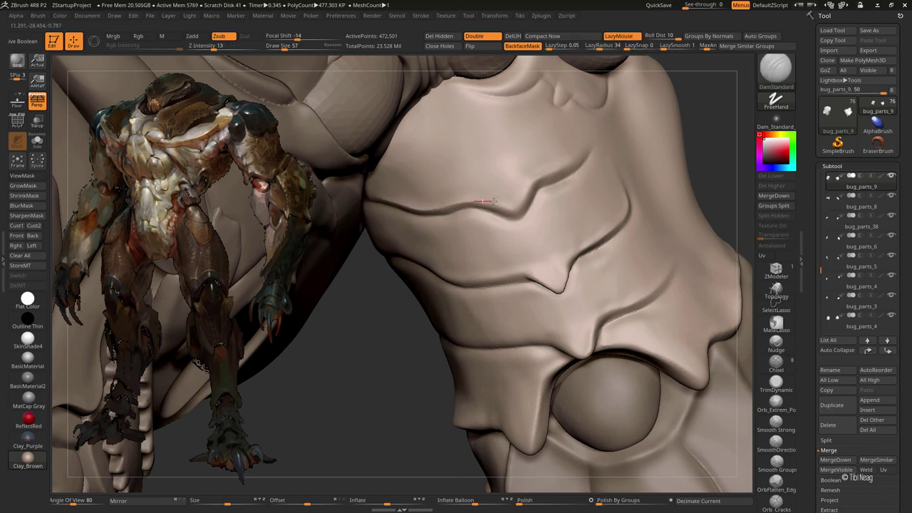
# - Carve a new downward crease and a short crease beside the upper groove
pyautogui.press('b')
pyautogui.press('m')
pyautogui.press('v')
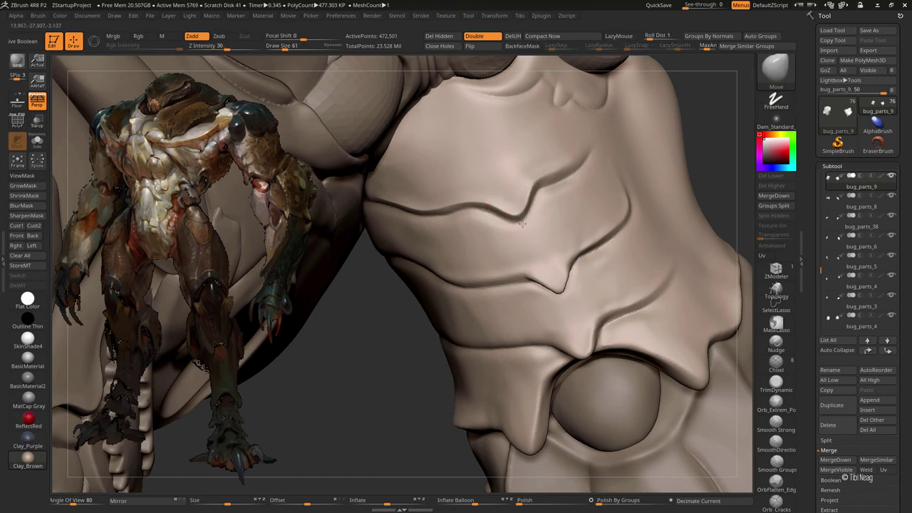
pyautogui.press('b')
pyautogui.press('d')
pyautogui.press('s')
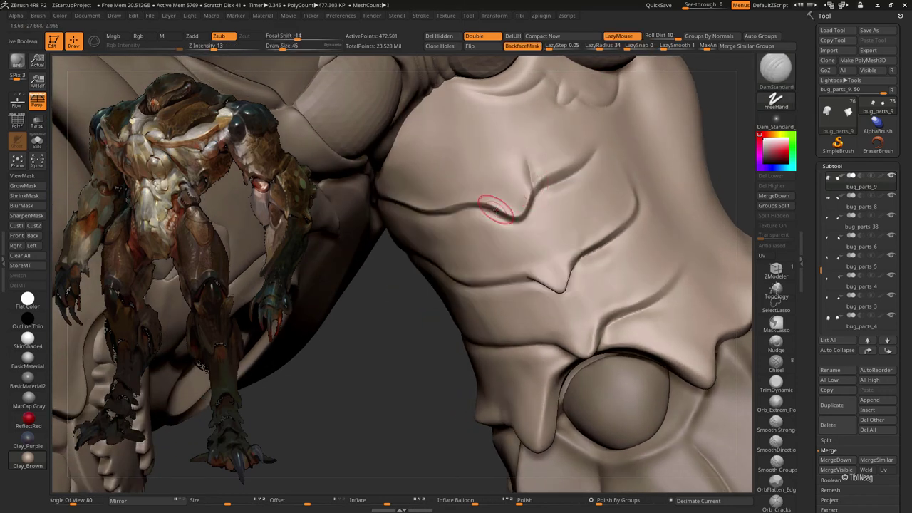
pyautogui.moveTo(497, 207); pyautogui.dragTo(480, 197, button='right')
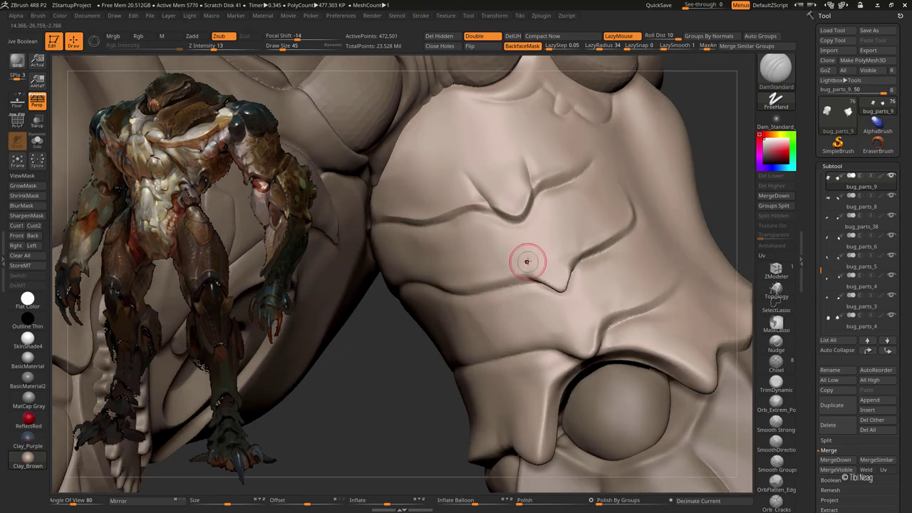
pyautogui.moveTo(527, 262)
pyautogui.mouseDown(button='right')
pyautogui.moveTo(506, 225)
pyautogui.moveTo(562, 241)
pyautogui.mouseUp(button='right')
pyautogui.moveTo(554, 194); pyautogui.dragTo(563, 235)
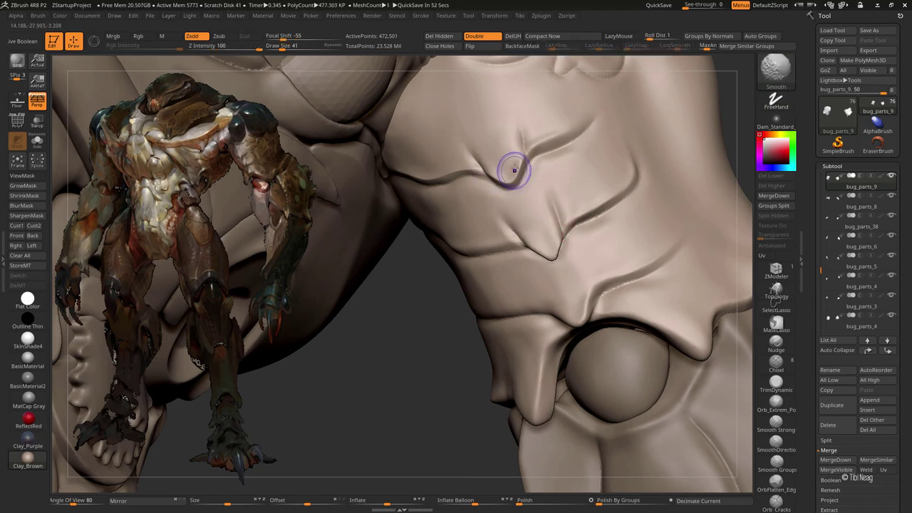
pyautogui.moveTo(509, 163)
pyautogui.mouseDown()
pyautogui.moveTo(527, 147)
pyautogui.moveTo(520, 142)
pyautogui.mouseUp()
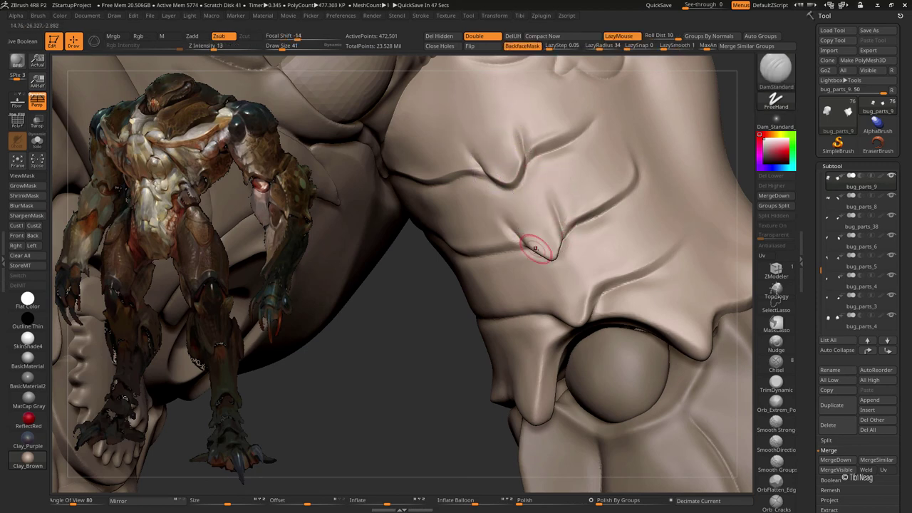
pyautogui.keyDown('alt'); pyautogui.moveTo(539, 240); pyautogui.dragTo(488, 181); pyautogui.keyUp('alt')
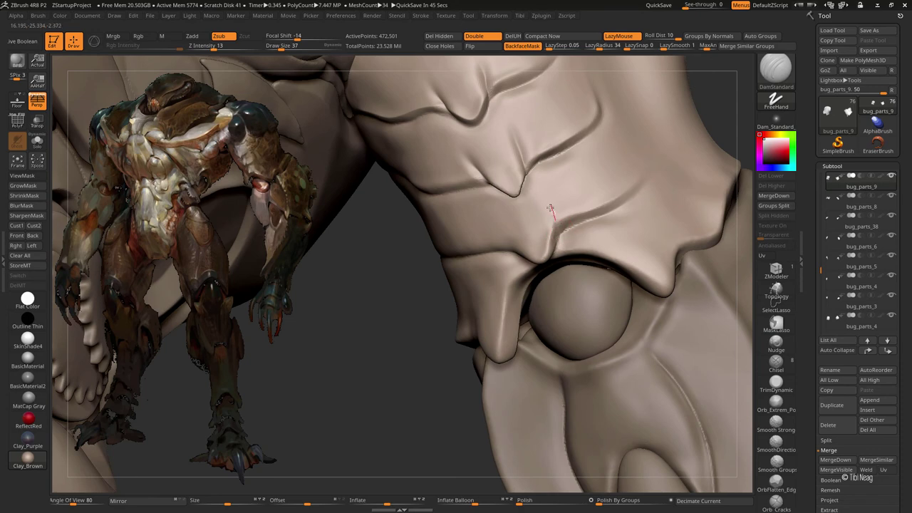
# - Near the socket sphere, deepen the crease tip, pinch a dip into the ridge, and carve a small crease
pyautogui.moveTo(540, 267); pyautogui.dragTo(506, 244)
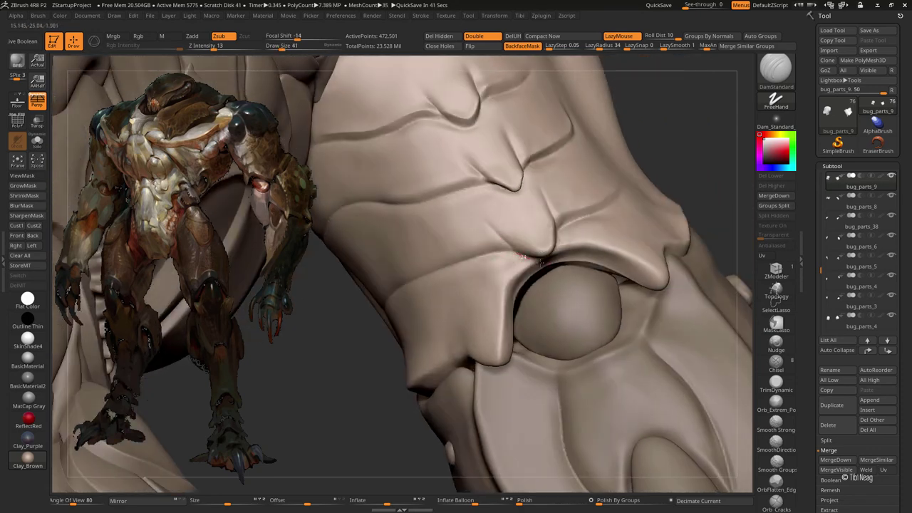
pyautogui.press('f')
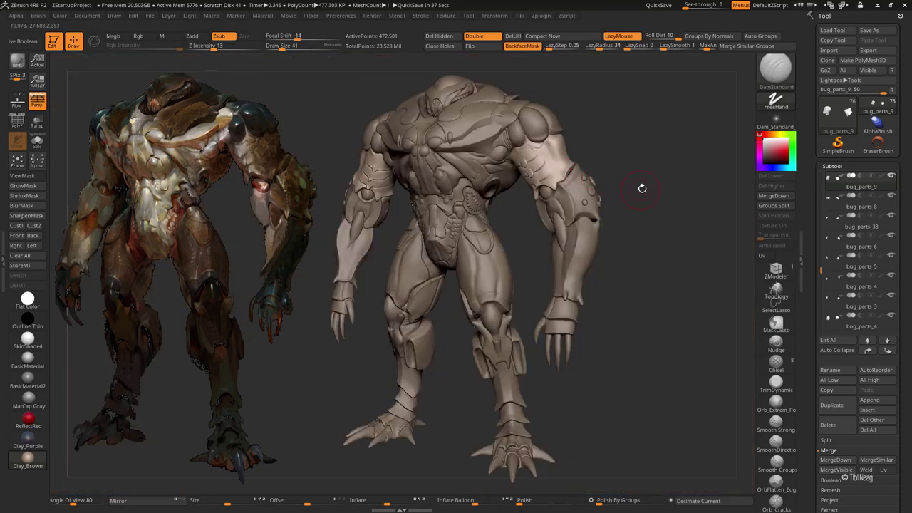
pyautogui.moveTo(642, 188); pyautogui.dragTo(606, 199)
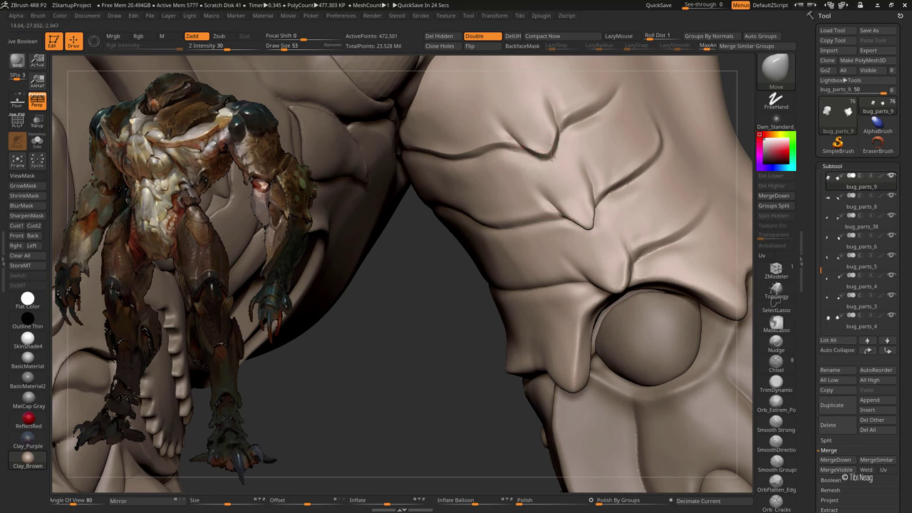
pyautogui.moveTo(550, 153); pyautogui.dragTo(550, 148)
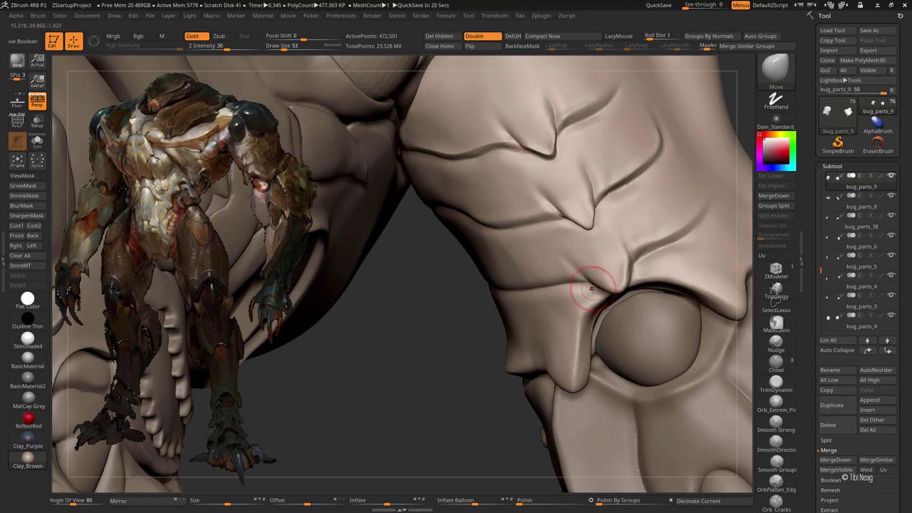
pyautogui.moveTo(611, 275); pyautogui.dragTo(616, 282)
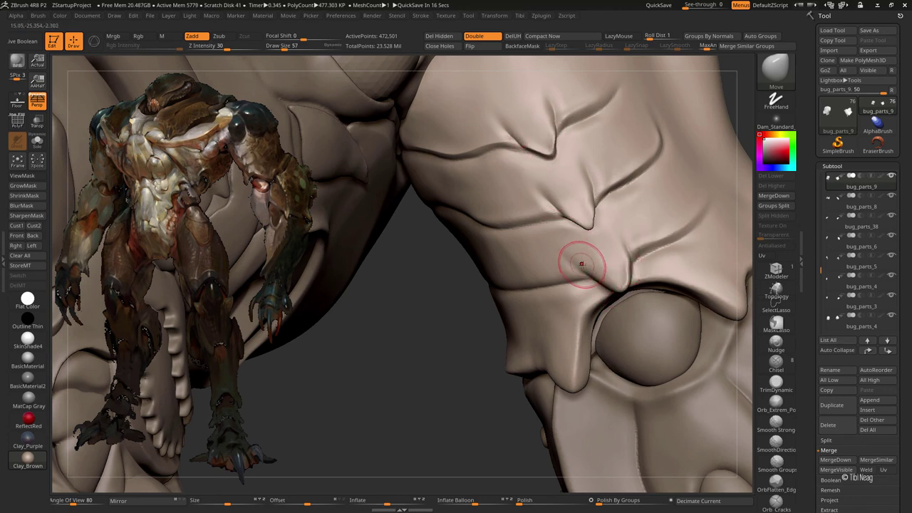
pyautogui.press('b')
pyautogui.press('d')
pyautogui.press('s')
pyautogui.moveTo(575, 255); pyautogui.dragTo(590, 272)
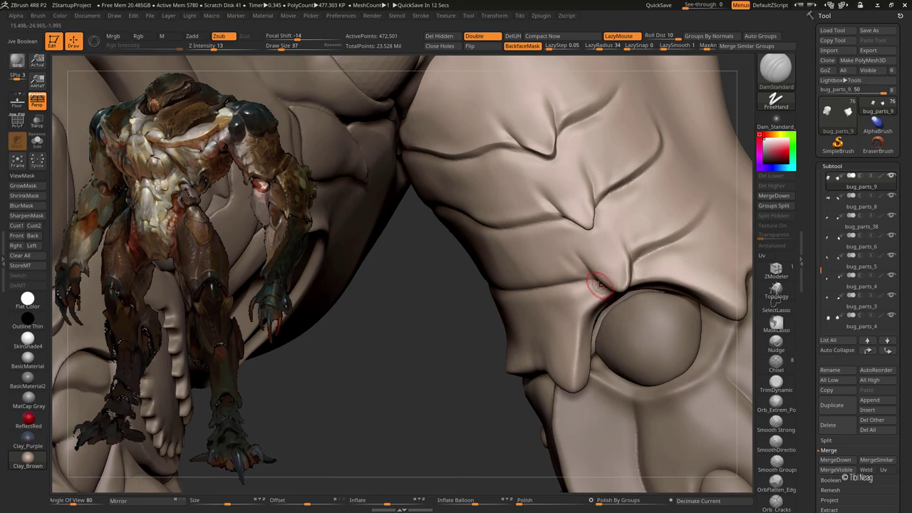
# - Cycle through the Inflate and Clay brushes back to DamStandard and orbit around the arm plate
pyautogui.press('b')
pyautogui.press('i')
pyautogui.press('n')
pyautogui.press('b')
pyautogui.press('c')
pyautogui.press('l')
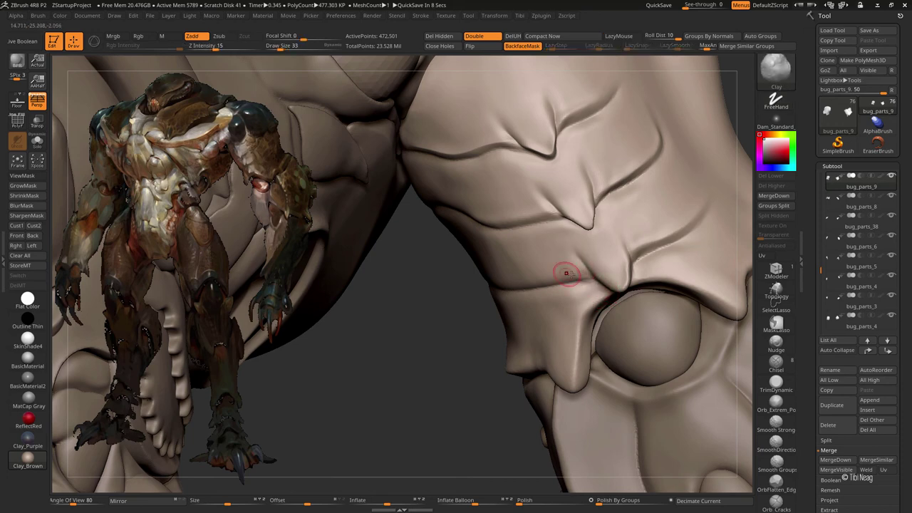
pyautogui.press('b')
pyautogui.press('d')
pyautogui.press('s')
pyautogui.moveTo(542, 285); pyautogui.dragTo(432, 302)
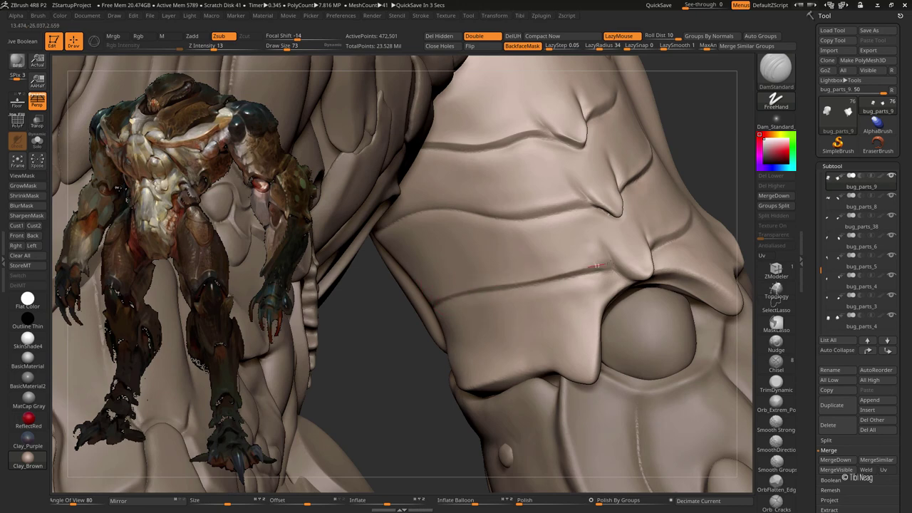
# - Select the bug_parts_9 plate subtool and isolate it with Solo
pyautogui.keyDown('alt'); pyautogui.click(597, 265); pyautogui.keyUp('alt')
pyautogui.press('f')
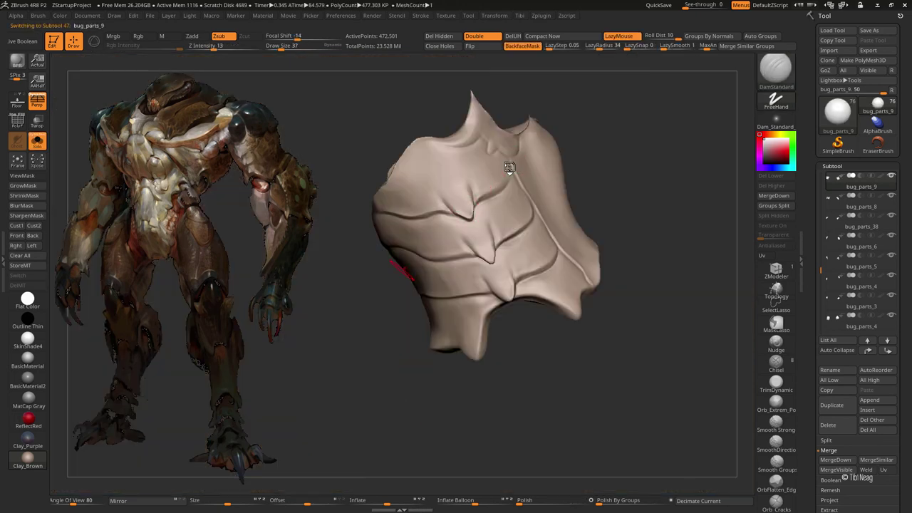
pyautogui.press('-')
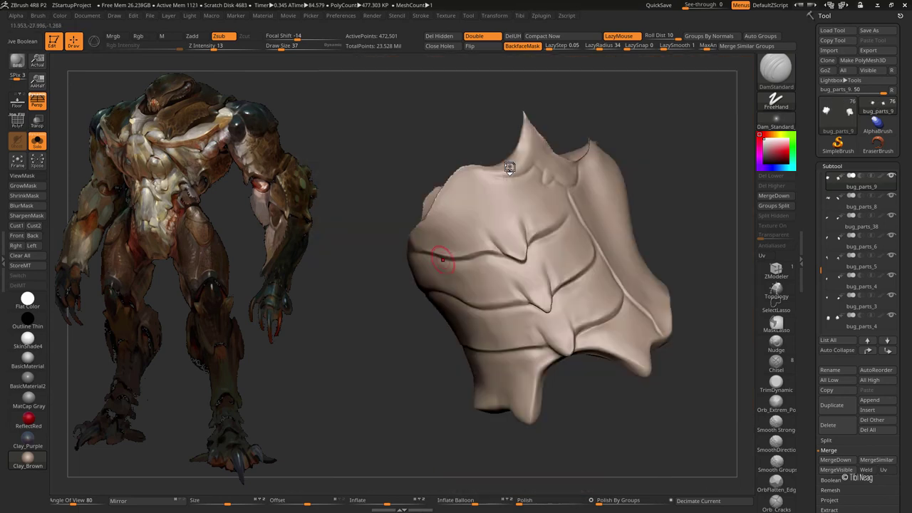
# - Polish the plate's lower rim into a crisp edge with hPolish
pyautogui.moveTo(471, 263); pyautogui.dragTo(457, 260)
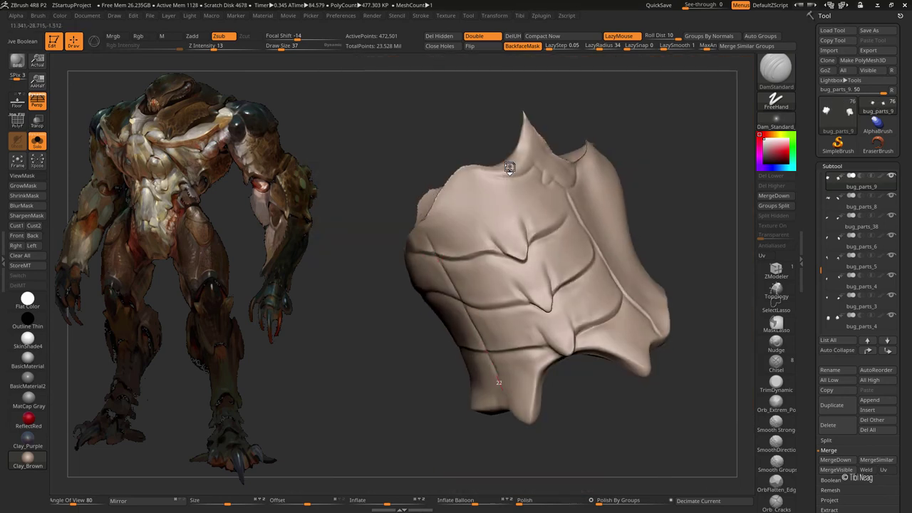
pyautogui.moveTo(492, 431); pyautogui.dragTo(549, 261)
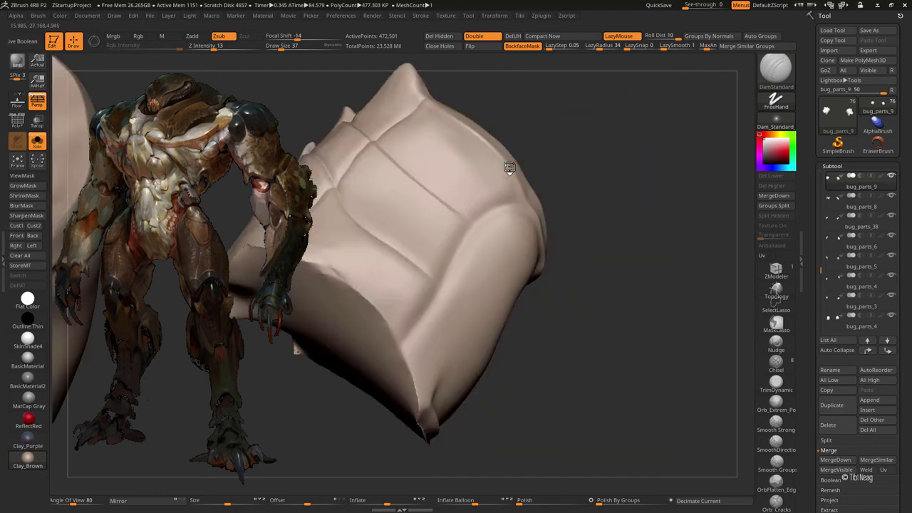
pyautogui.moveTo(509, 167)
pyautogui.mouseDown()
pyautogui.moveTo(410, 265)
pyautogui.moveTo(346, 85)
pyautogui.mouseUp()
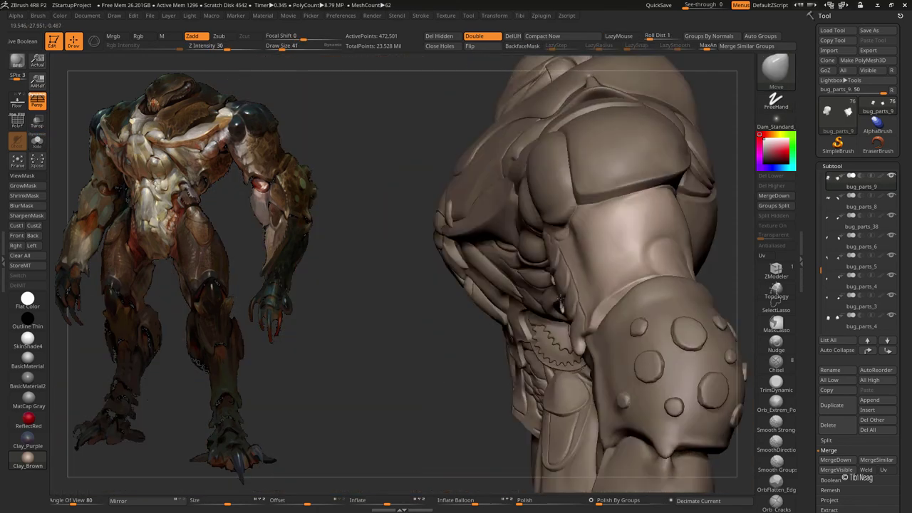
pyautogui.moveTo(499, 214)
pyautogui.mouseDown()
pyautogui.moveTo(542, 268)
pyautogui.moveTo(560, 269)
pyautogui.mouseUp()
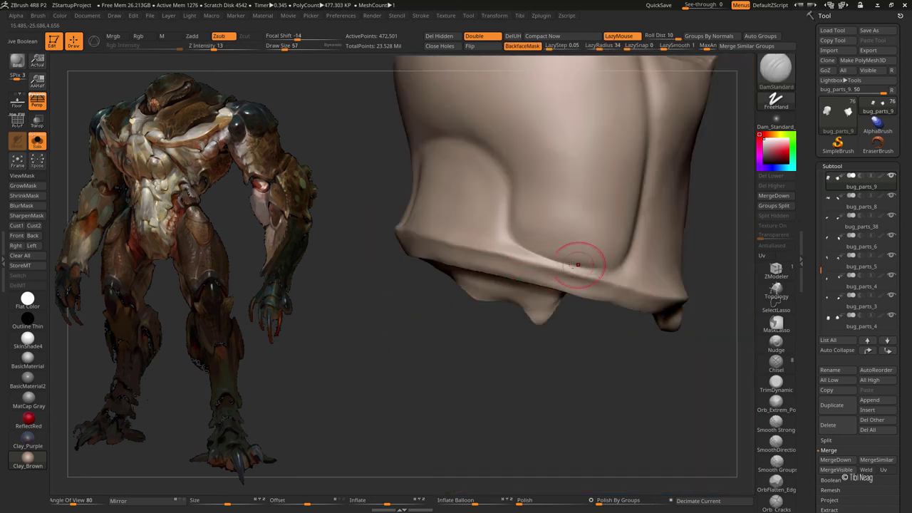
pyautogui.moveTo(627, 251)
pyautogui.mouseDown()
pyautogui.moveTo(463, 357)
pyautogui.moveTo(462, 244)
pyautogui.mouseUp()
pyautogui.press('1')
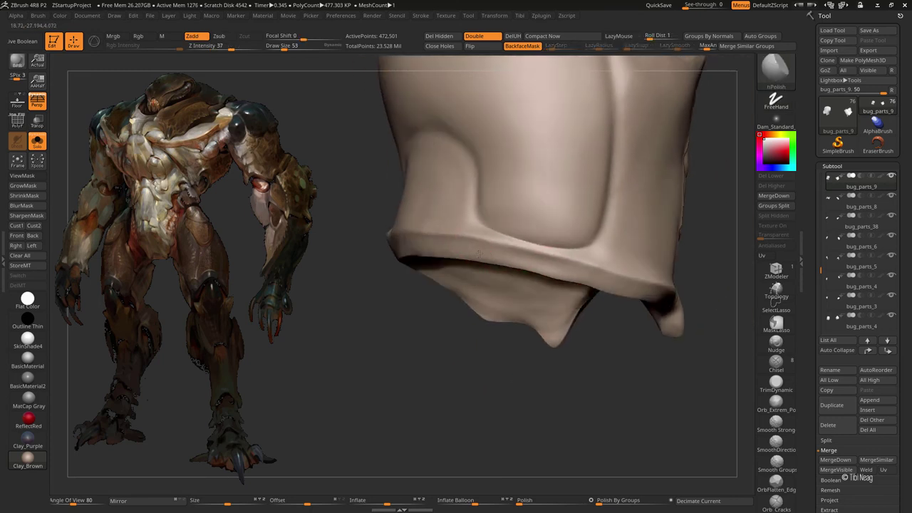
pyautogui.moveTo(596, 277)
pyautogui.mouseDown()
pyautogui.moveTo(638, 256)
pyautogui.moveTo(510, 246)
pyautogui.moveTo(463, 305)
pyautogui.moveTo(498, 233)
pyautogui.moveTo(575, 209)
pyautogui.mouseUp()
# - Switch to the Move brush, then to Inflate, adjusting brush size for reshaping the plate edges
pyautogui.press('b')
pyautogui.press('m')
pyautogui.press('v')
pyautogui.press('space')
pyautogui.press('b')
pyautogui.press('i')
pyautogui.press('n')
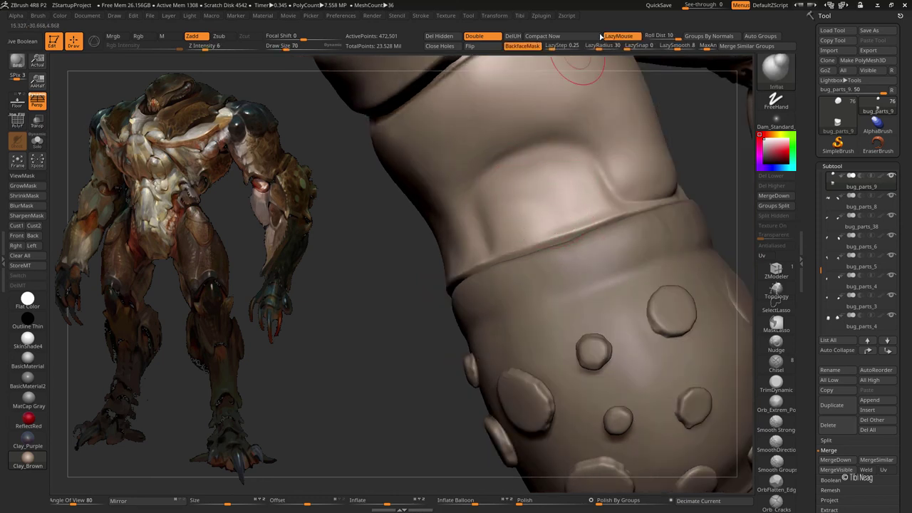
pyautogui.press('[')
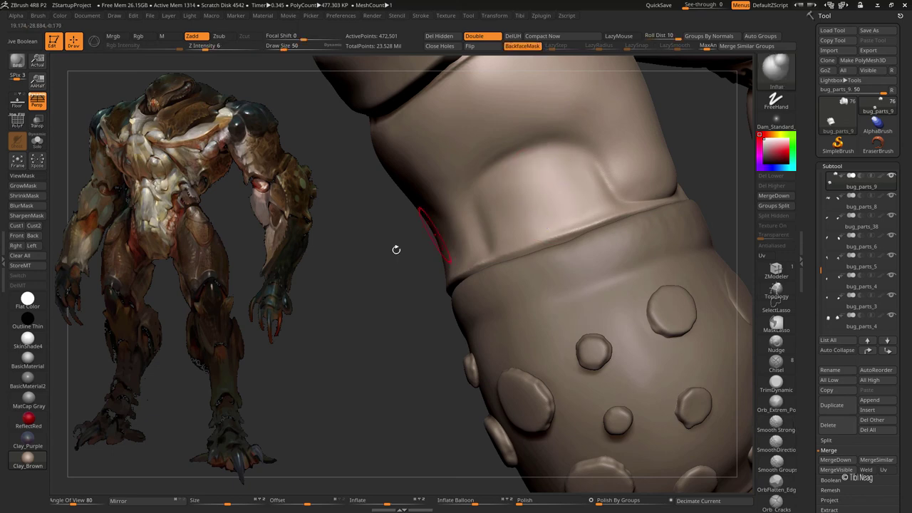
# - Pull the plate's lower edge into pointed tips with Move, then show the plate alone with Solo
pyautogui.moveTo(395, 248)
pyautogui.mouseDown()
pyautogui.moveTo(342, 102)
pyautogui.moveTo(358, 226)
pyautogui.moveTo(660, 132)
pyautogui.moveTo(644, 189)
pyautogui.mouseUp()
pyautogui.press('f')
pyautogui.press('b')
pyautogui.press('m')
pyautogui.press('v')
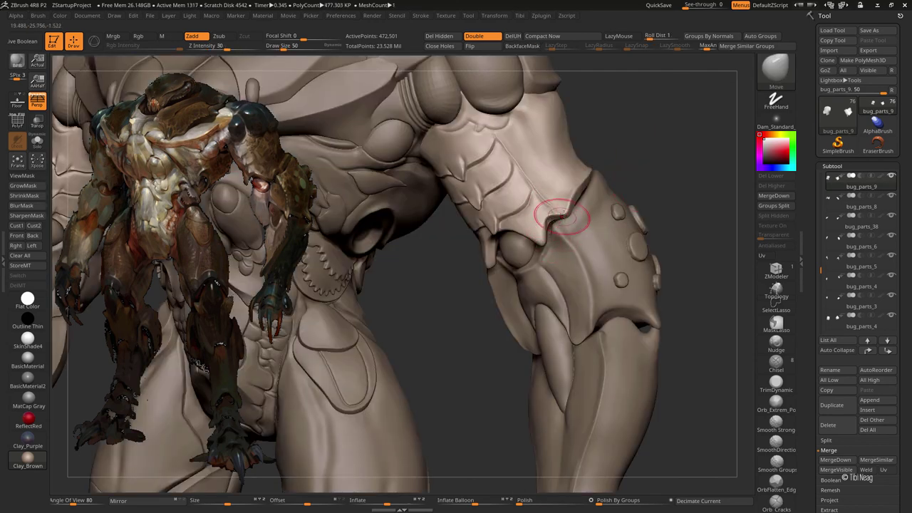
pyautogui.moveTo(591, 178); pyautogui.dragTo(598, 194)
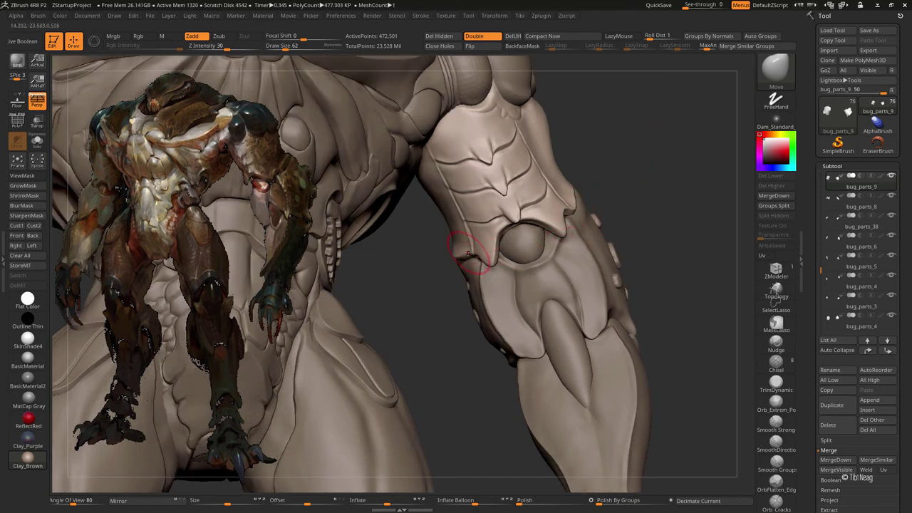
pyautogui.hotkey('alt', 's')
pyautogui.moveTo(432, 301); pyautogui.dragTo(472, 261)
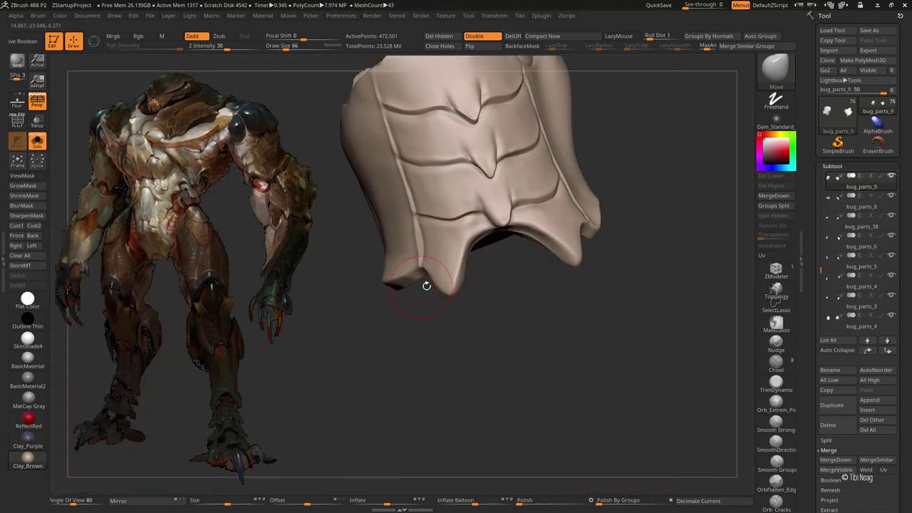
# - Polish the isolated plate's flaps with a smaller hPolish brush
pyautogui.moveTo(423, 285)
pyautogui.mouseDown()
pyautogui.moveTo(679, 143)
pyautogui.moveTo(671, 92)
pyautogui.moveTo(647, 164)
pyautogui.mouseUp()
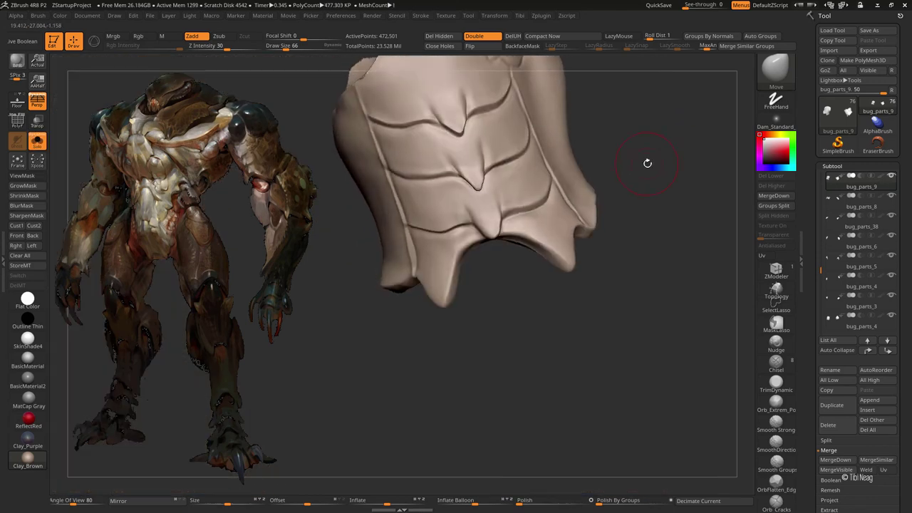
pyautogui.hotkey('alt', 's')
pyautogui.press('b')
pyautogui.press('h')
pyautogui.press('p')
pyautogui.hotkey('alt', 's')
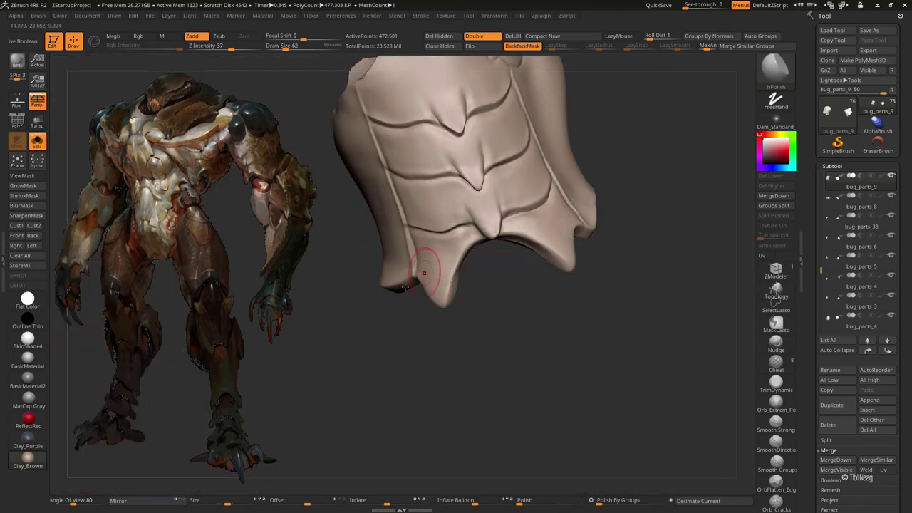
pyautogui.press('[')
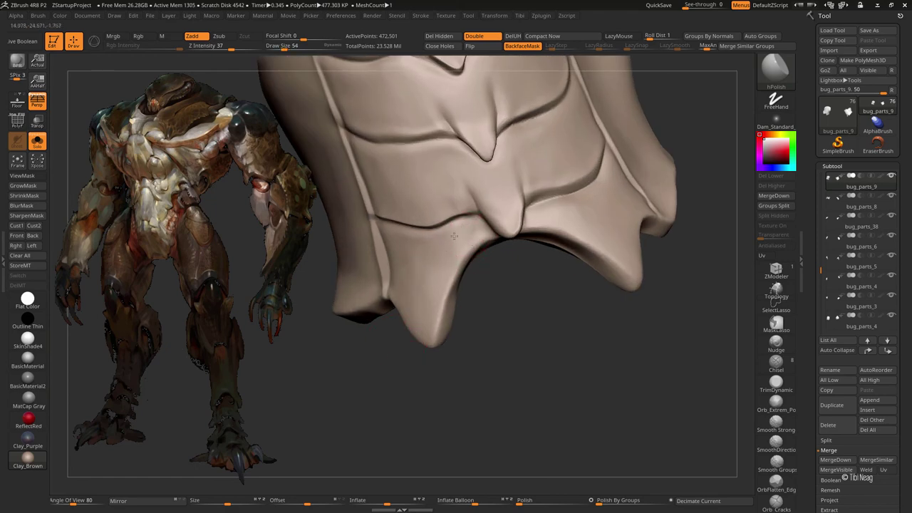
pyautogui.moveTo(527, 256)
pyautogui.keyDown('alt'); pyautogui.mouseDown()
pyautogui.moveTo(518, 325)
pyautogui.moveTo(548, 326)
pyautogui.mouseUp(); pyautogui.keyUp('alt')
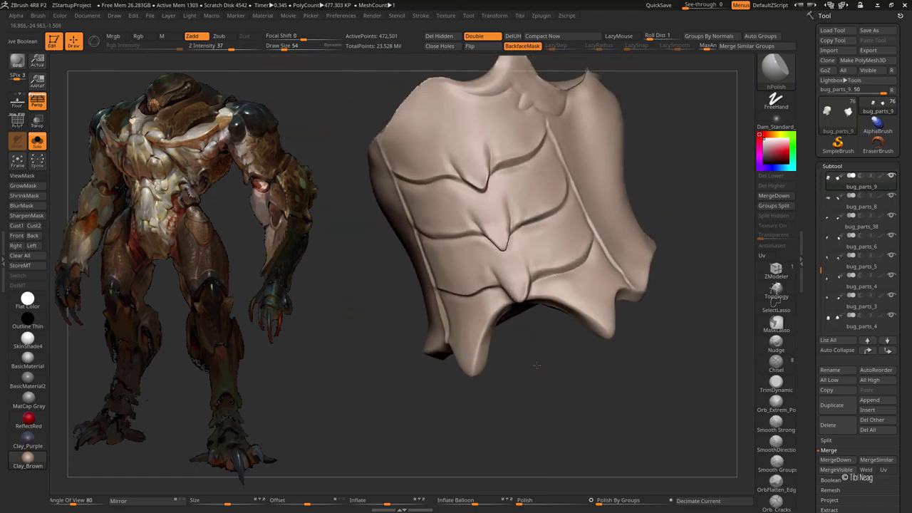
# - Pull the ridge tips into sharper points with an enlarged Move brush
pyautogui.press('b')
pyautogui.press('m')
pyautogui.press('v')
pyautogui.keyDown('alt'); pyautogui.moveTo(643, 171); pyautogui.dragTo(465, 223); pyautogui.keyUp('alt')
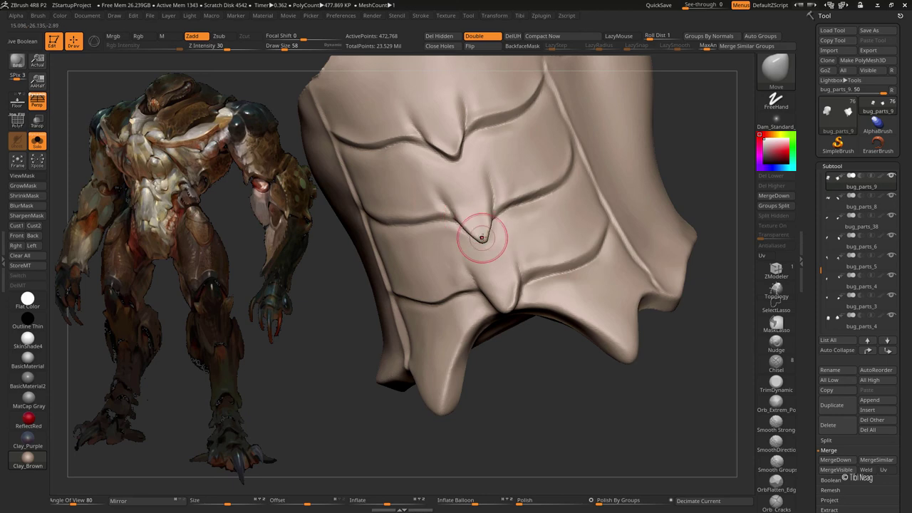
pyautogui.press(']')
pyautogui.press(']')
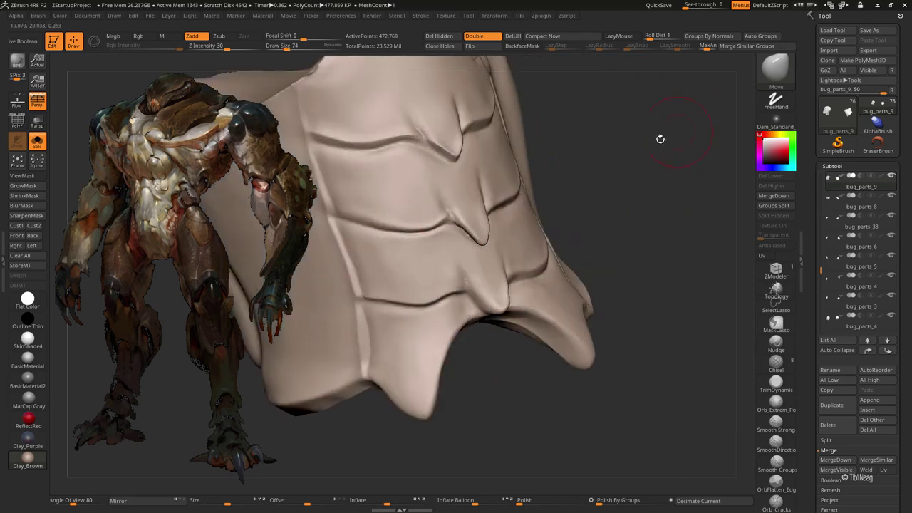
pyautogui.moveTo(660, 138); pyautogui.dragTo(589, 157)
pyautogui.press(']')
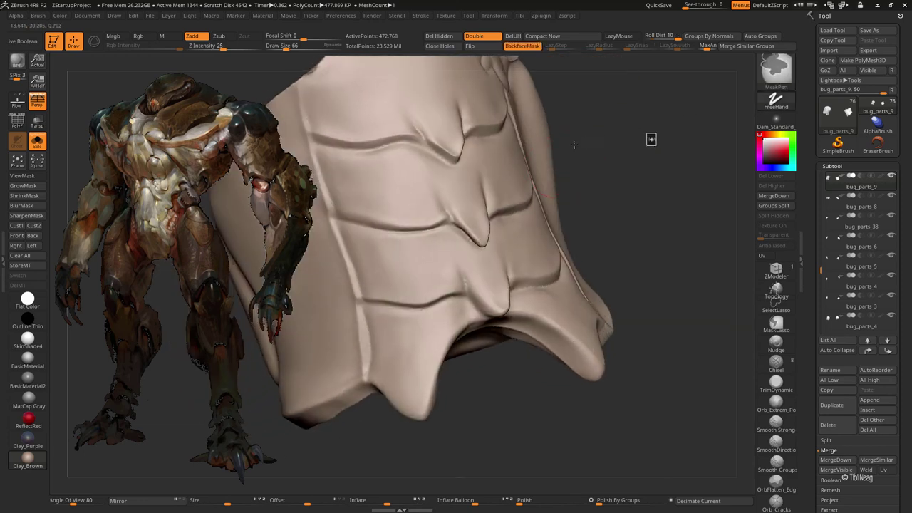
# - Select DamStandard and turn on PolyF to inspect the plate's polygroups from below
pyautogui.press('b')
pyautogui.press('d')
pyautogui.press('s')
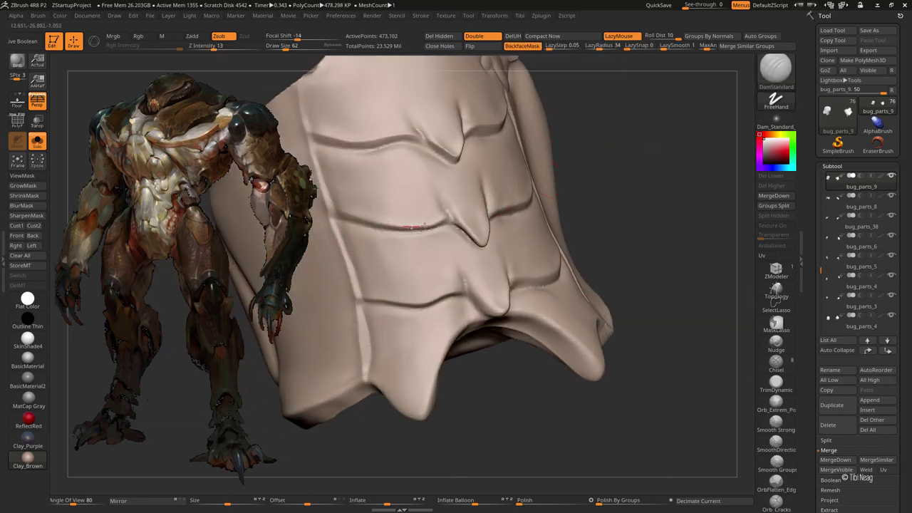
pyautogui.moveTo(667, 137)
pyautogui.mouseDown()
pyautogui.moveTo(573, 172)
pyautogui.moveTo(638, 138)
pyautogui.moveTo(629, 177)
pyautogui.mouseUp()
pyautogui.hotkey('shift', 'f')
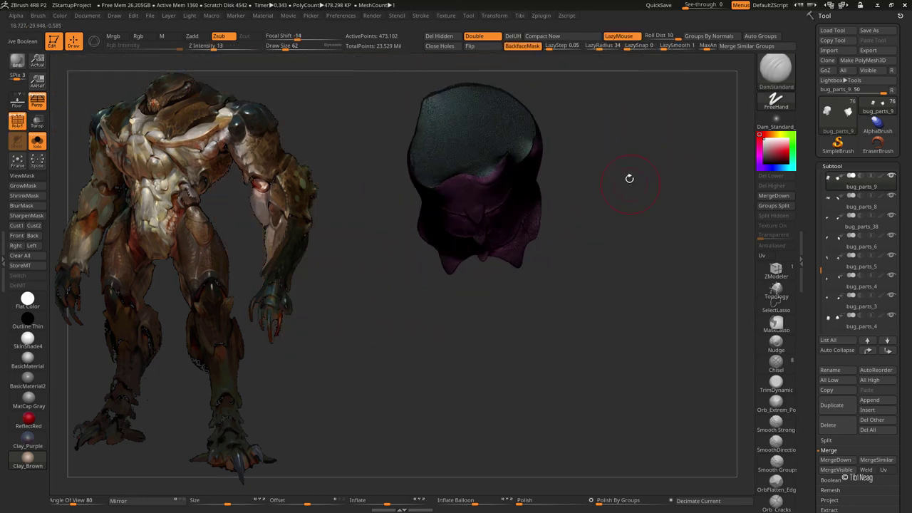
pyautogui.moveTo(527, 164)
pyautogui.mouseDown()
pyautogui.moveTo(564, 139)
pyautogui.moveTo(606, 246)
pyautogui.moveTo(579, 219)
pyautogui.moveTo(629, 189)
pyautogui.moveTo(656, 149)
pyautogui.mouseUp()
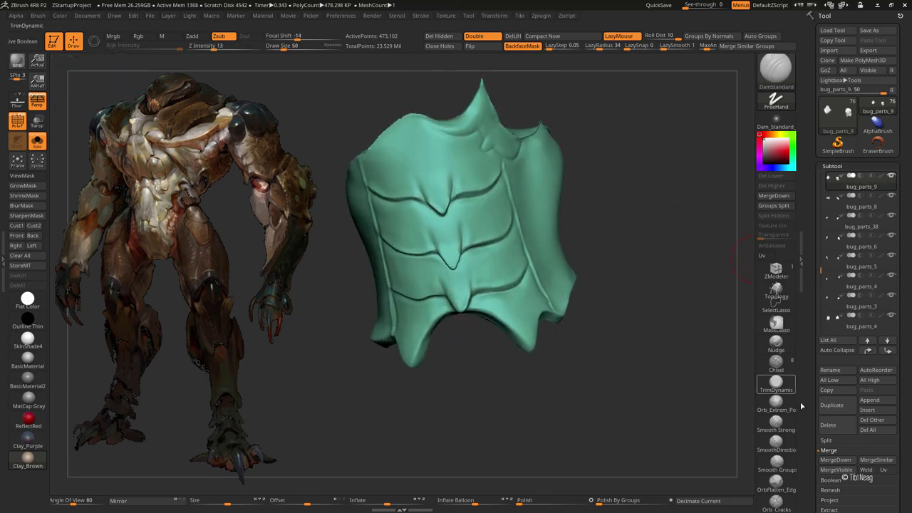
# - Duplicate the plate as bug_parts_39 and turn PolyF off
pyautogui.click(826, 404)
pyautogui.moveTo(641, 199)
pyautogui.mouseDown()
pyautogui.moveTo(657, 190)
pyautogui.moveTo(637, 185)
pyautogui.moveTo(631, 197)
pyautogui.moveTo(595, 154)
pyautogui.mouseUp()
pyautogui.hotkey('shift', 'f')
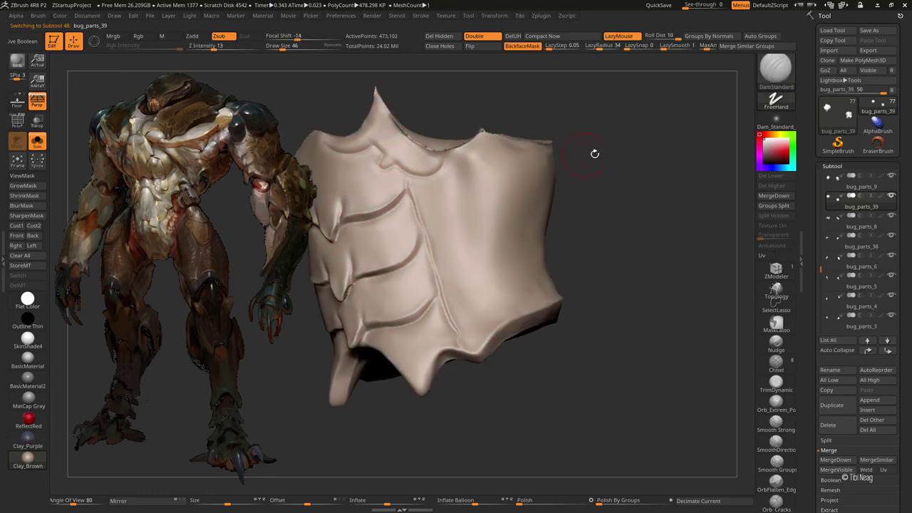
# - With the Topology brush, draw a curve down the middle of the plate
pyautogui.press('b')
pyautogui.press('t')
pyautogui.press('o')
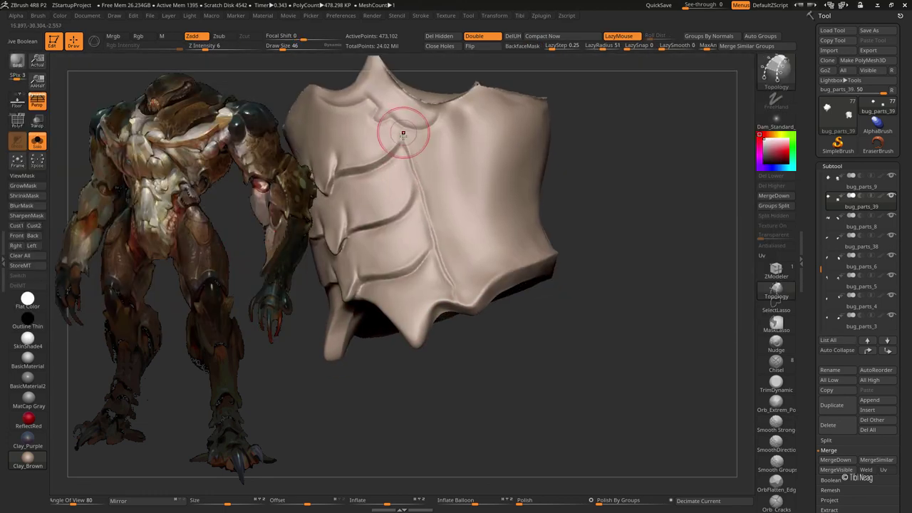
pyautogui.keyDown('ctrl'); pyautogui.moveTo(403, 133); pyautogui.dragTo(410, 114, button='right'); pyautogui.keyUp('ctrl')
pyautogui.moveTo(409, 114); pyautogui.dragTo(417, 163)
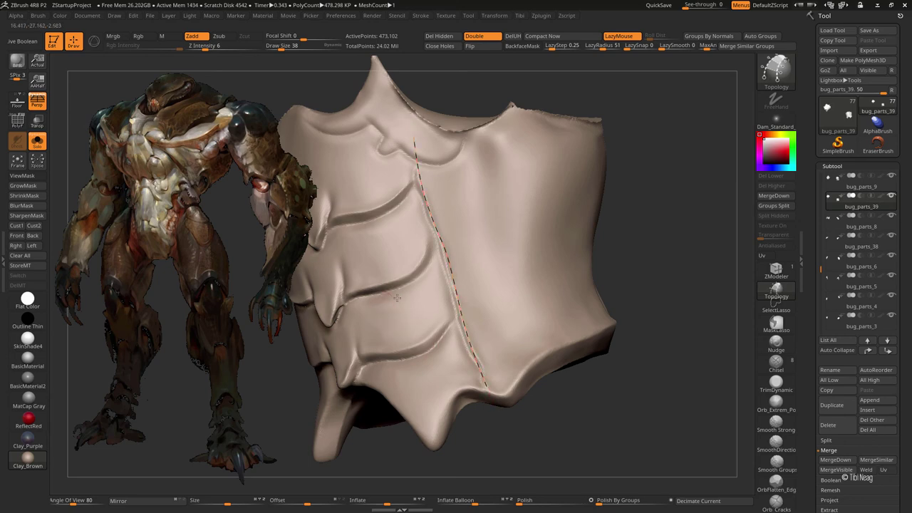
# - Trace curves along the plate's lower edge and close the first quad at its lower corner
pyautogui.moveTo(397, 298)
pyautogui.mouseDown(button='right')
pyautogui.moveTo(490, 247)
pyautogui.moveTo(499, 256)
pyautogui.moveTo(472, 368)
pyautogui.mouseUp(button='right')
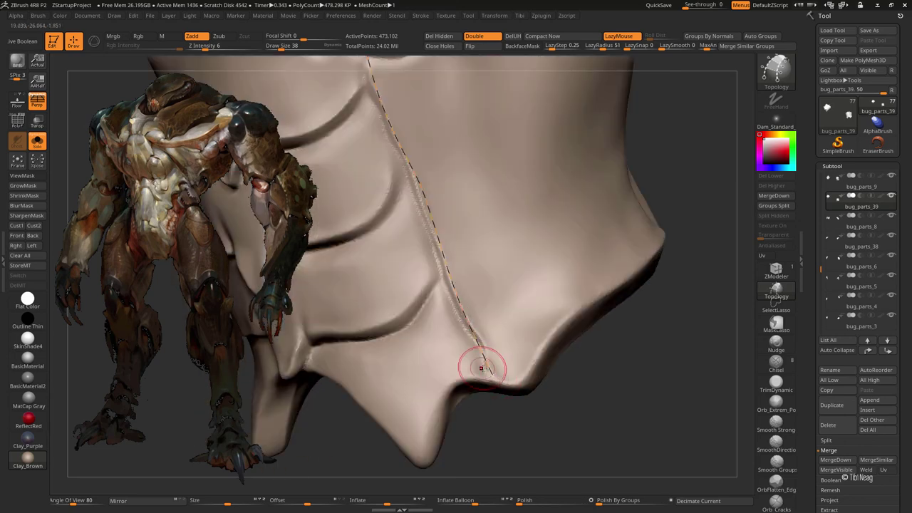
pyautogui.keyDown('alt'); pyautogui.moveTo(540, 385); pyautogui.dragTo(478, 356, button='right'); pyautogui.keyUp('alt')
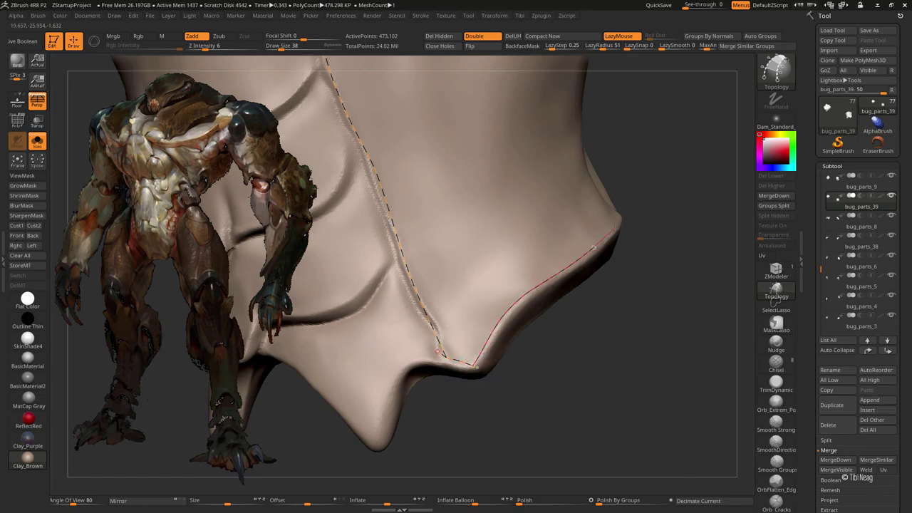
pyautogui.moveTo(473, 363)
pyautogui.mouseDown(button='right')
pyautogui.moveTo(590, 234)
pyautogui.moveTo(525, 264)
pyautogui.mouseUp(button='right')
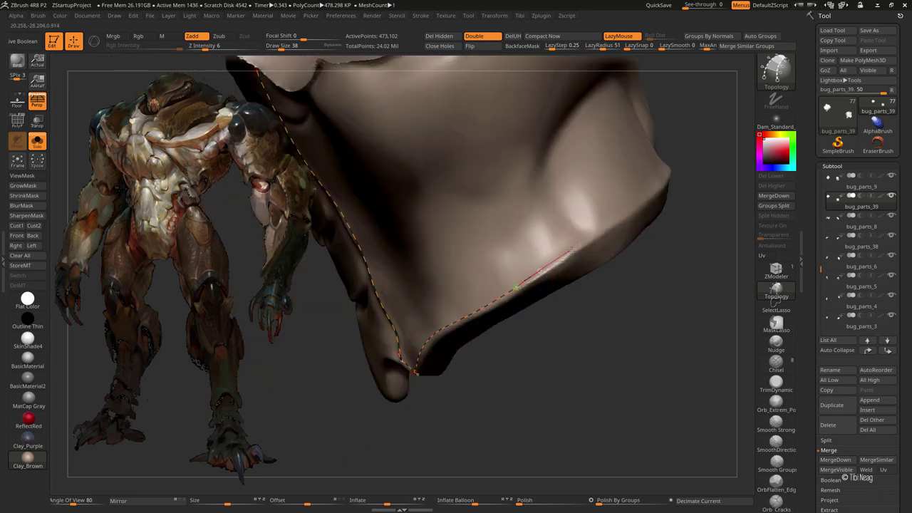
pyautogui.moveTo(649, 193); pyautogui.dragTo(482, 301, button='right')
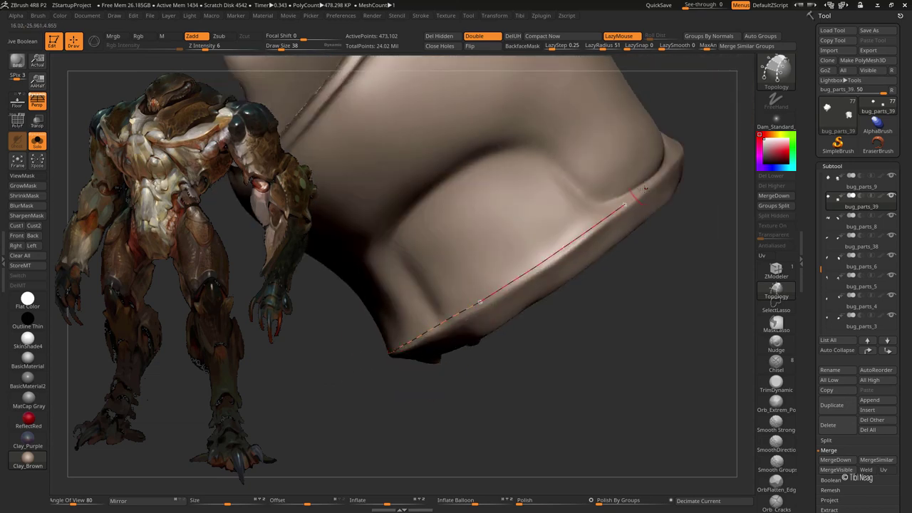
pyautogui.moveTo(645, 189)
pyautogui.mouseDown(button='right')
pyautogui.moveTo(530, 254)
pyautogui.moveTo(522, 271)
pyautogui.mouseUp(button='right')
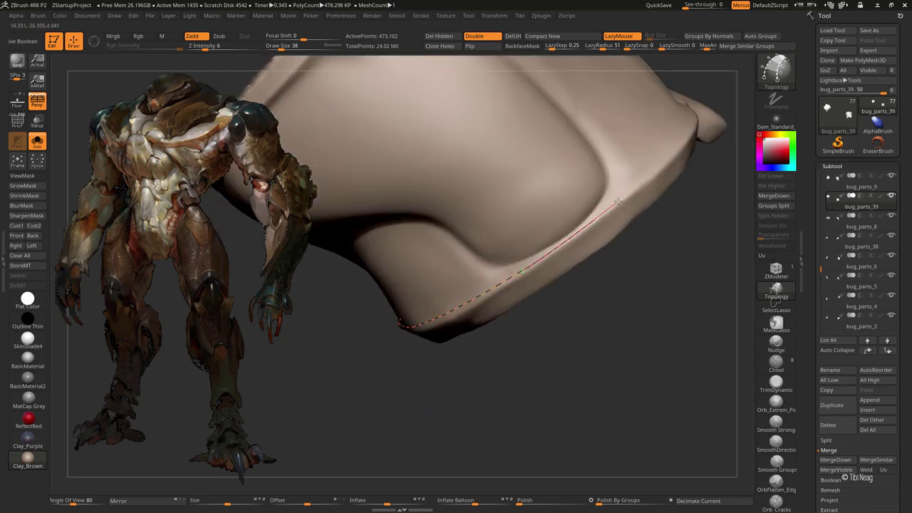
pyautogui.moveTo(671, 141)
pyautogui.mouseDown(button='right')
pyautogui.moveTo(529, 213)
pyautogui.moveTo(511, 287)
pyautogui.mouseUp(button='right')
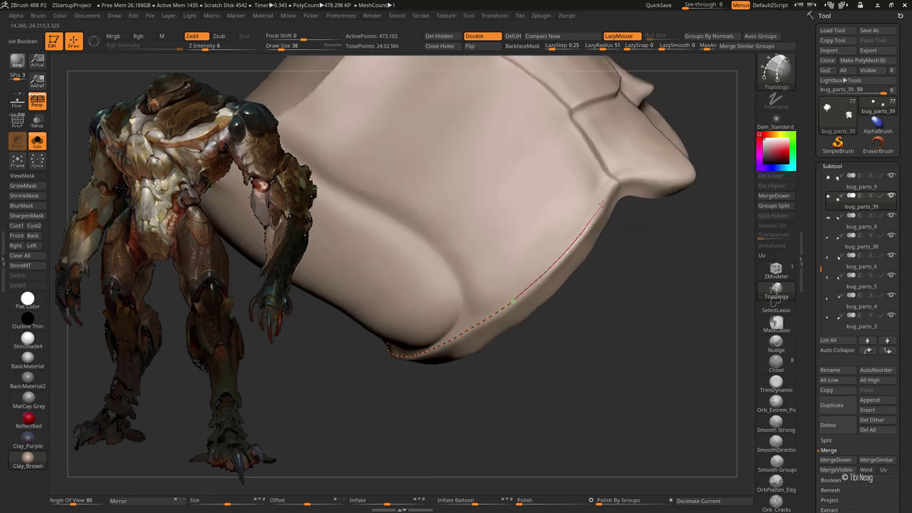
pyautogui.moveTo(624, 161)
pyautogui.mouseDown(button='right')
pyautogui.moveTo(492, 300)
pyautogui.moveTo(470, 314)
pyautogui.moveTo(468, 299)
pyautogui.mouseUp(button='right')
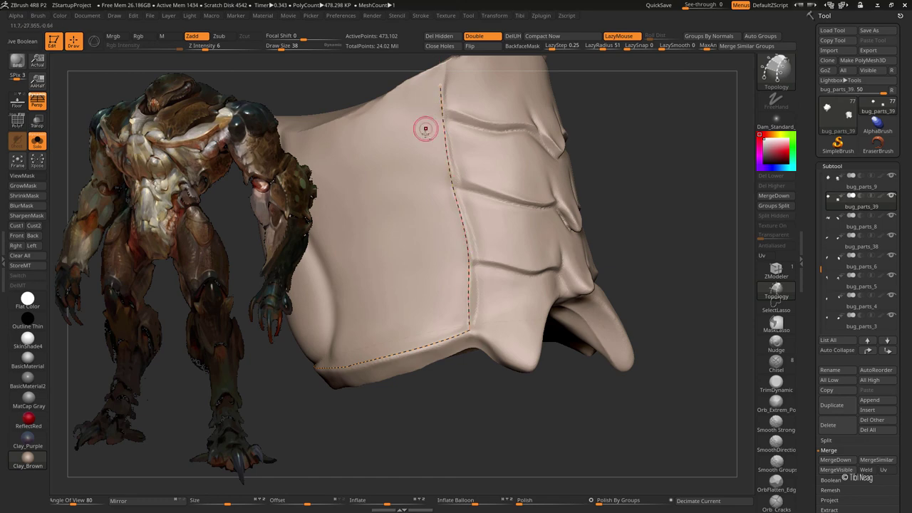
pyautogui.moveTo(426, 129); pyautogui.dragTo(439, 148, button='right')
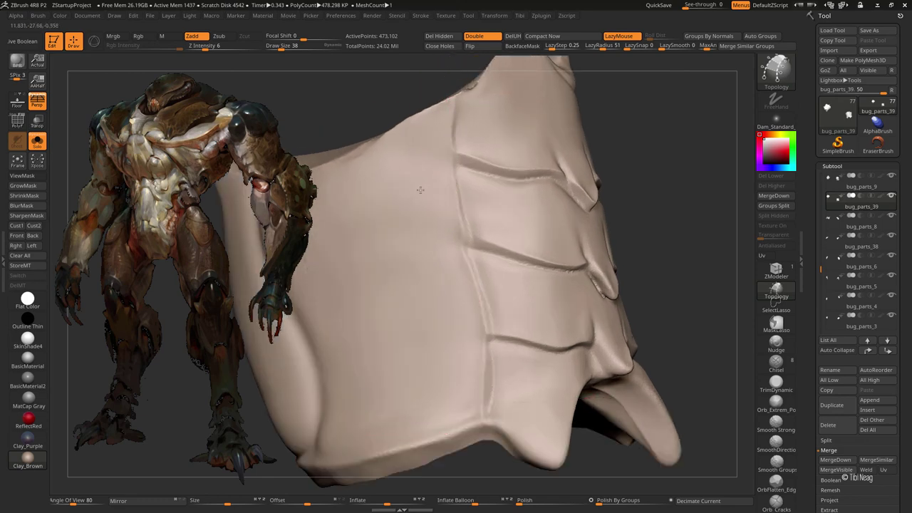
pyautogui.moveTo(448, 77)
pyautogui.mouseDown(button='right')
pyautogui.moveTo(423, 218)
pyautogui.moveTo(449, 252)
pyautogui.moveTo(376, 261)
pyautogui.moveTo(418, 300)
pyautogui.mouseUp(button='right')
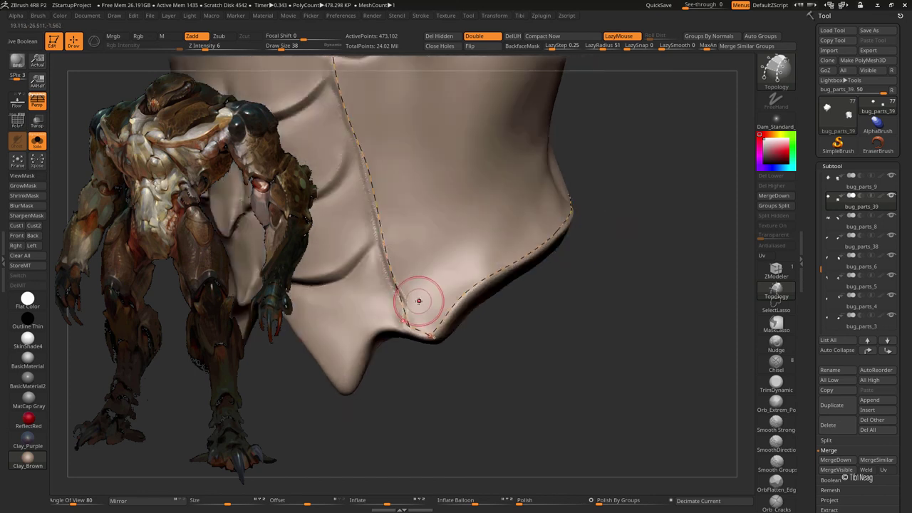
# - Close a quad patch at the lower corner of the bug_parts_39 plate
pyautogui.click(469, 308)
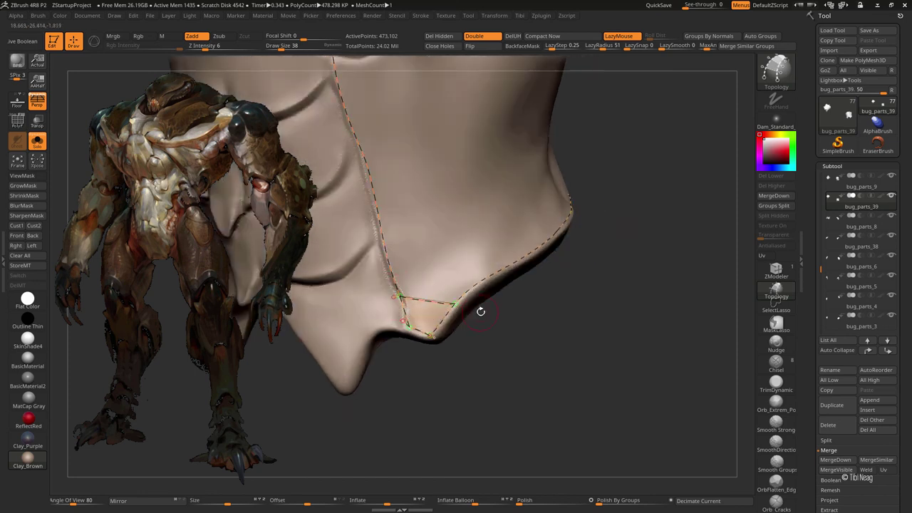
pyautogui.moveTo(478, 310); pyautogui.dragTo(411, 332, button='right')
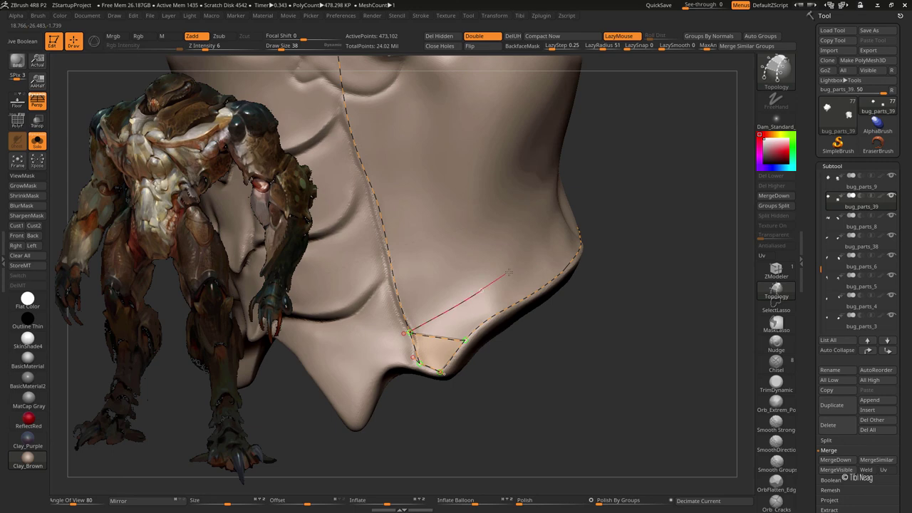
pyautogui.moveTo(604, 212)
pyautogui.mouseDown(button='right')
pyautogui.moveTo(546, 230)
pyautogui.moveTo(499, 271)
pyautogui.moveTo(527, 257)
pyautogui.moveTo(478, 320)
pyautogui.mouseUp(button='right')
pyautogui.moveTo(347, 366); pyautogui.dragTo(387, 261, button='right')
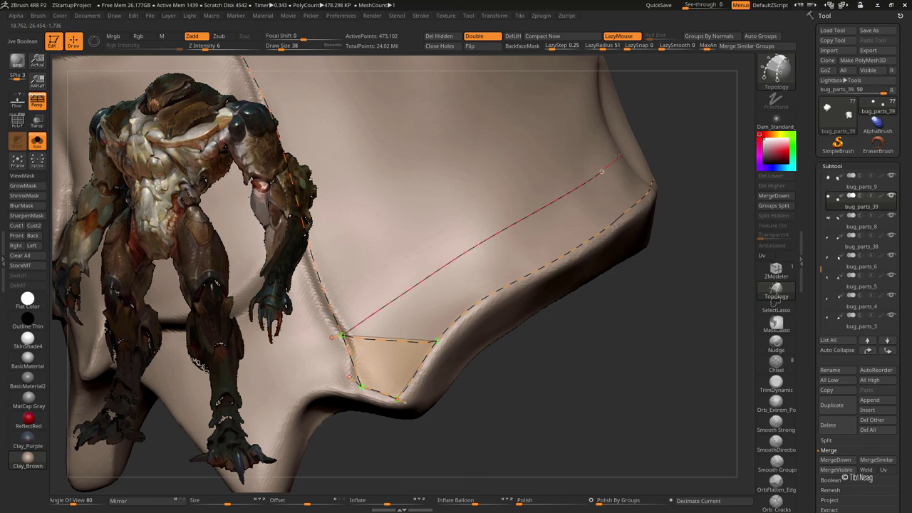
pyautogui.moveTo(617, 154)
pyautogui.mouseDown(button='right')
pyautogui.moveTo(482, 197)
pyautogui.moveTo(295, 326)
pyautogui.mouseUp(button='right')
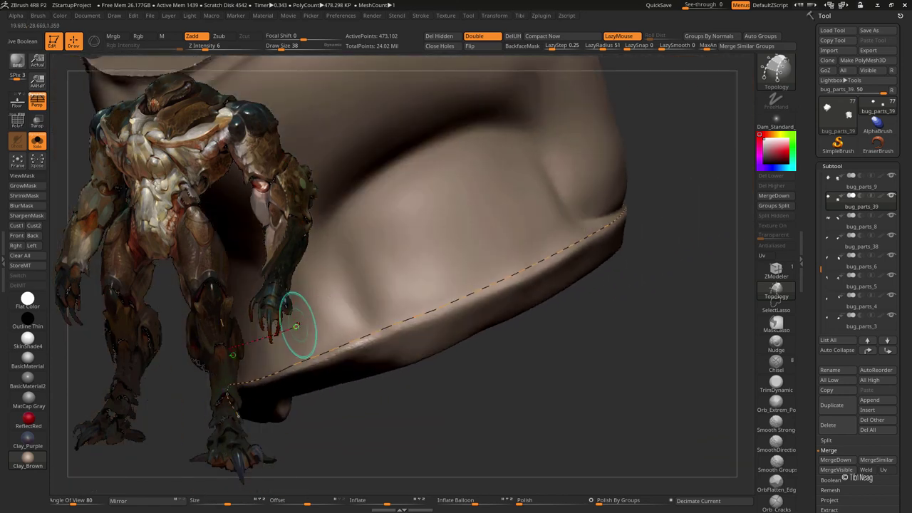
pyautogui.moveTo(531, 216)
pyautogui.mouseDown(button='right')
pyautogui.moveTo(539, 204)
pyautogui.moveTo(436, 264)
pyautogui.moveTo(391, 272)
pyautogui.mouseUp(button='right')
pyautogui.moveTo(596, 193); pyautogui.dragTo(438, 265, button='right')
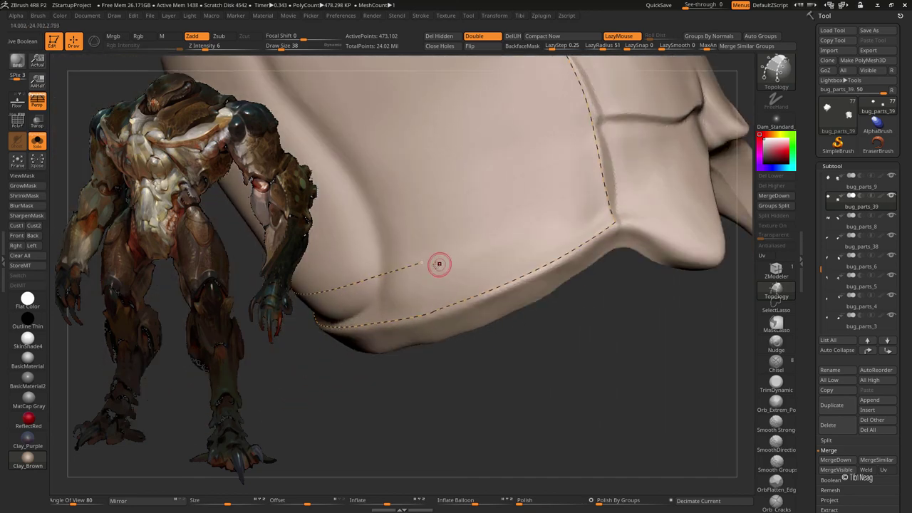
pyautogui.moveTo(533, 235); pyautogui.dragTo(468, 254, button='right')
# - Draw crossing topology curves across the plate's bottom rim to form a widened triangle patch
pyautogui.moveTo(469, 244); pyautogui.dragTo(480, 294)
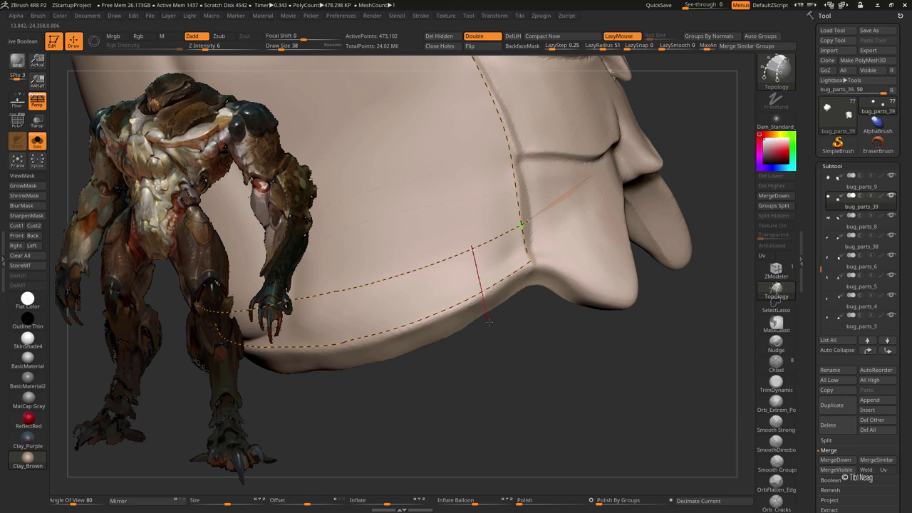
pyautogui.moveTo(488, 322); pyautogui.dragTo(554, 278, button='right')
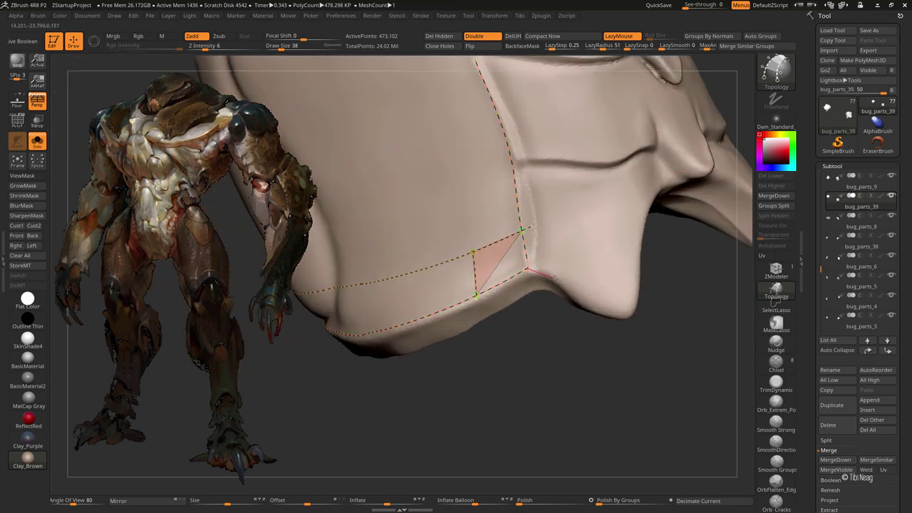
pyautogui.moveTo(549, 301); pyautogui.dragTo(534, 271, button='right')
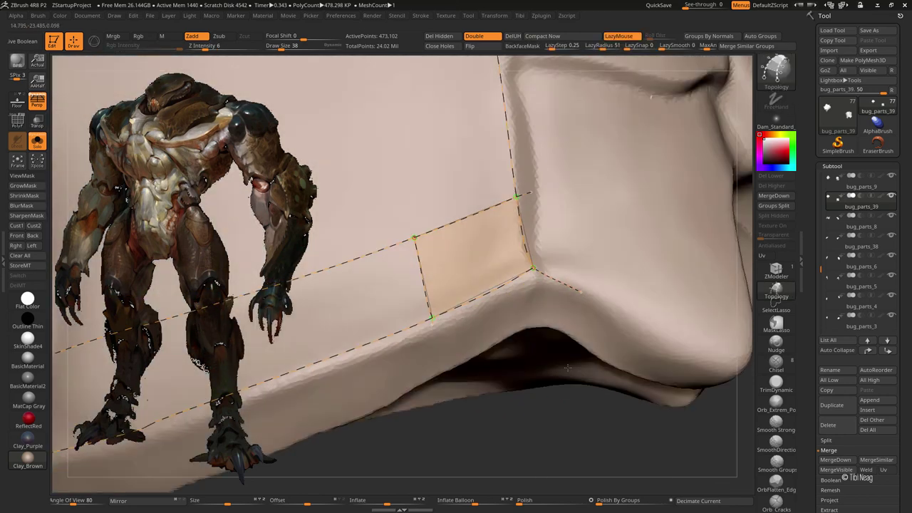
pyautogui.moveTo(592, 294)
pyautogui.mouseDown(button='right')
pyautogui.moveTo(424, 285)
pyautogui.moveTo(400, 266)
pyautogui.mouseUp(button='right')
pyautogui.moveTo(555, 310); pyautogui.dragTo(539, 308, button='right')
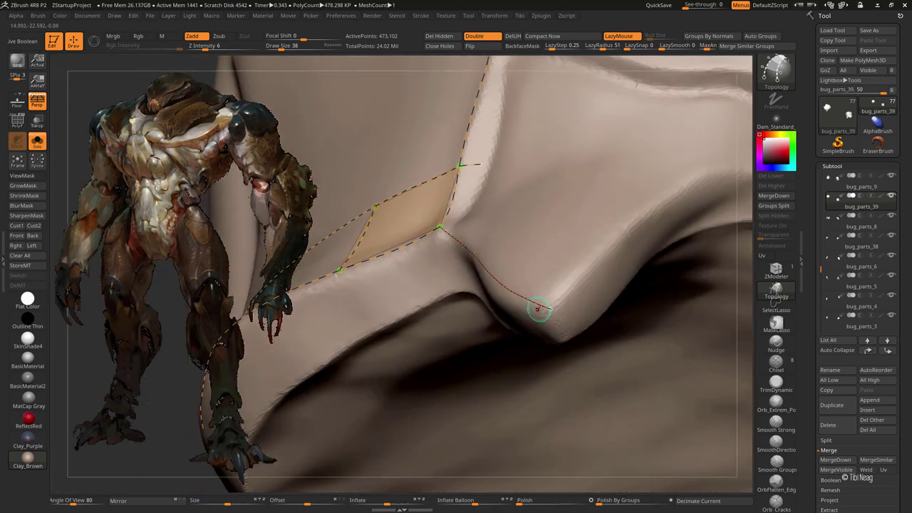
# - Add a topology curve running along the jaw's lower edge
pyautogui.moveTo(638, 208)
pyautogui.mouseDown(button='right')
pyautogui.moveTo(521, 259)
pyautogui.moveTo(423, 270)
pyautogui.moveTo(423, 288)
pyautogui.mouseUp(button='right')
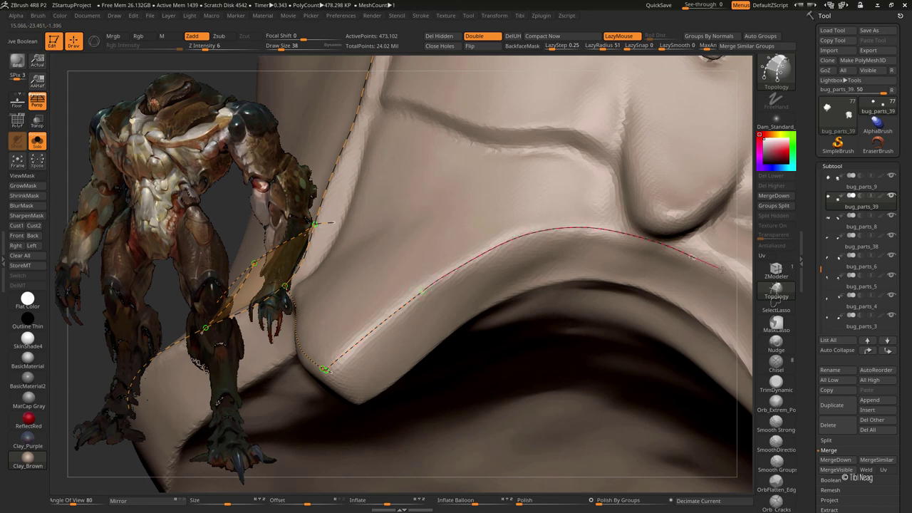
pyautogui.moveTo(721, 269); pyautogui.dragTo(444, 163, button='right')
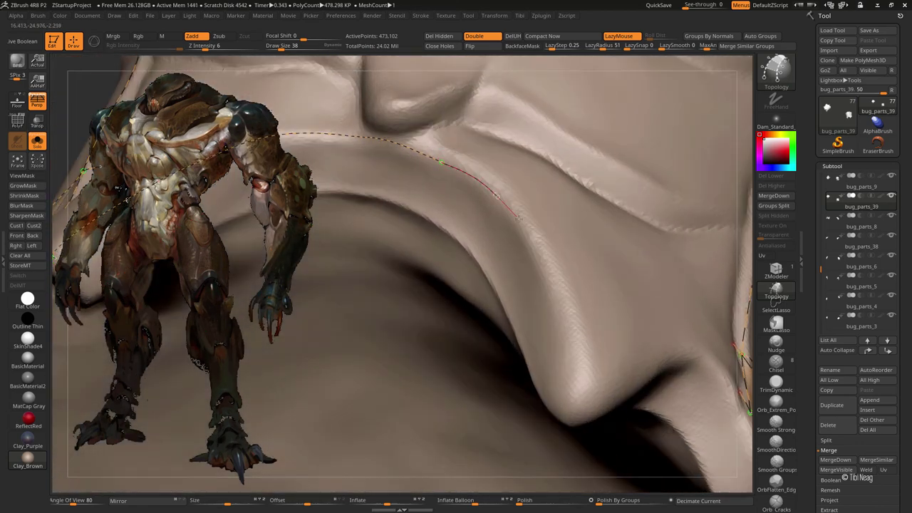
pyautogui.moveTo(579, 389)
pyautogui.mouseDown(button='right')
pyautogui.moveTo(483, 321)
pyautogui.moveTo(454, 335)
pyautogui.mouseUp(button='right')
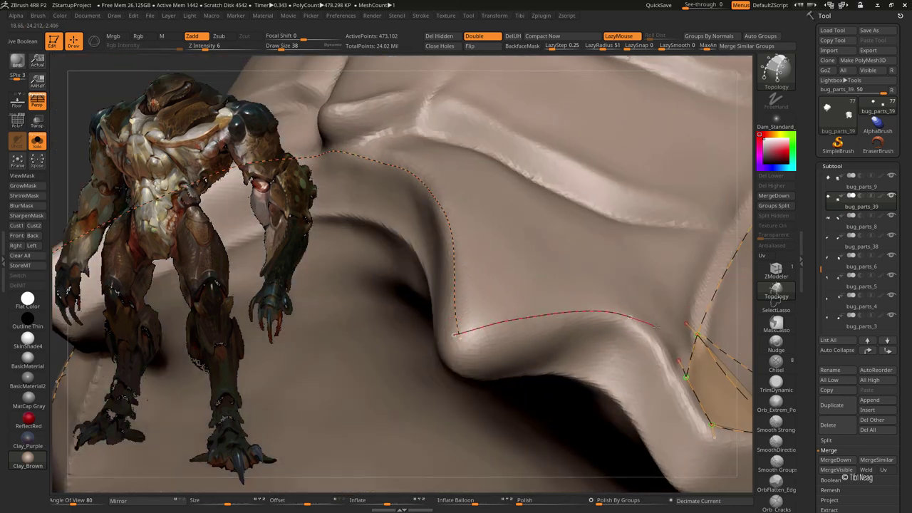
pyautogui.moveTo(685, 378)
pyautogui.mouseDown(button='right')
pyautogui.moveTo(543, 320)
pyautogui.moveTo(532, 245)
pyautogui.mouseUp(button='right')
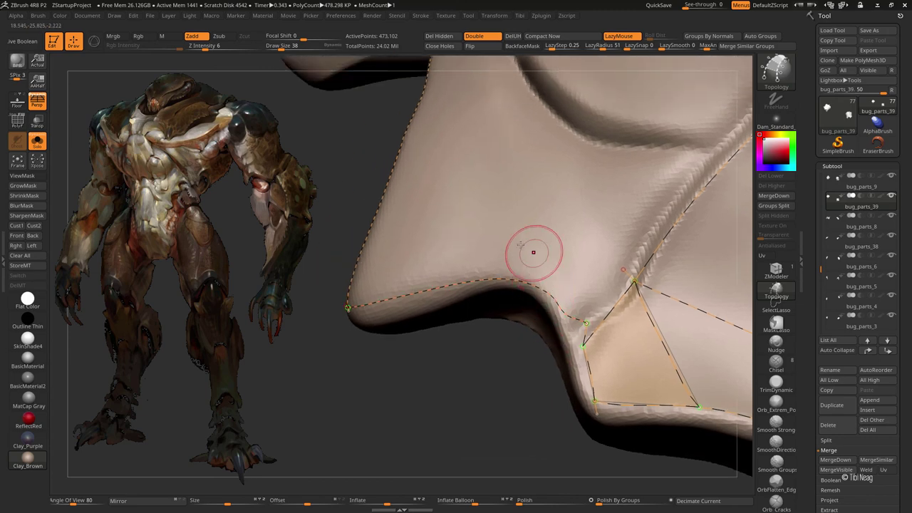
pyautogui.moveTo(520, 288); pyautogui.dragTo(553, 294, button='right')
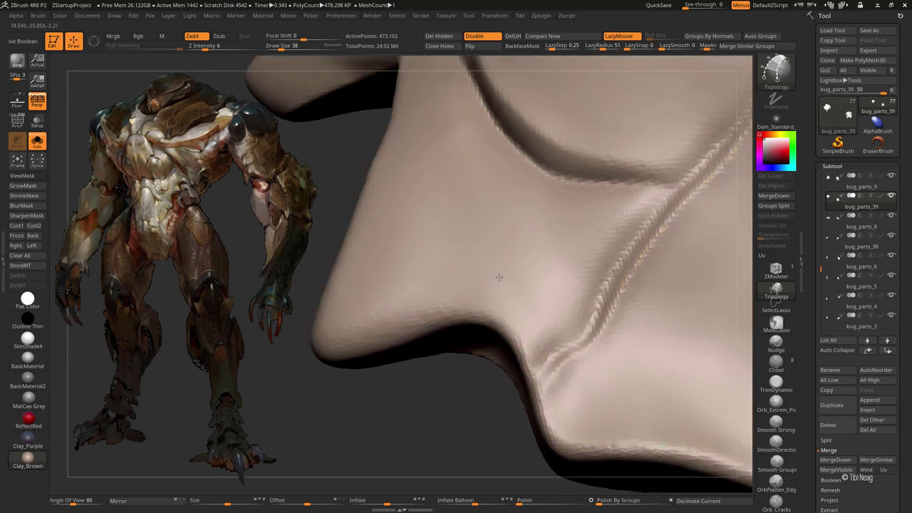
pyautogui.click(371, 187)
pyautogui.press('ctrl')
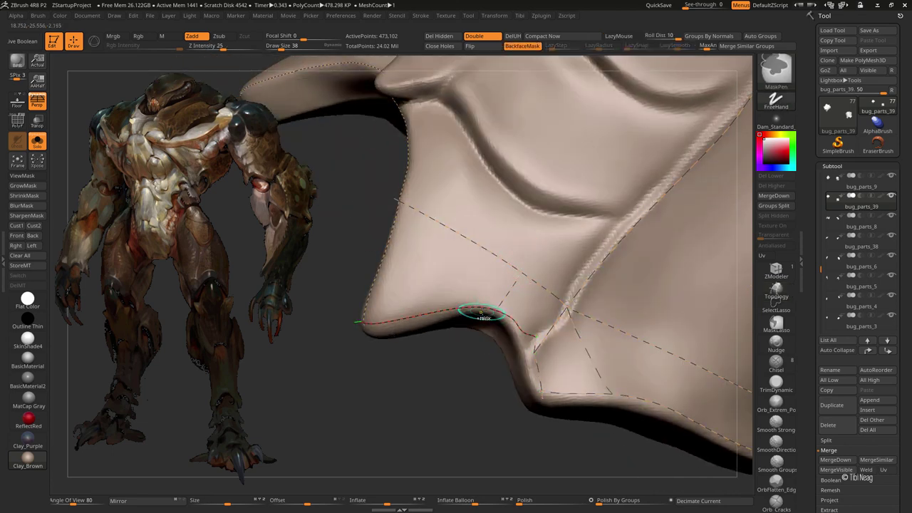
pyautogui.press('ctrl')
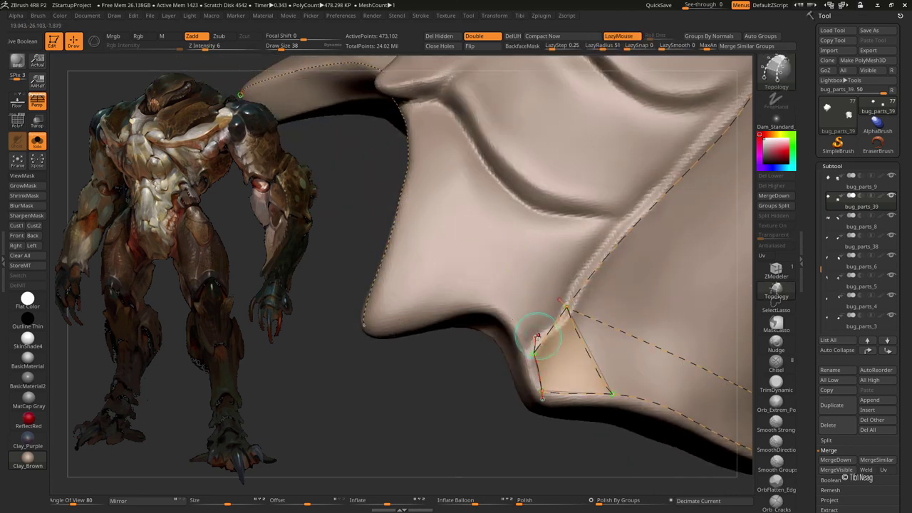
# - Draw a topology edge up the jaw's side and close a new quad
pyautogui.moveTo(456, 350); pyautogui.dragTo(480, 289)
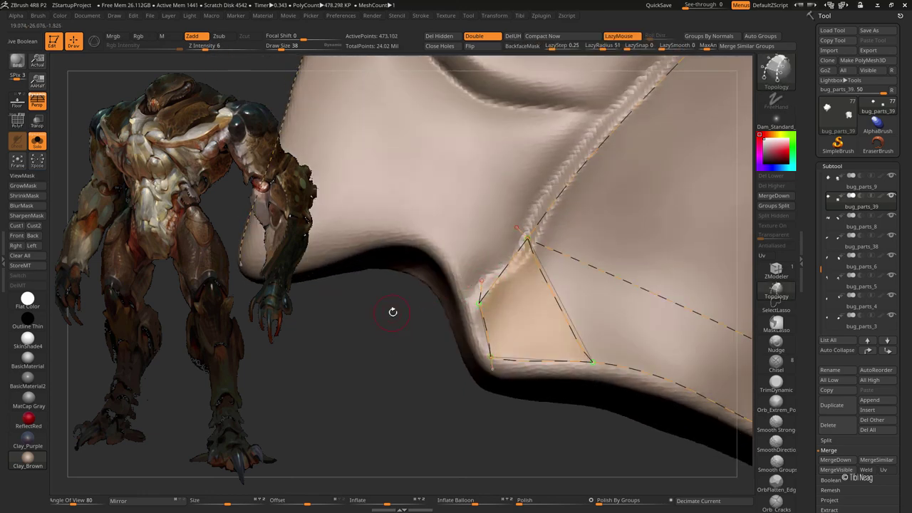
pyautogui.moveTo(340, 285)
pyautogui.mouseDown()
pyautogui.moveTo(331, 345)
pyautogui.moveTo(313, 382)
pyautogui.moveTo(368, 302)
pyautogui.mouseUp()
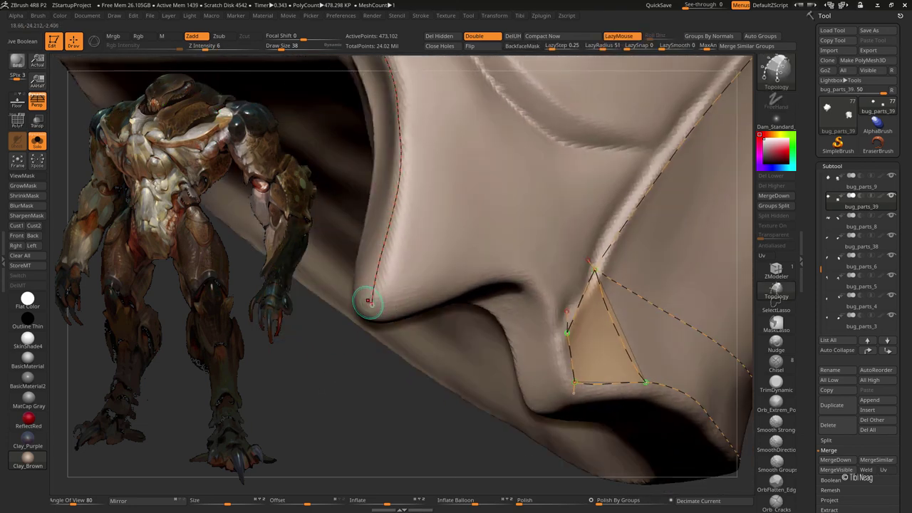
pyautogui.moveTo(546, 267); pyautogui.dragTo(501, 266)
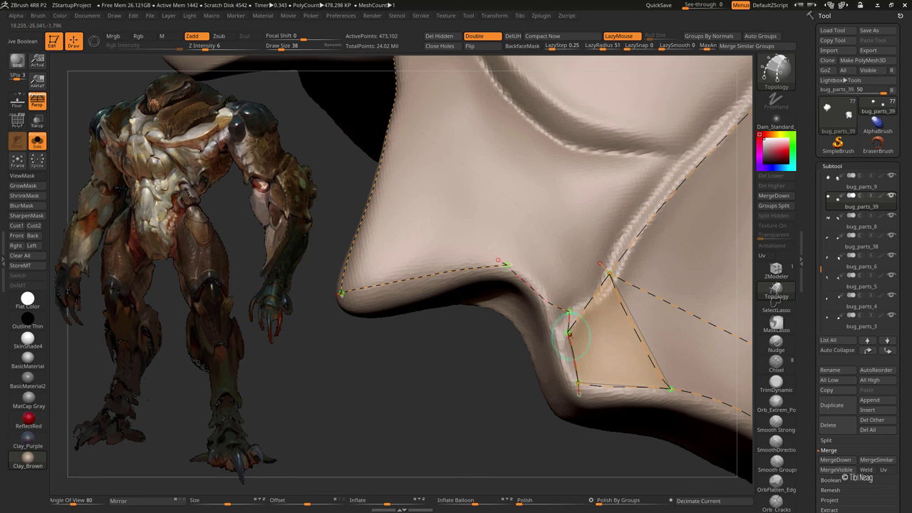
pyautogui.moveTo(570, 335); pyautogui.dragTo(492, 276)
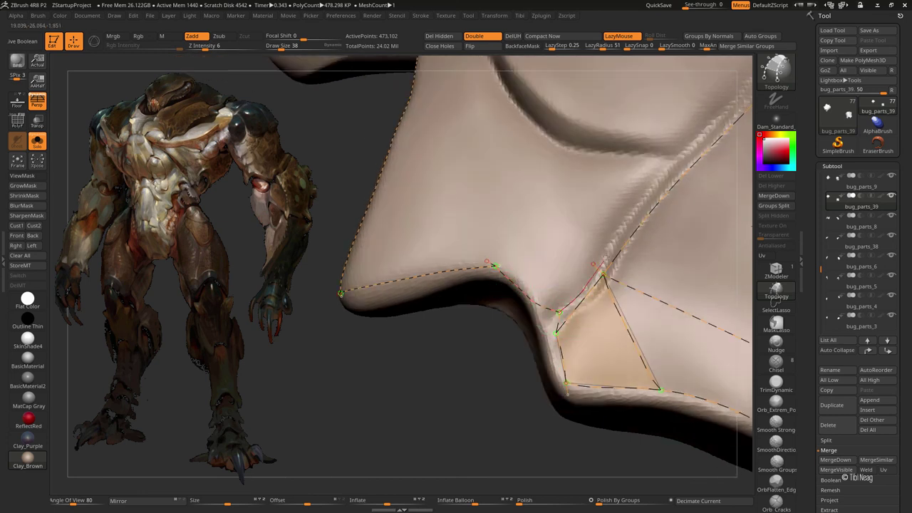
pyautogui.click(497, 266)
pyautogui.click(577, 138)
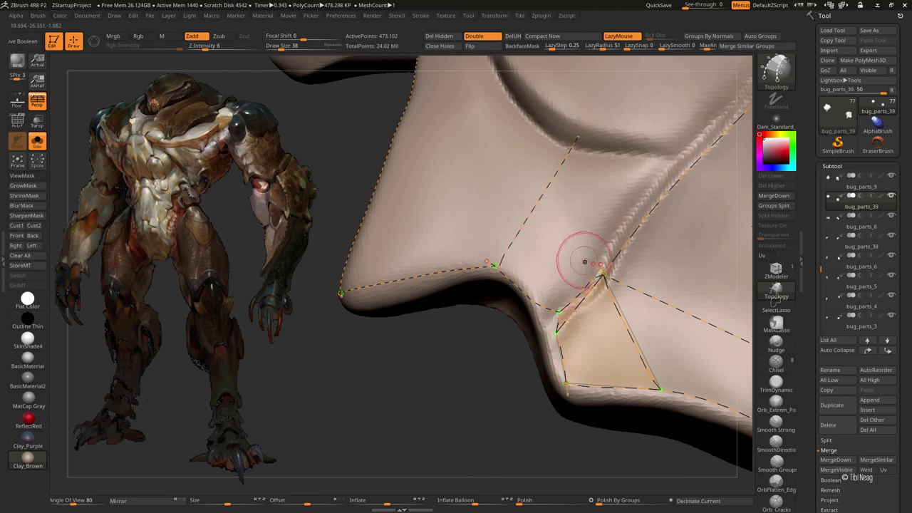
pyautogui.moveTo(335, 142); pyautogui.dragTo(356, 146)
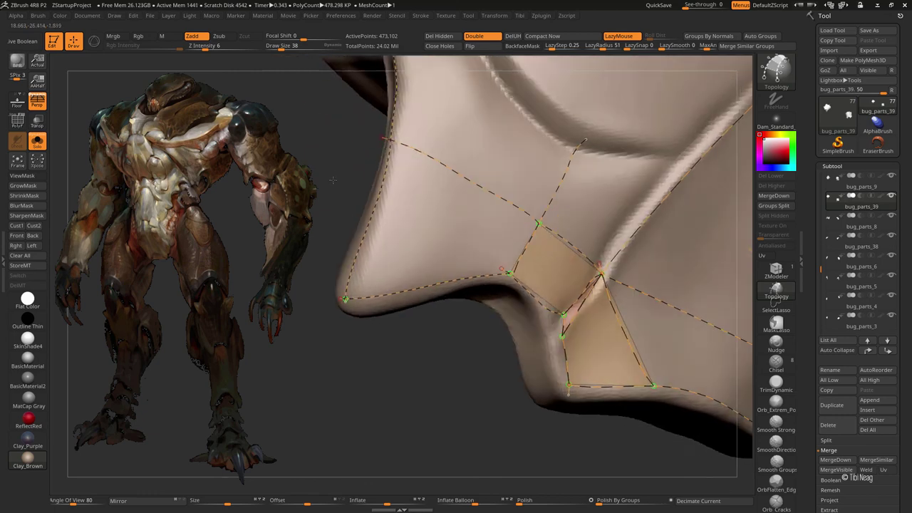
pyautogui.click(592, 265)
pyautogui.click(508, 206)
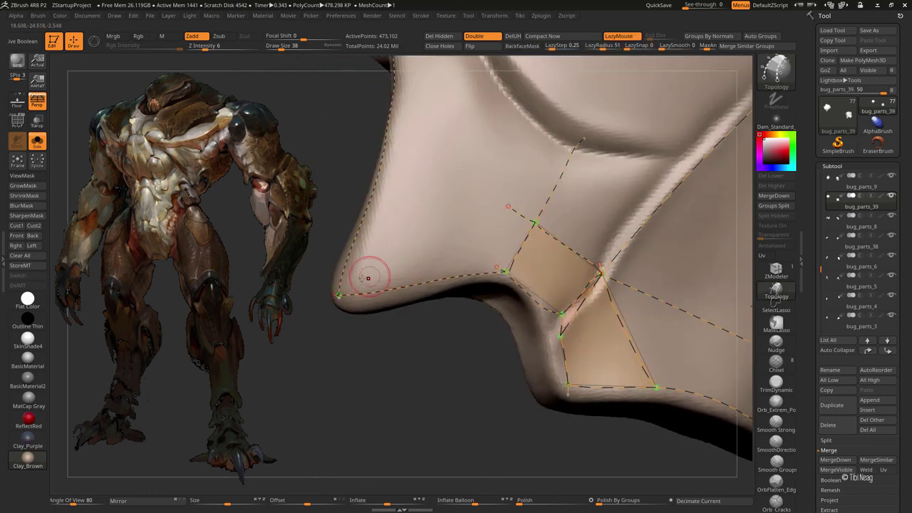
# - Draw an edge up from the jaw tip onto an existing vertex and fill new faces there
pyautogui.click(339, 292)
pyautogui.click(460, 179)
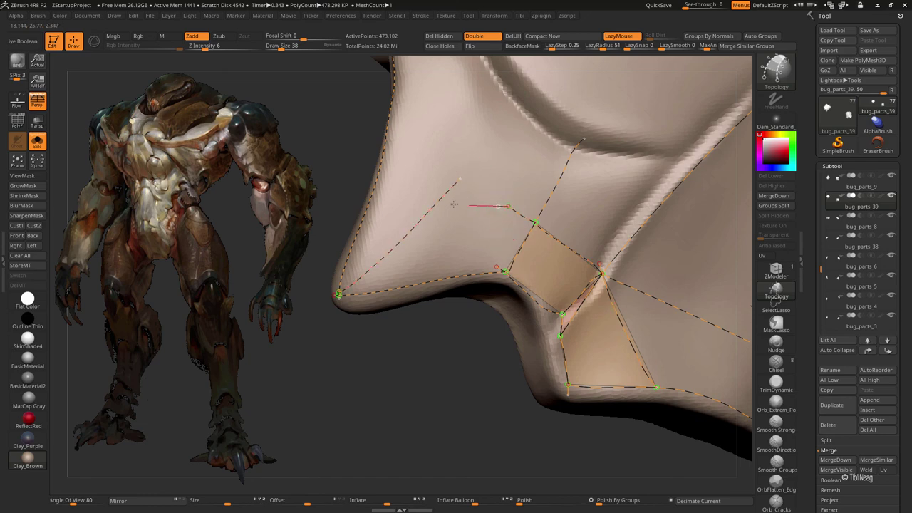
pyautogui.click(430, 163)
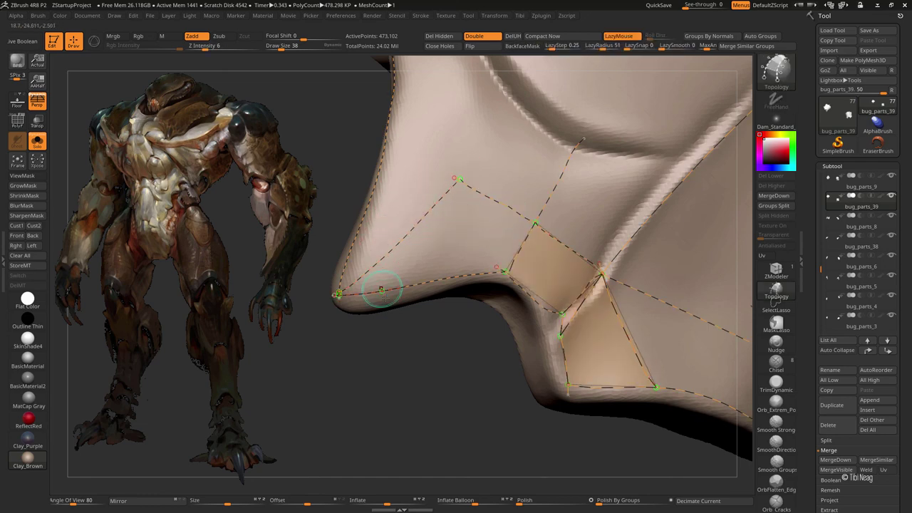
pyautogui.moveTo(412, 357); pyautogui.dragTo(540, 126)
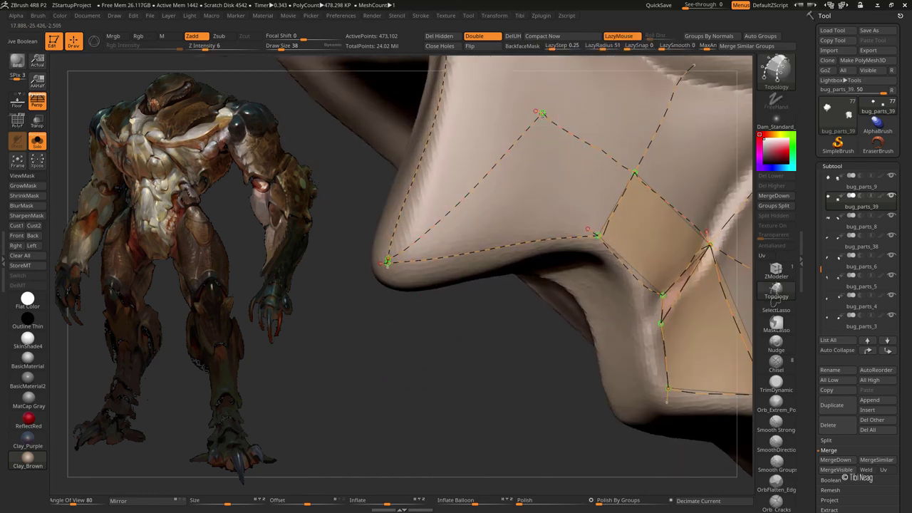
pyautogui.click(420, 229)
pyautogui.moveTo(369, 293)
pyautogui.mouseDown()
pyautogui.moveTo(320, 323)
pyautogui.moveTo(450, 243)
pyautogui.mouseUp()
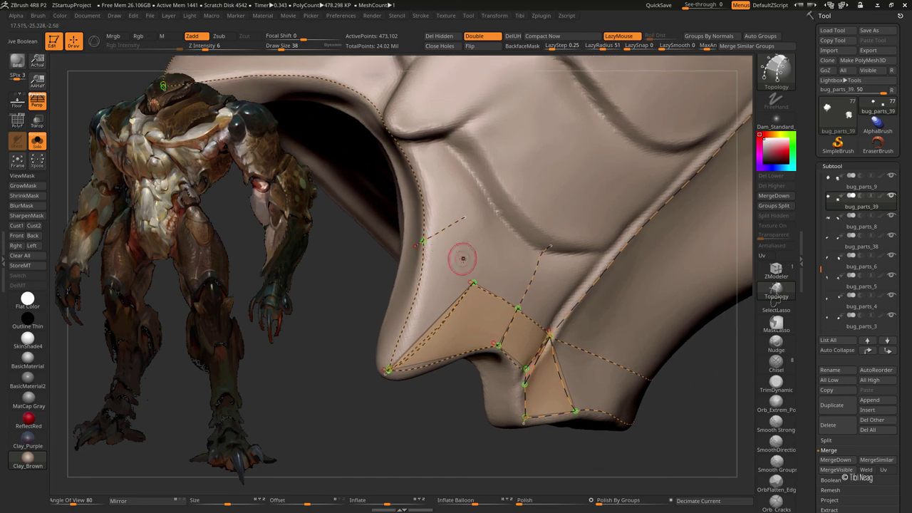
pyautogui.moveTo(473, 261); pyautogui.dragTo(459, 265, button='right')
pyautogui.press('space')
pyautogui.click(475, 309)
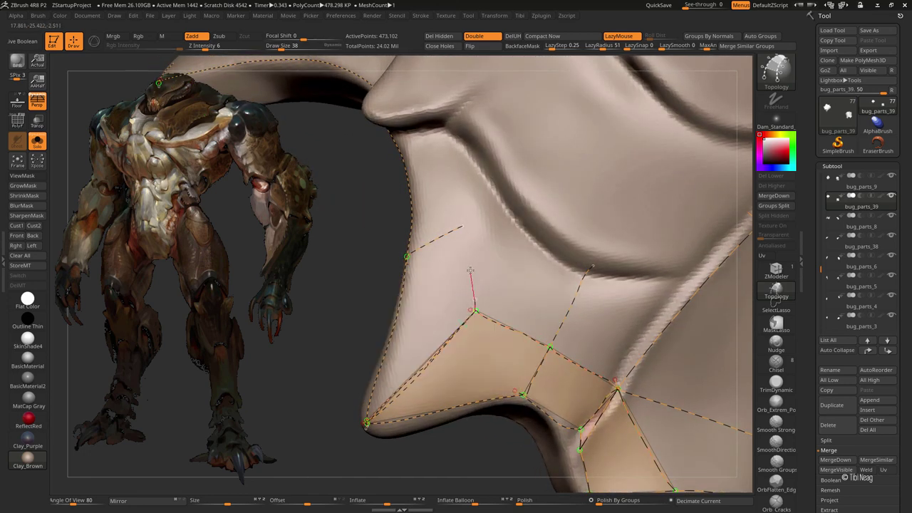
# - Add topology edges from the lower vertex and close a filled quad toward the crease
pyautogui.moveTo(442, 119); pyautogui.dragTo(380, 196)
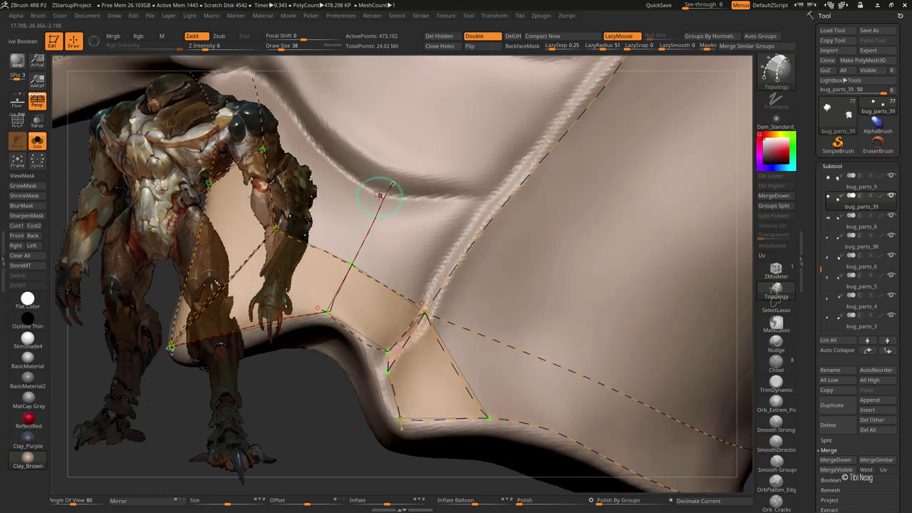
pyautogui.moveTo(488, 201); pyautogui.dragTo(426, 326)
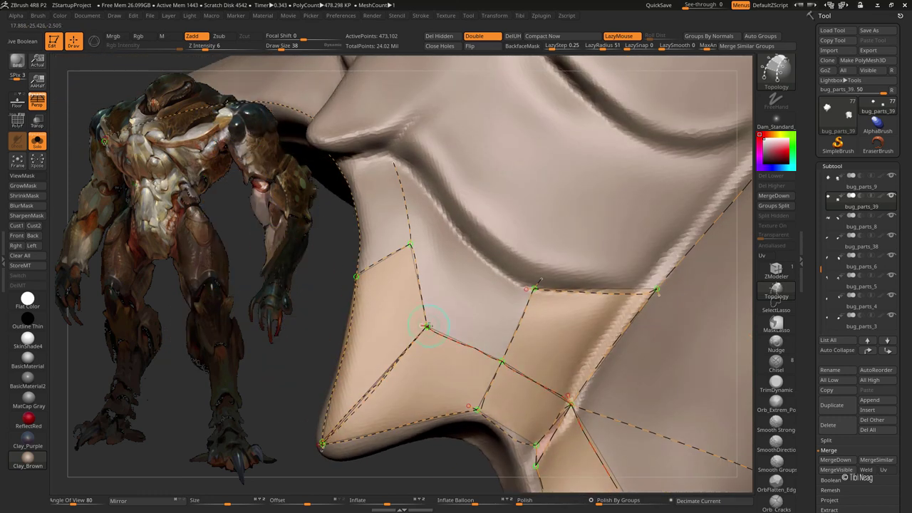
pyautogui.click(487, 260)
pyautogui.moveTo(423, 235); pyautogui.dragTo(359, 240)
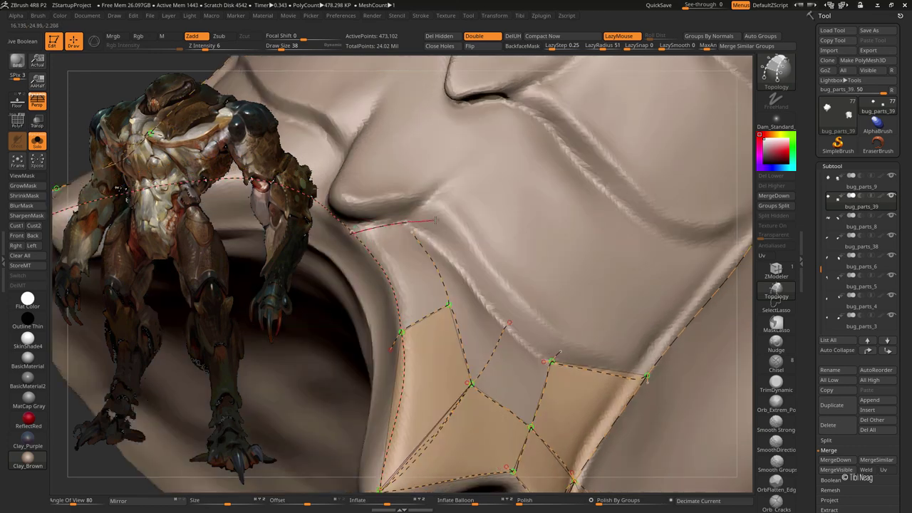
pyautogui.click(434, 222)
pyautogui.moveTo(434, 222)
pyautogui.mouseDown()
pyautogui.moveTo(415, 234)
pyautogui.moveTo(464, 271)
pyautogui.moveTo(396, 282)
pyautogui.mouseUp()
pyautogui.click(410, 220)
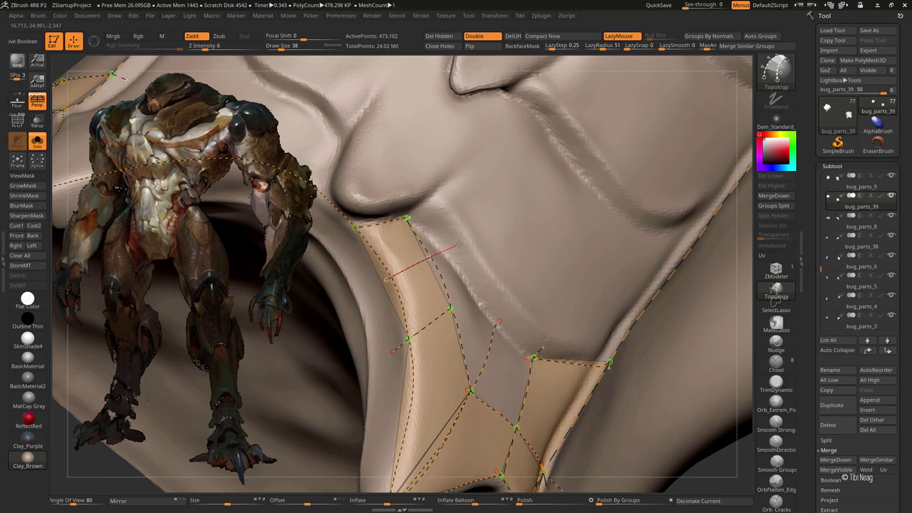
# - Fill another quad, place a vertex on the crease line, and fix a point above the crease
pyautogui.moveTo(458, 244); pyautogui.dragTo(453, 251)
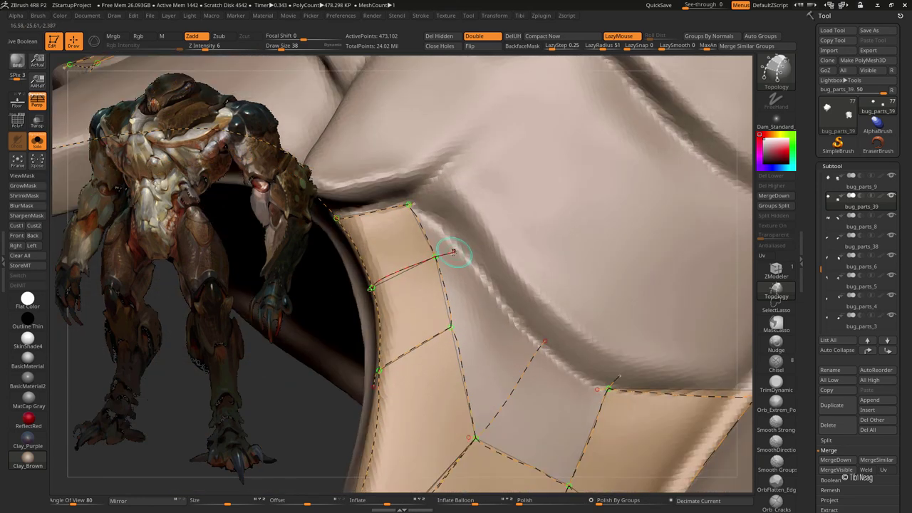
pyautogui.click(461, 250)
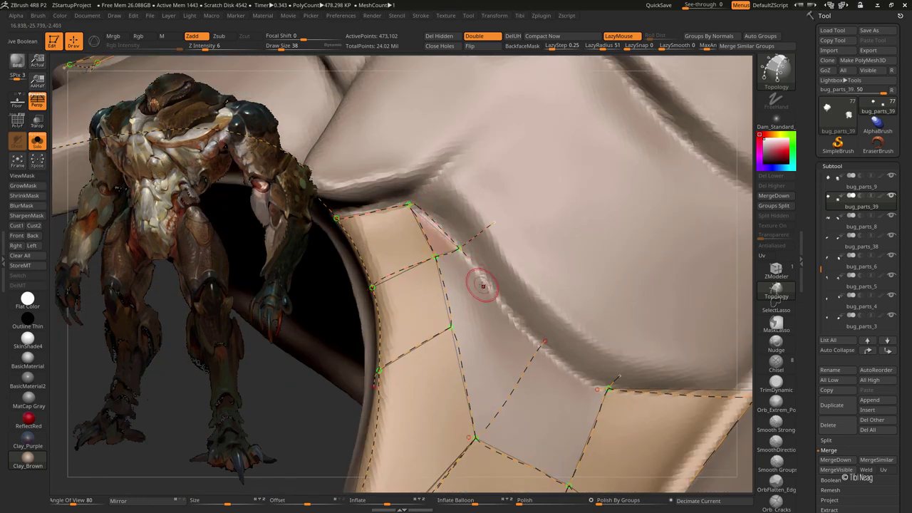
pyautogui.moveTo(461, 250); pyautogui.dragTo(439, 202)
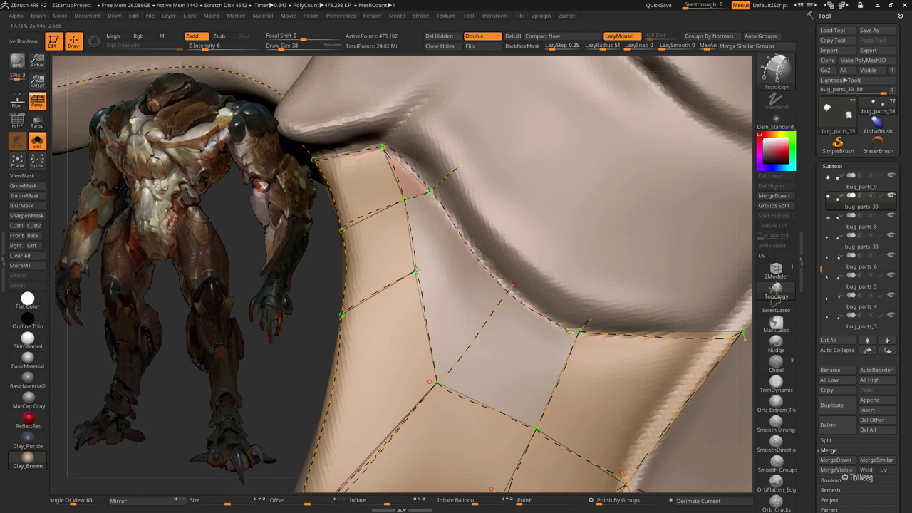
pyautogui.click(495, 219)
pyautogui.moveTo(494, 326); pyautogui.dragTo(426, 311)
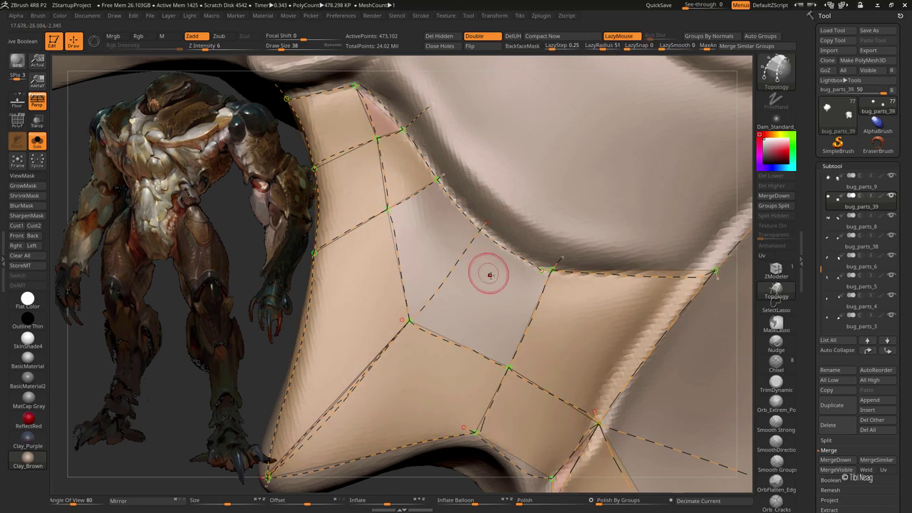
pyautogui.moveTo(489, 269)
pyautogui.mouseDown()
pyautogui.moveTo(479, 238)
pyautogui.moveTo(428, 281)
pyautogui.mouseUp()
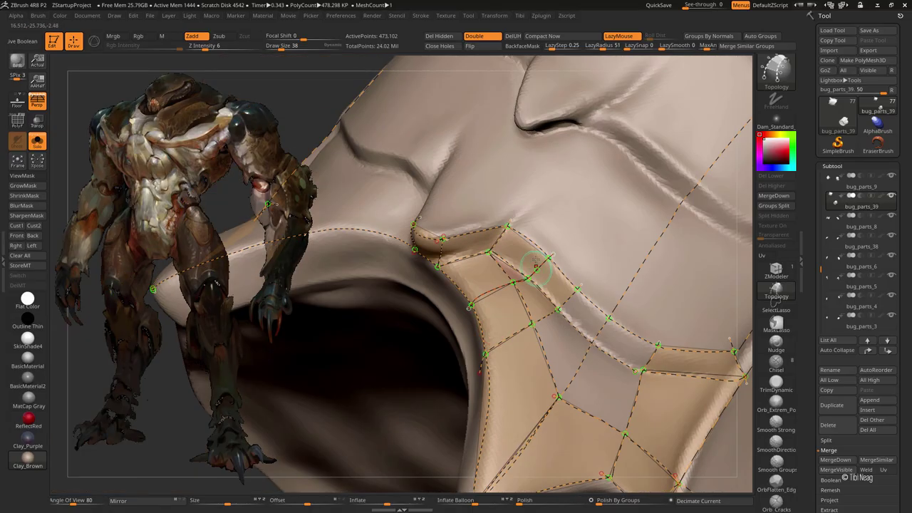
pyautogui.moveTo(536, 265)
pyautogui.mouseDown()
pyautogui.moveTo(422, 325)
pyautogui.moveTo(439, 362)
pyautogui.mouseUp()
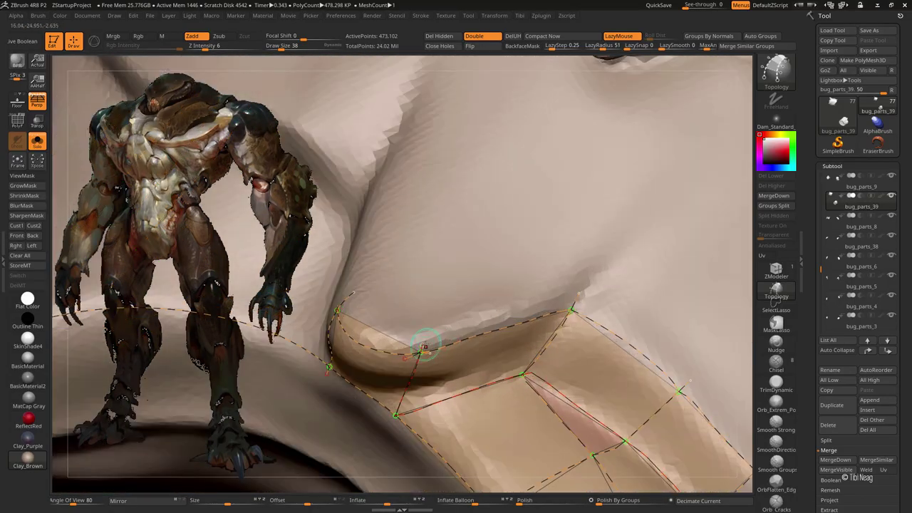
pyautogui.moveTo(518, 215); pyautogui.dragTo(488, 290)
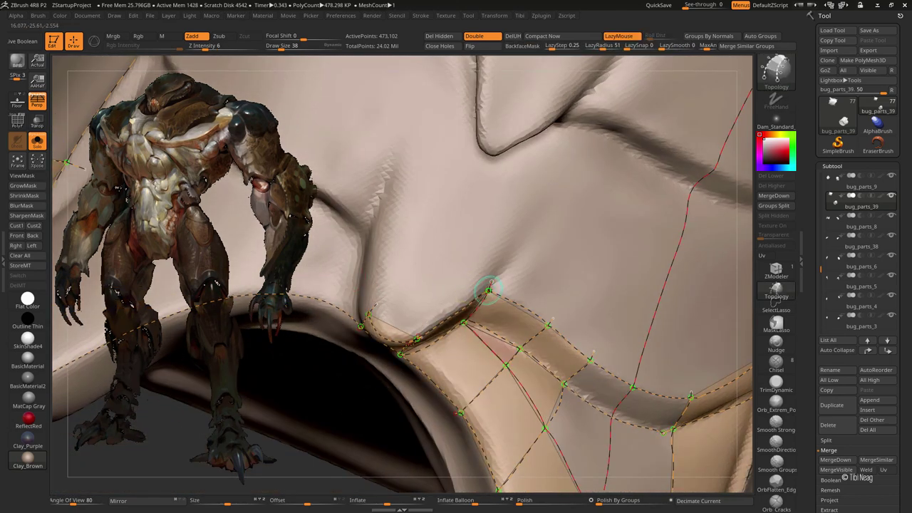
pyautogui.moveTo(351, 205); pyautogui.dragTo(385, 314)
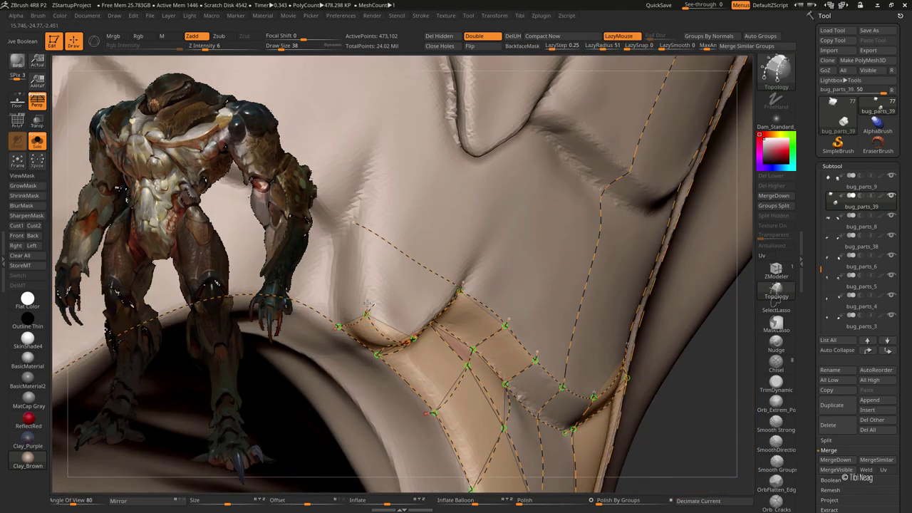
pyautogui.click(360, 205)
pyautogui.moveTo(359, 206); pyautogui.dragTo(382, 336)
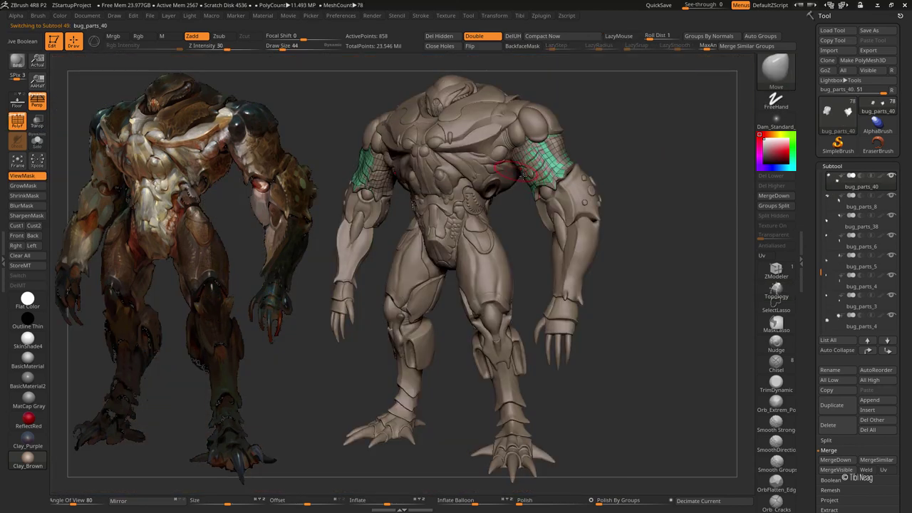
# - Switch to the Move Topological brush (B, M, T), frame the green shell, and orbit it
pyautogui.press('b')
pyautogui.press('m')
pyautogui.press('t')
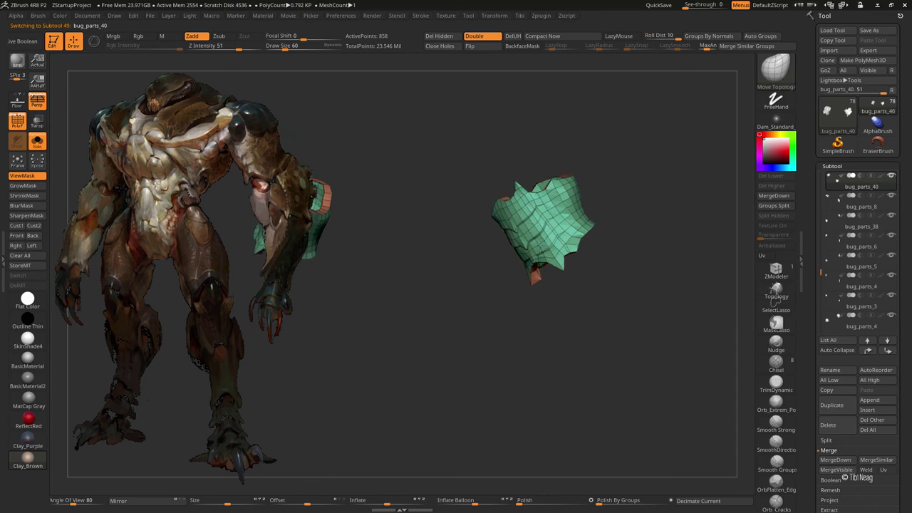
pyautogui.moveTo(548, 191)
pyautogui.mouseDown()
pyautogui.moveTo(551, 164)
pyautogui.moveTo(555, 270)
pyautogui.moveTo(548, 292)
pyautogui.mouseUp()
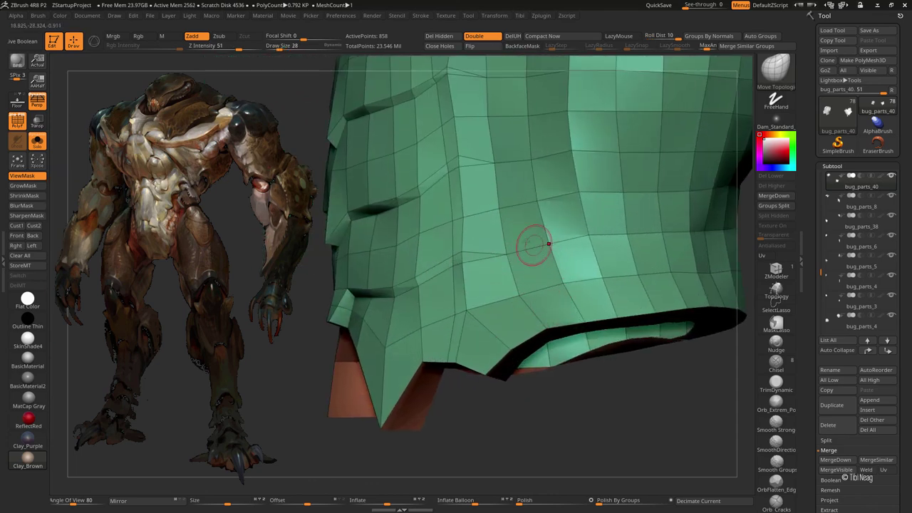
pyautogui.press('f')
pyautogui.moveTo(539, 249); pyautogui.dragTo(576, 251, button='right')
pyautogui.moveTo(576, 251); pyautogui.dragTo(546, 246)
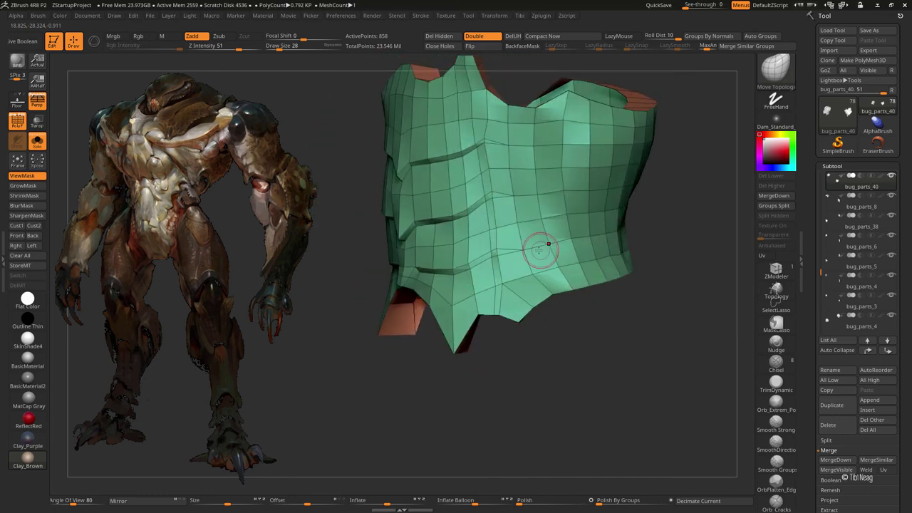